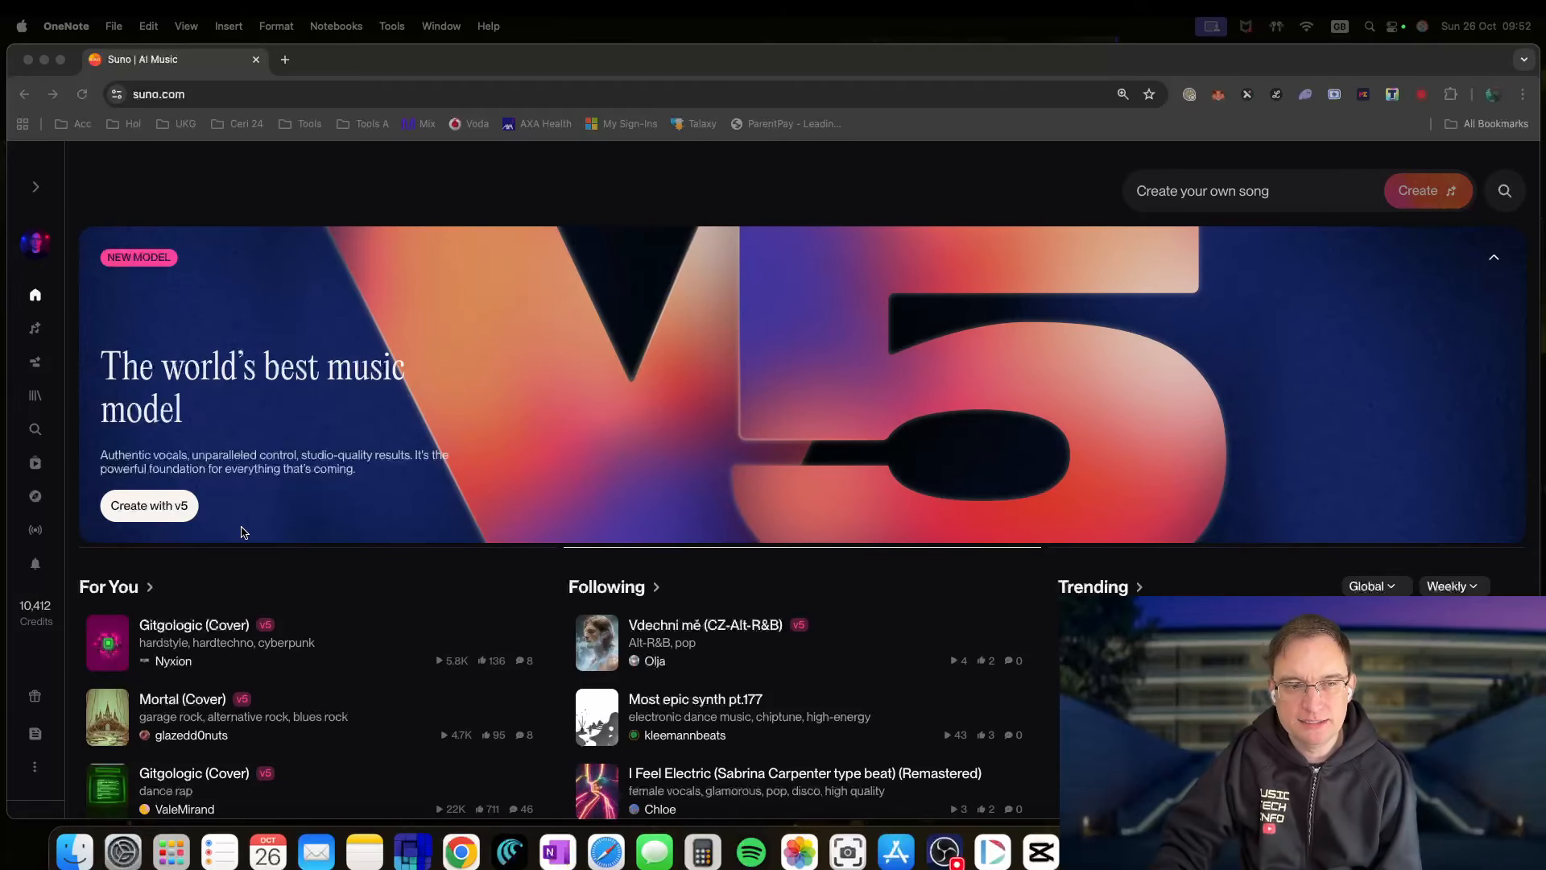
- Bring Suno forward, go to the Create page and open the + Audio choices
click(37, 372)
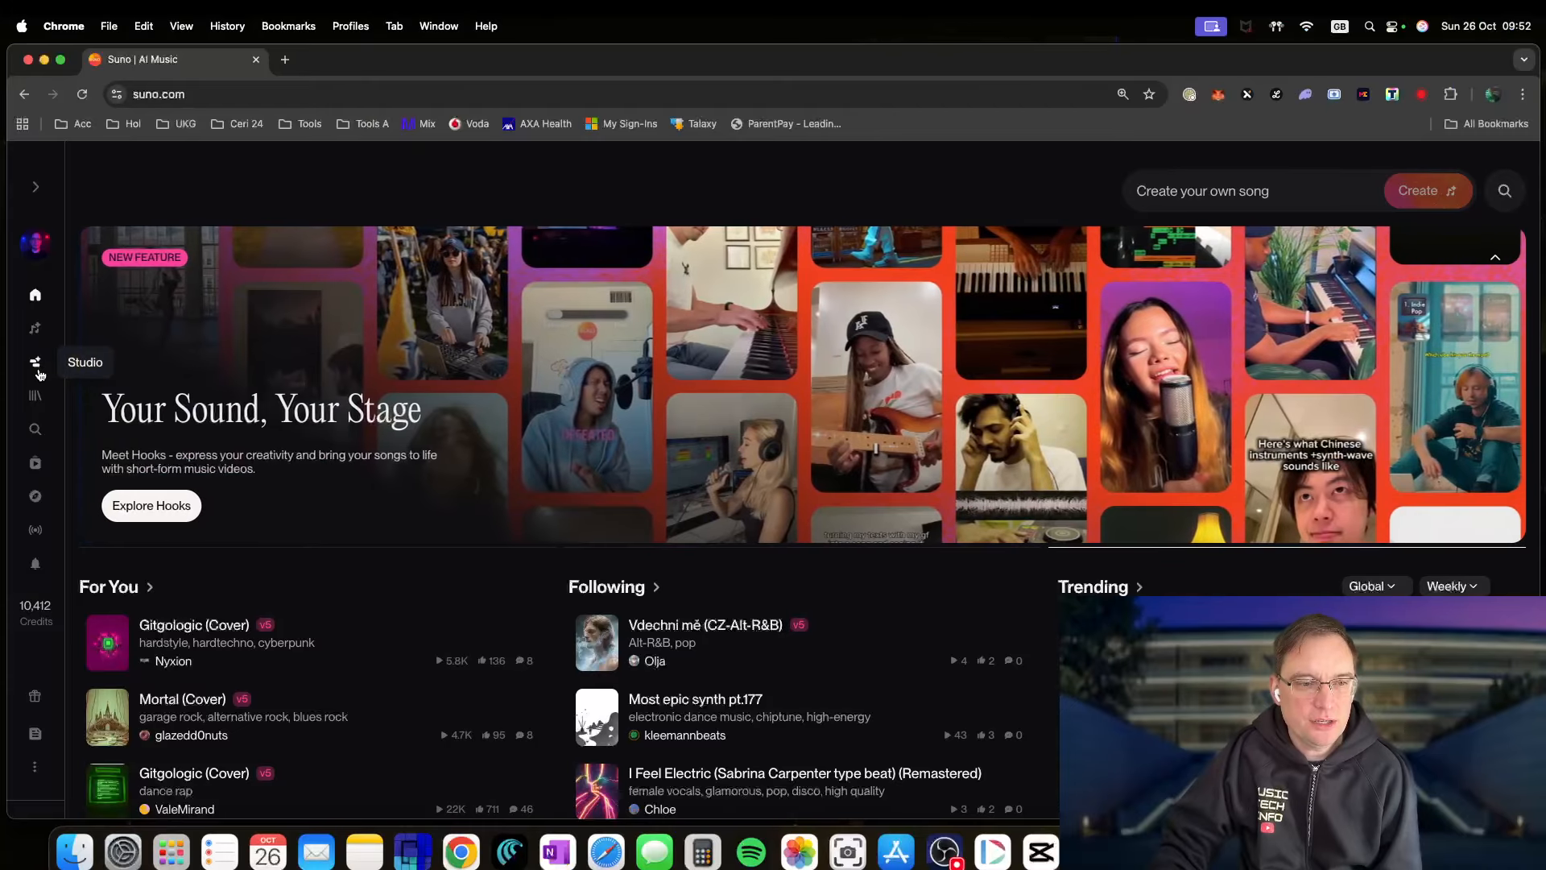
click(35, 330)
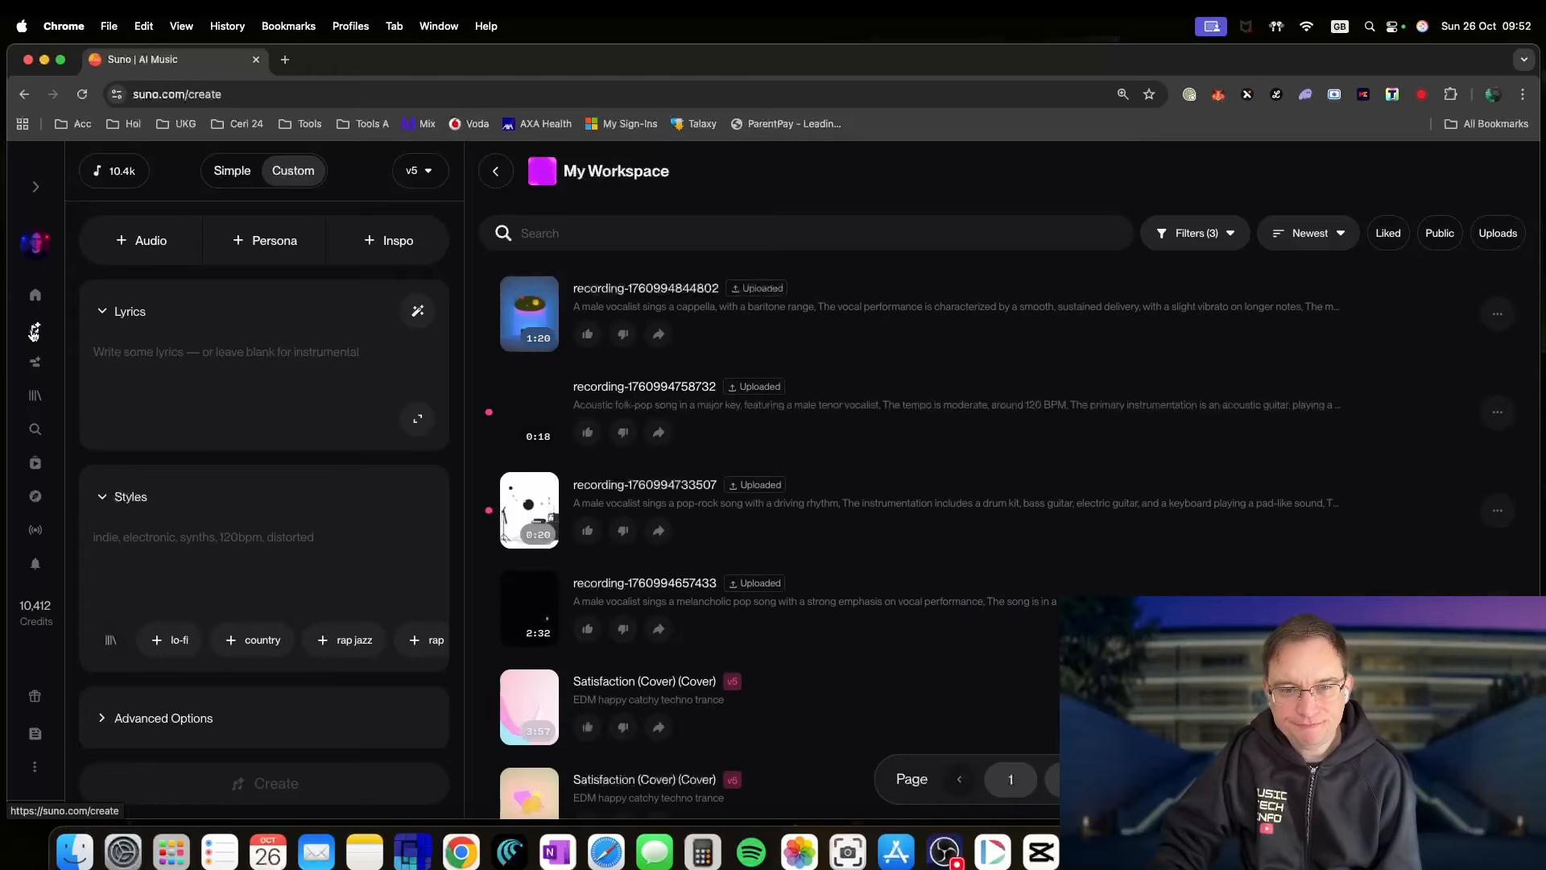
click(149, 244)
- Drag Store Self - 03 Rejection.wav from the 7 - Store Self Finder folder onto Suno
click(155, 292)
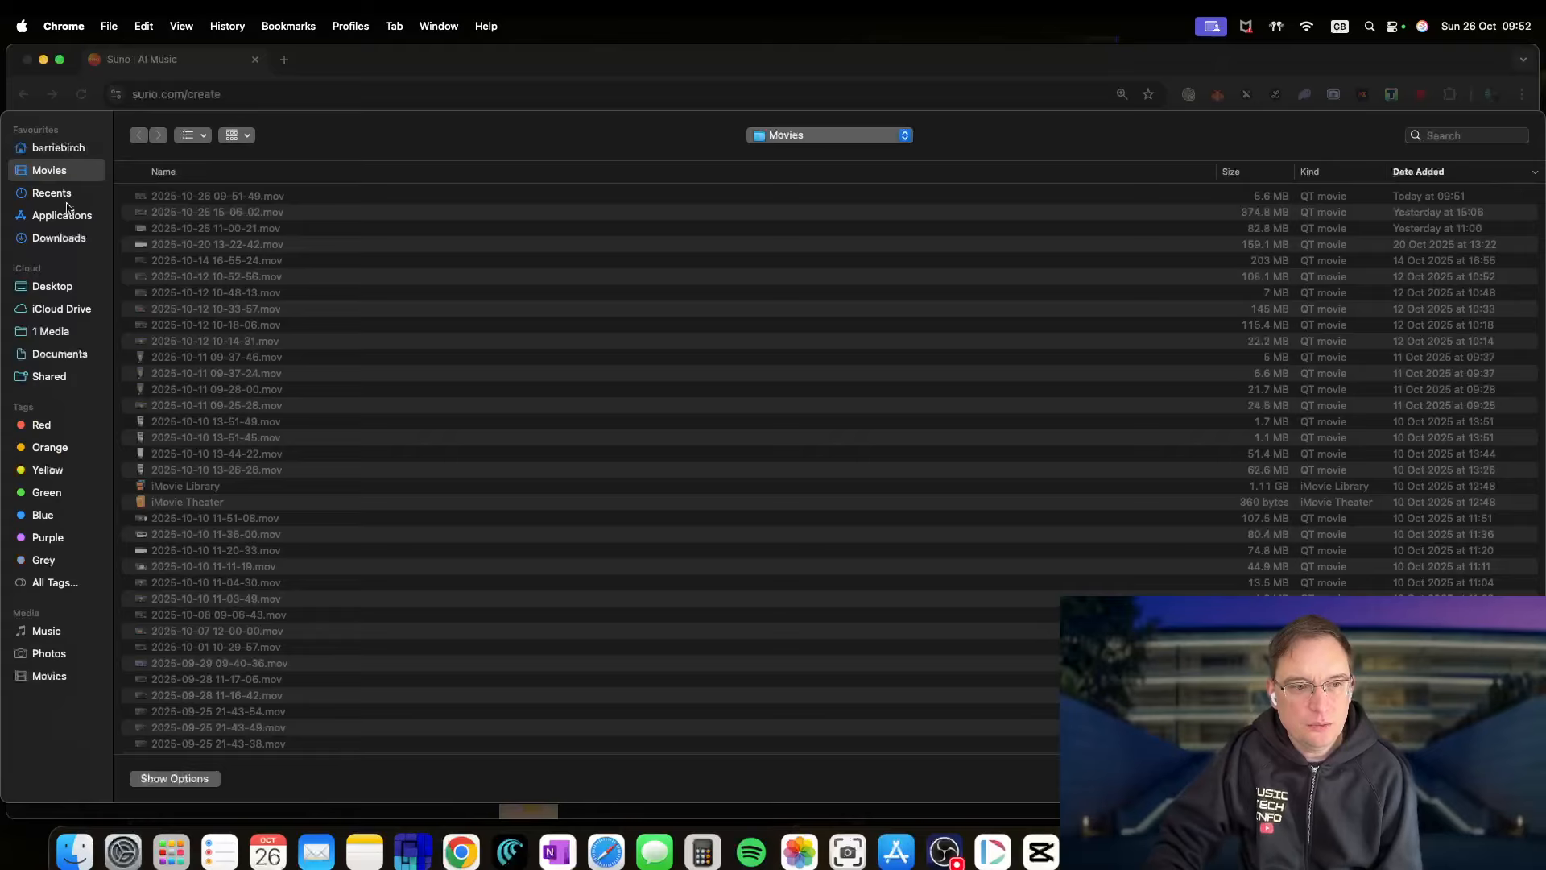
click(66, 290)
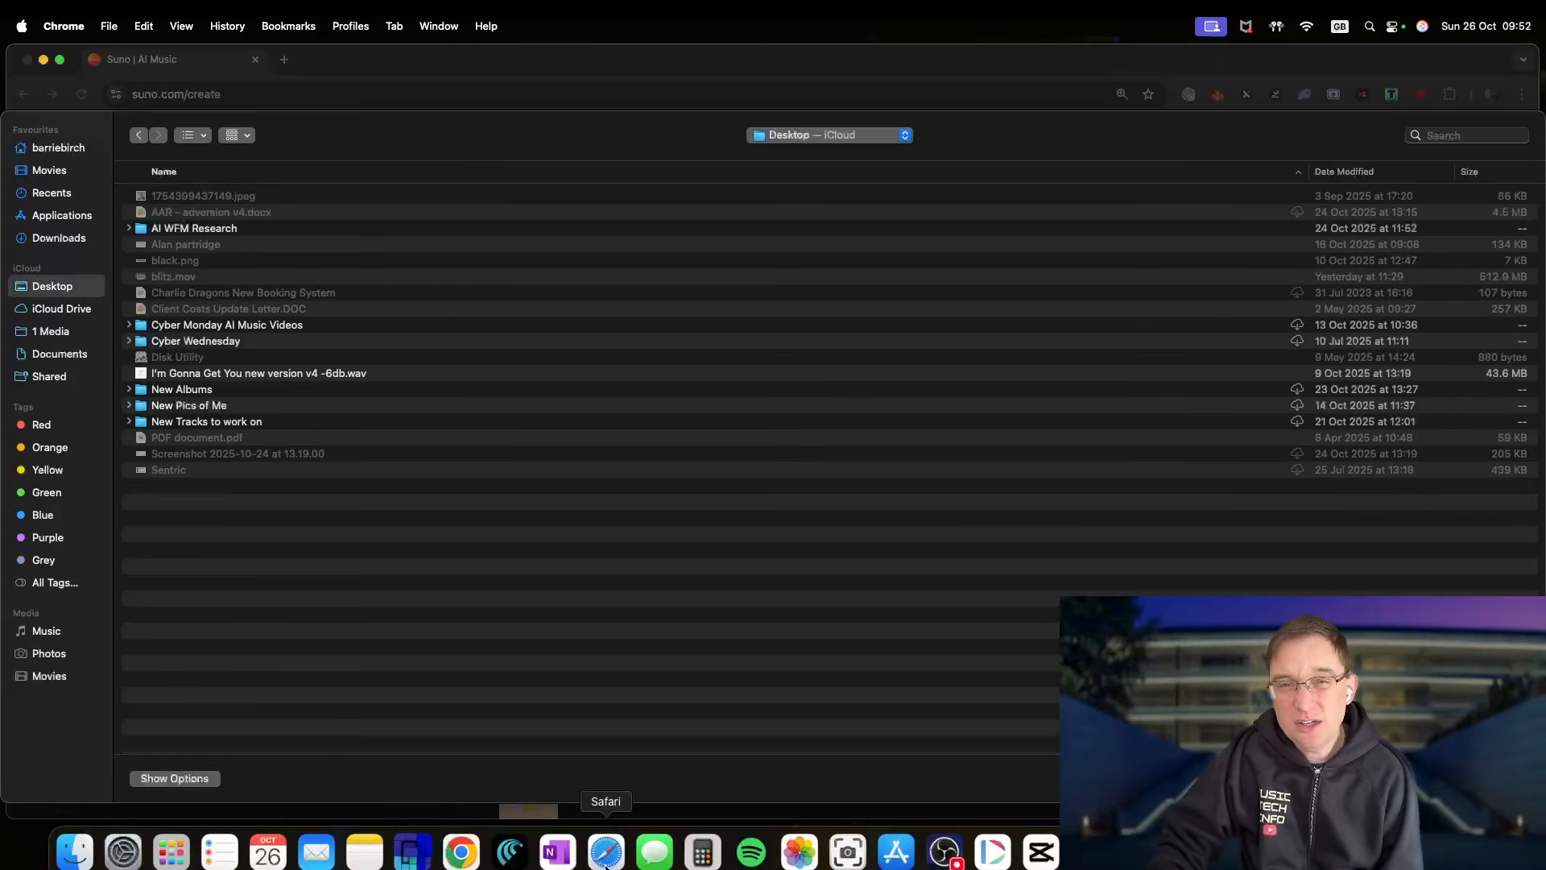
click(81, 862)
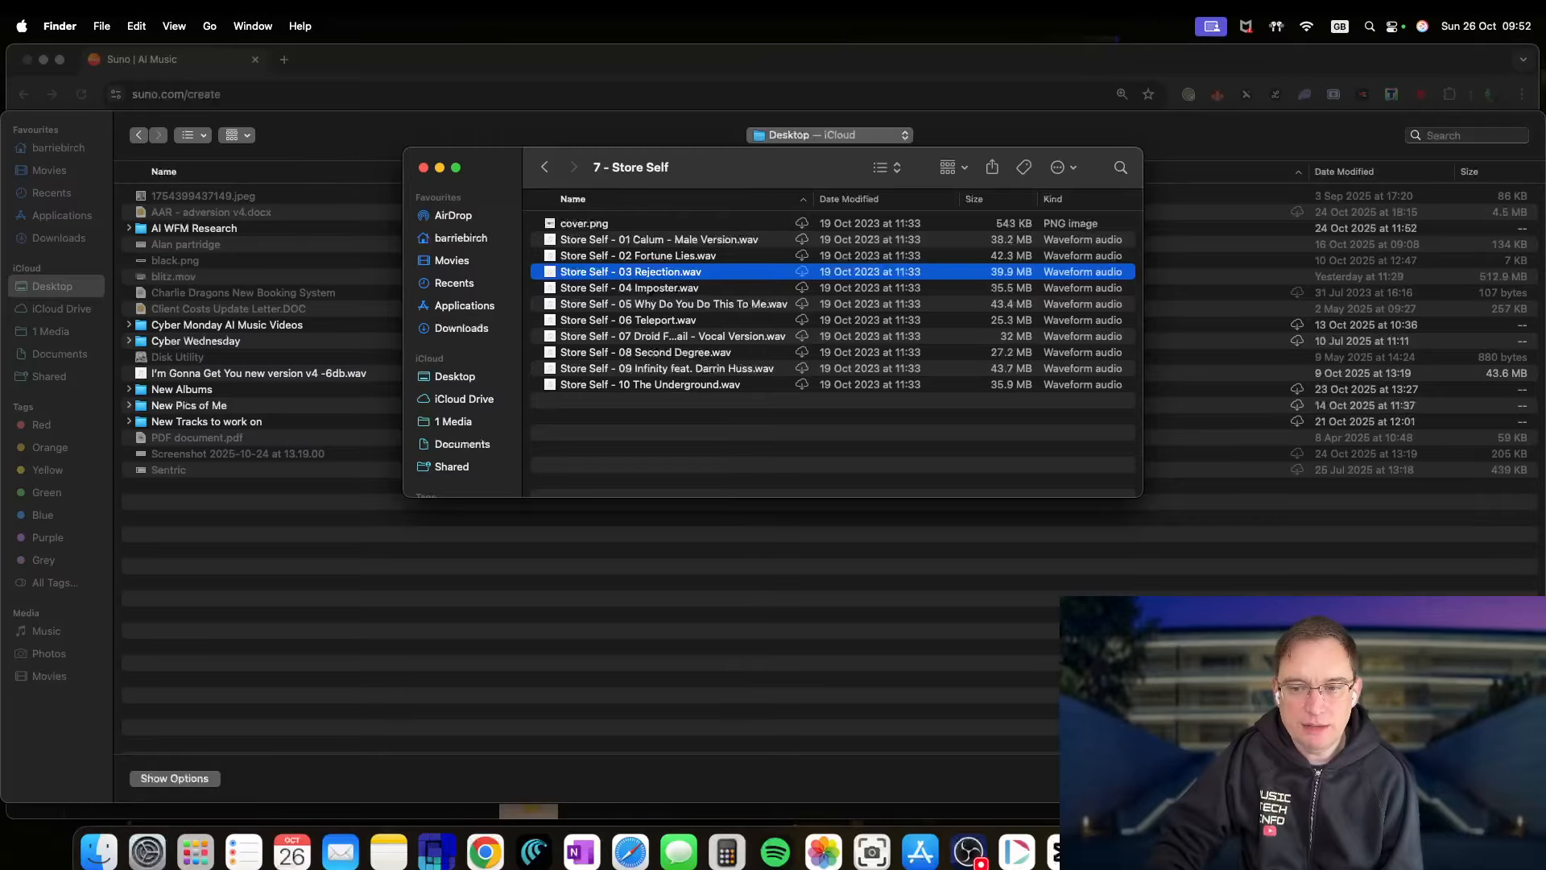
click(1444, 778)
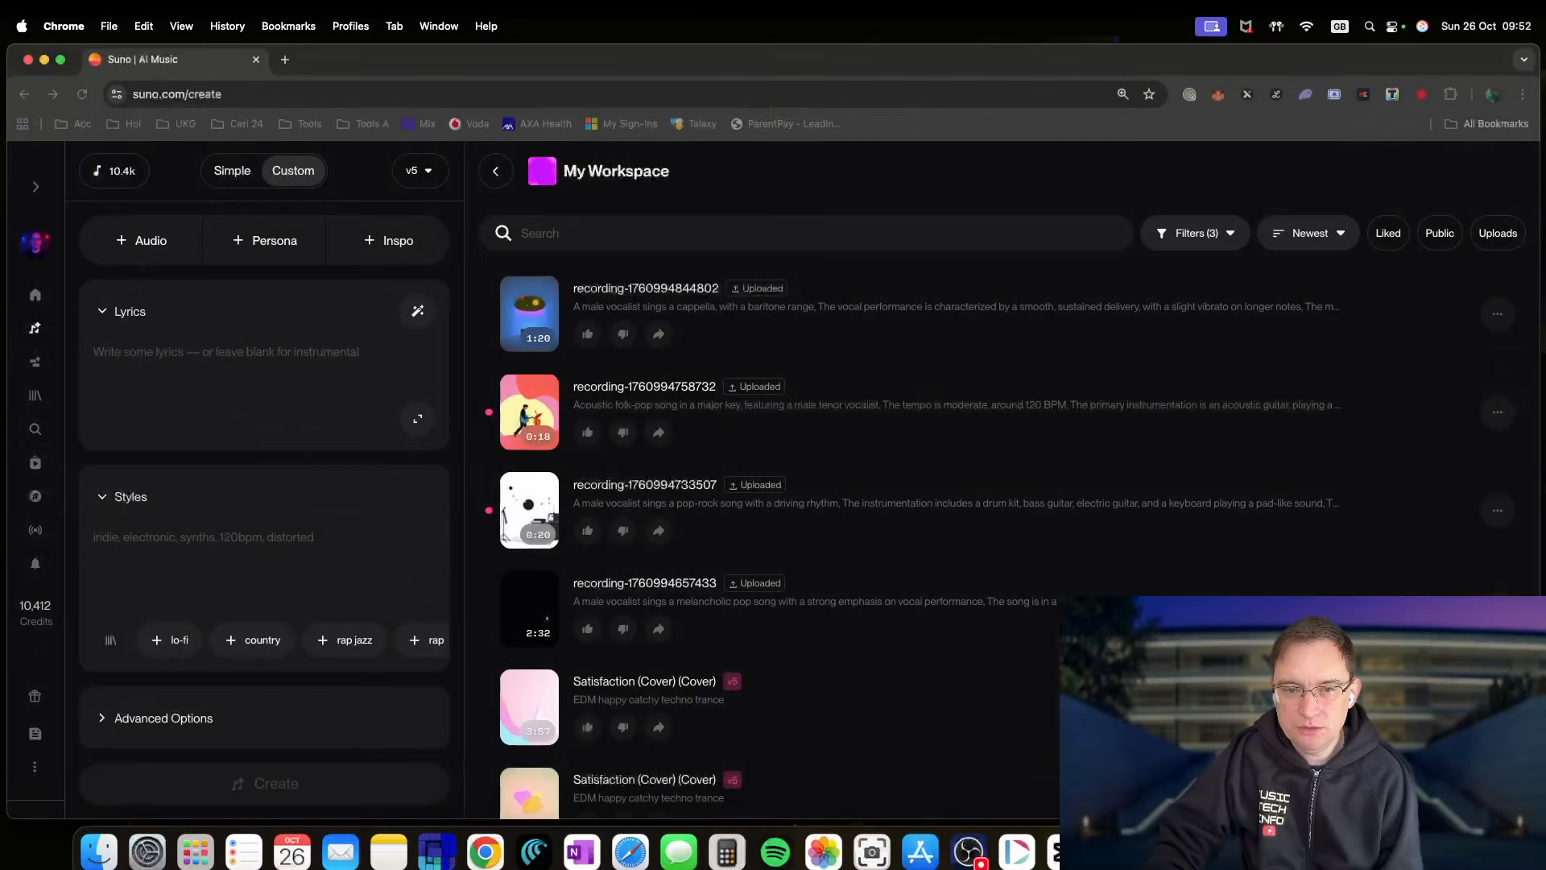
click(95, 856)
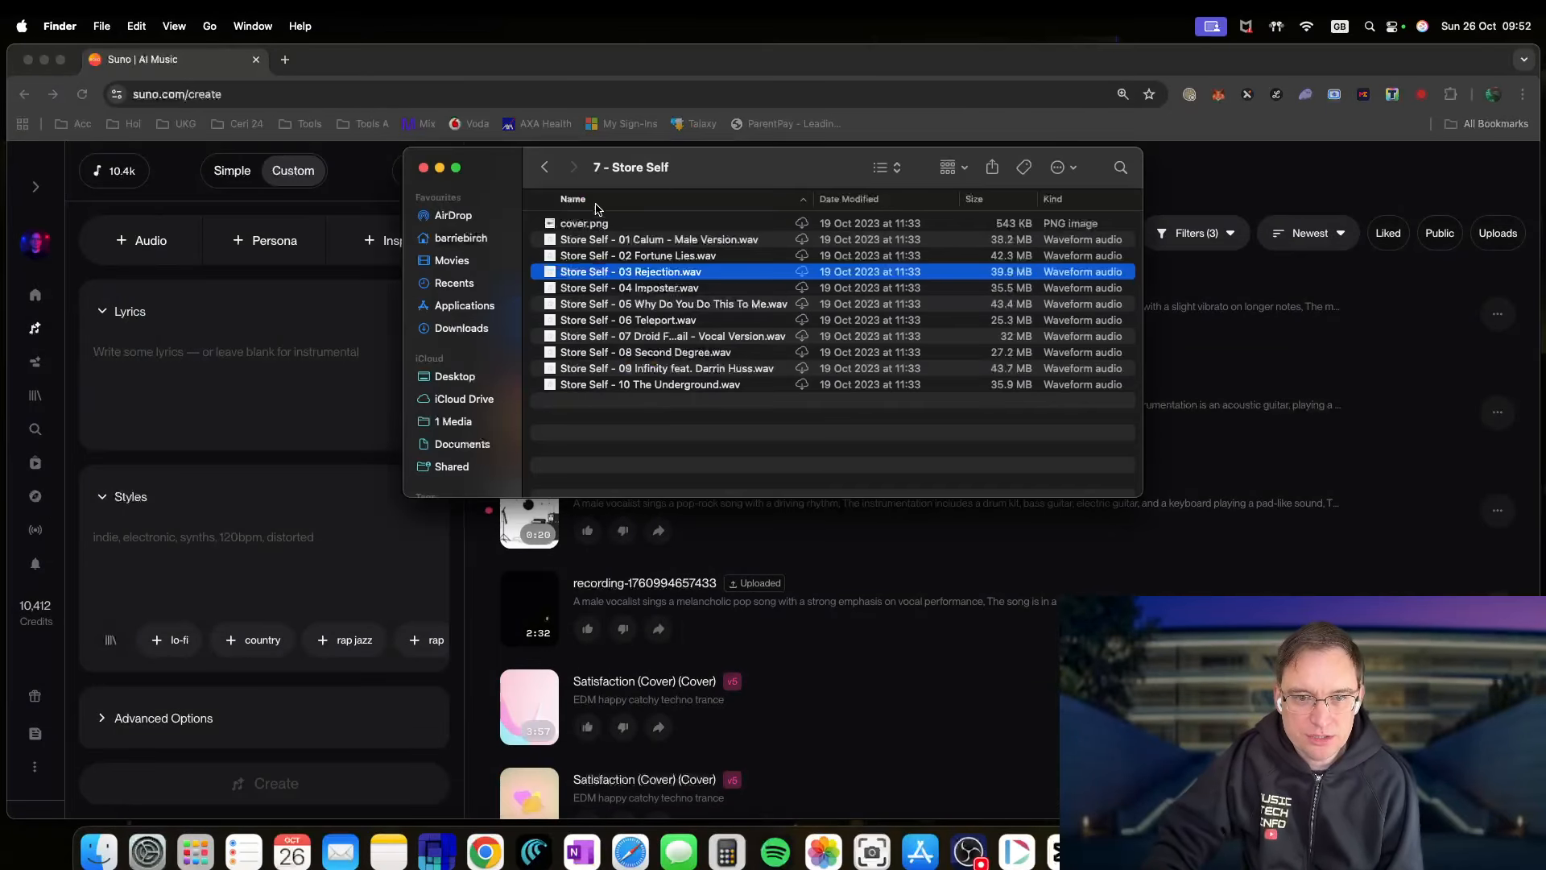
drag(656, 274, 966, 699)
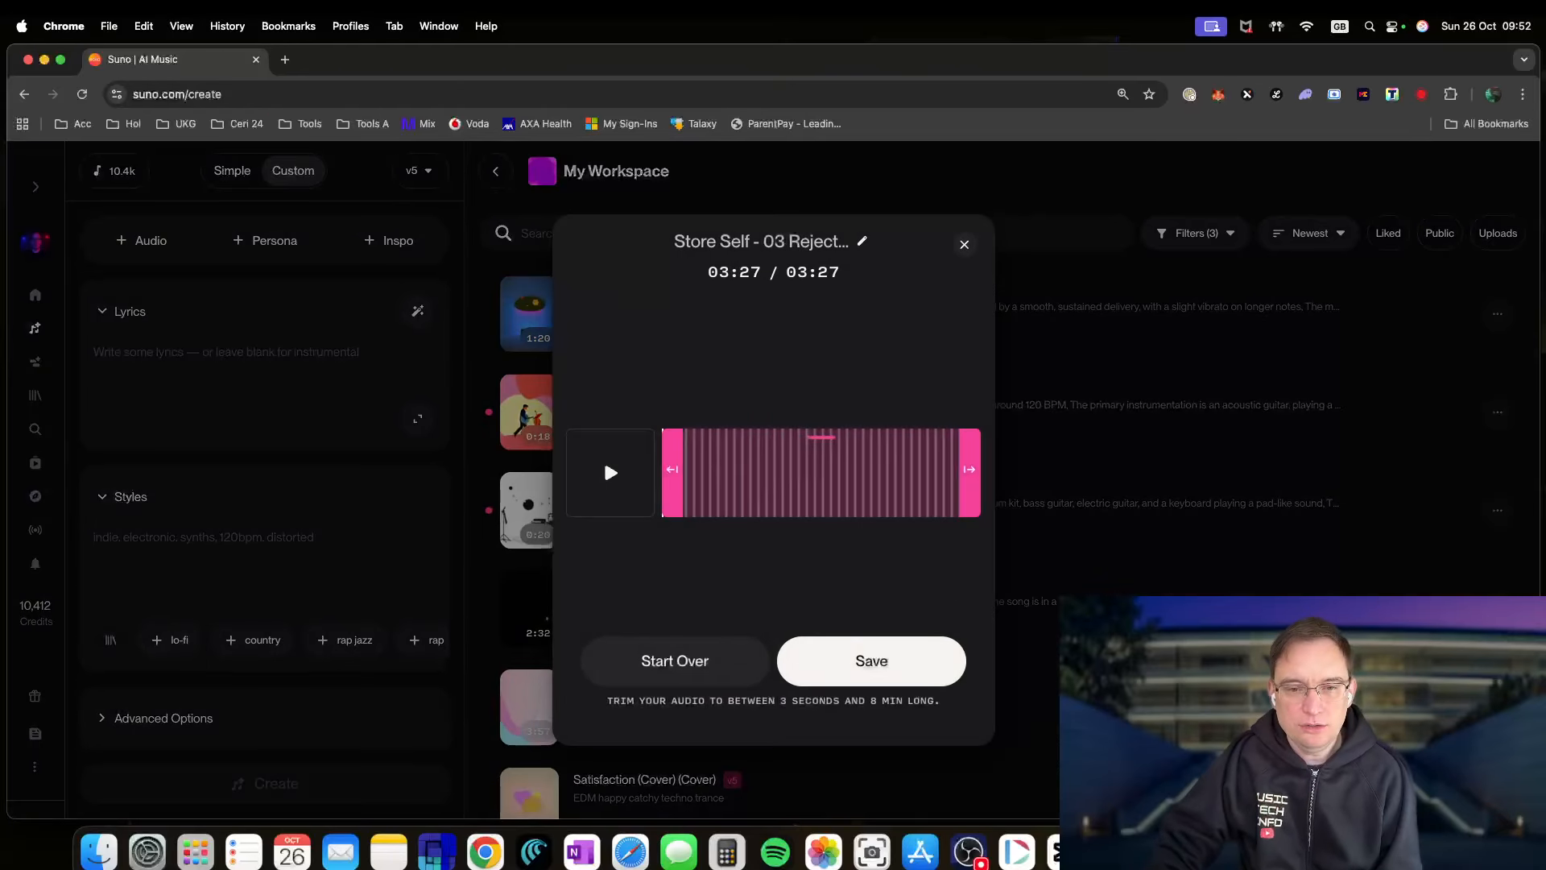
- Save the full-length 03:27 Rejection track from the trim dialog
click(823, 675)
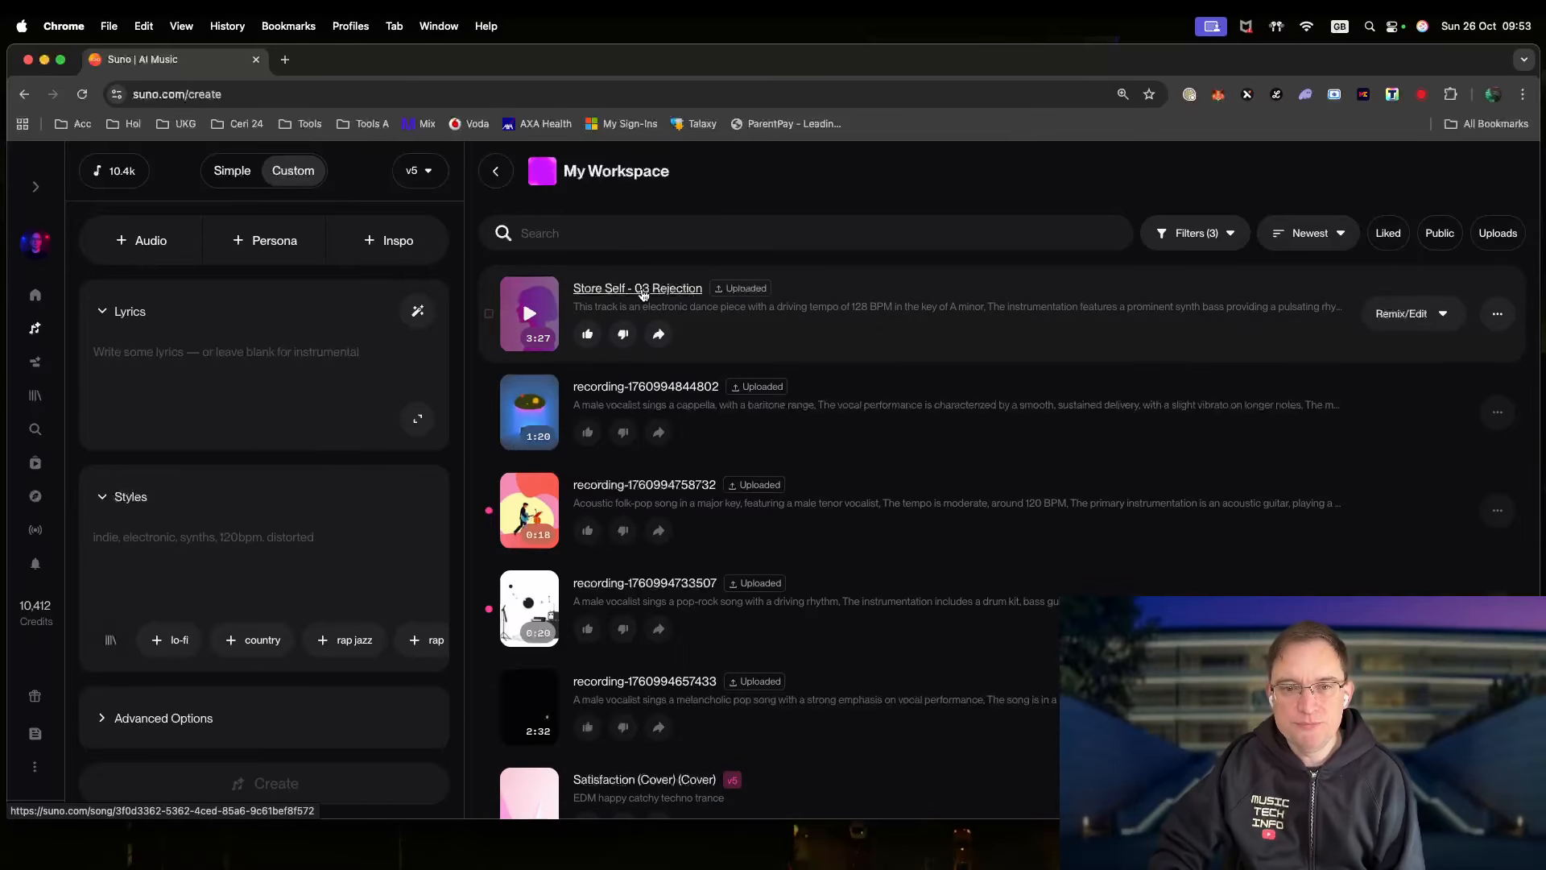
- Open the Store Self - 03 Rejection song page and review its description and lyrics
click(643, 290)
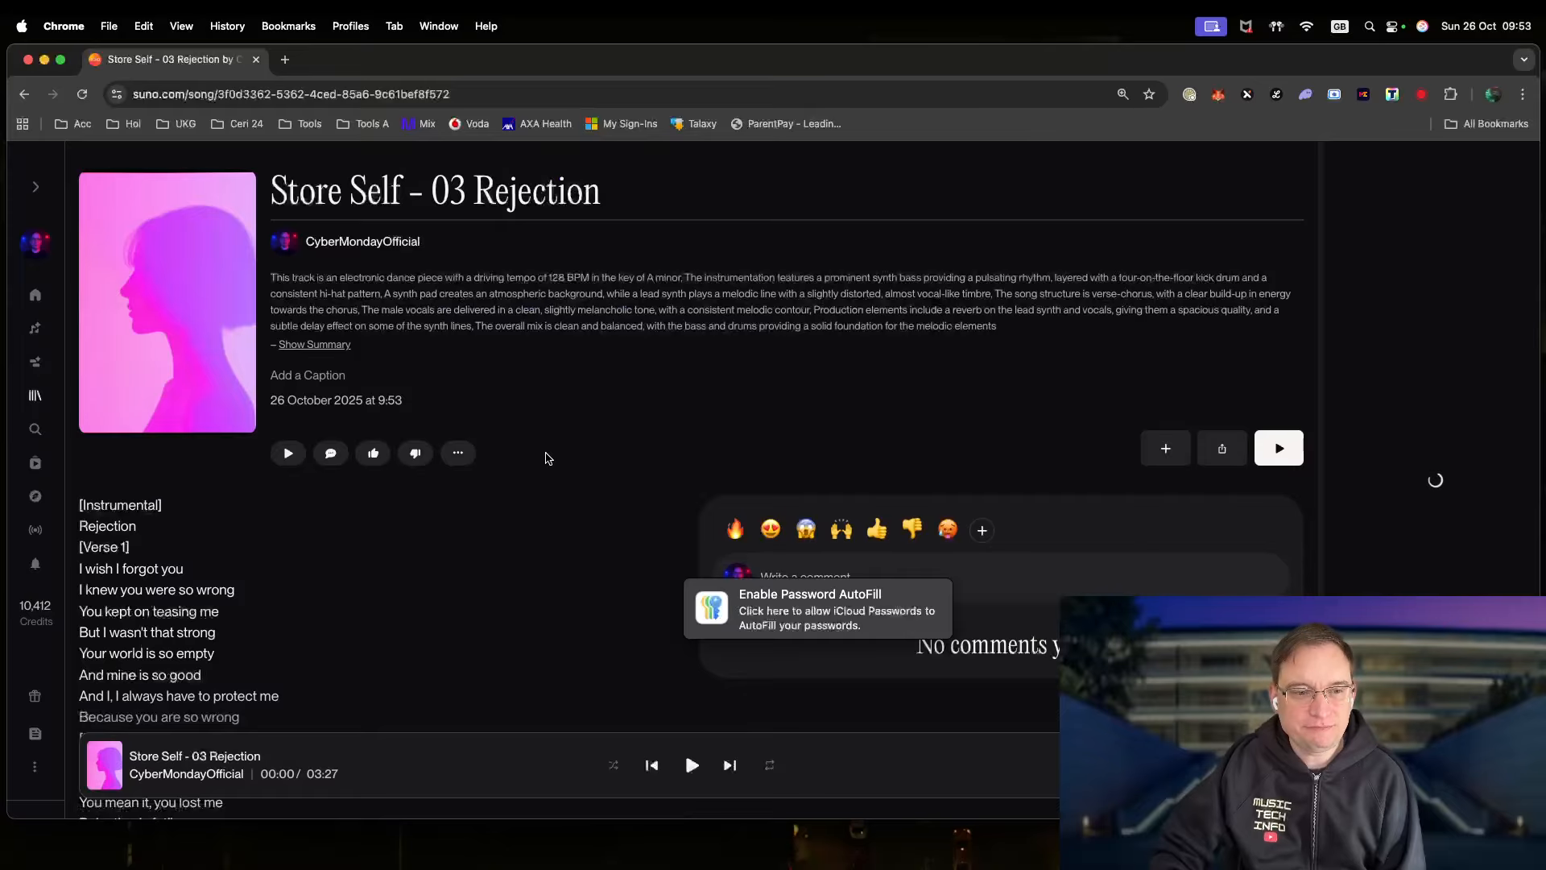
scroll(338, 594, down, 3)
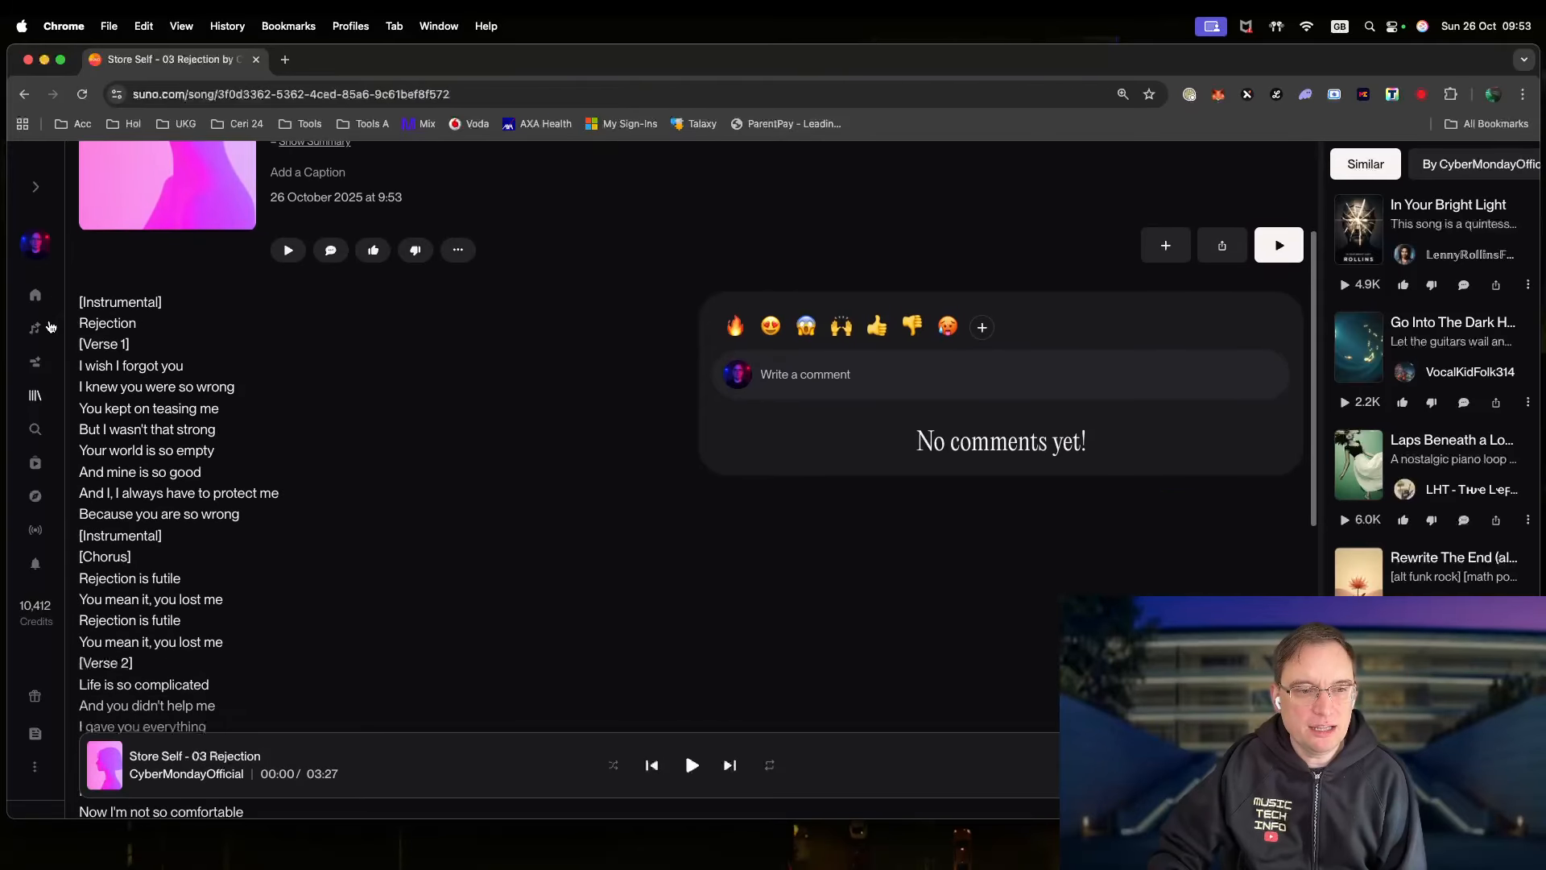
scroll(412, 619, down, 10)
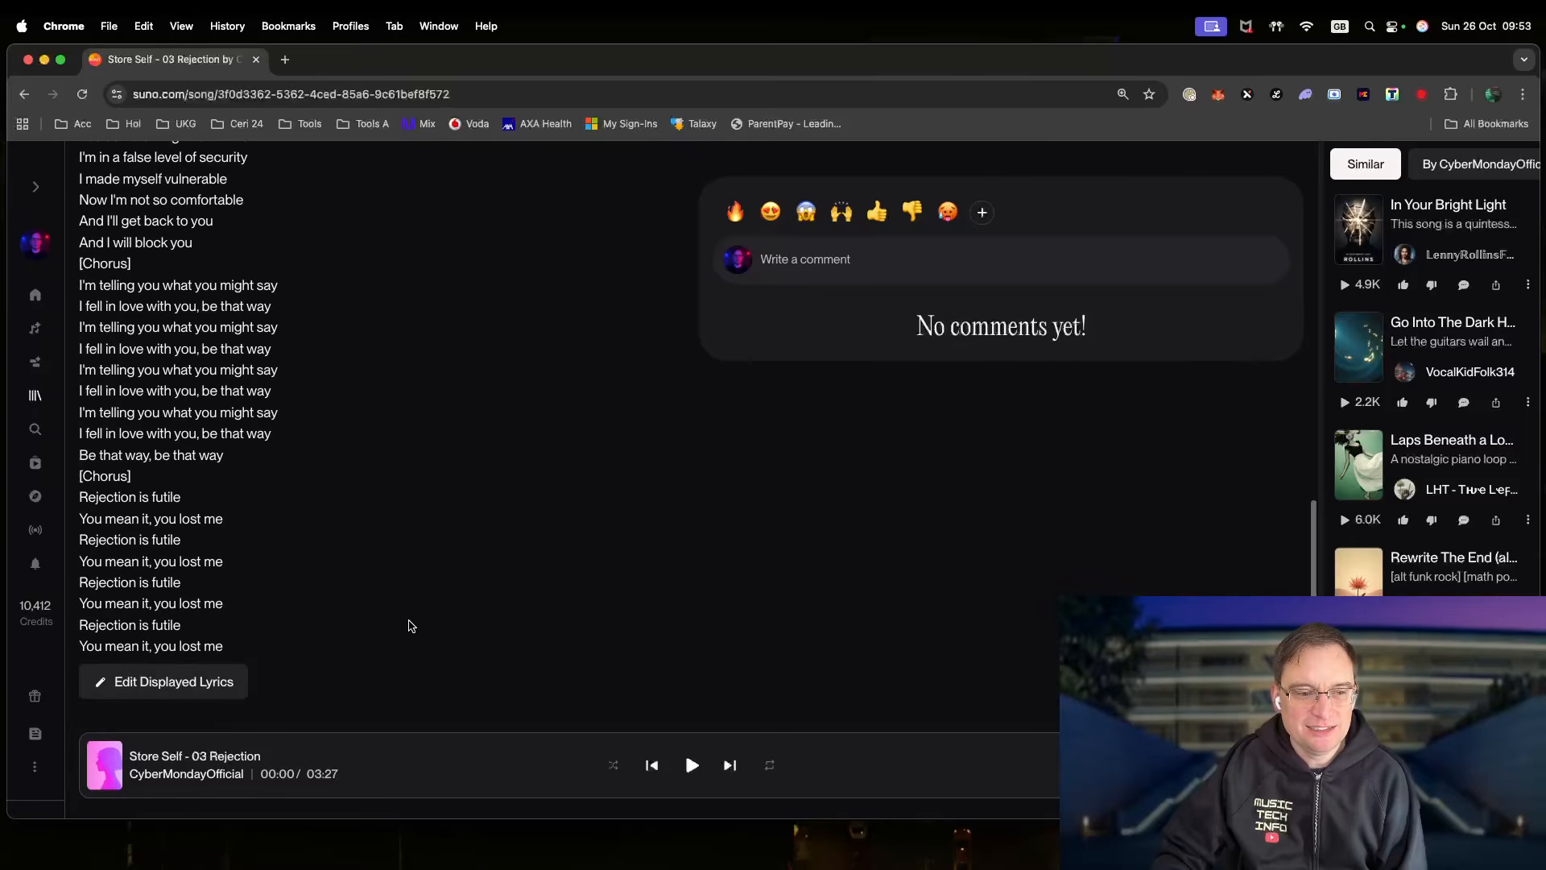
scroll(415, 624, up, 10)
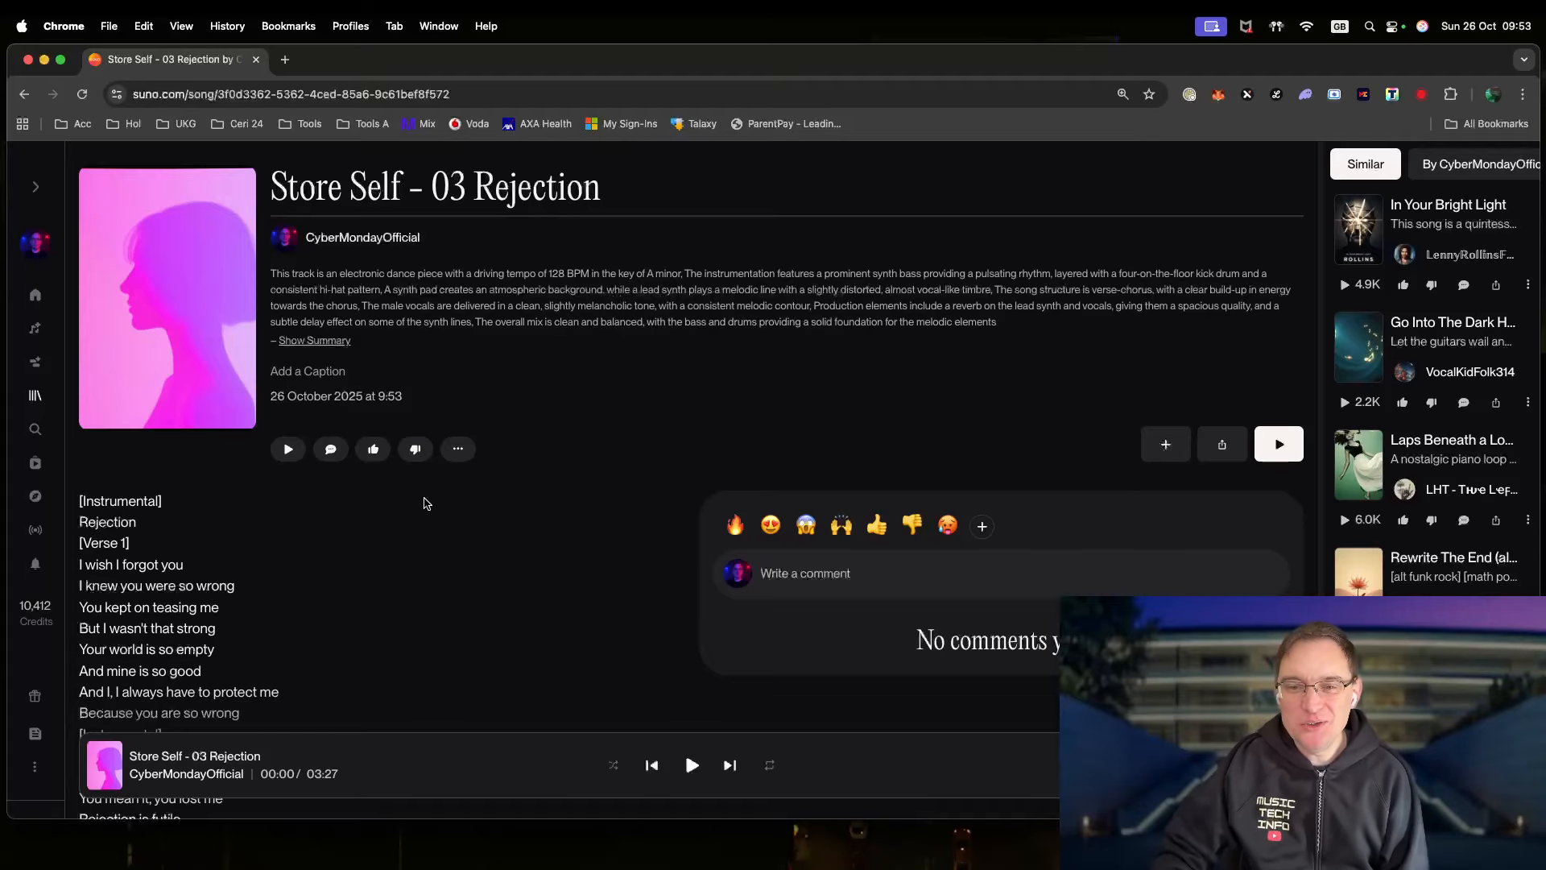
scroll(426, 503, down, 10)
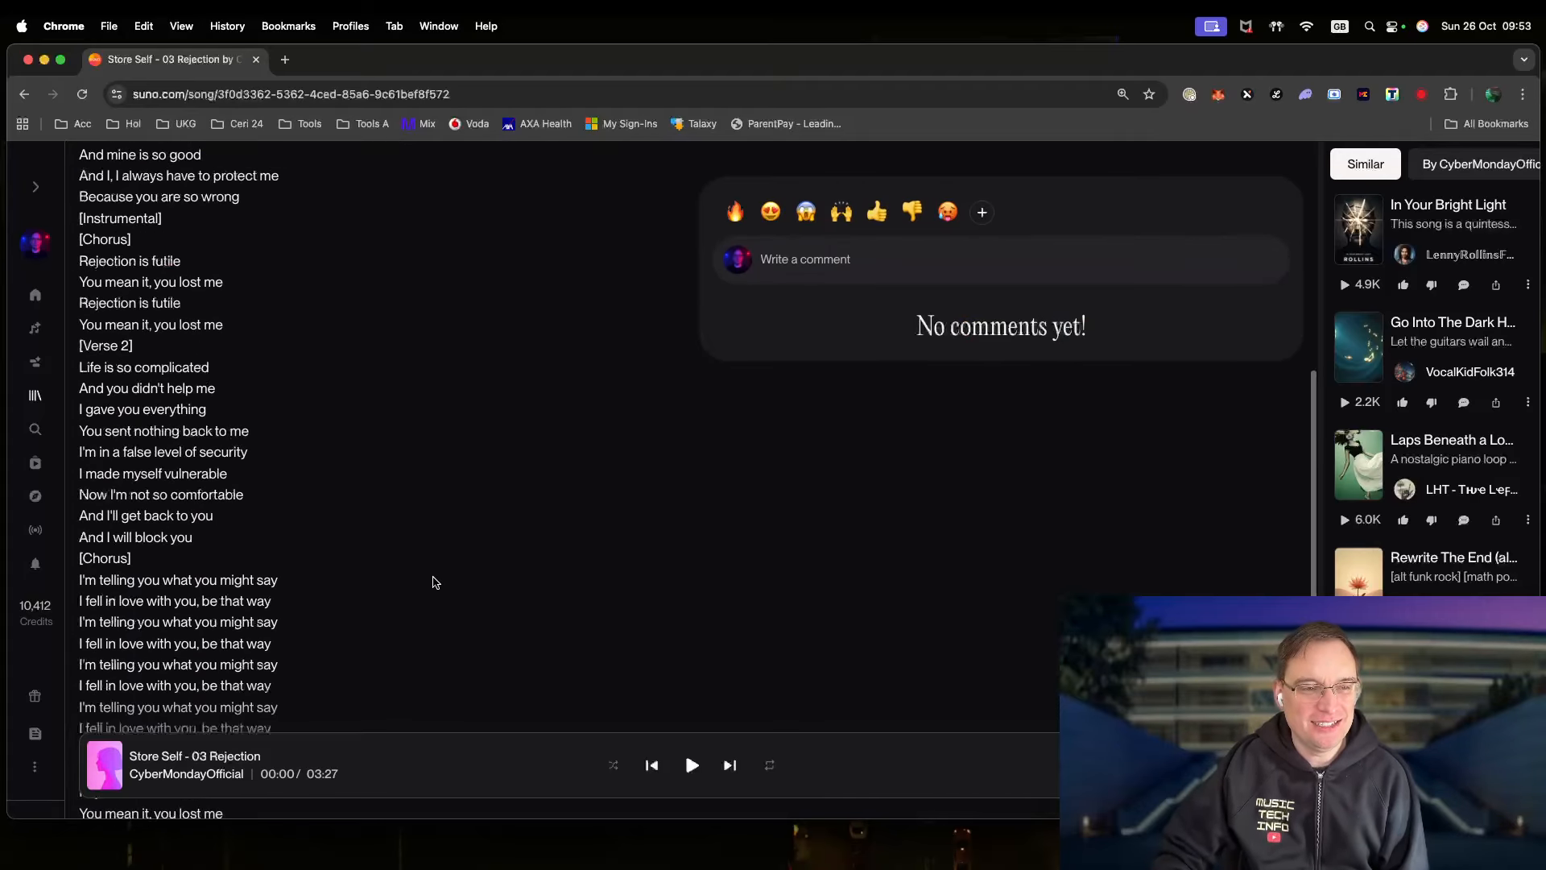
scroll(435, 582, up, 10)
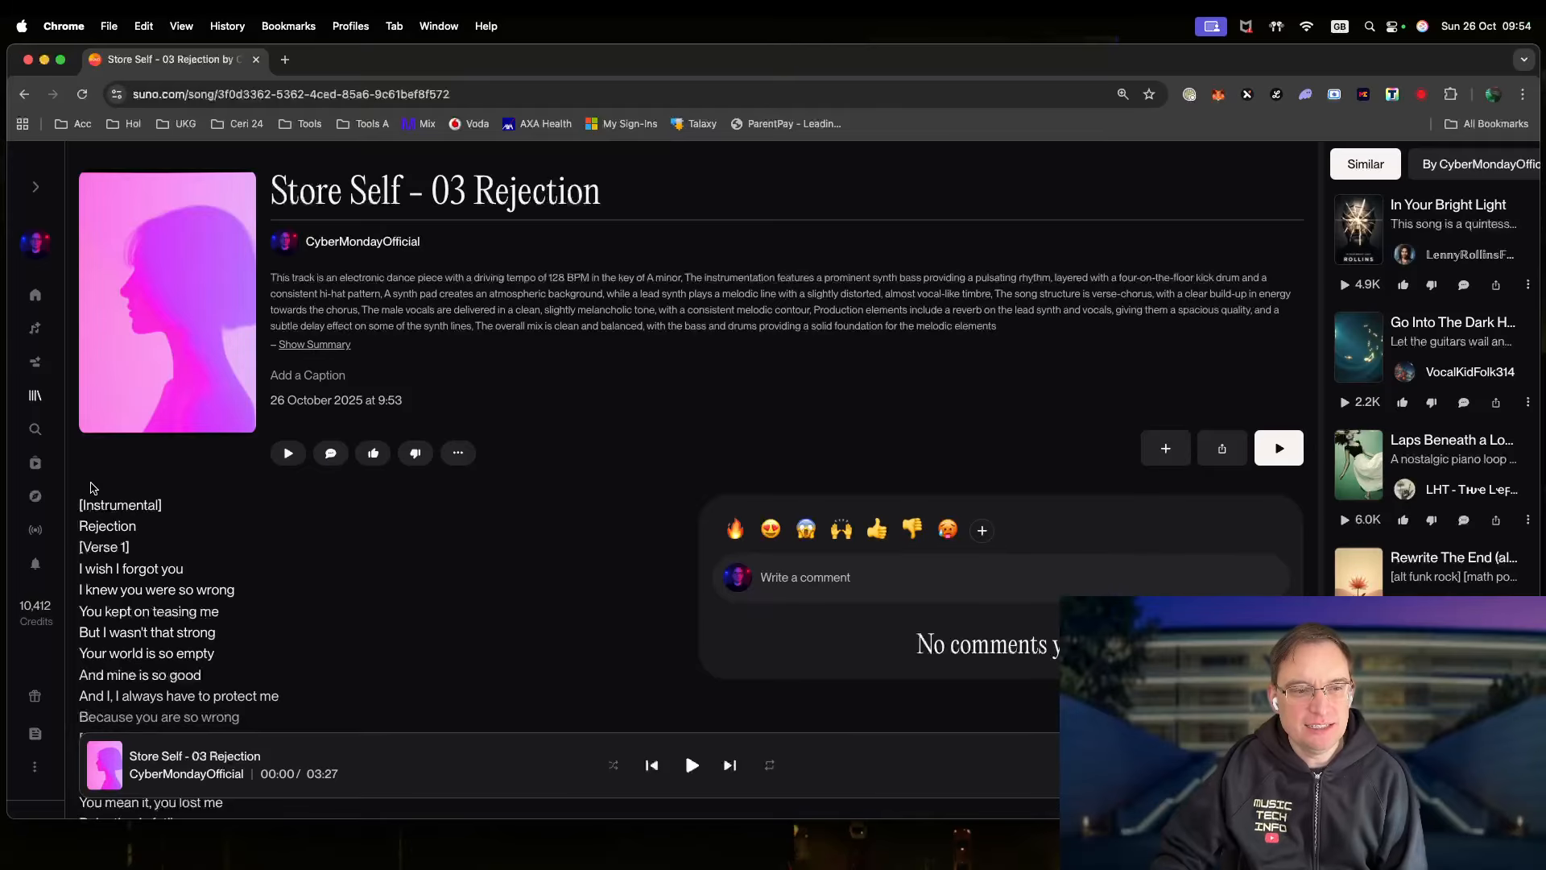
- Load Store Self - 03 Rejection into Suno Studio through Remix/Edit > Open in Studio
click(458, 453)
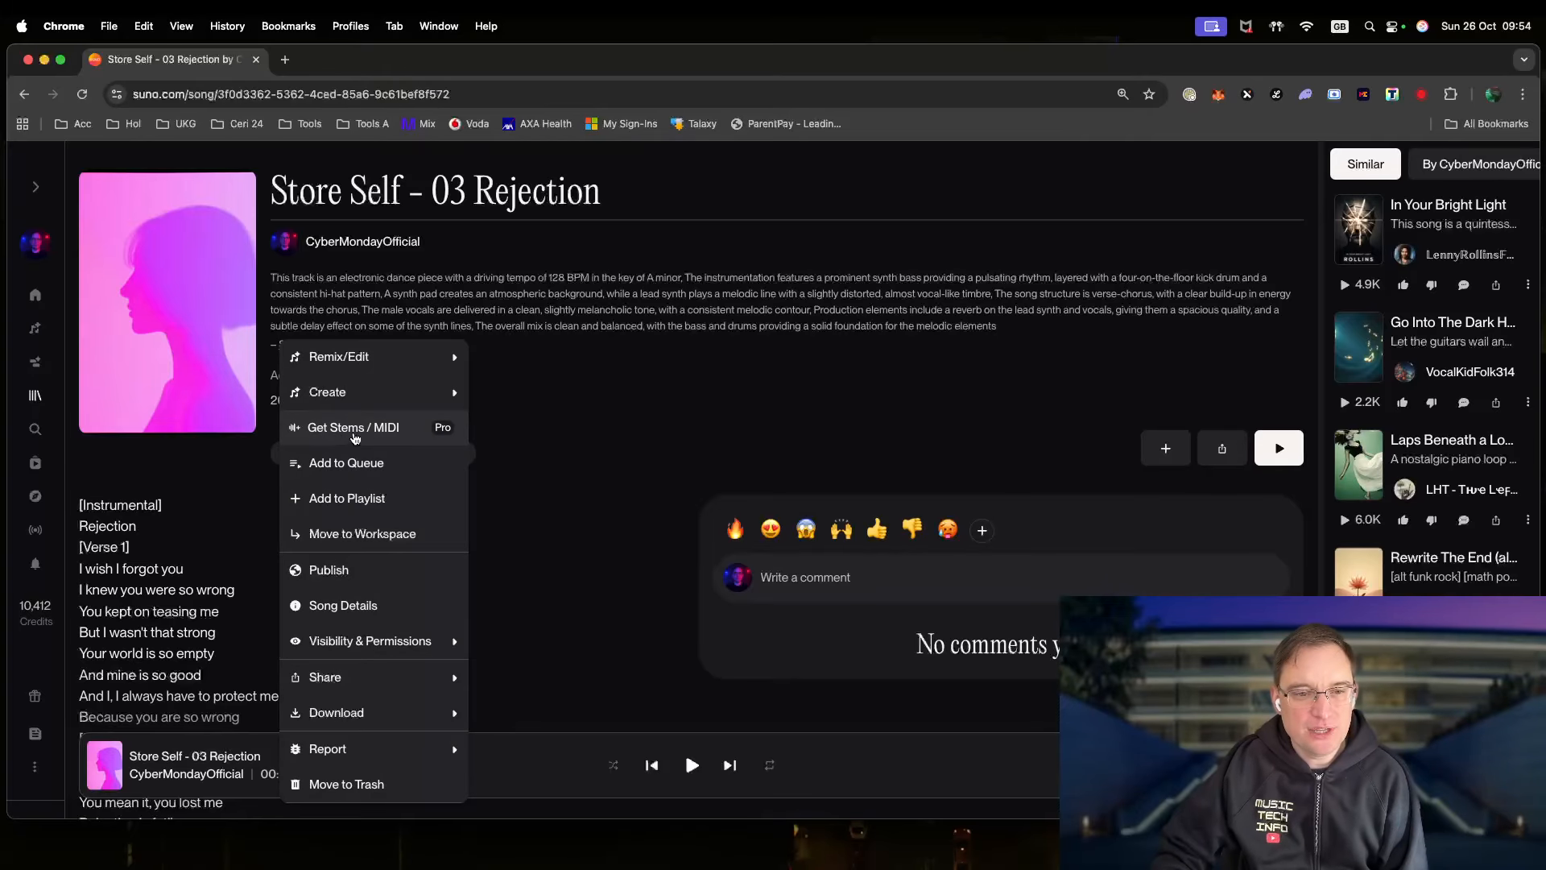
mouse_move(351, 395)
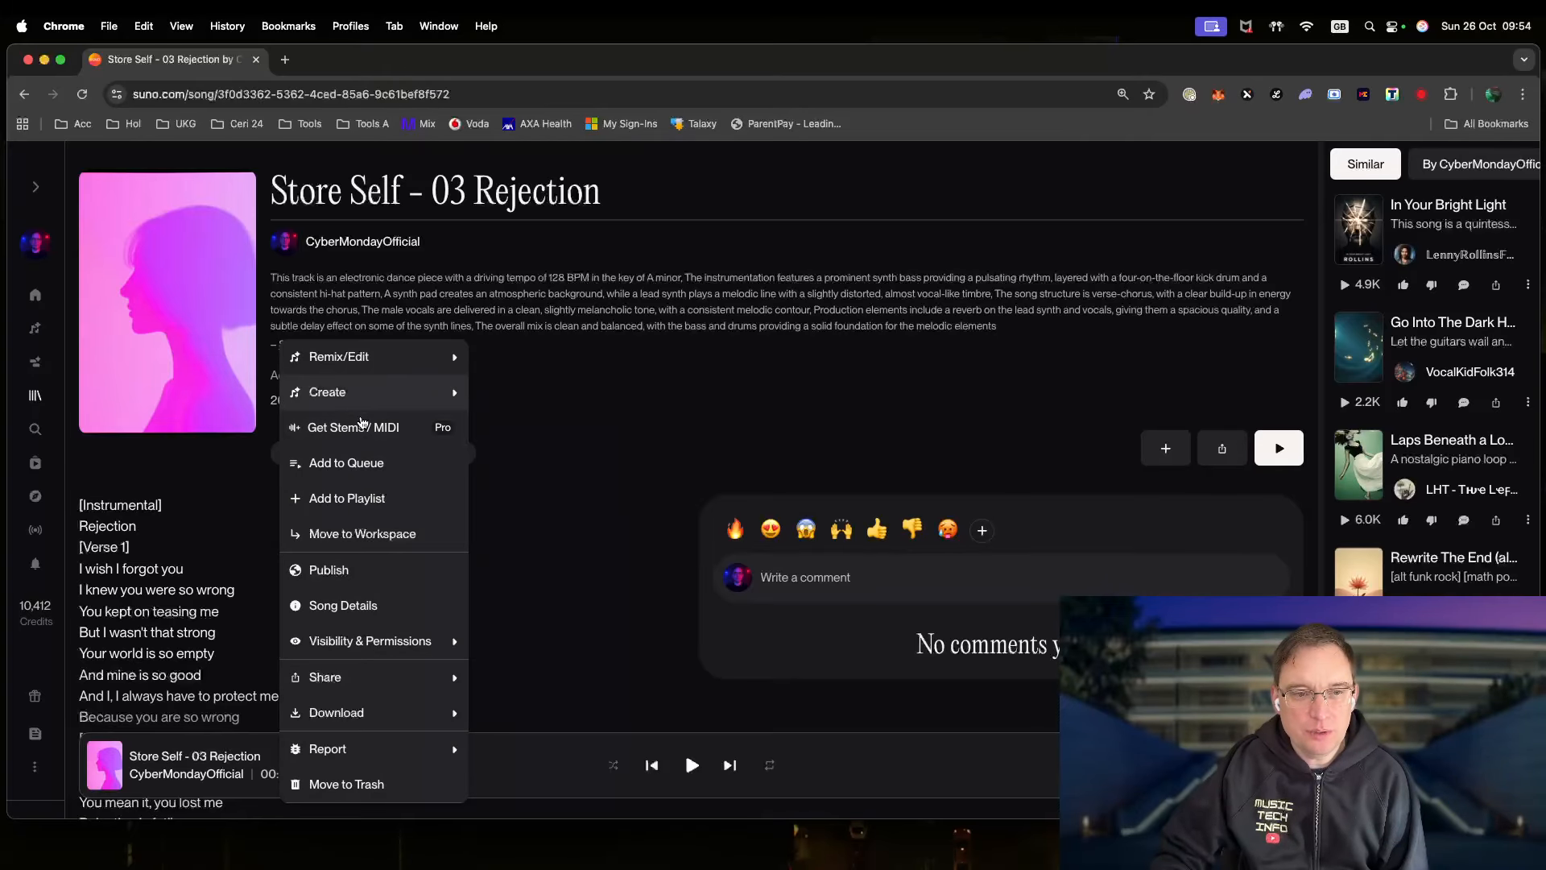
mouse_move(366, 364)
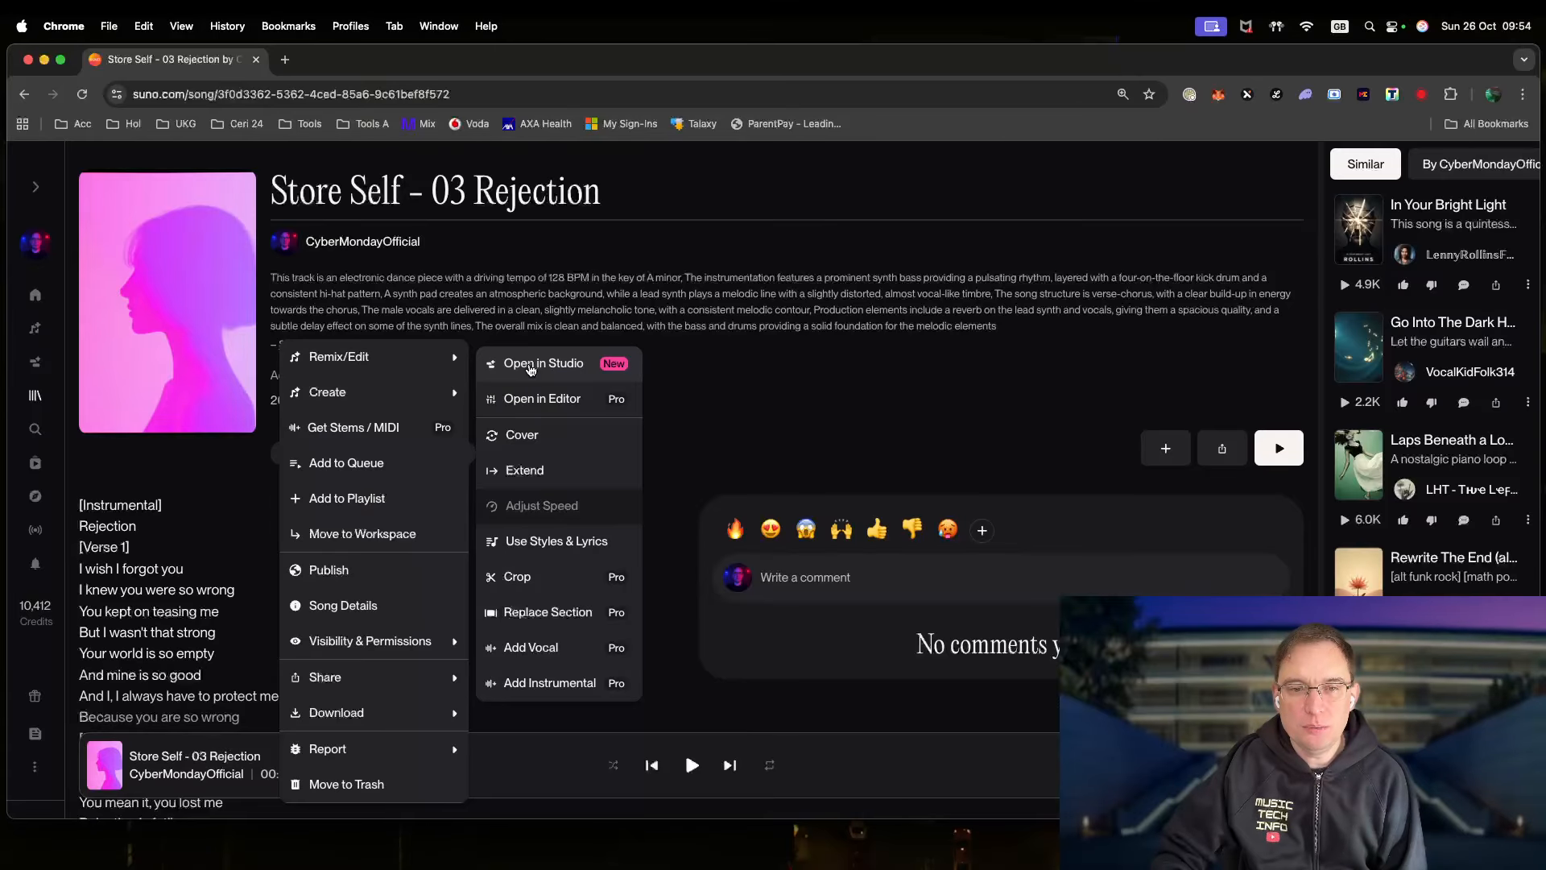
click(531, 364)
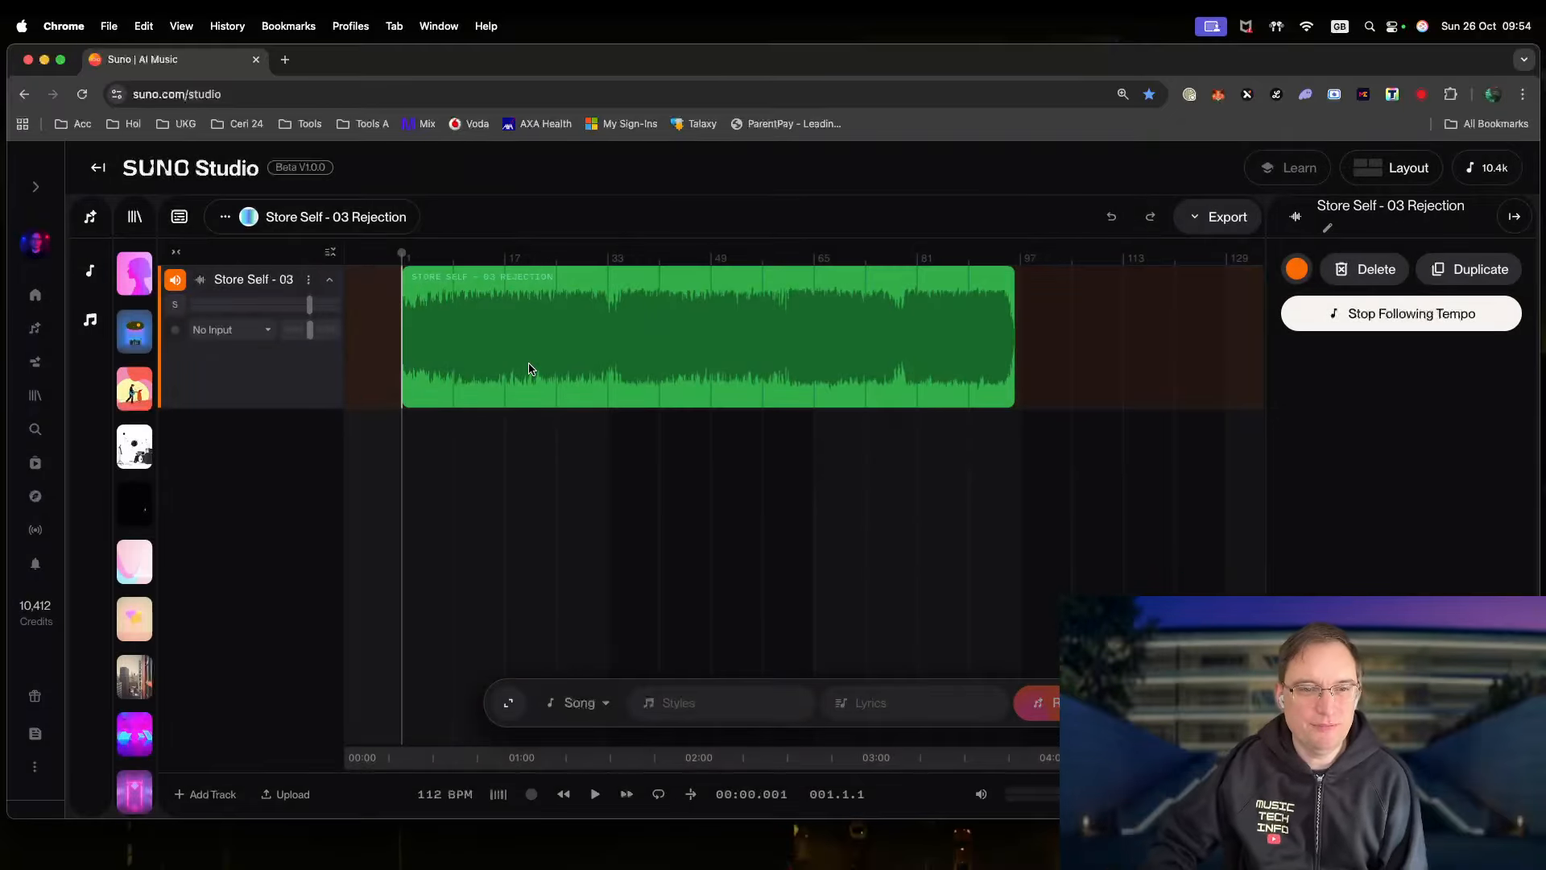
- Run Extract Stems with All Detected Stems on the Rejection clip
click(782, 277)
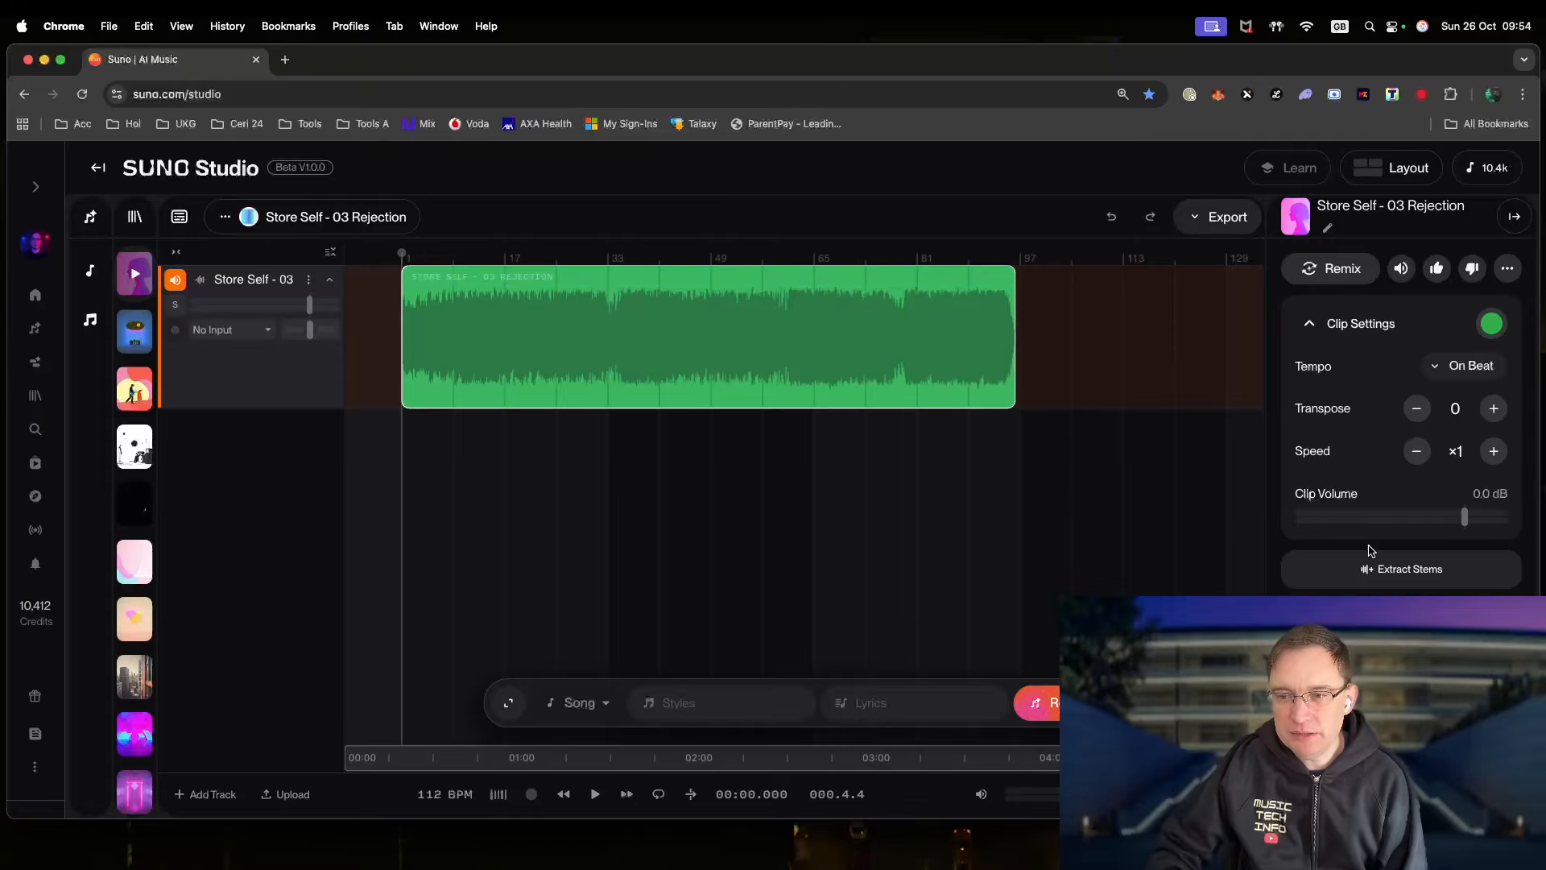
click(1403, 573)
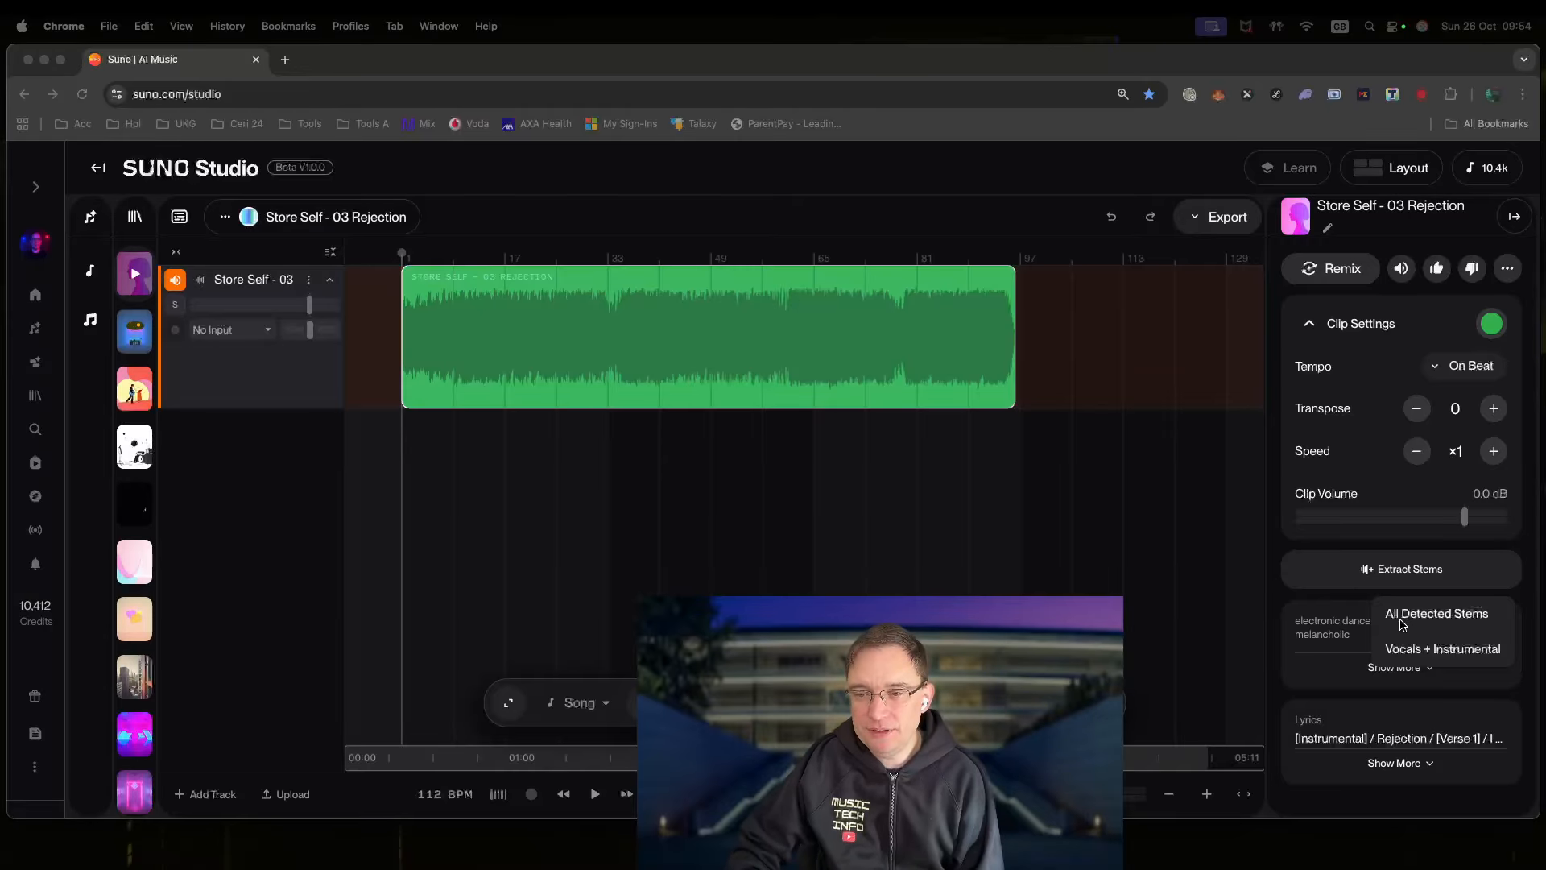
click(1412, 620)
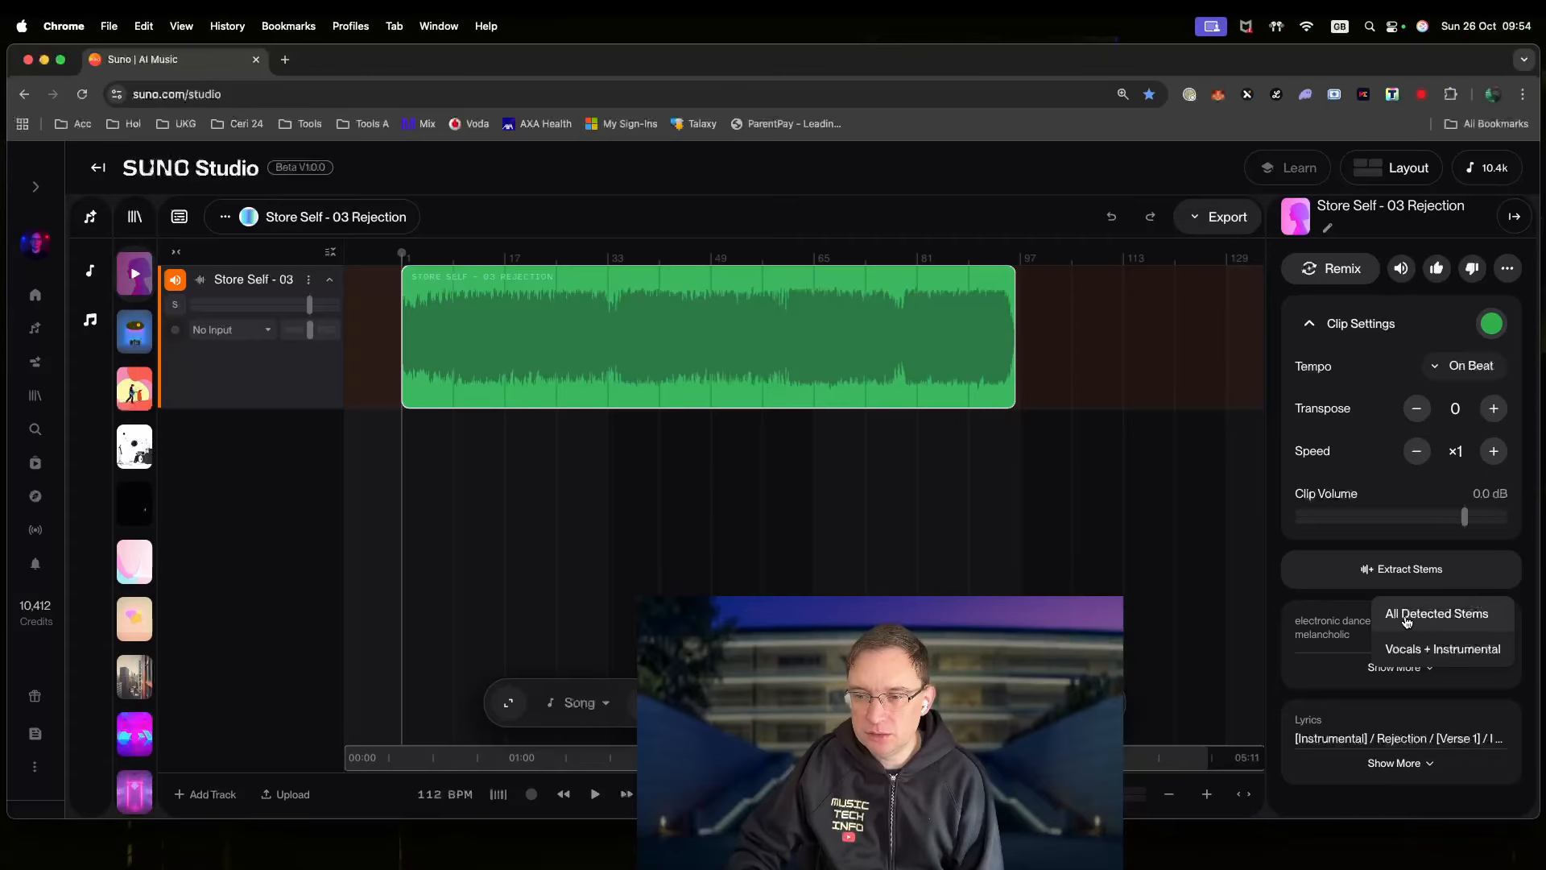
click(1413, 618)
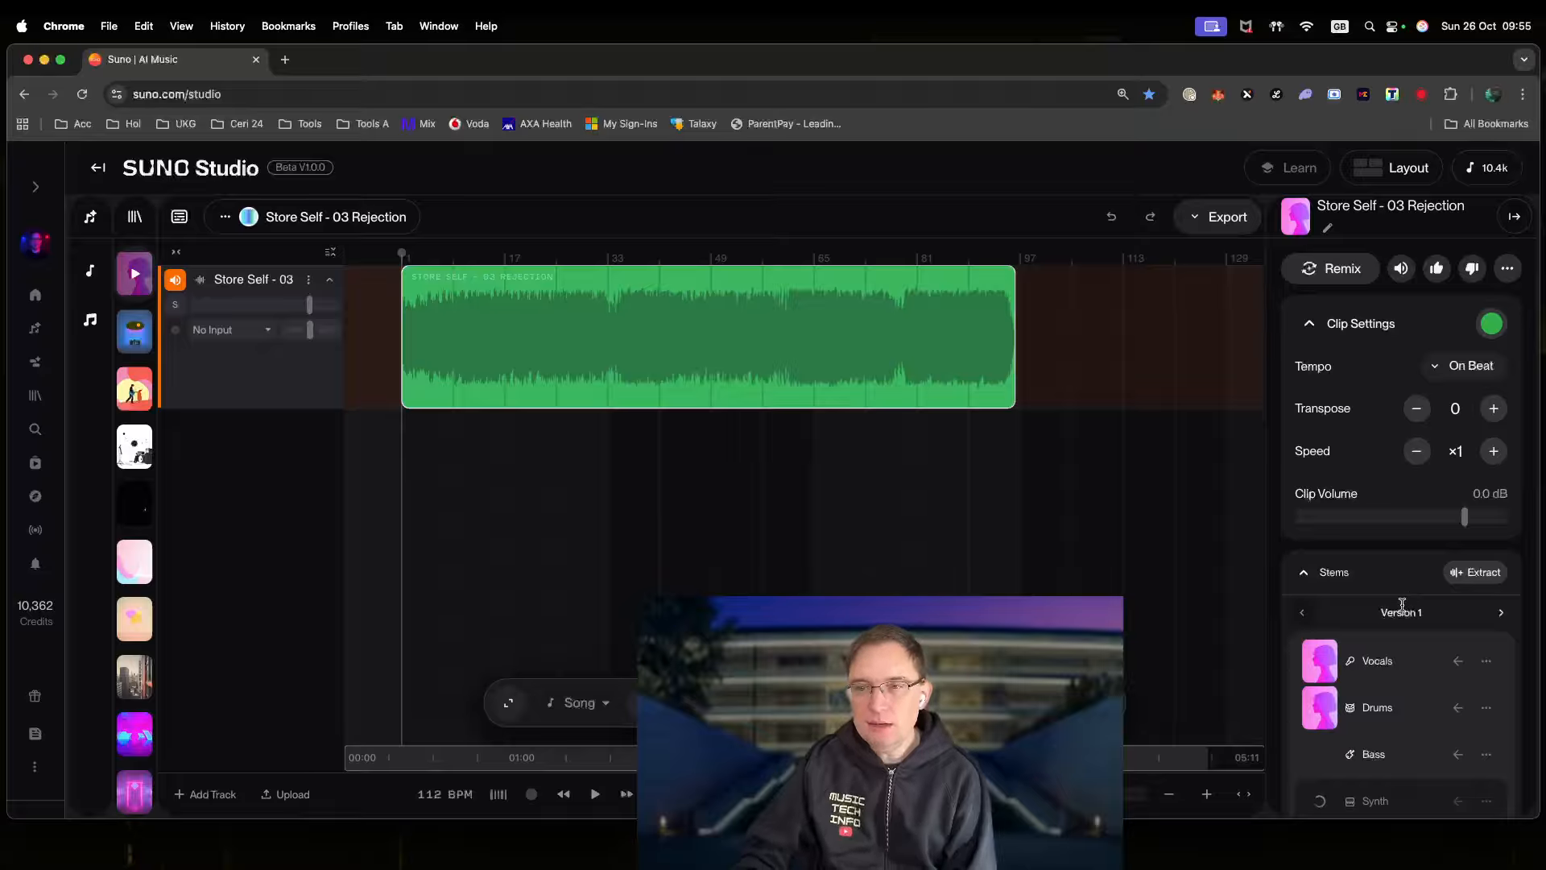
- Insert all four stems (Synth, Bass, Drums, Vocals) as separate timeline tracks
scroll(1413, 636, down, 3)
scroll(1426, 682, down, 5)
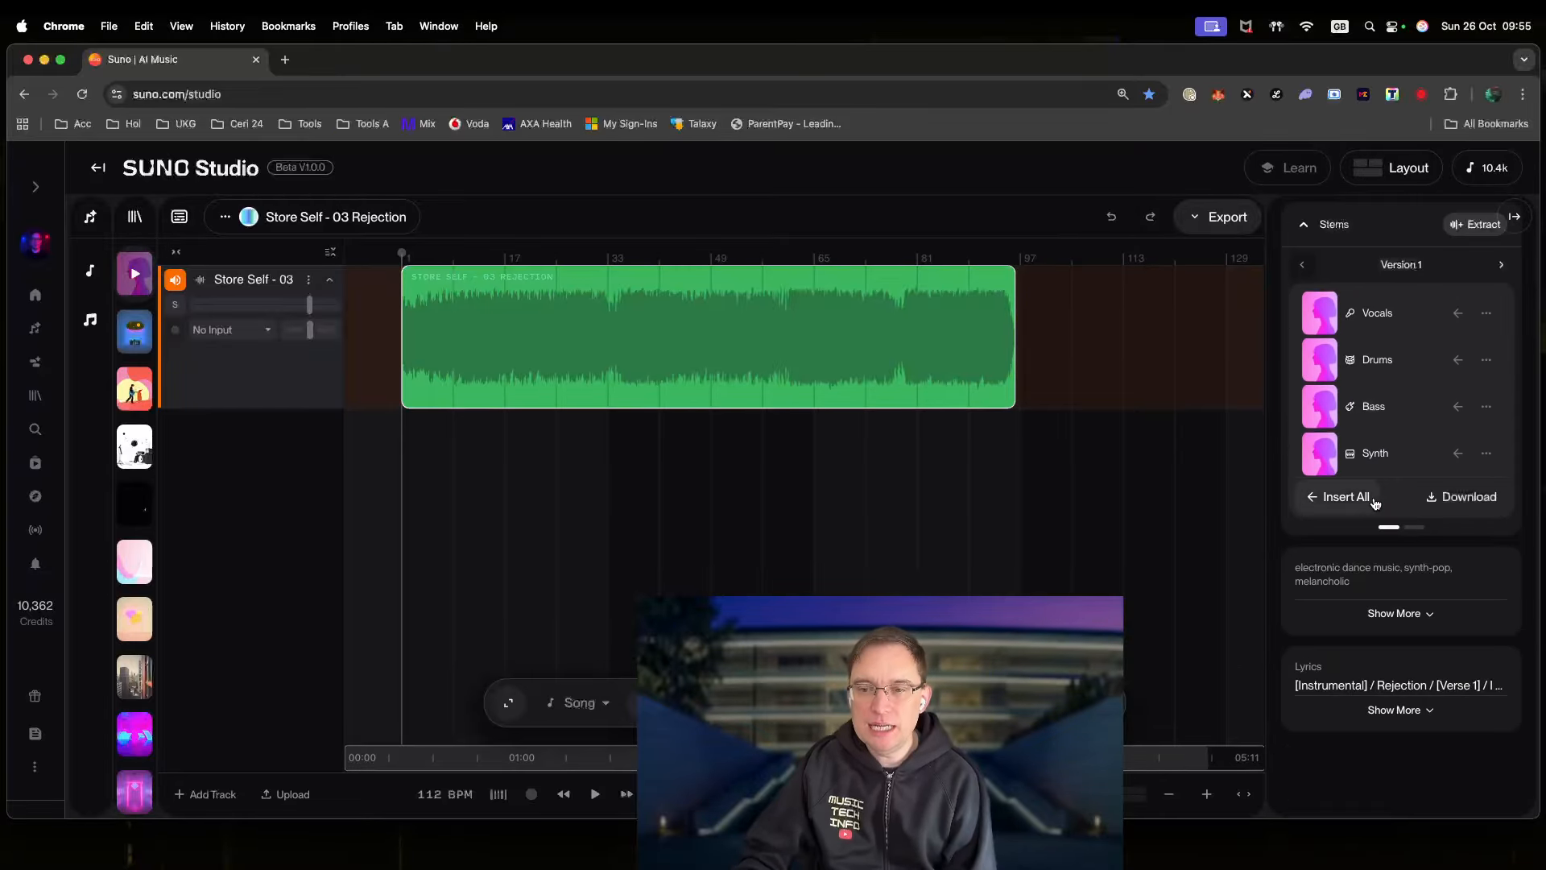
scroll(1448, 585, up, 1)
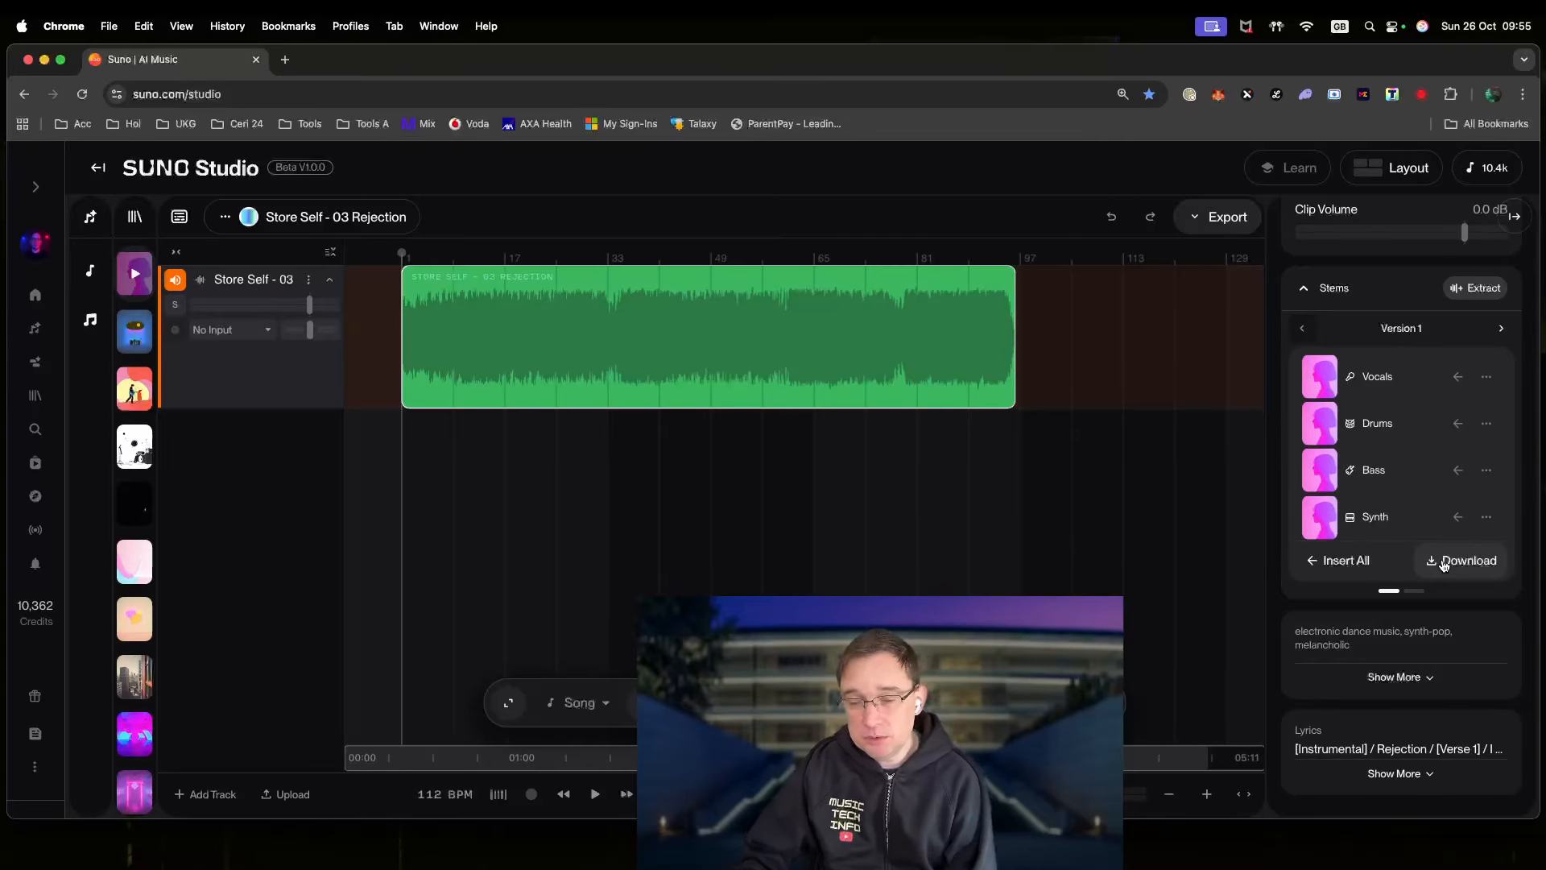
click(1312, 564)
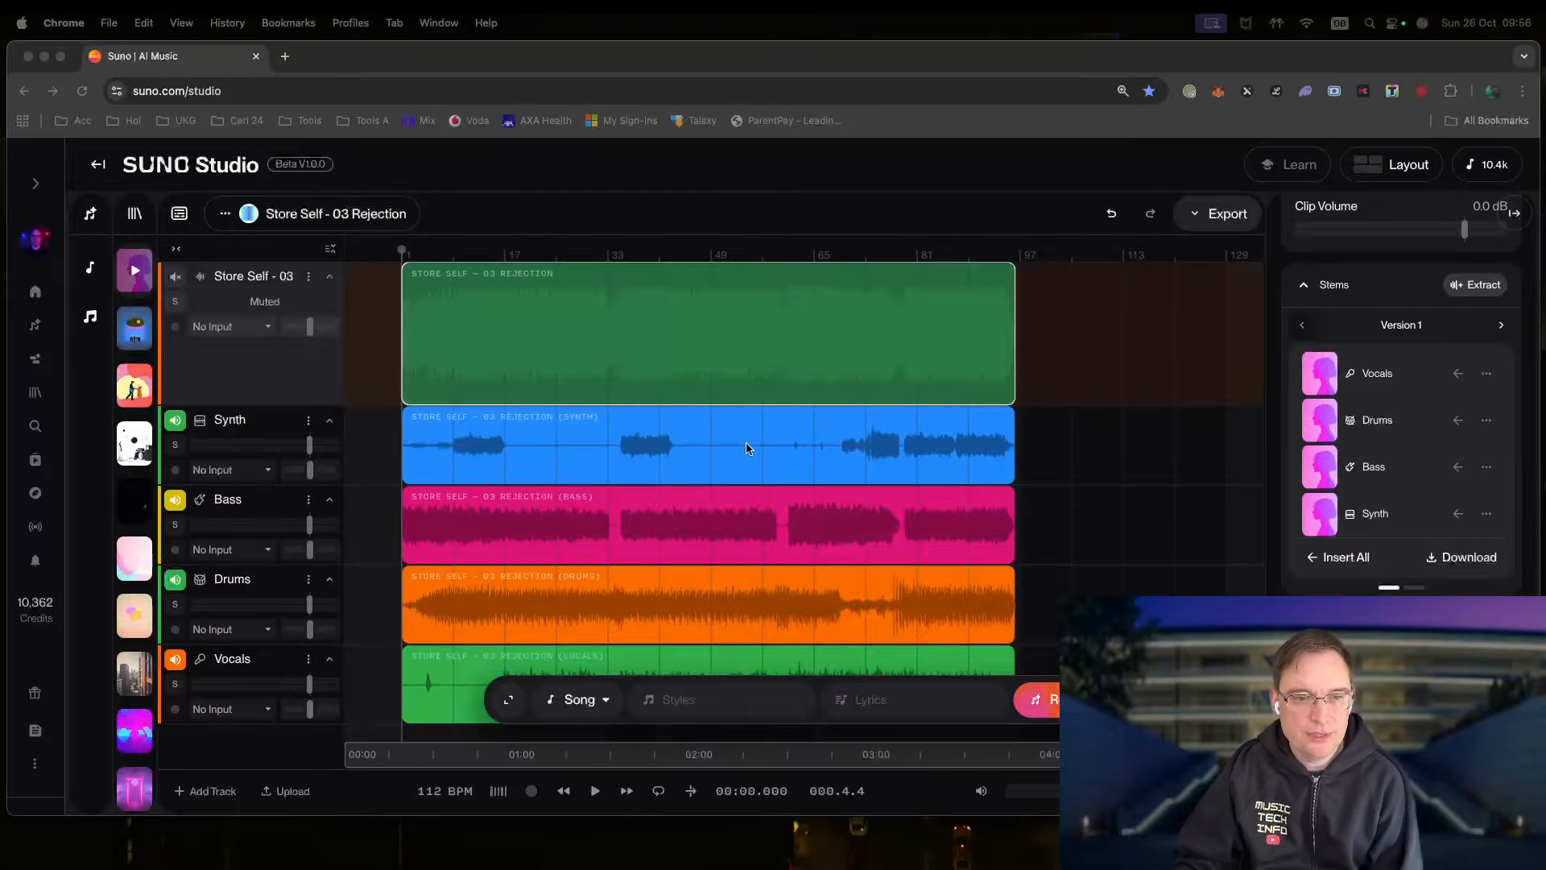
scroll(747, 525, down, 2)
scroll(736, 551, up, 2)
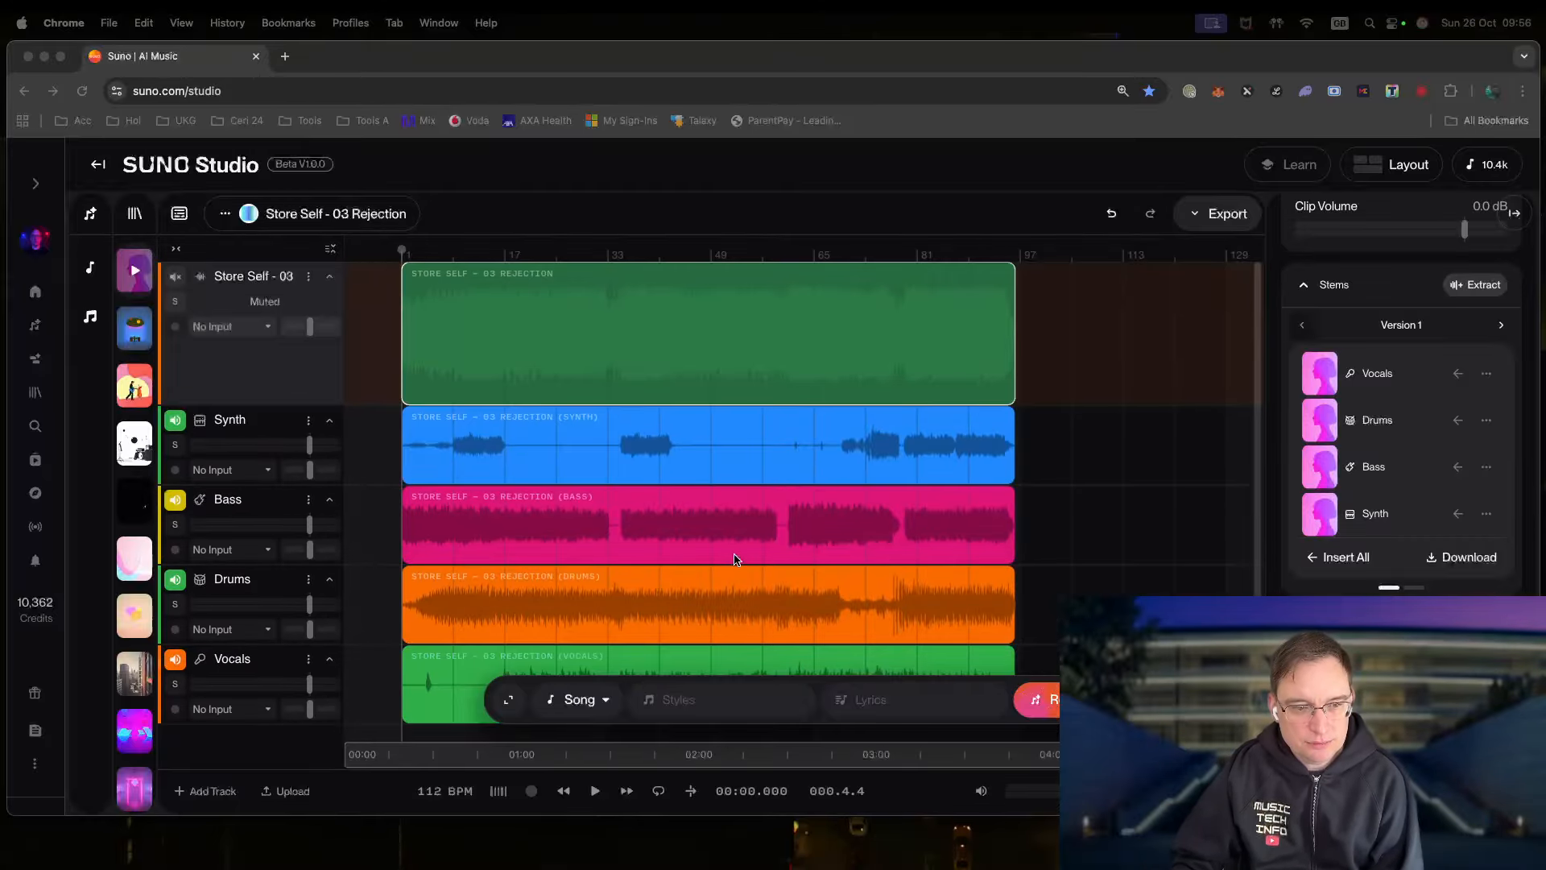
scroll(733, 564, down, 2)
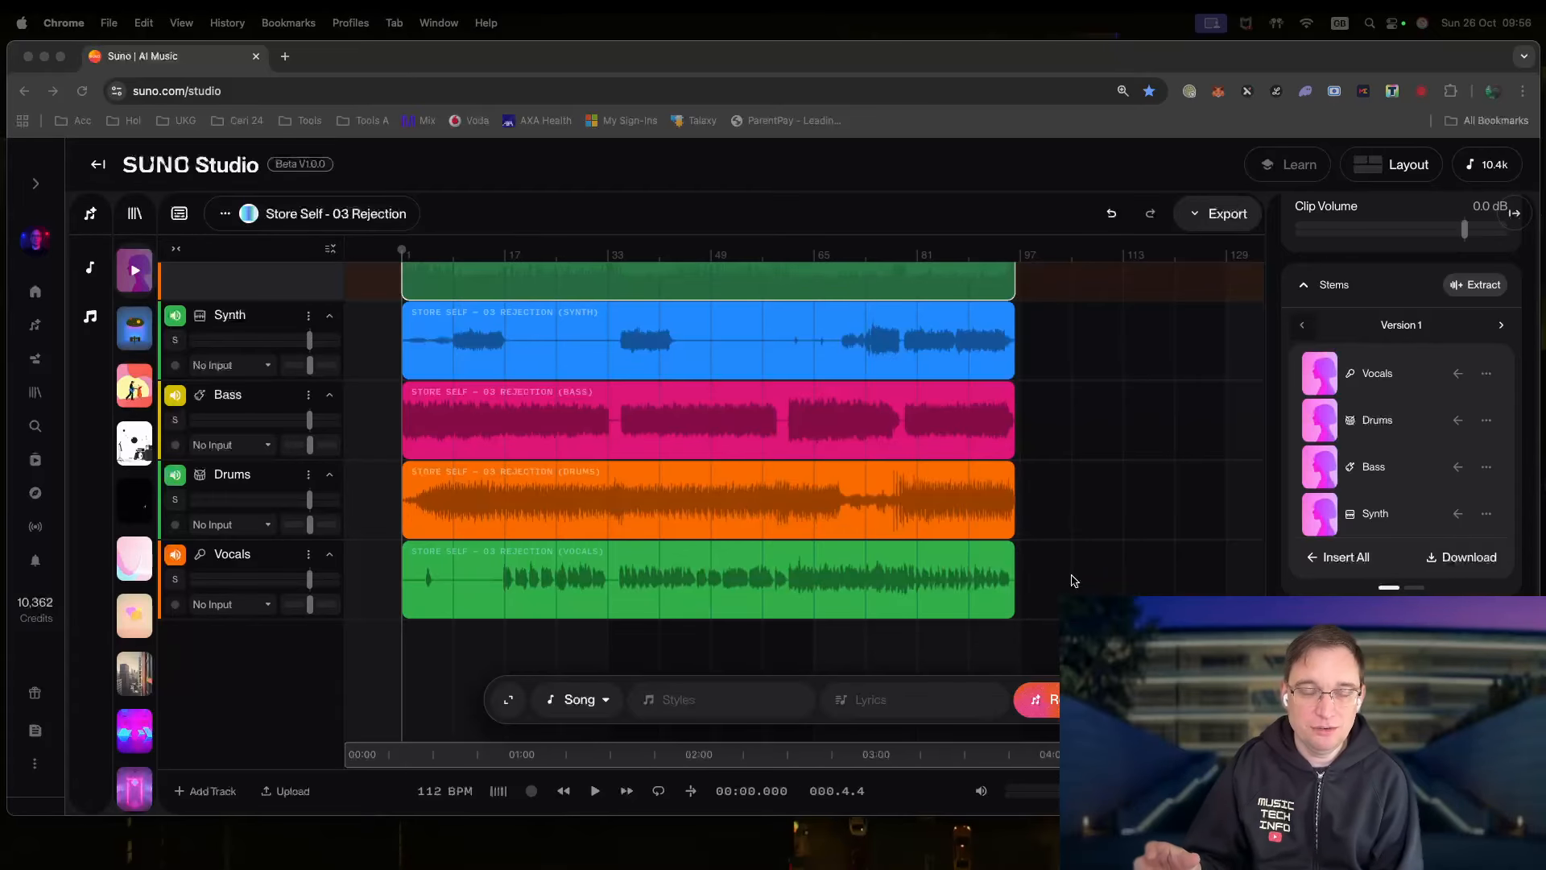
click(1063, 467)
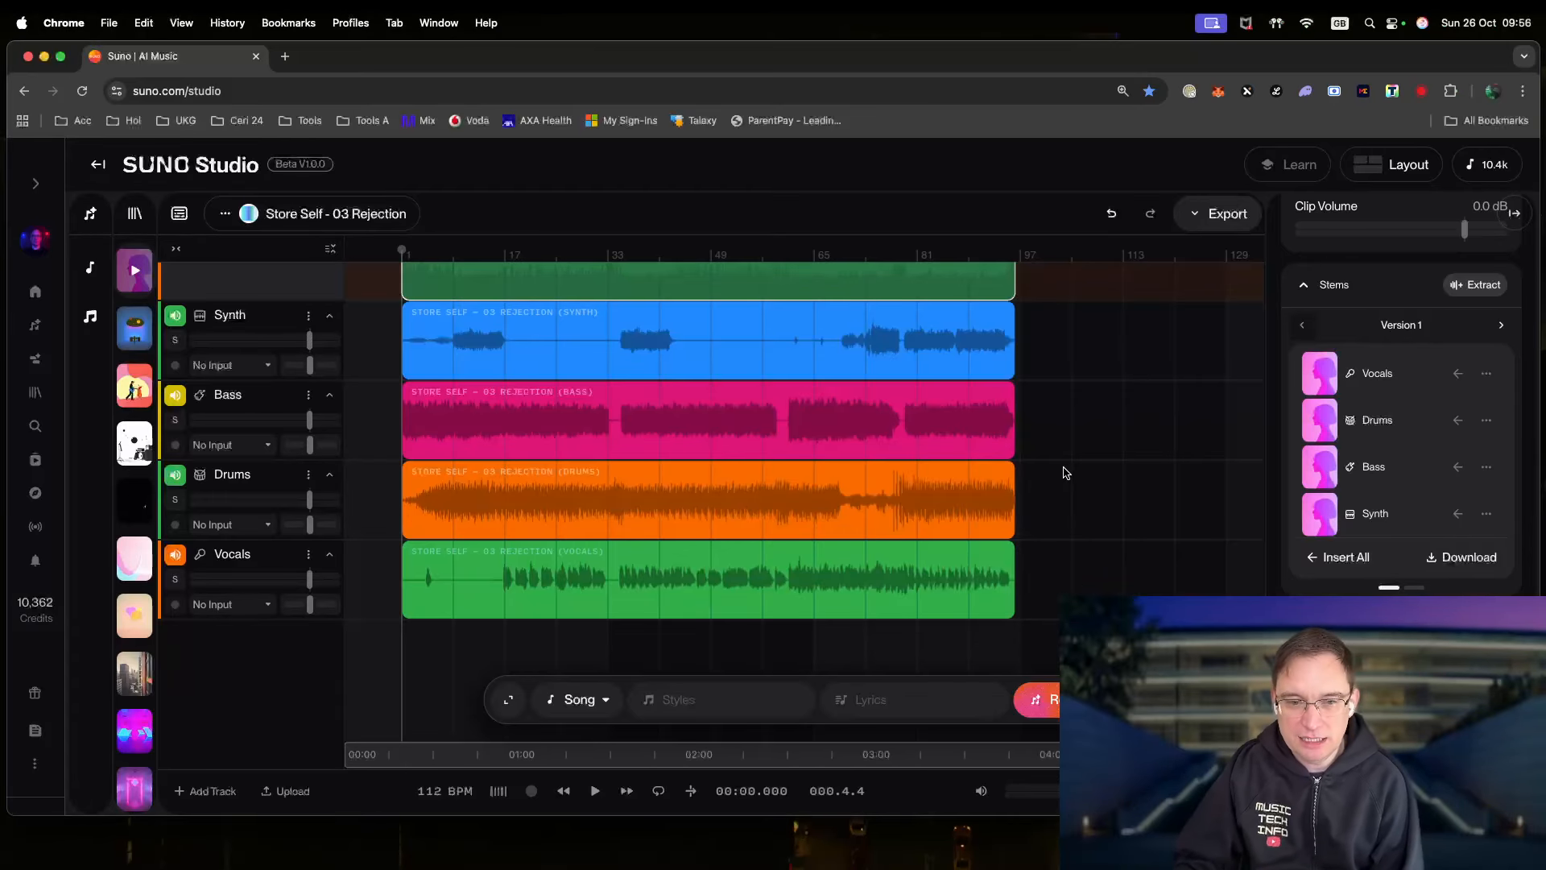
click(405, 568)
scroll(427, 594, up, 3)
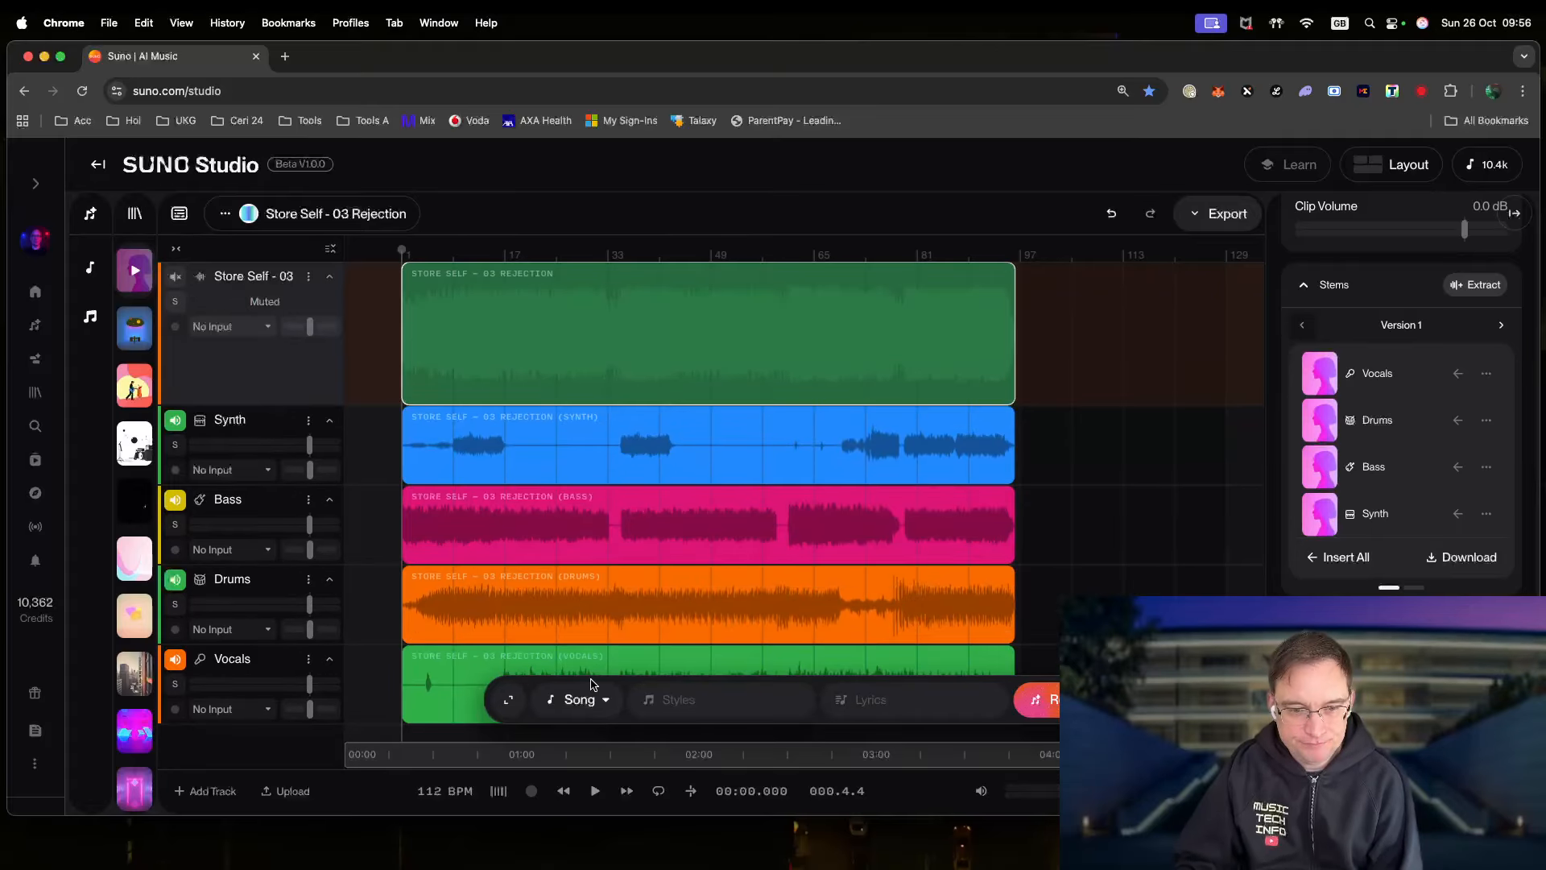
- Play the stem project from the start, then stop playback
click(595, 791)
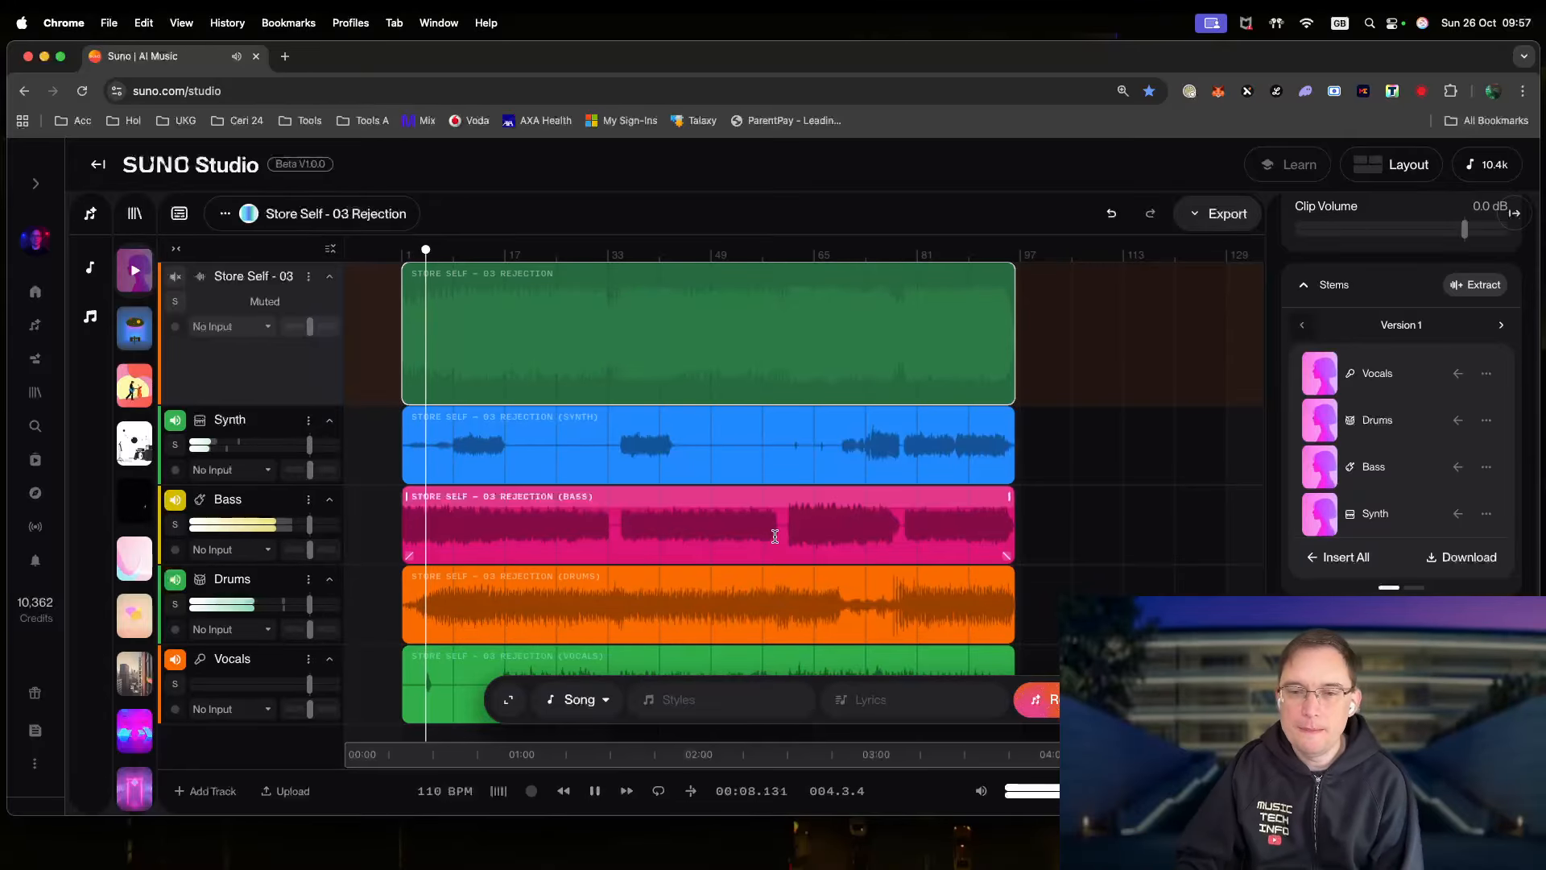
scroll(1143, 524, down, 2)
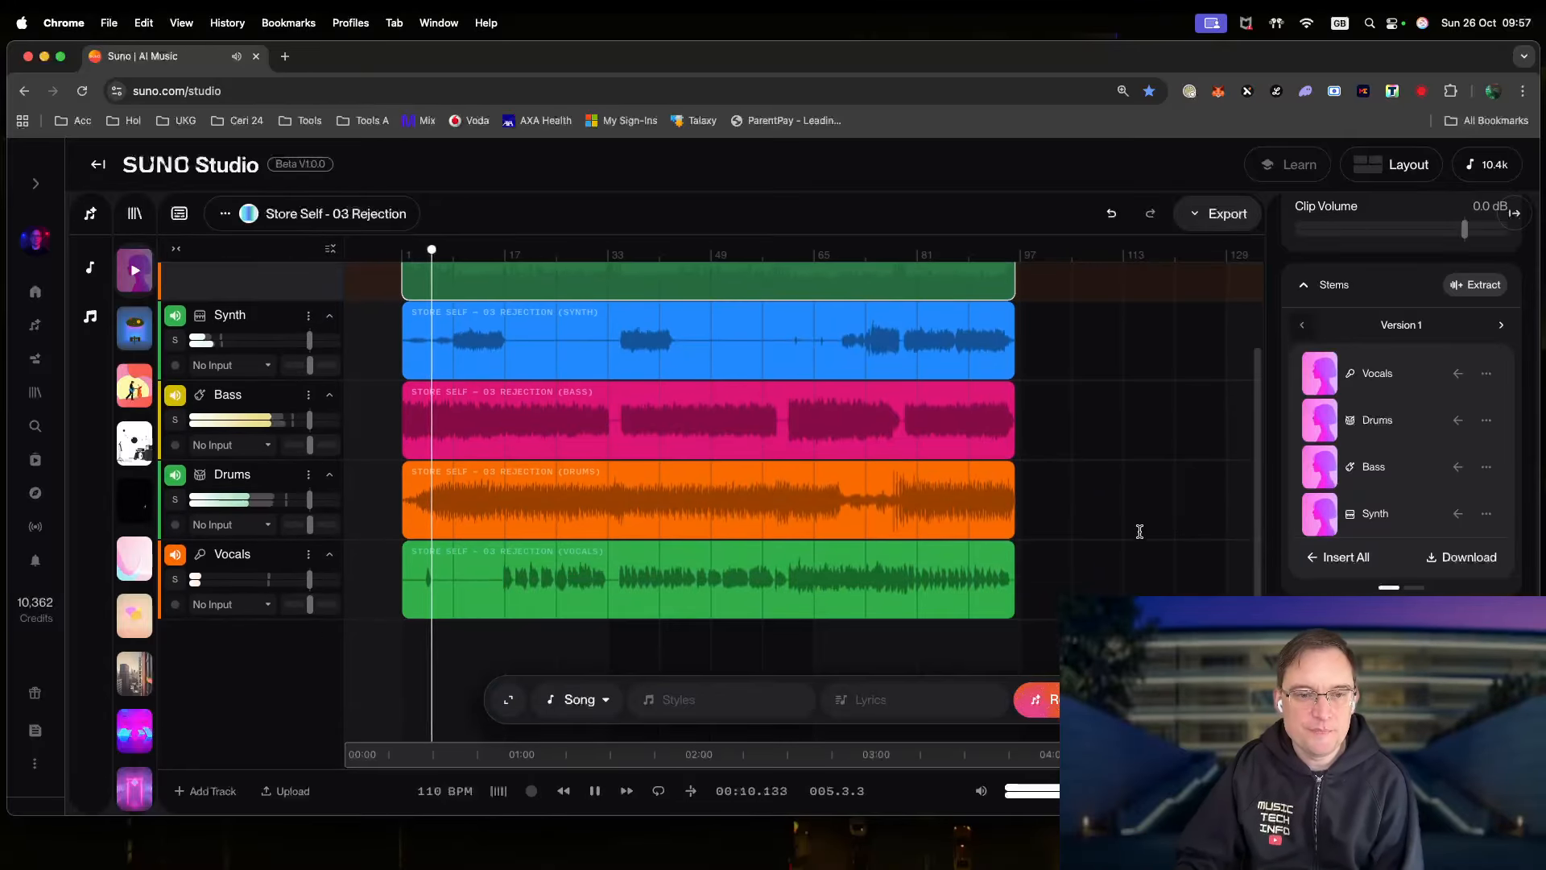
scroll(1139, 534, up, 2)
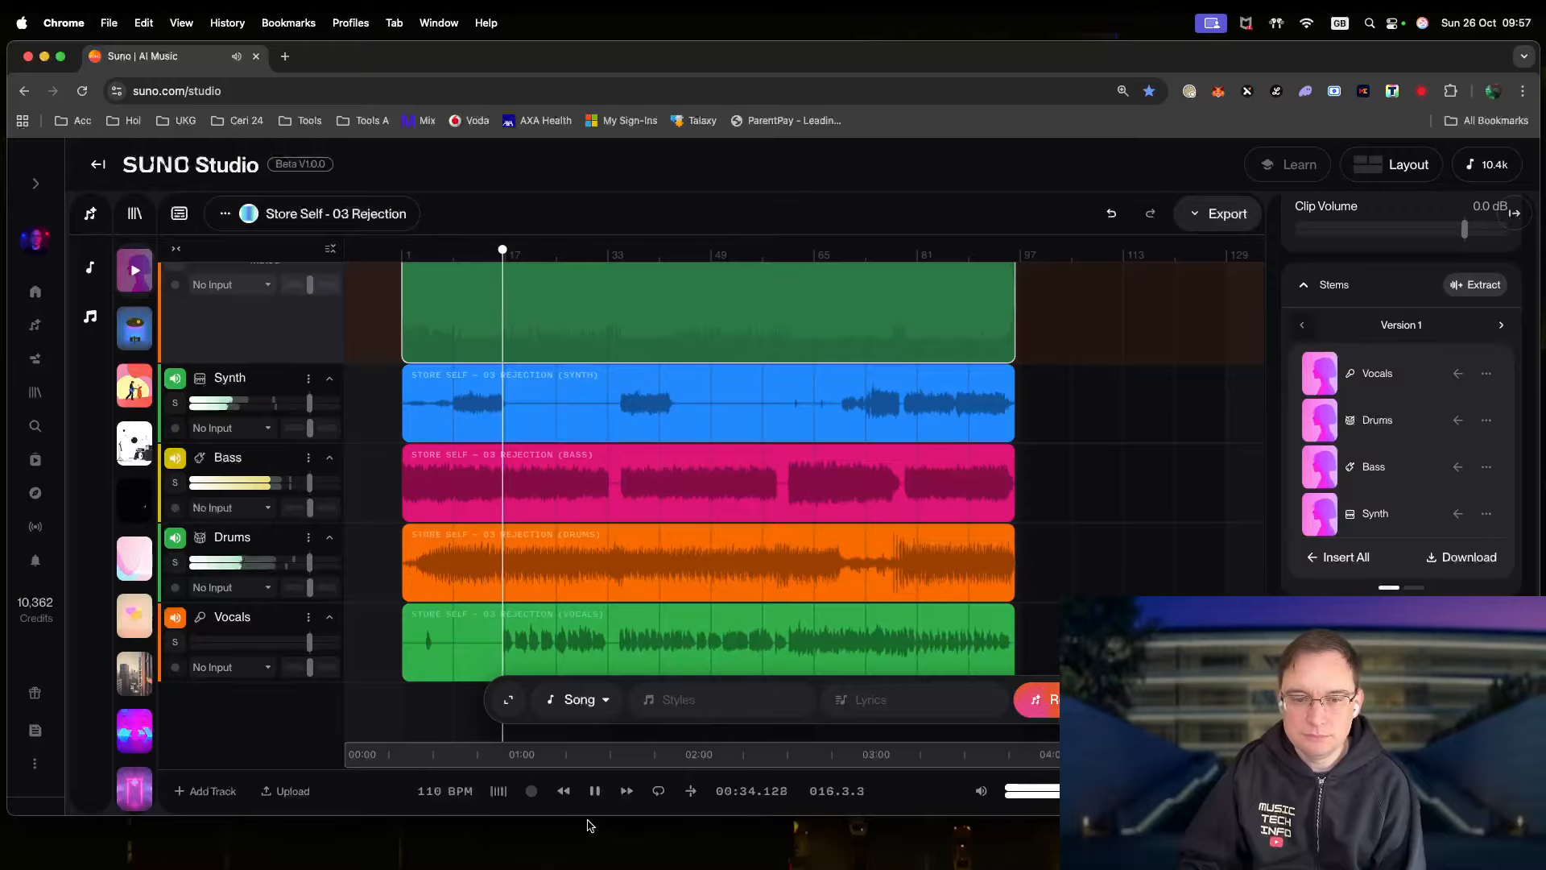
click(594, 792)
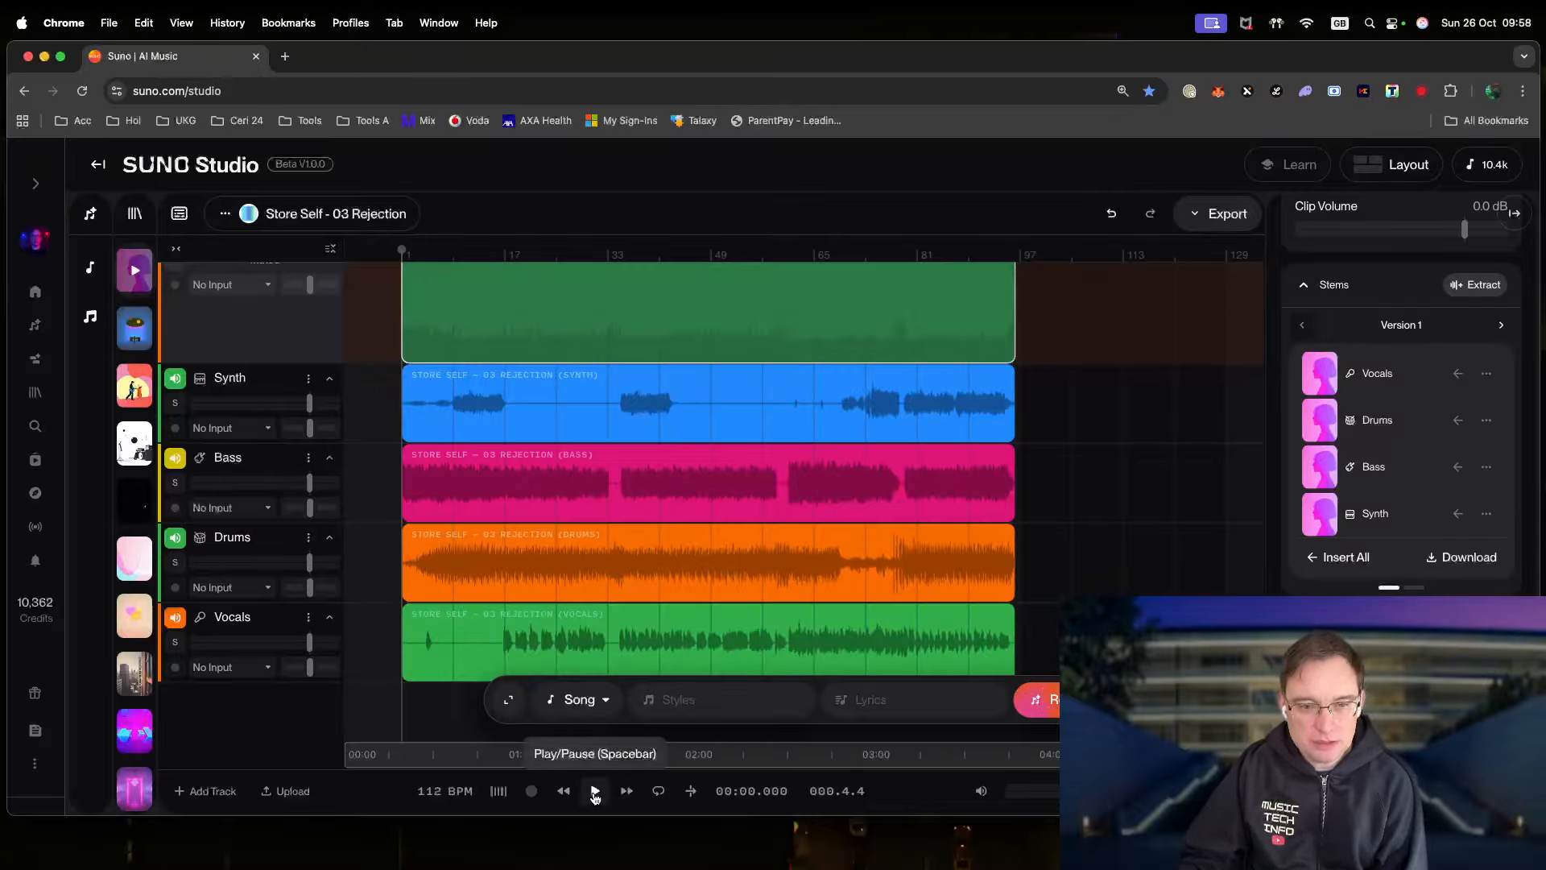
- Move the playhead to bar 17 and play the stems from there, restarting once
click(495, 255)
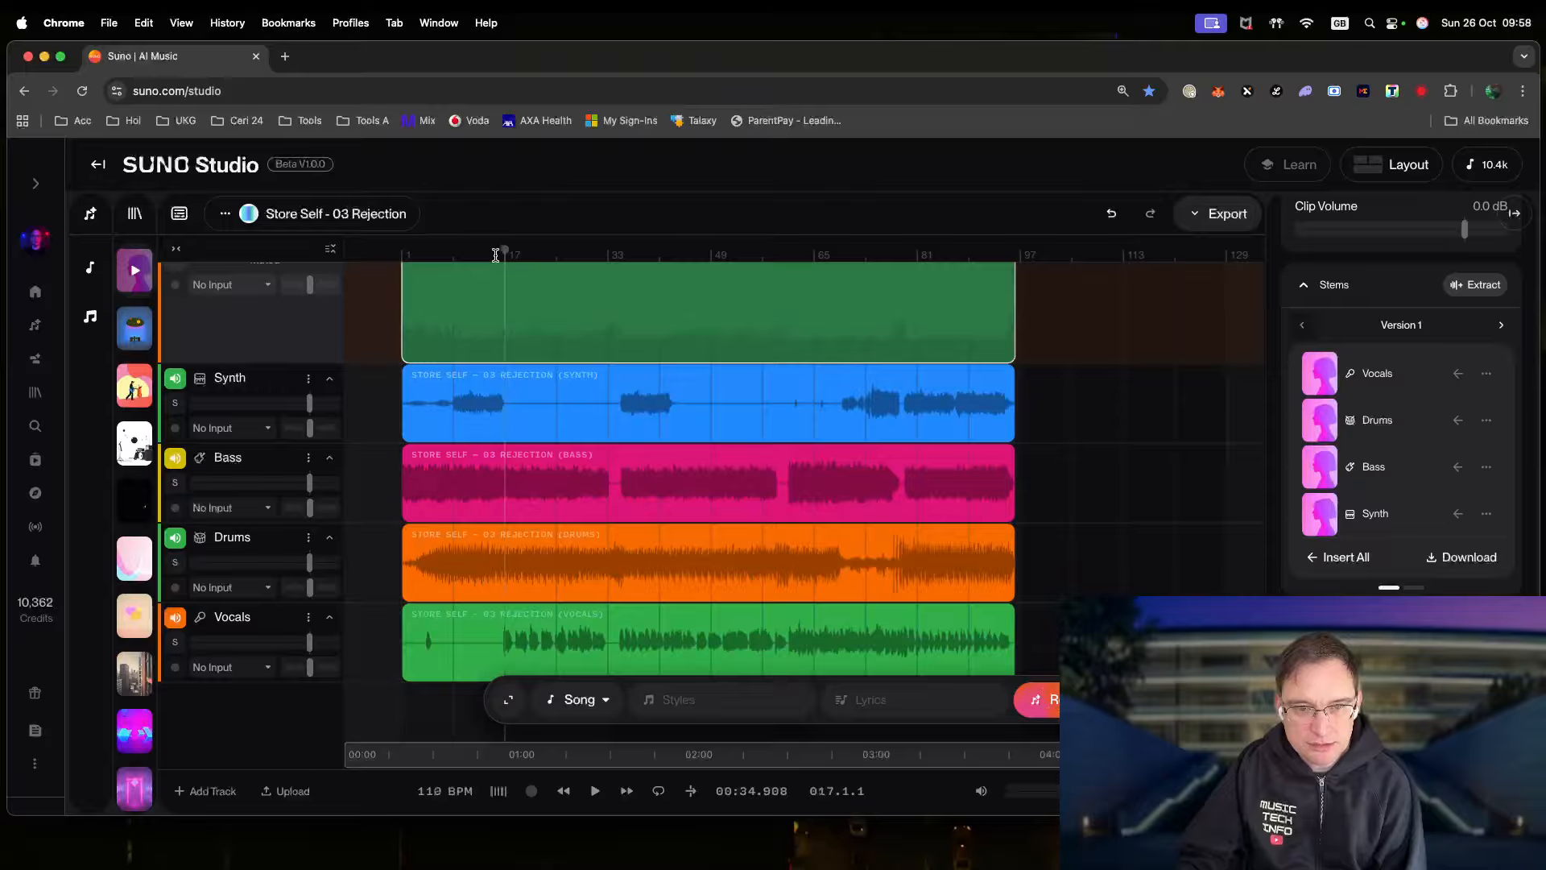
click(595, 791)
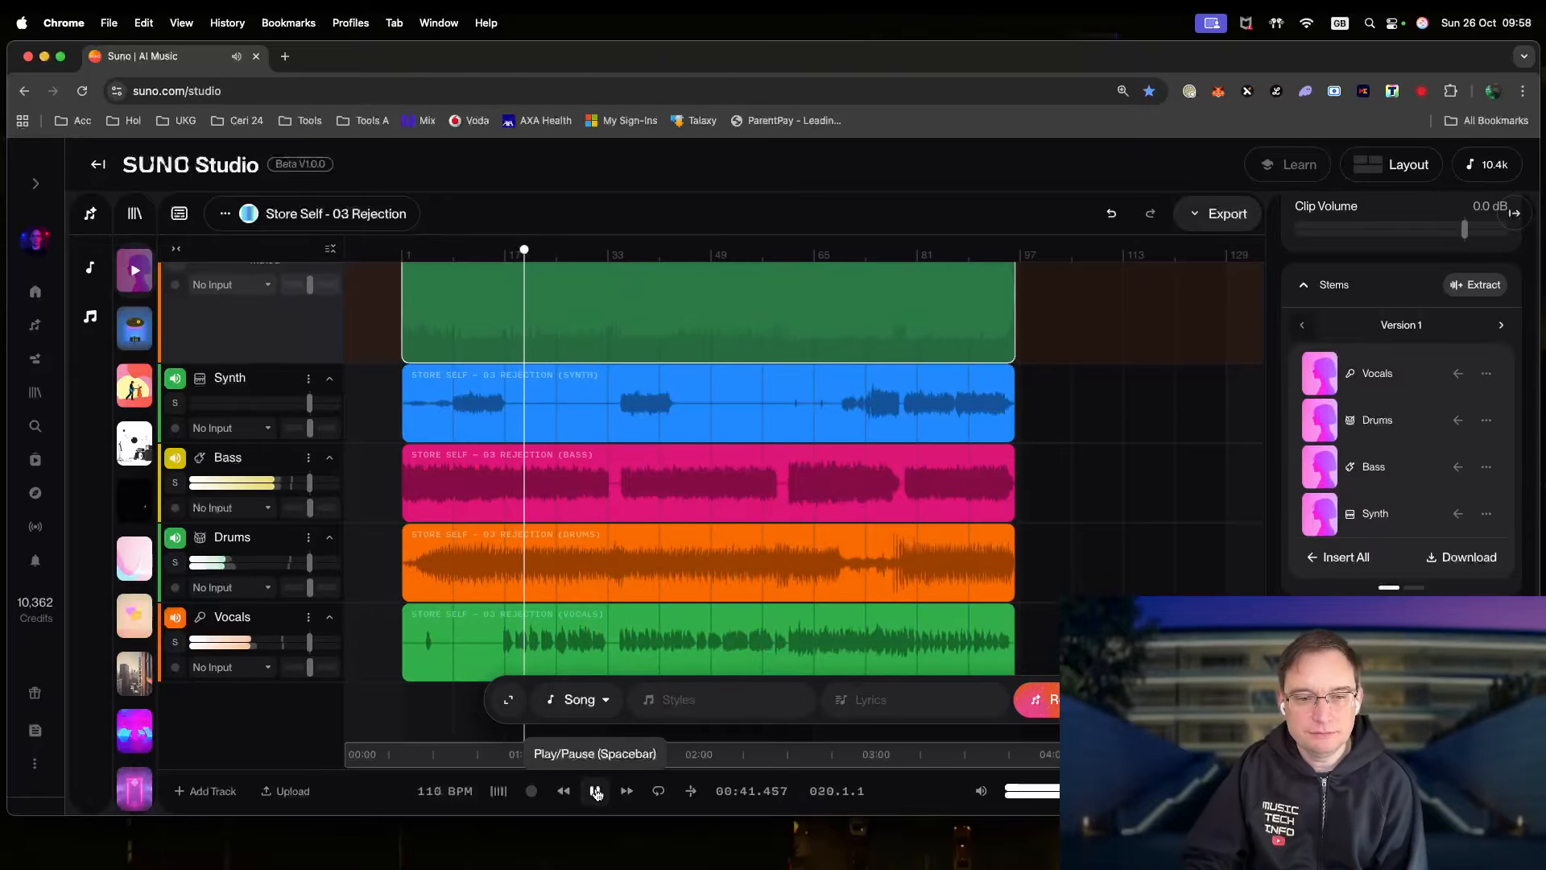
click(595, 790)
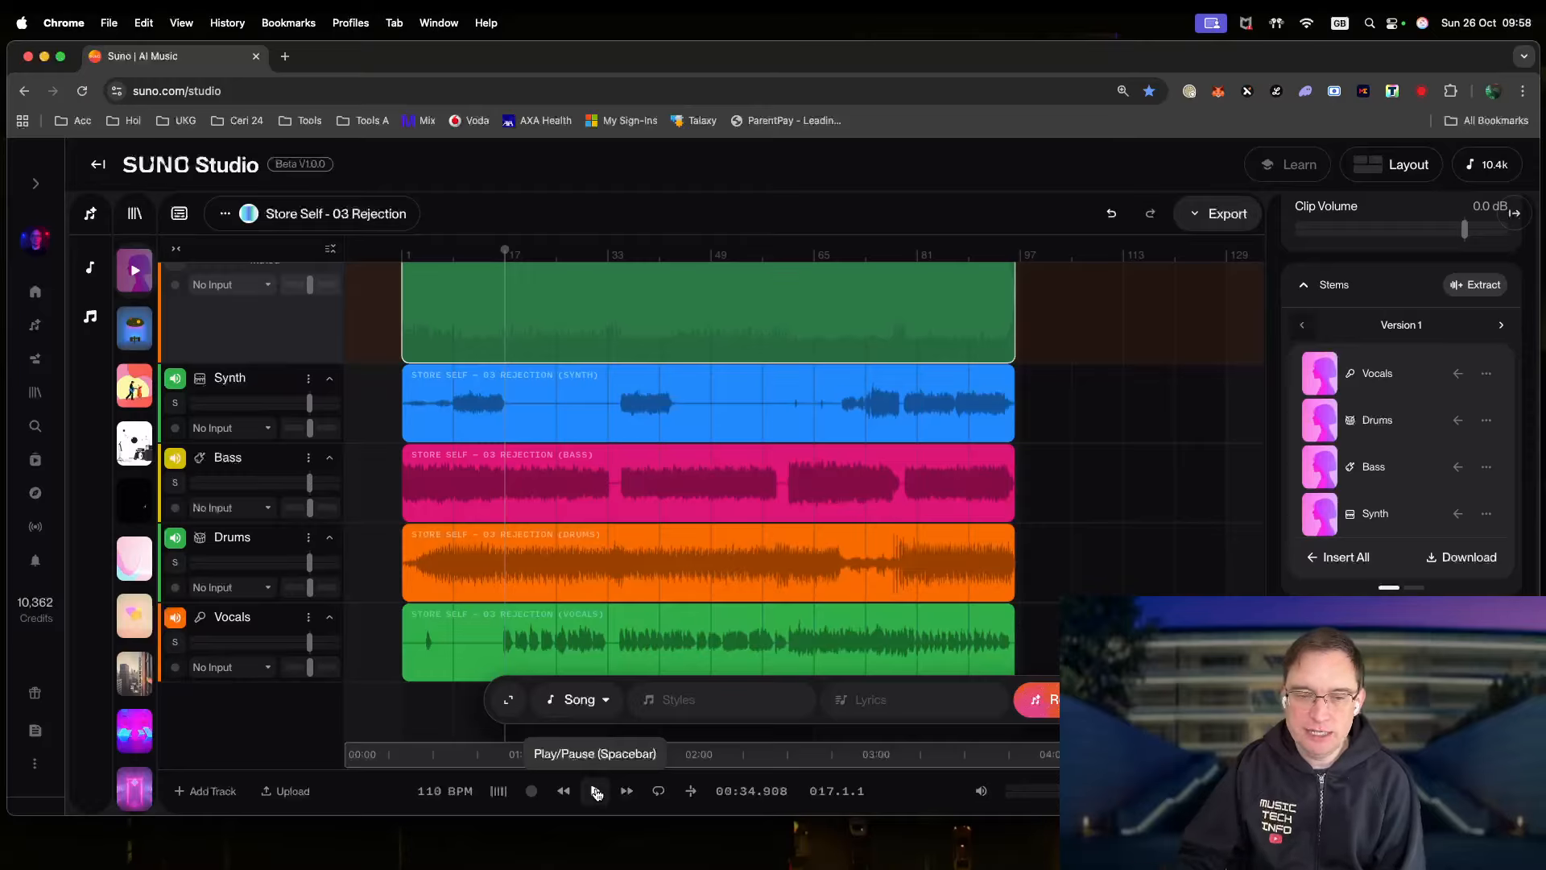
click(596, 792)
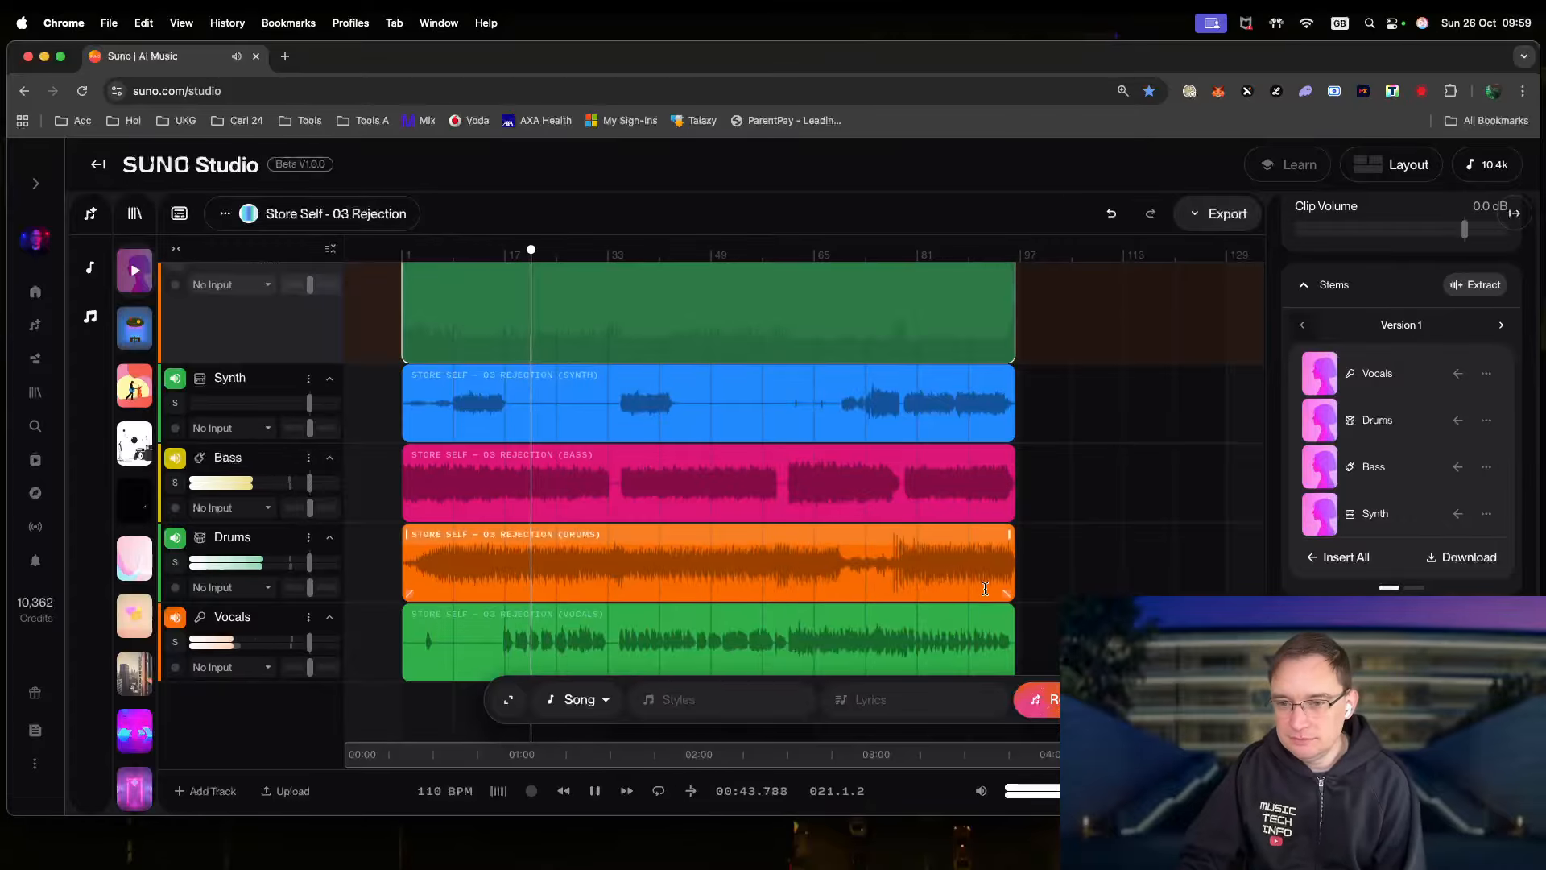
- Nudge the Vocals track volume up to about +1.58 dB during playback
scroll(718, 605, down, 2)
scroll(1039, 616, up, 2)
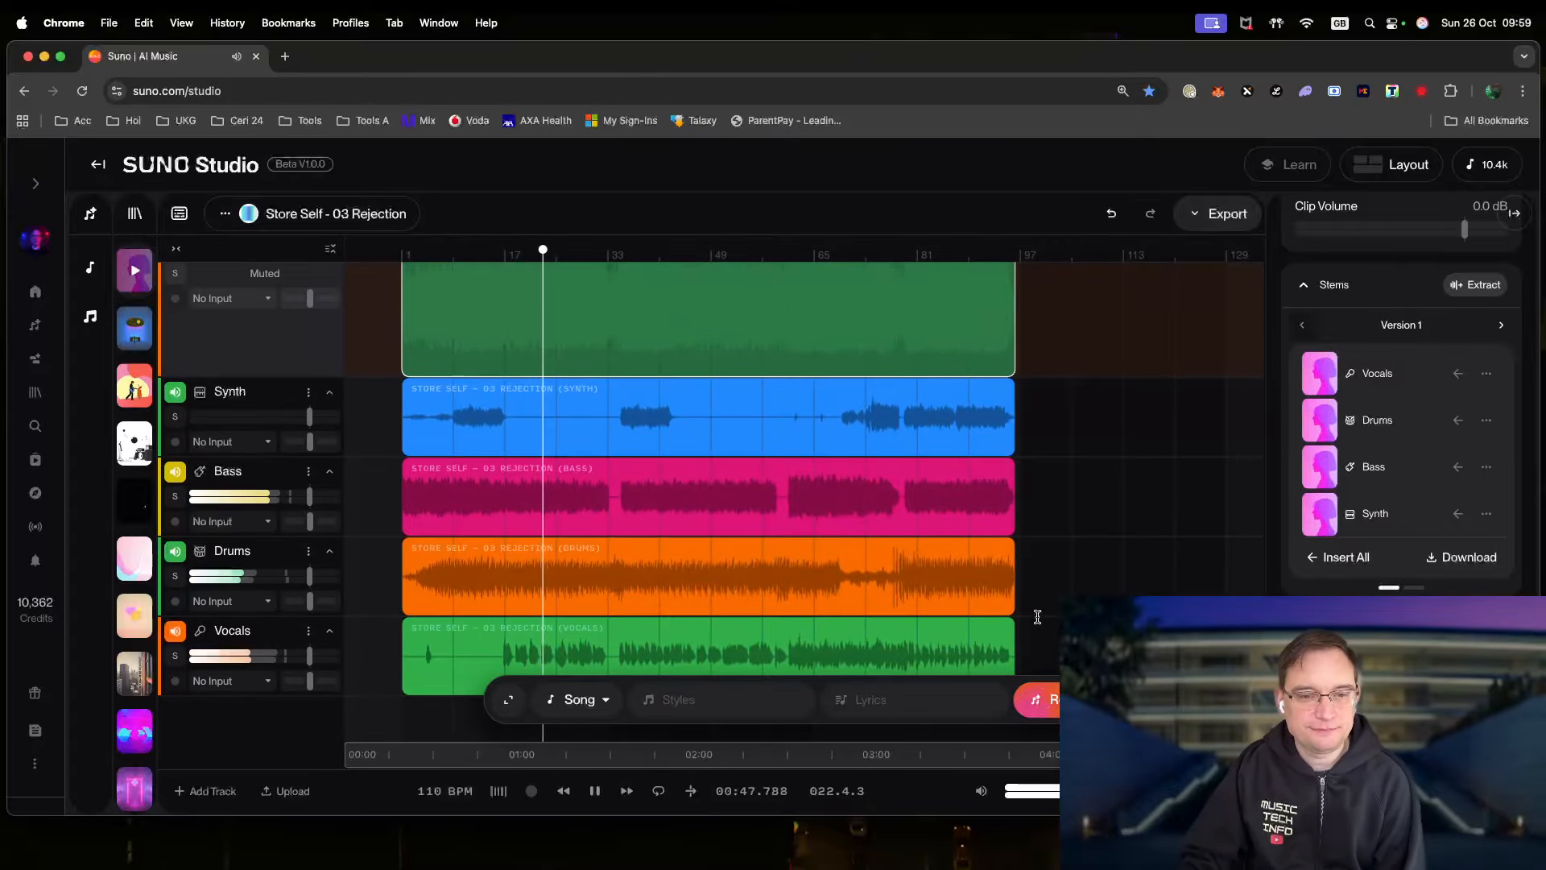
scroll(1038, 617, down, 2)
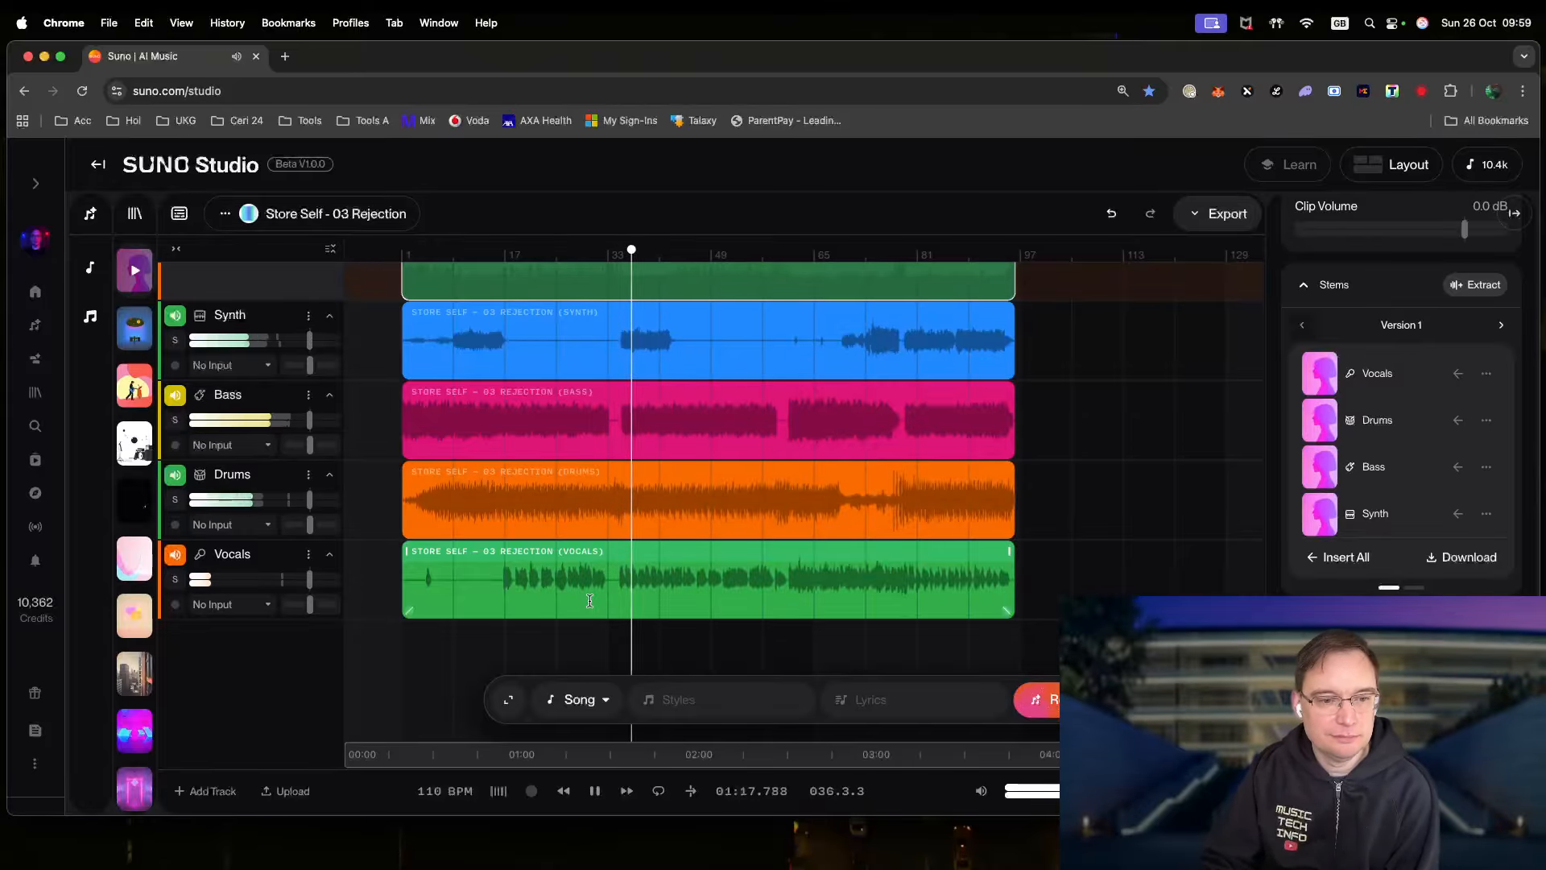
drag(330, 580, 335, 580)
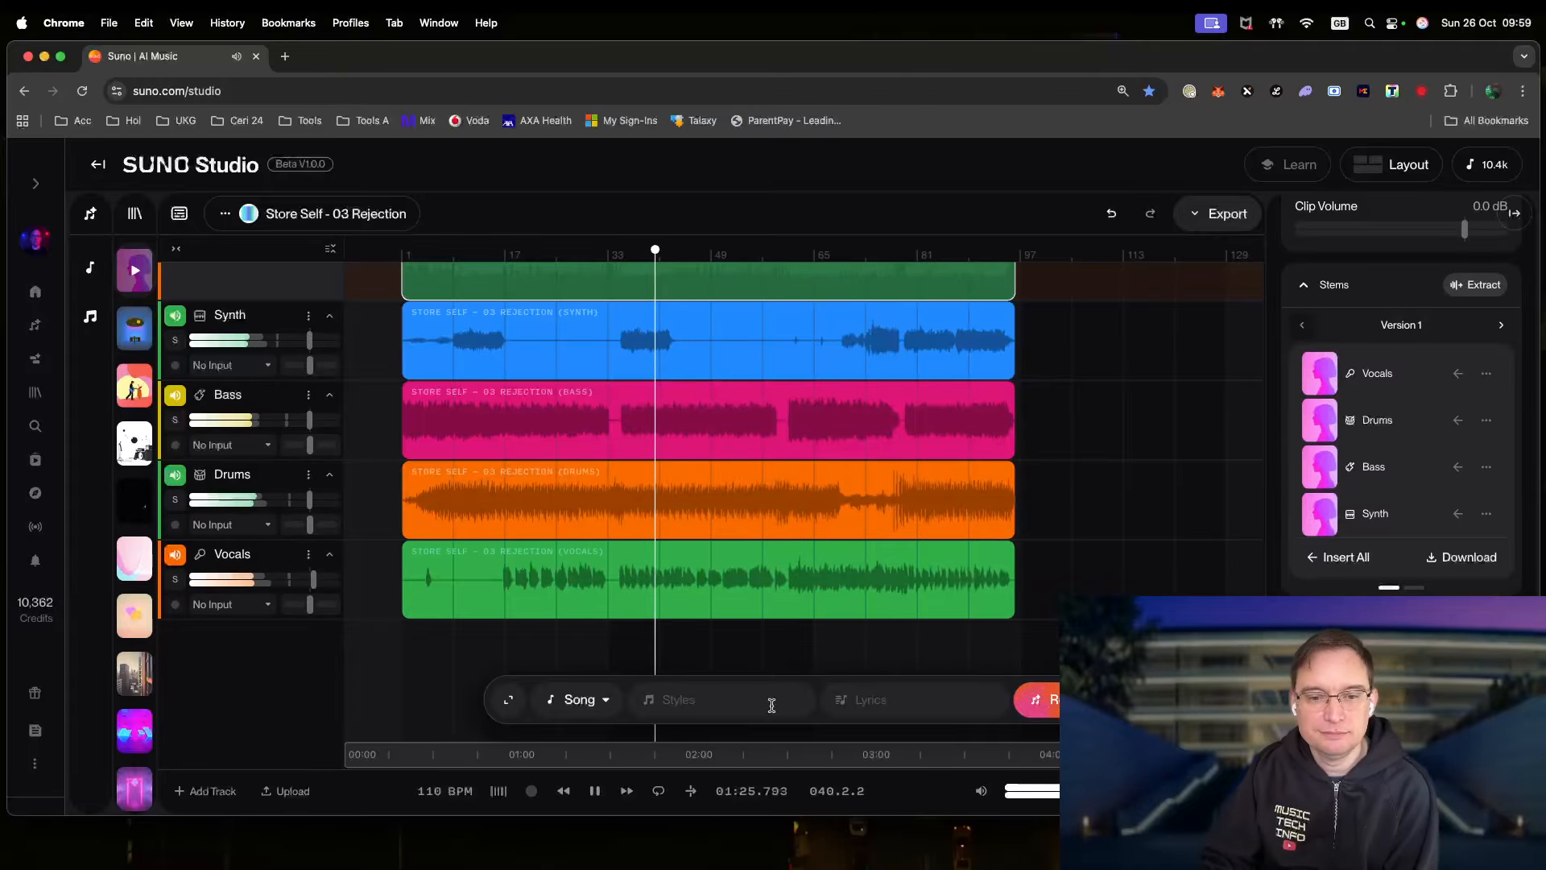
- Play the song from bar 60 (02:10.763), then stop with the playhead back at bar 60
click(596, 794)
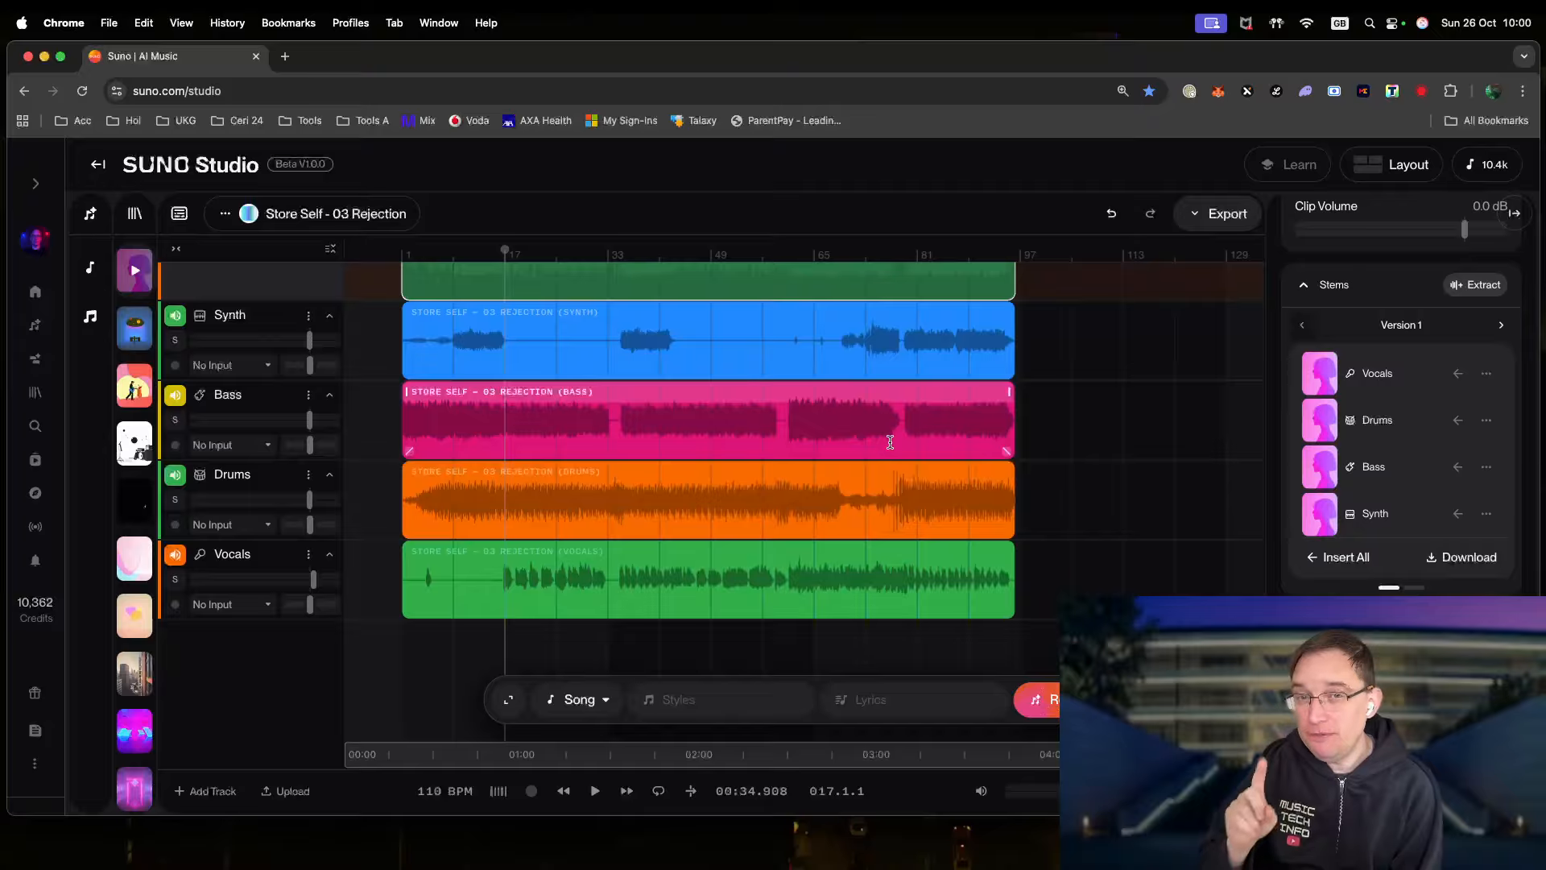
click(797, 251)
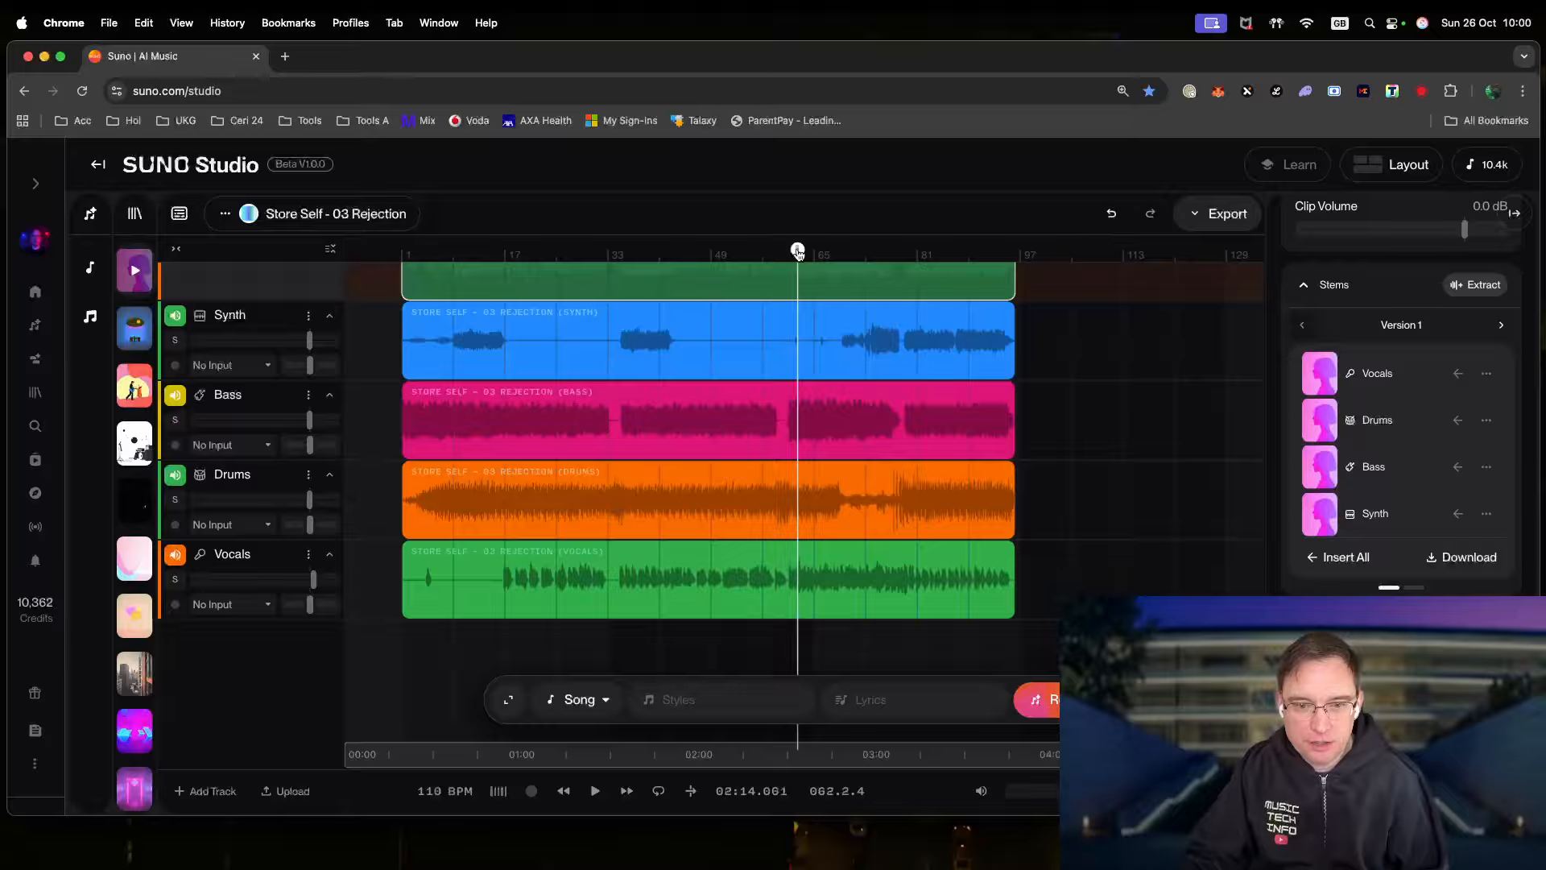
drag(797, 251, 790, 258)
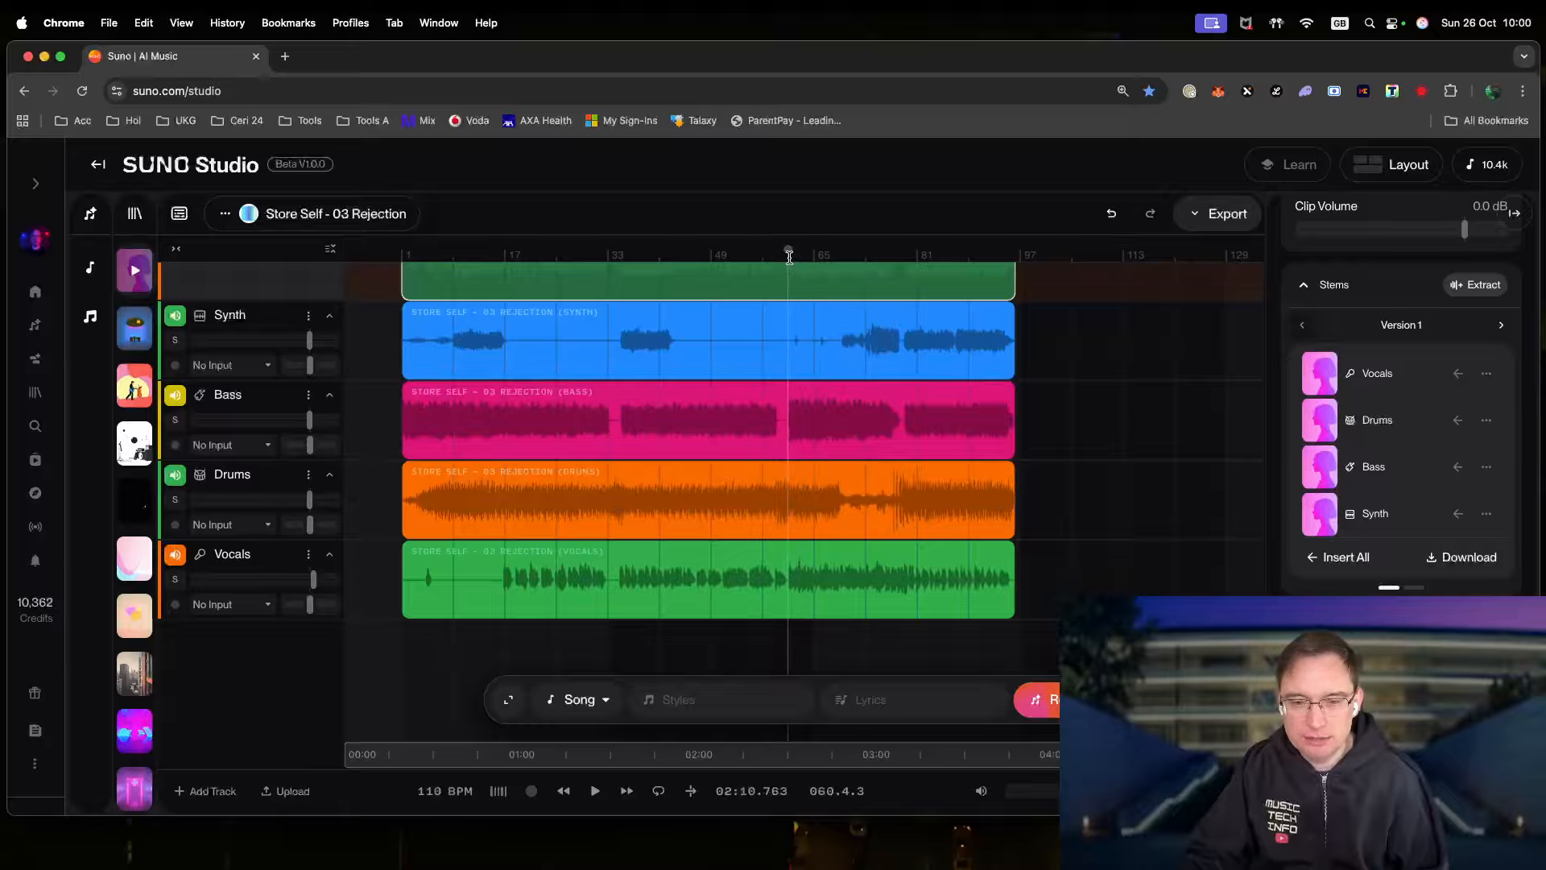
key(space)
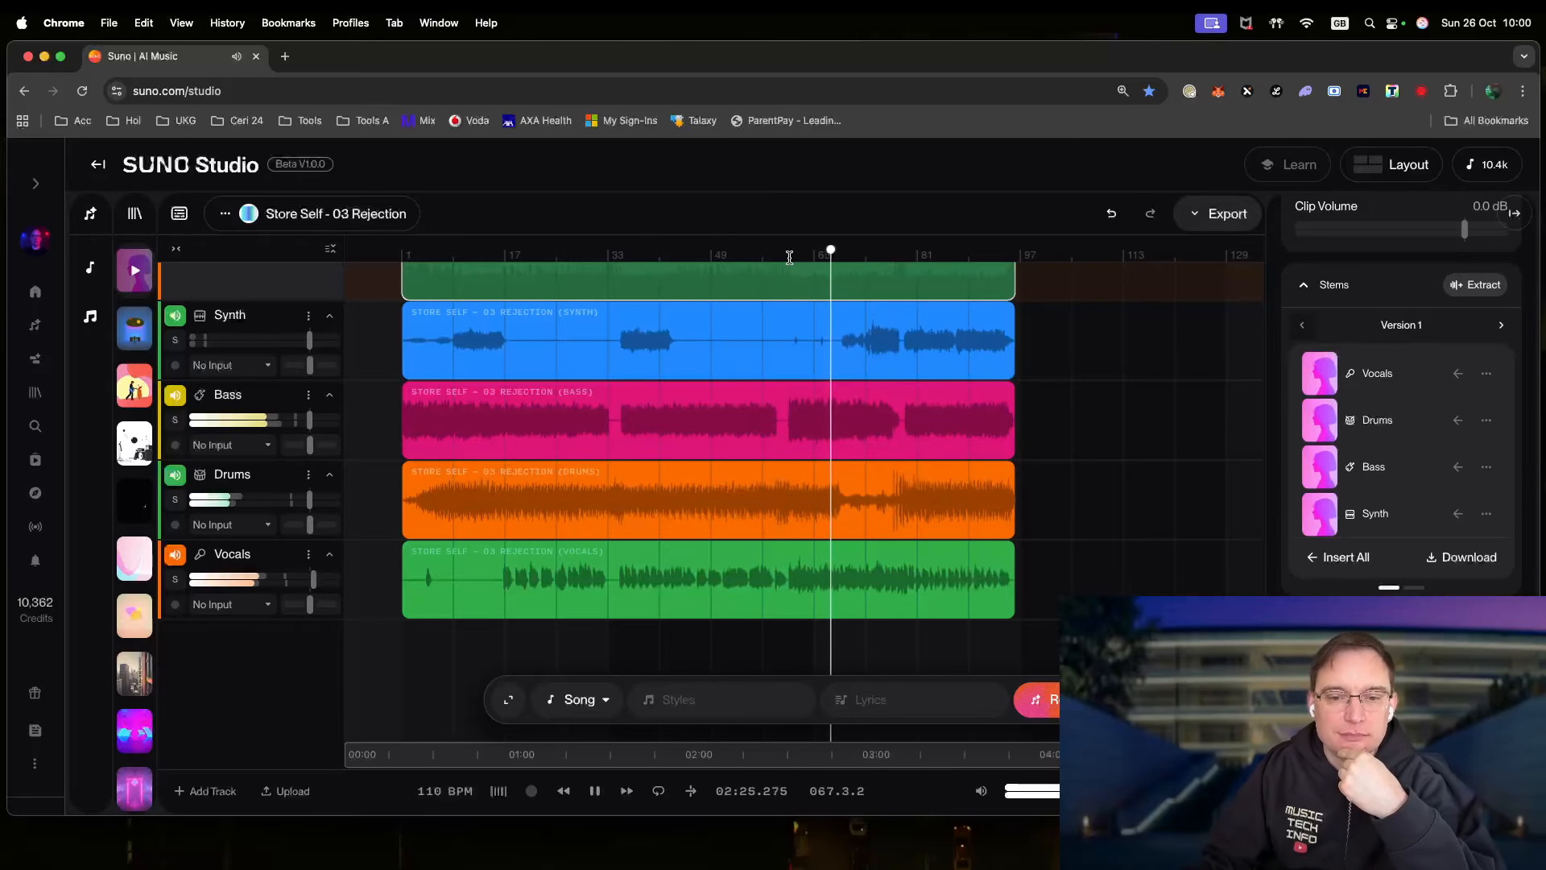
click(790, 257)
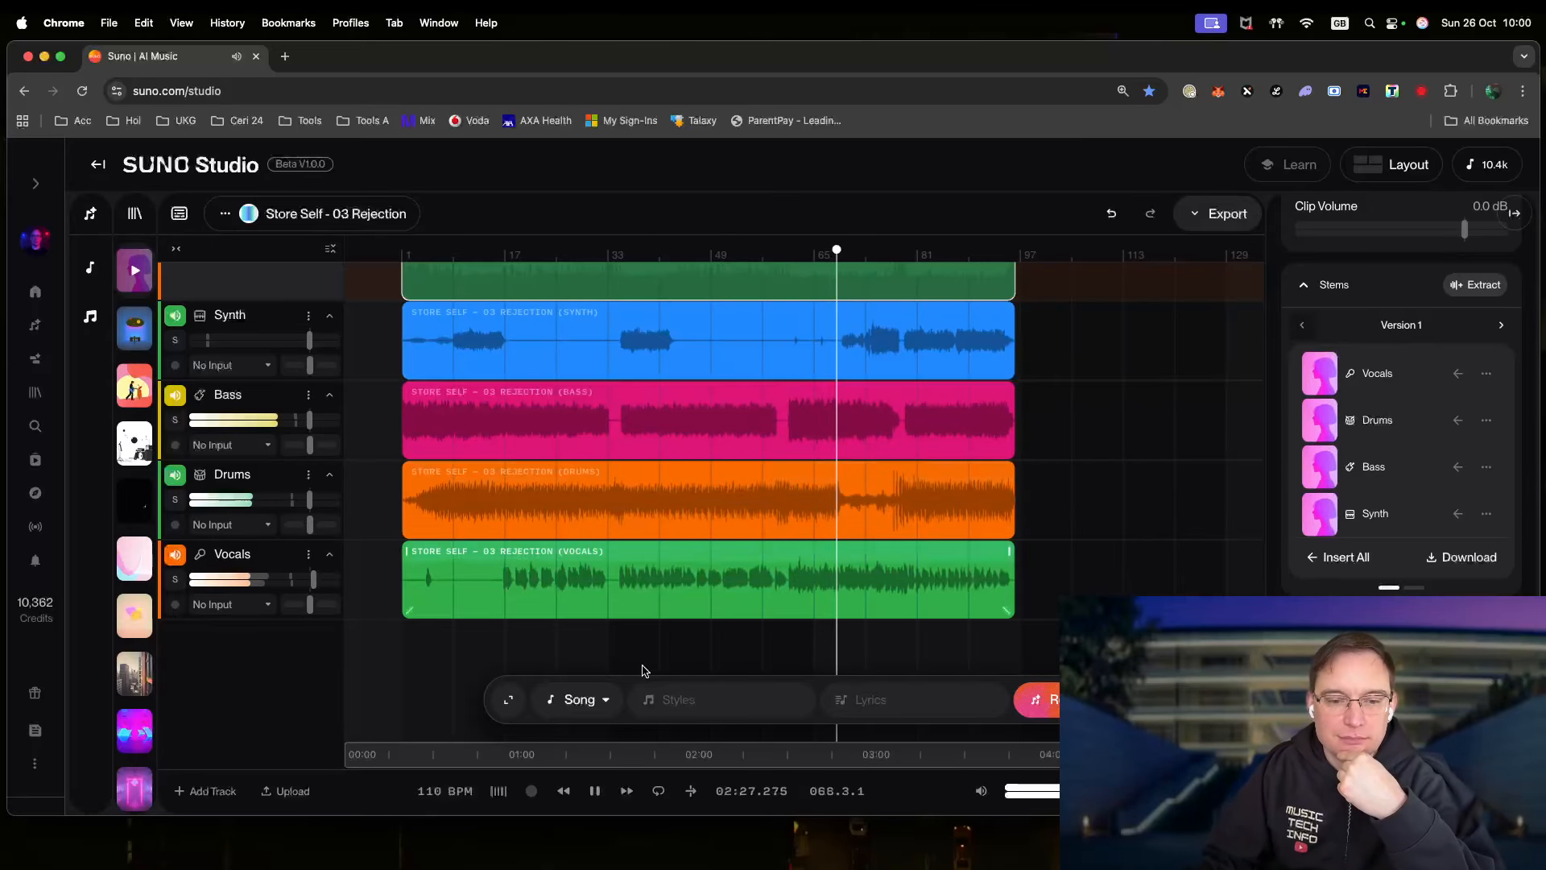
click(595, 790)
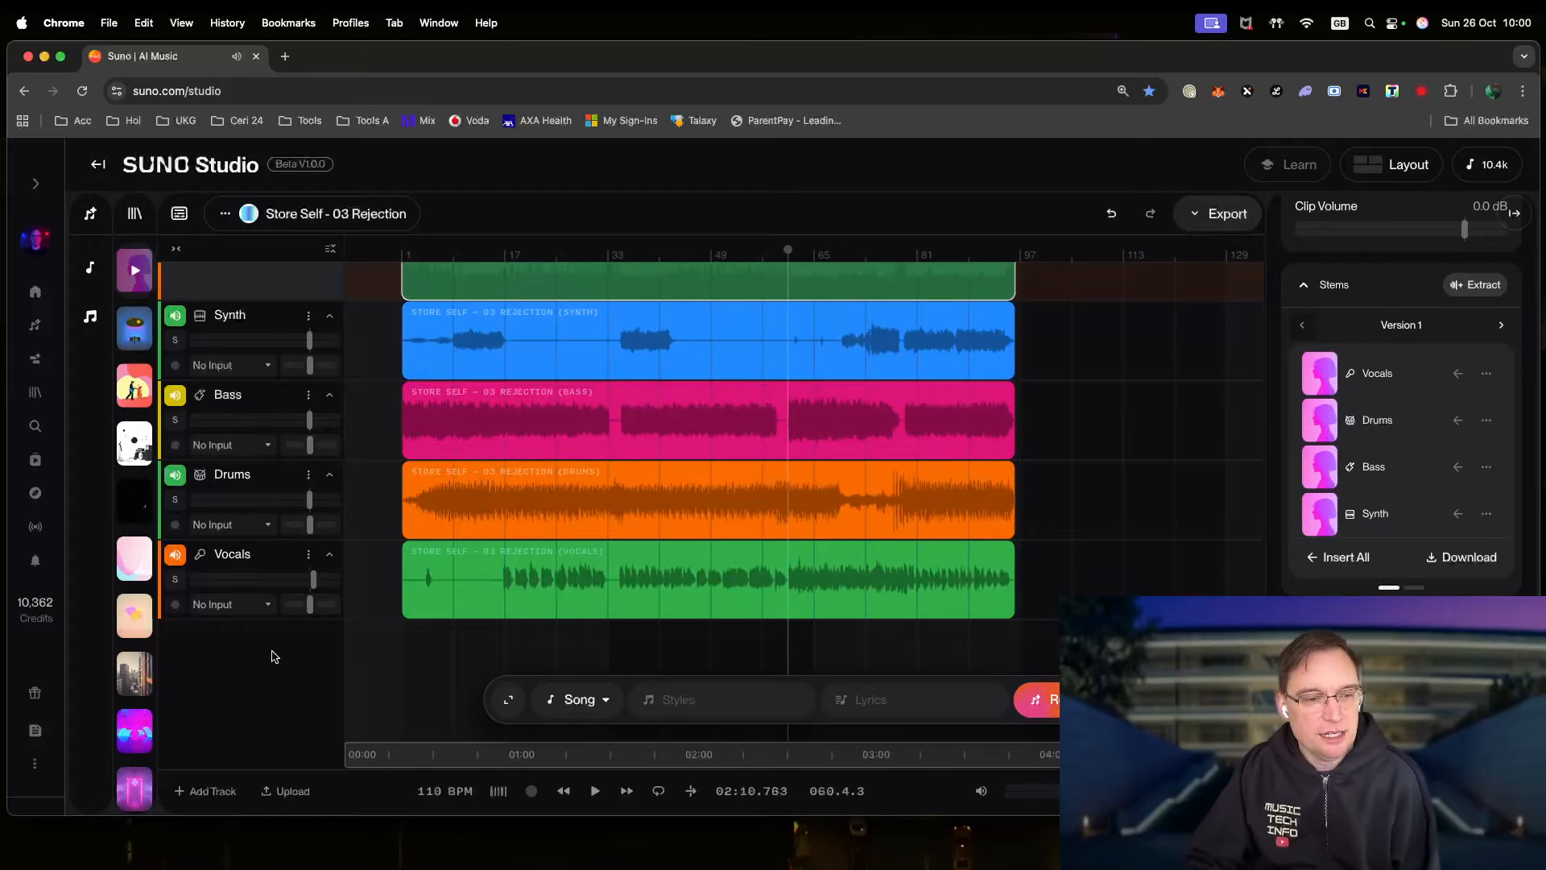
- Add a track named 'New Vocals' and select a region across its lane from bar 97 to bar 1
click(211, 793)
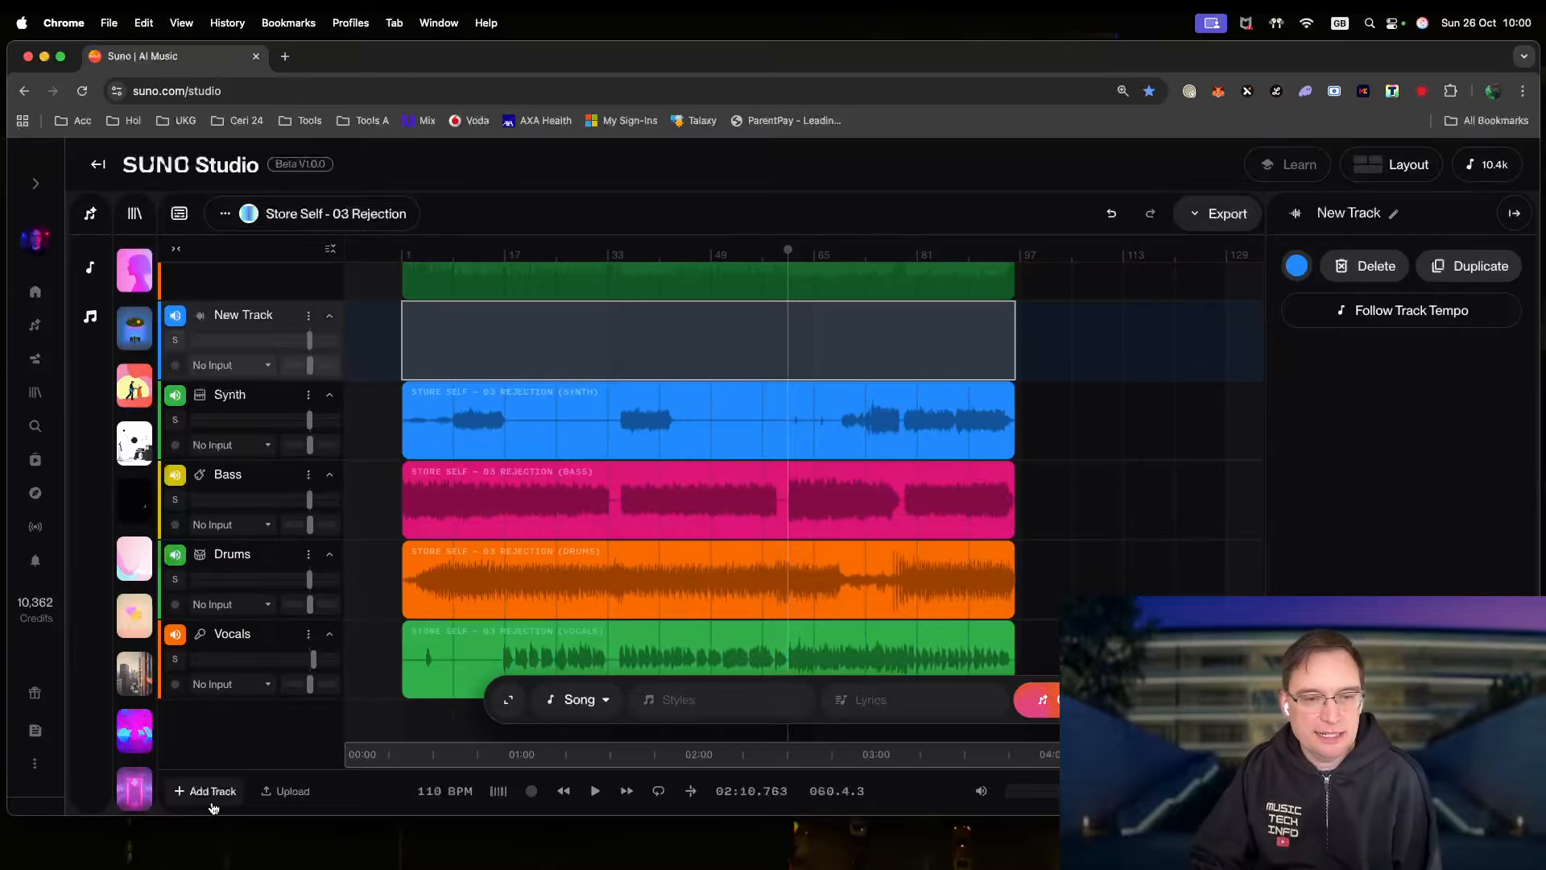
double_click(256, 320)
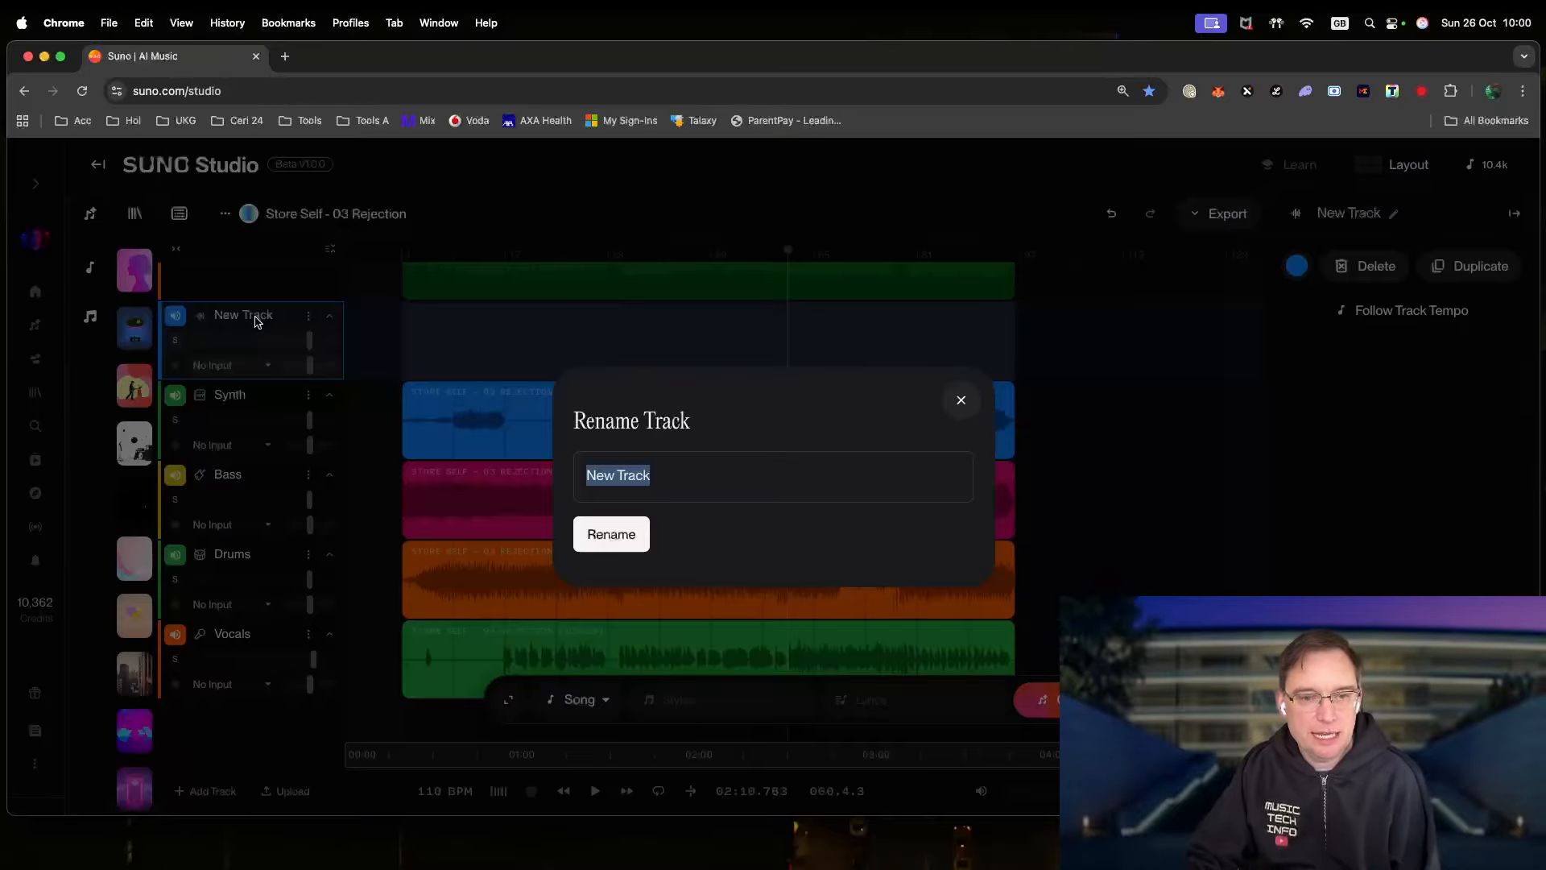
text(New Voc)
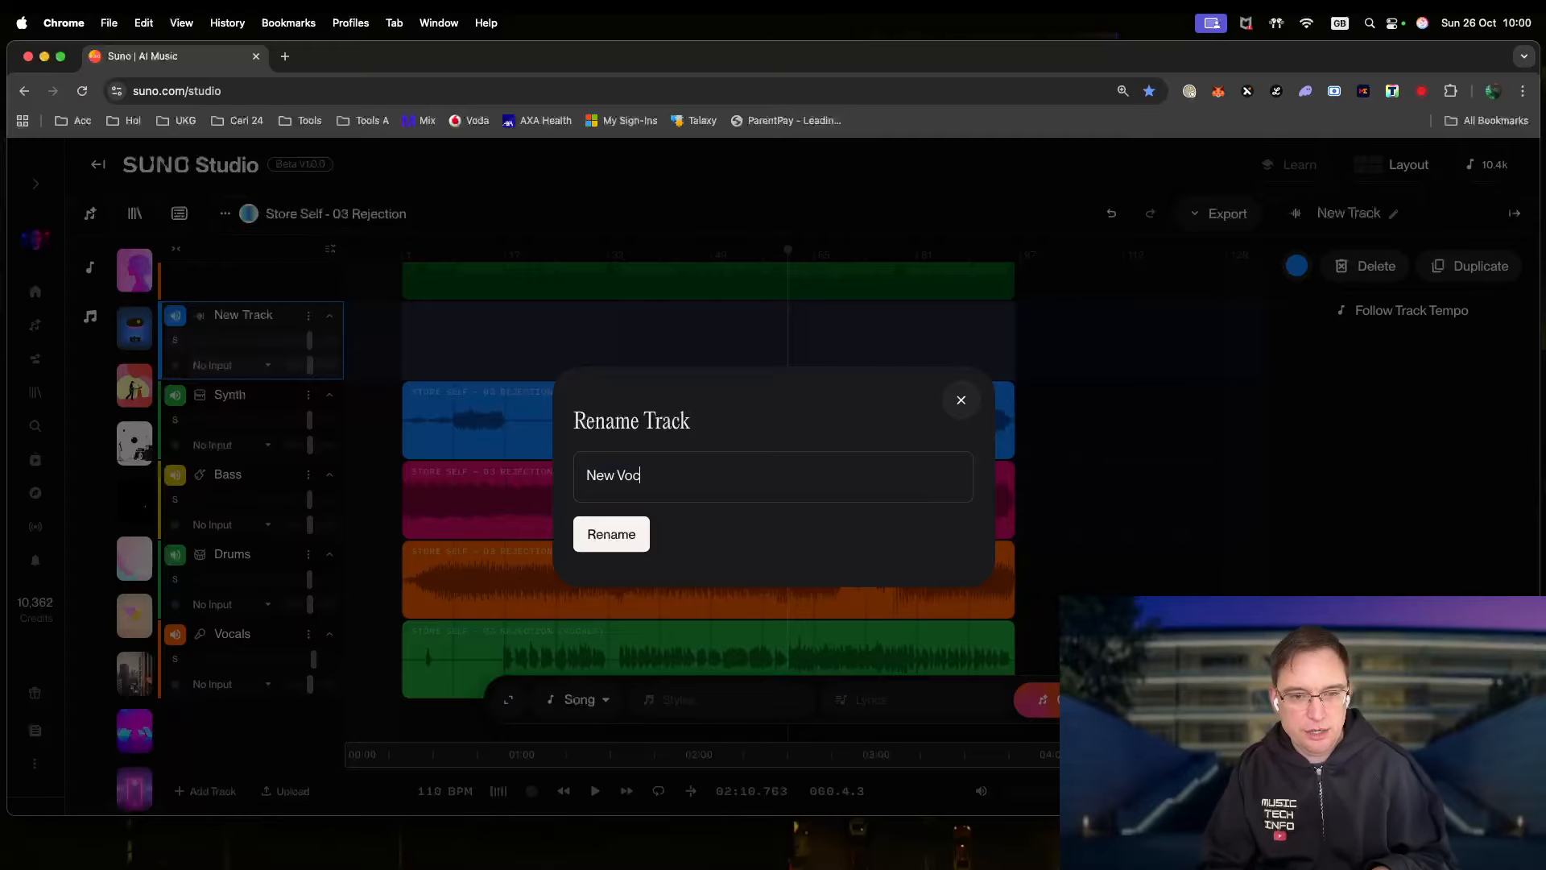
text(als)
click(600, 538)
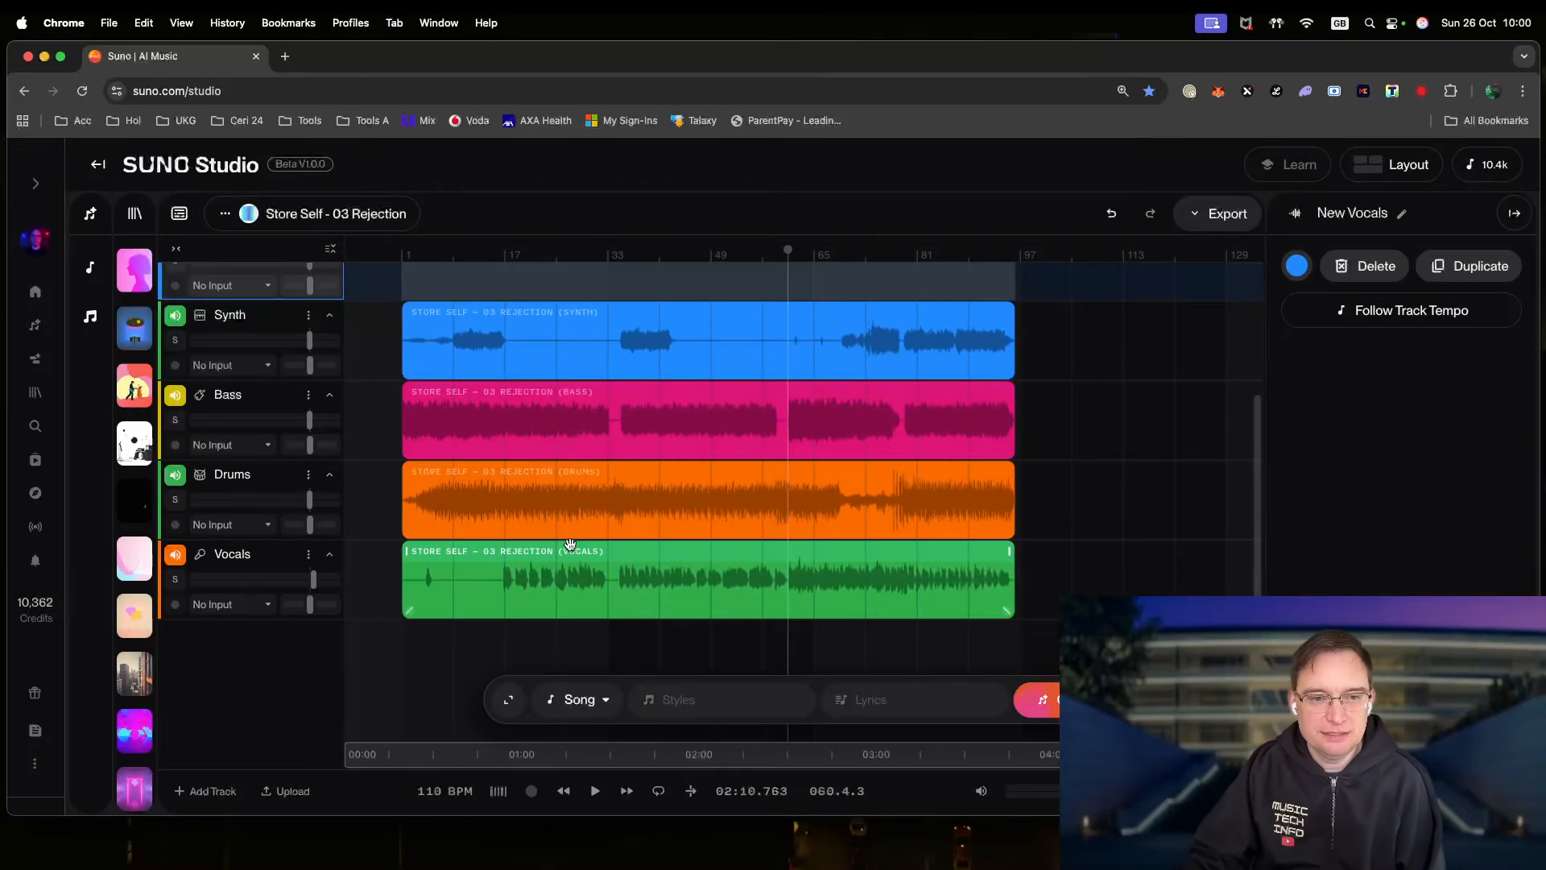
scroll(612, 515, up, 2)
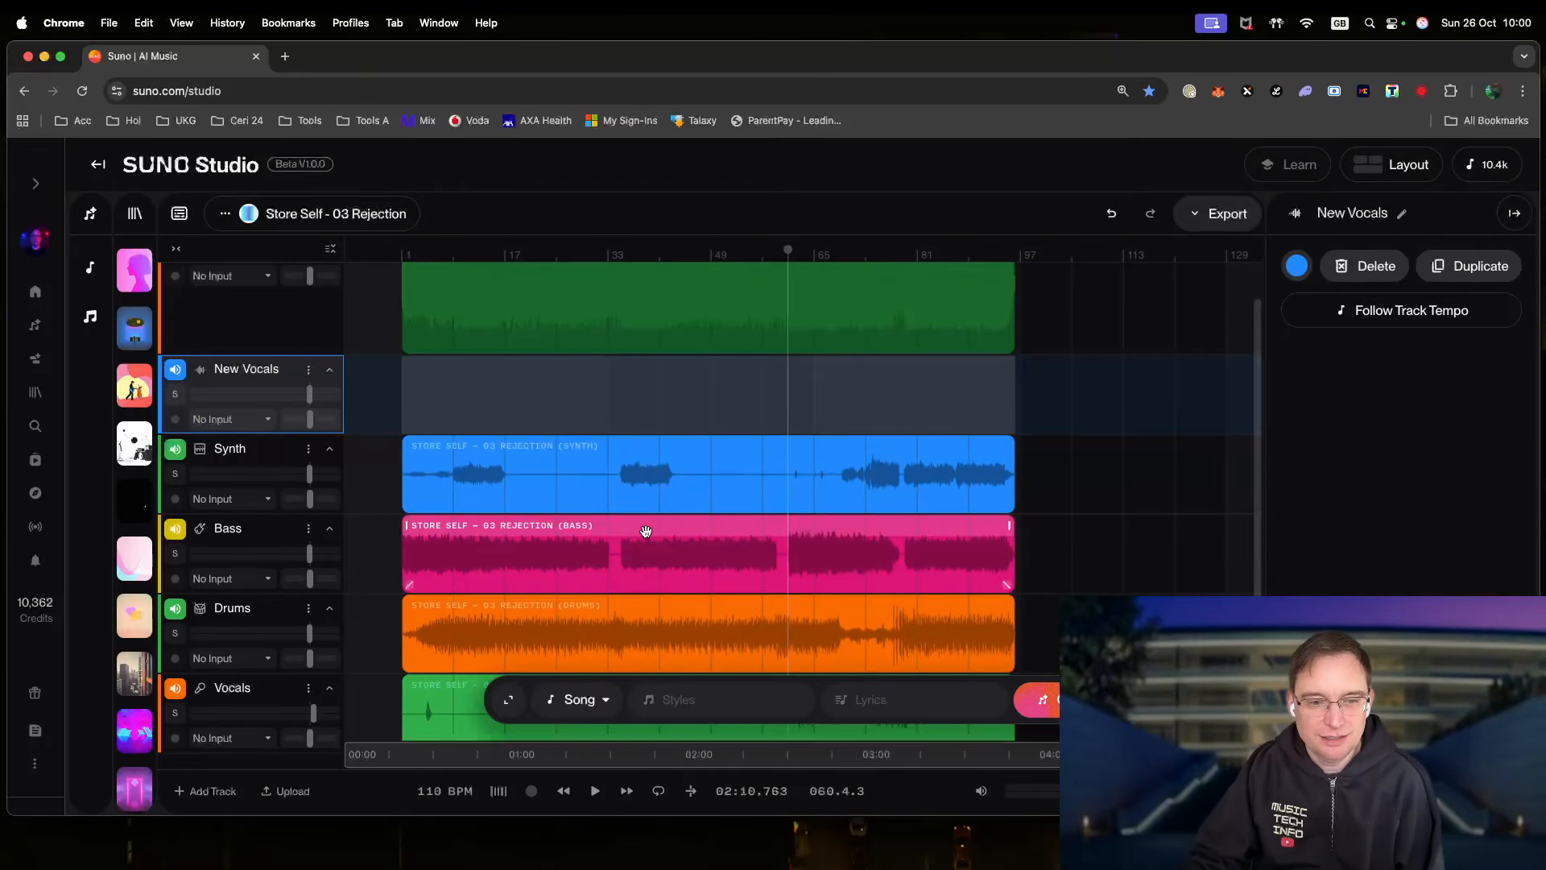
drag(1013, 381, 405, 390)
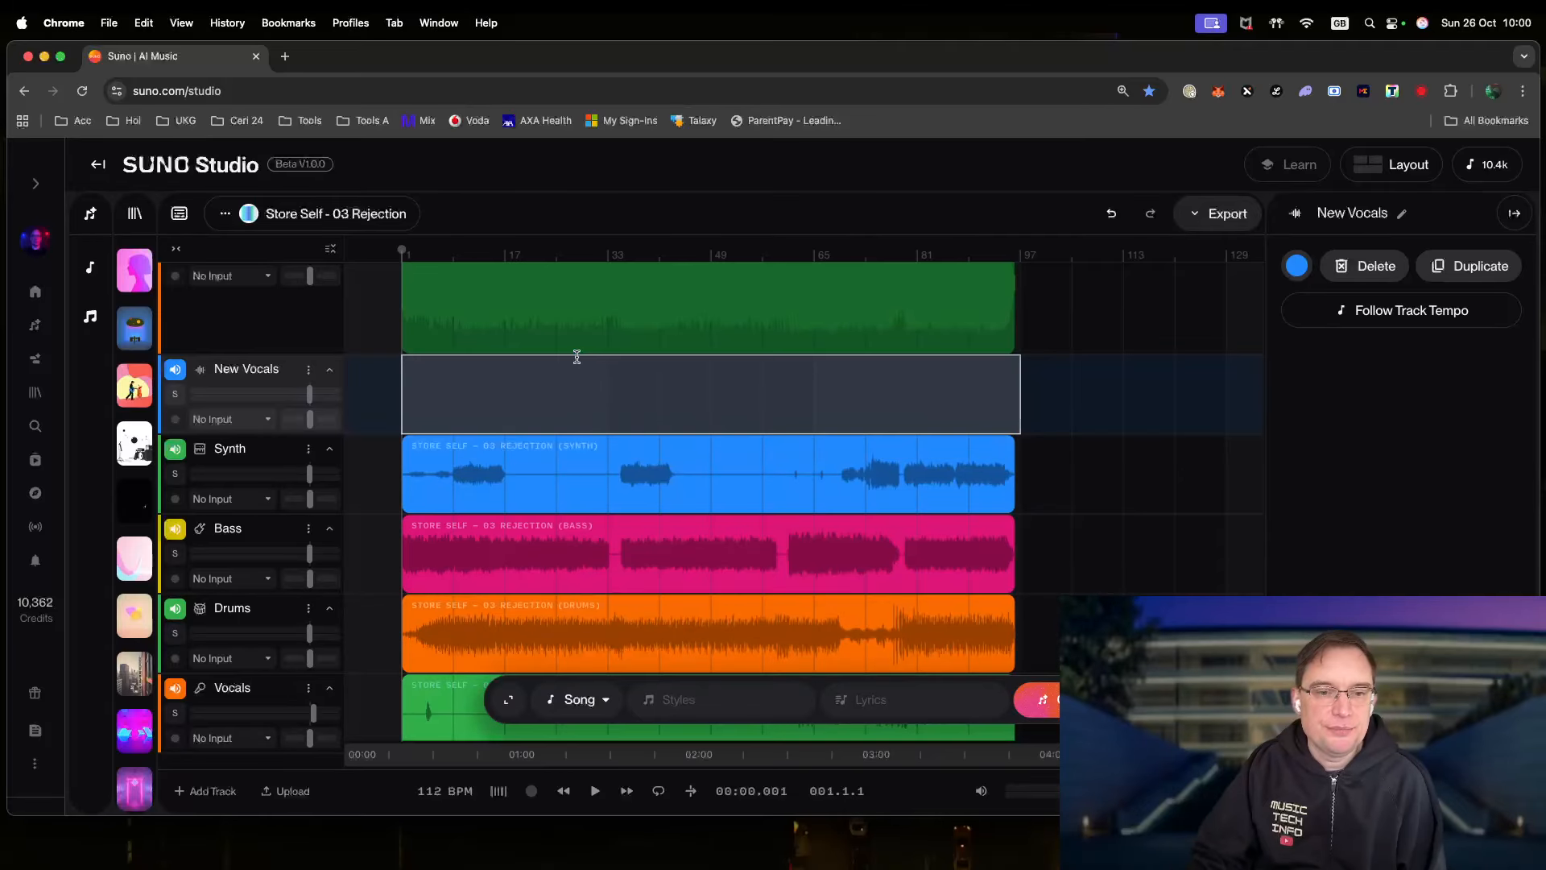
- Expand the generation panel and choose Backing Vocals as the part to generate
click(592, 709)
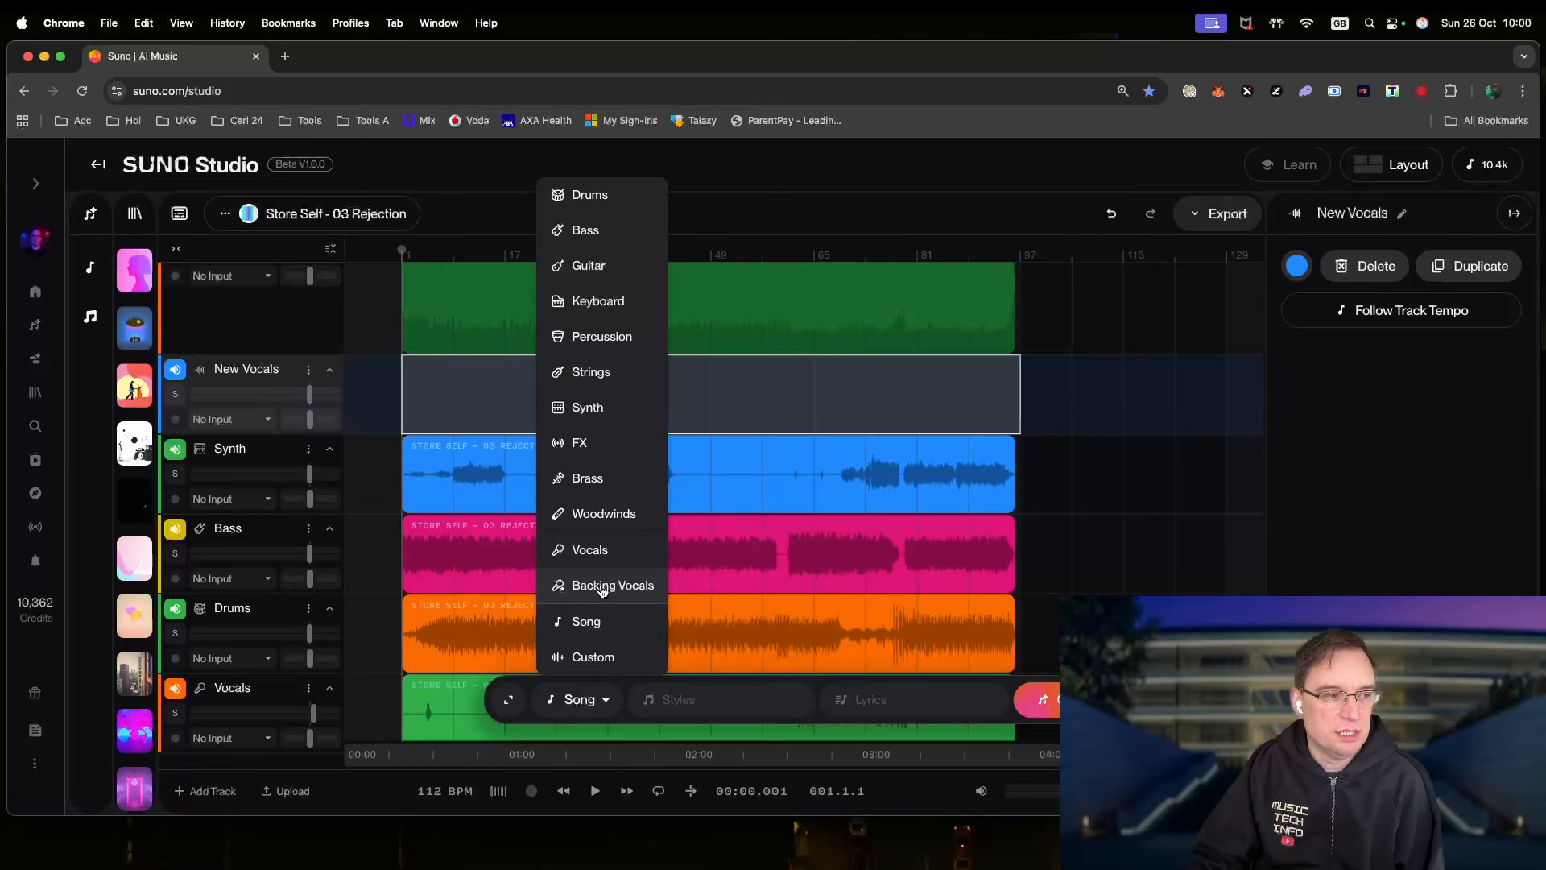
click(585, 701)
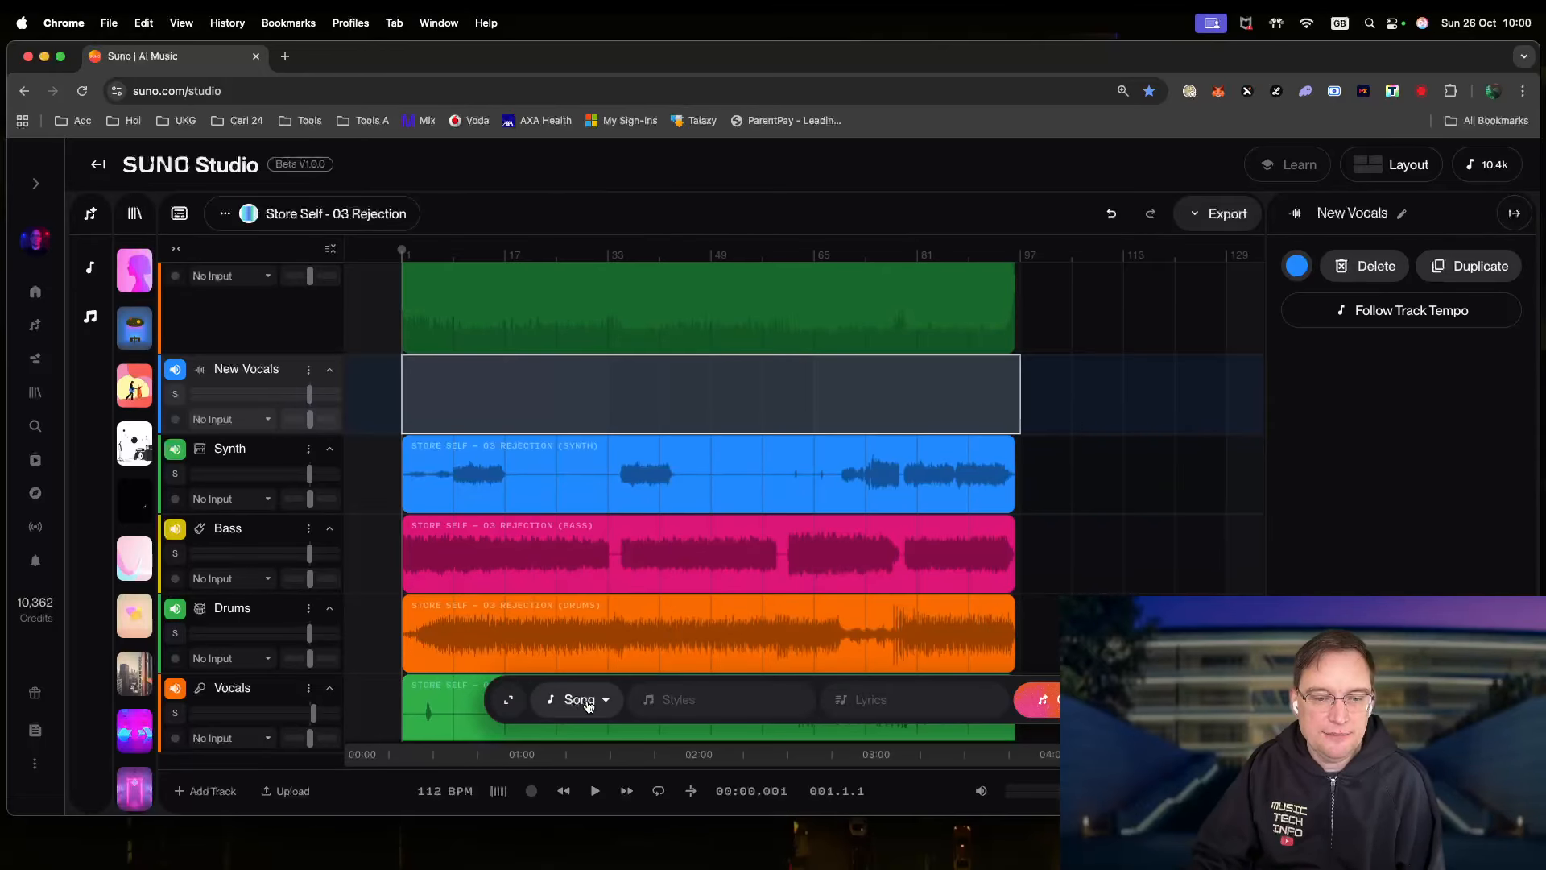
click(574, 699)
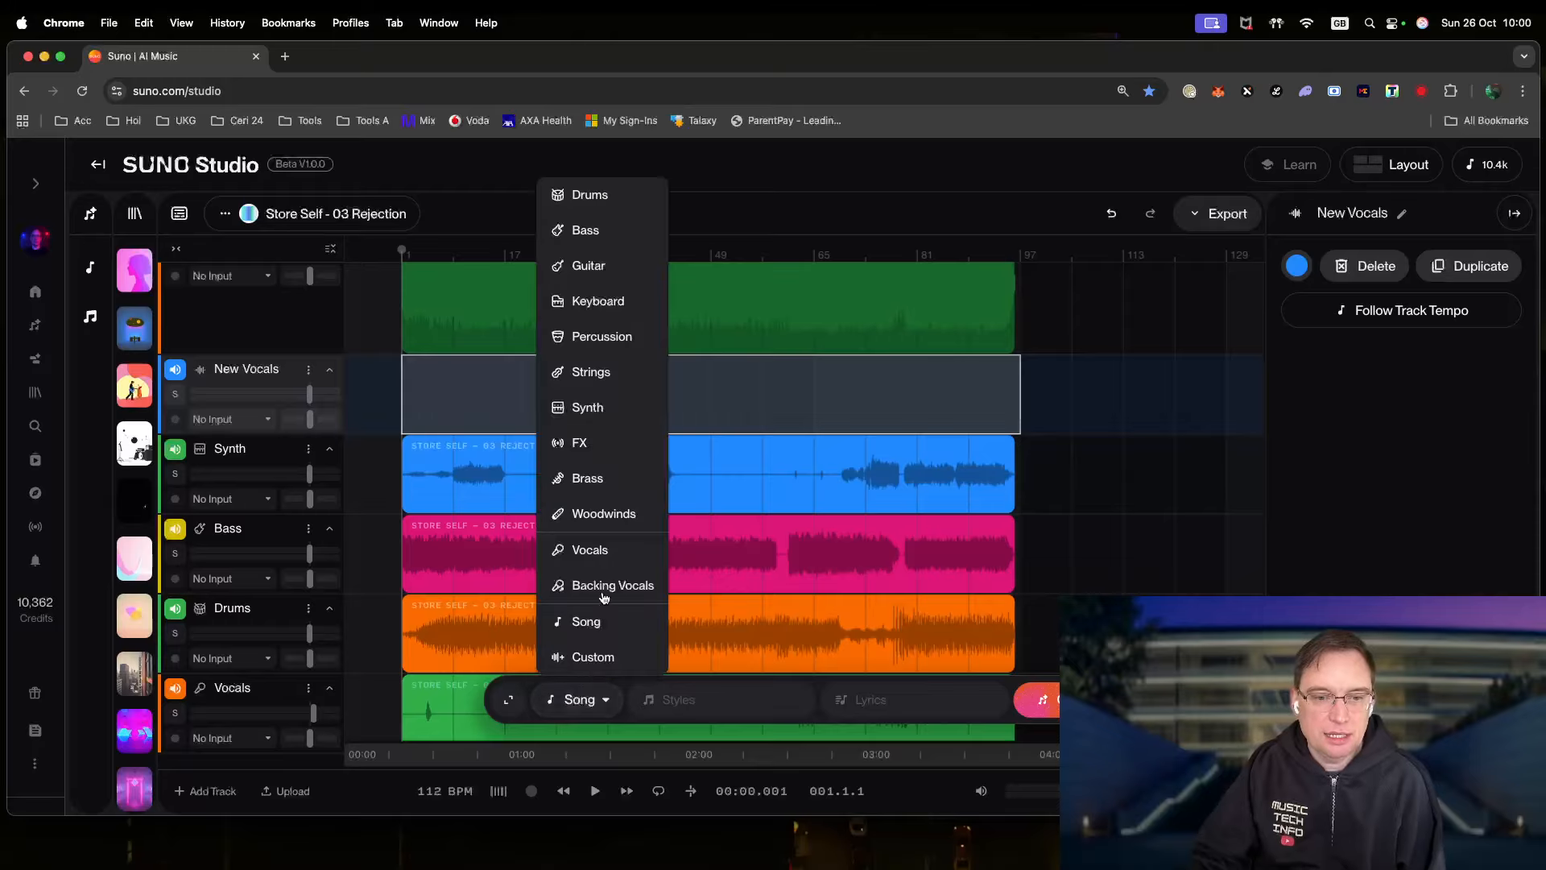
click(579, 703)
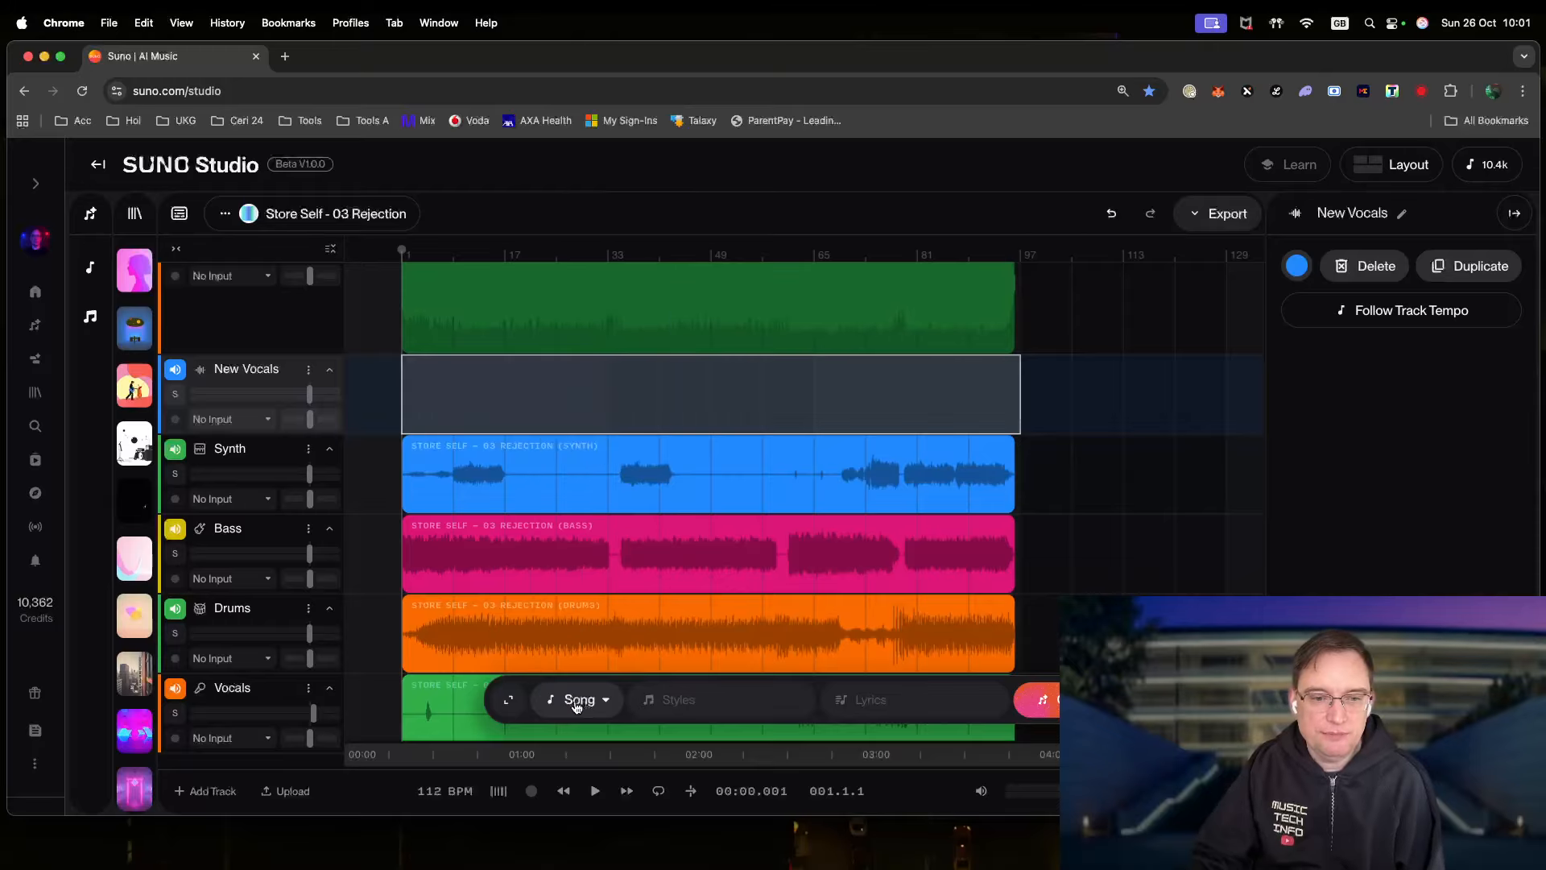
click(509, 701)
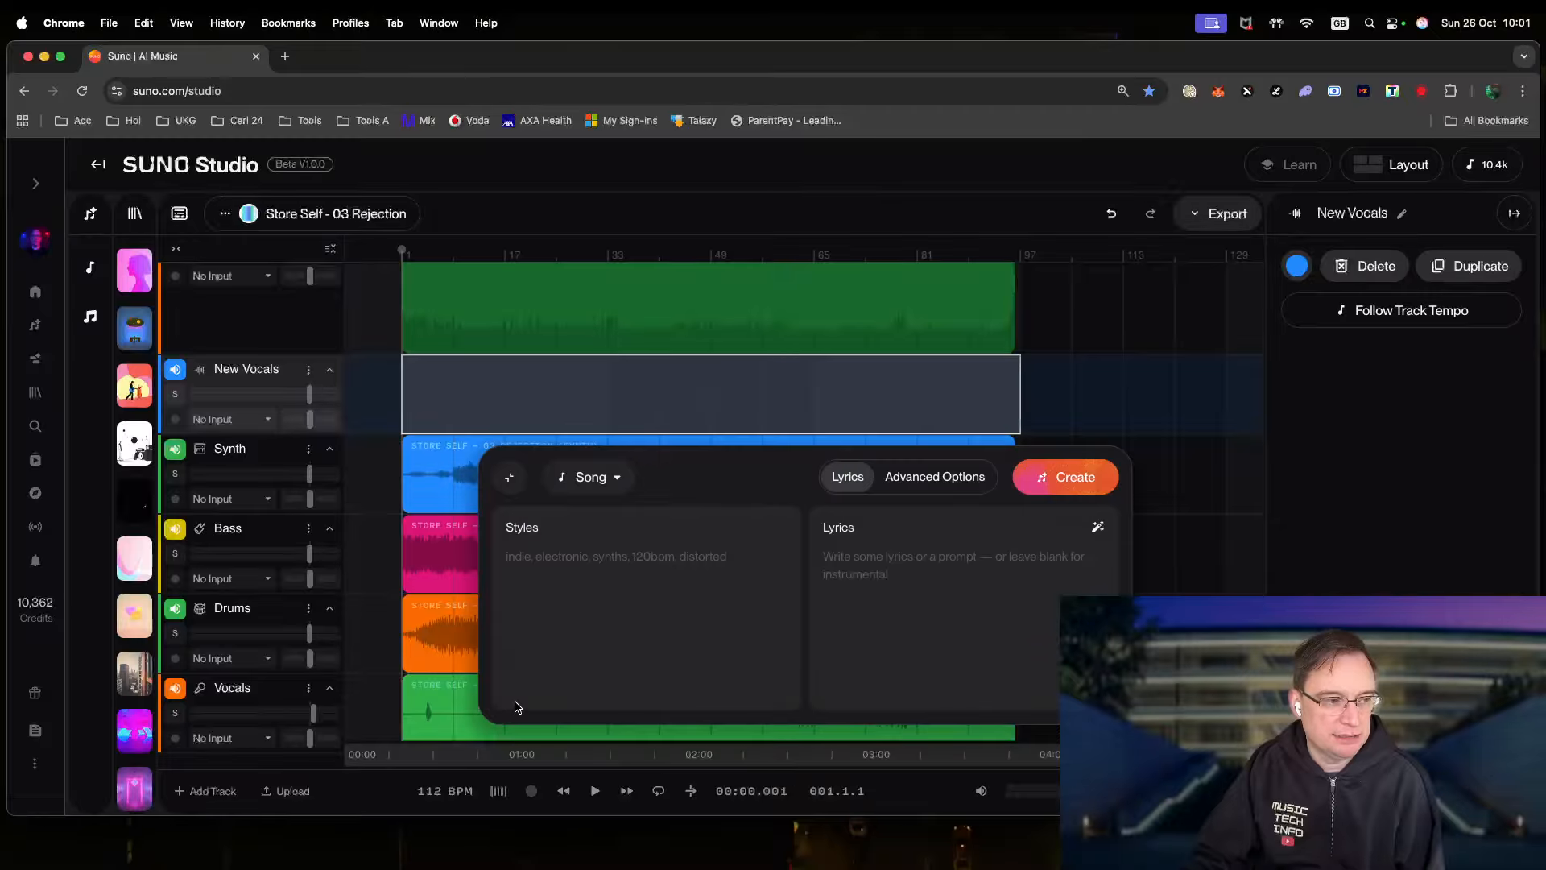
click(593, 477)
click(625, 565)
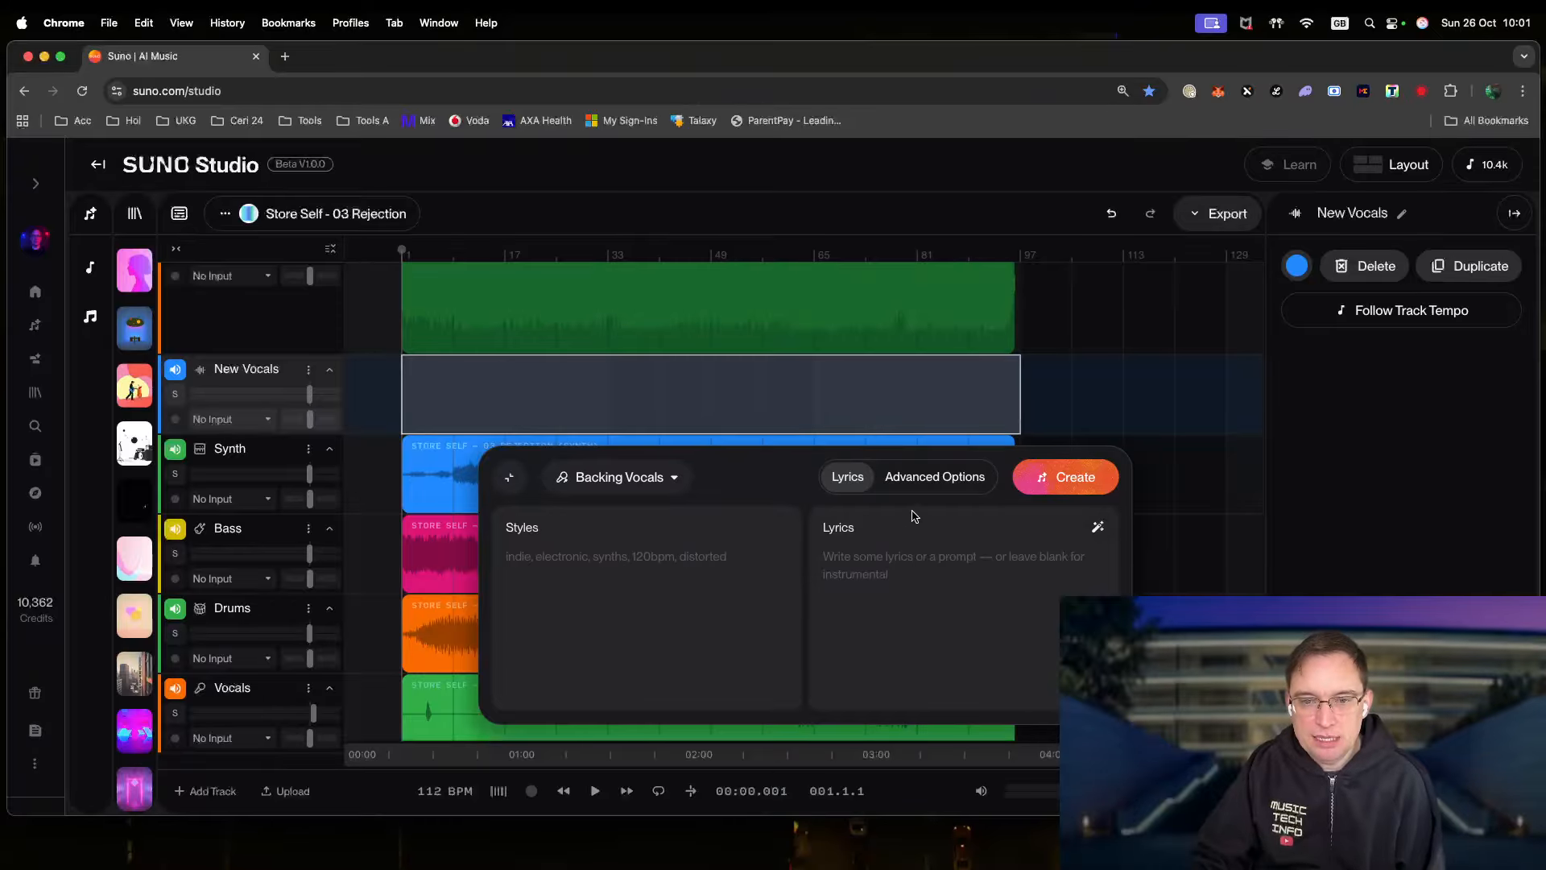
- Raise Audio Influence, lower Weirdness from 50% to about 20%, and show the empty Lyrics field
click(918, 483)
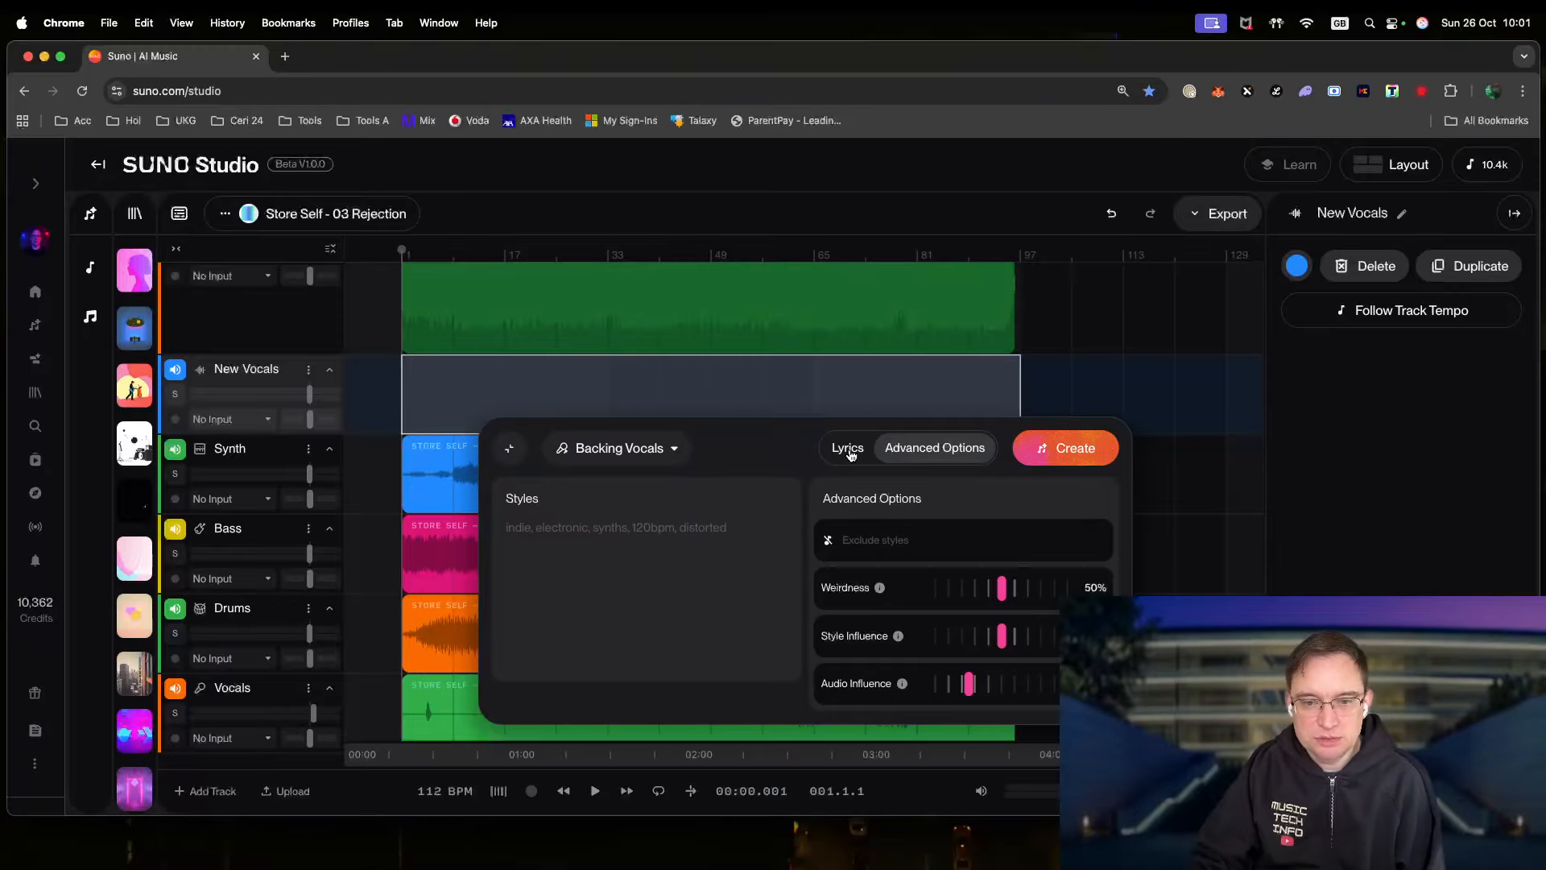
drag(973, 696, 1054, 700)
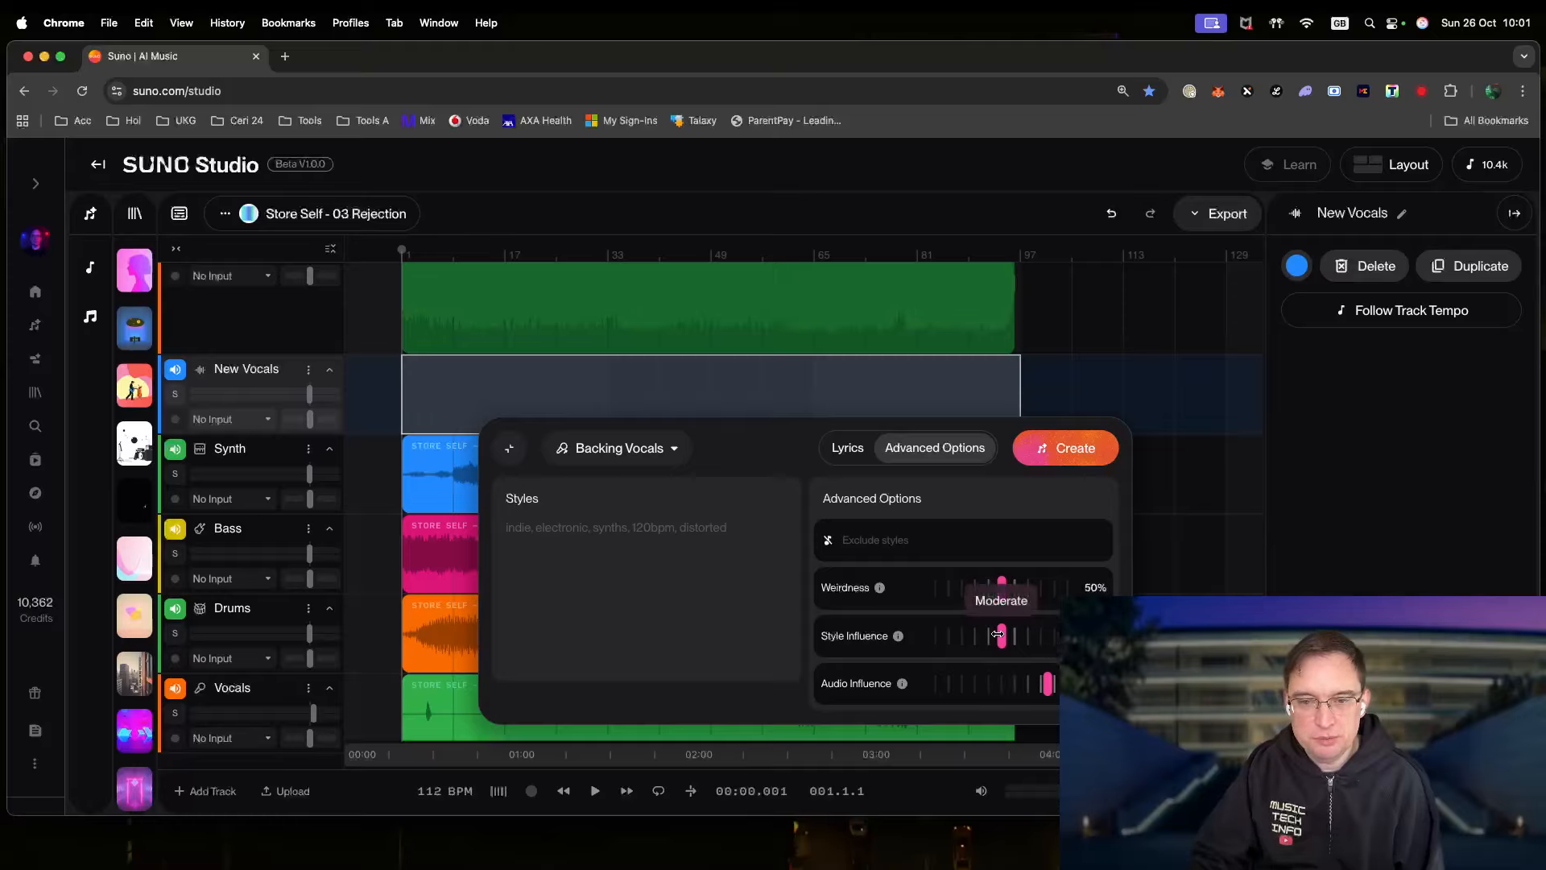
drag(1002, 587, 961, 591)
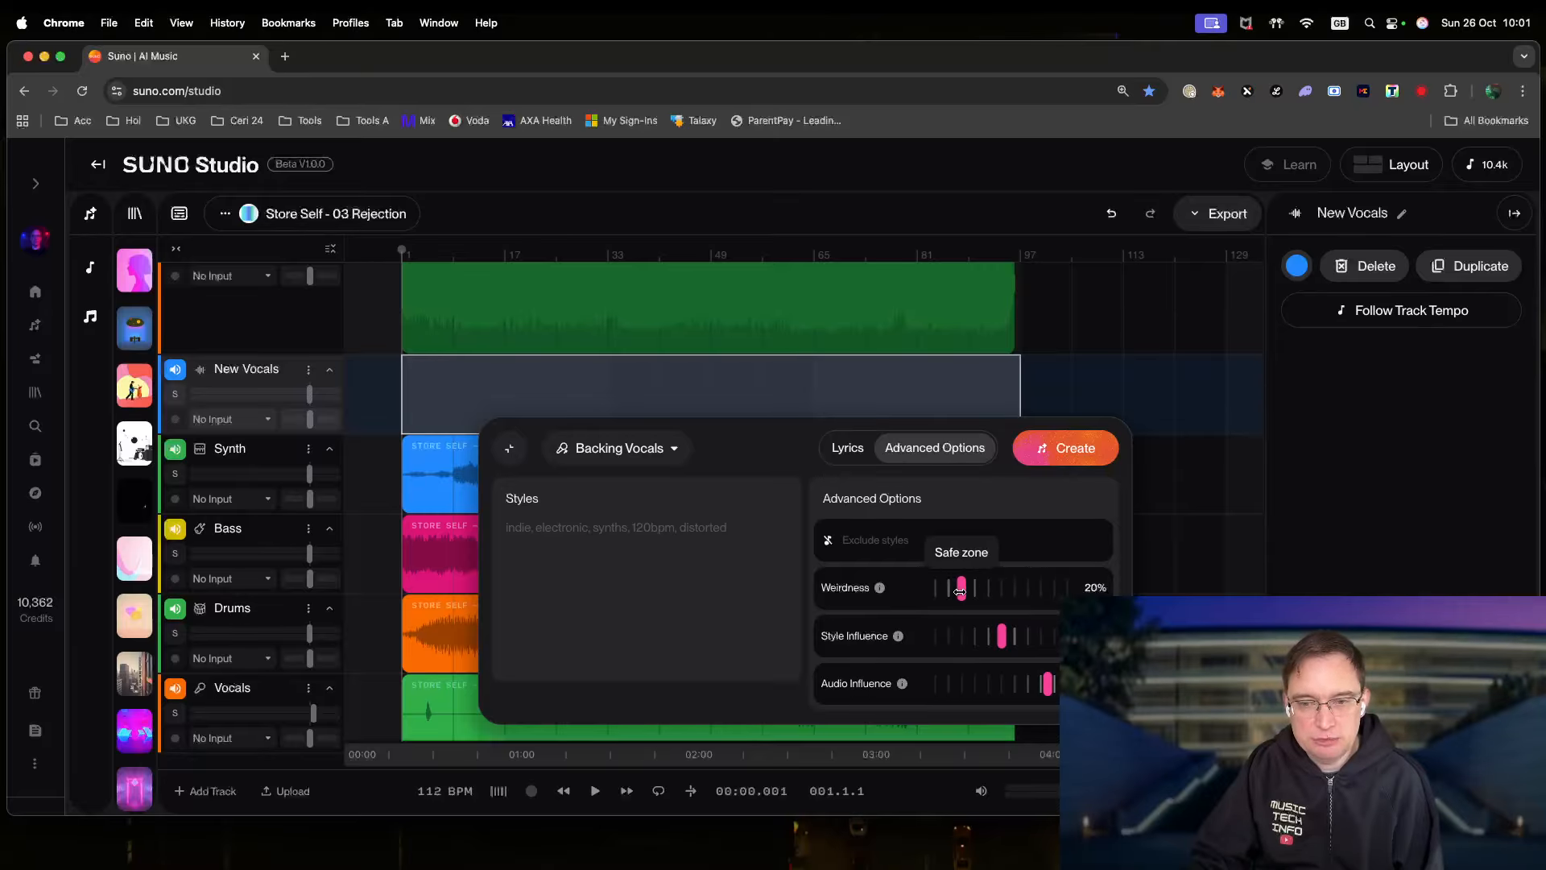
click(726, 613)
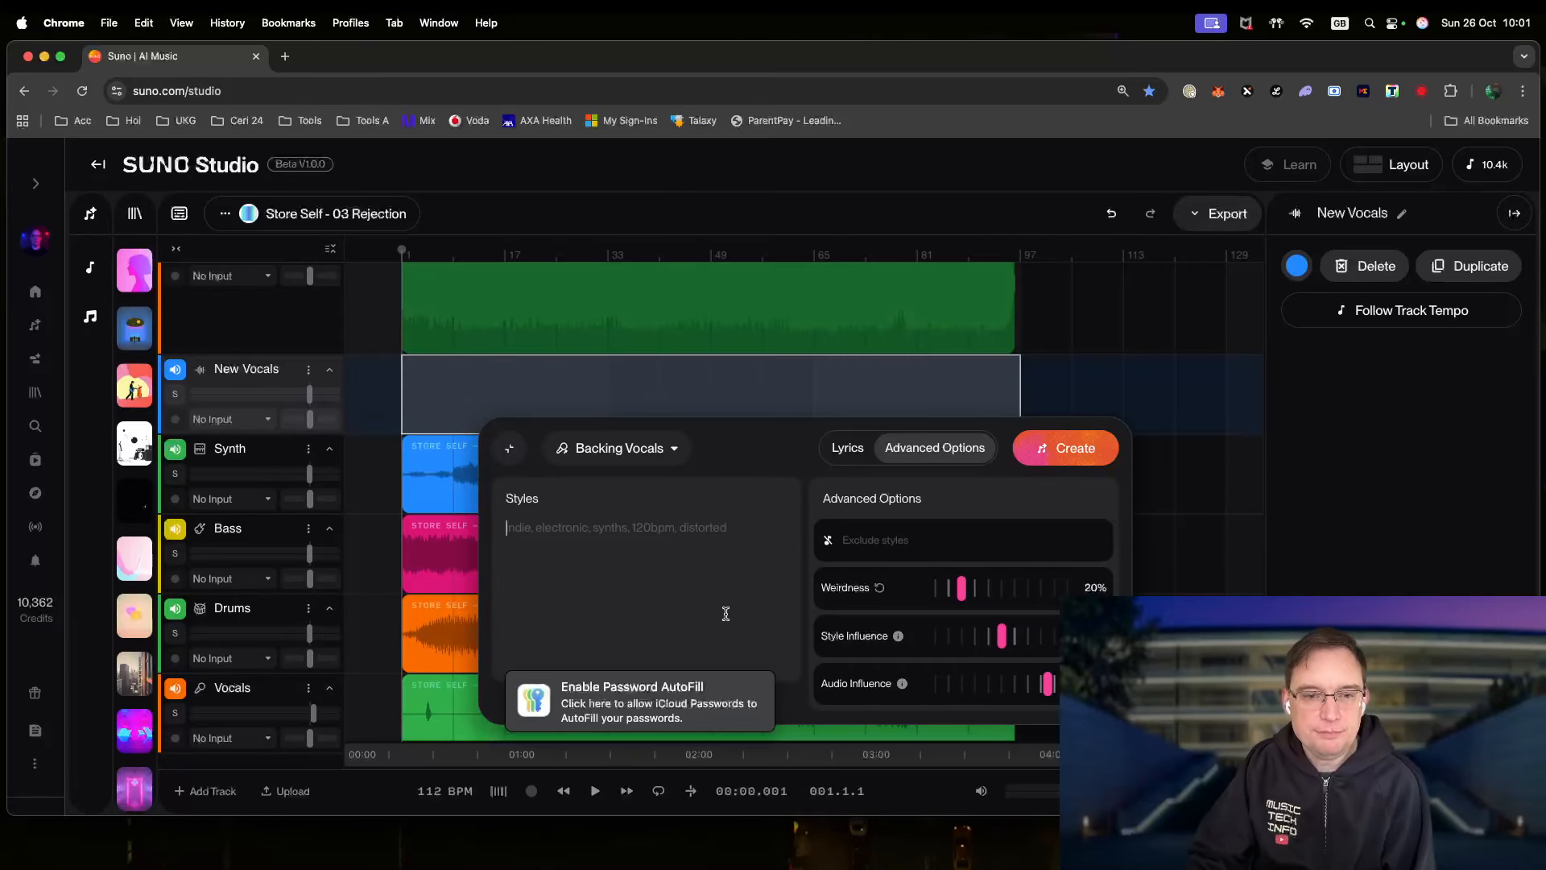
click(846, 449)
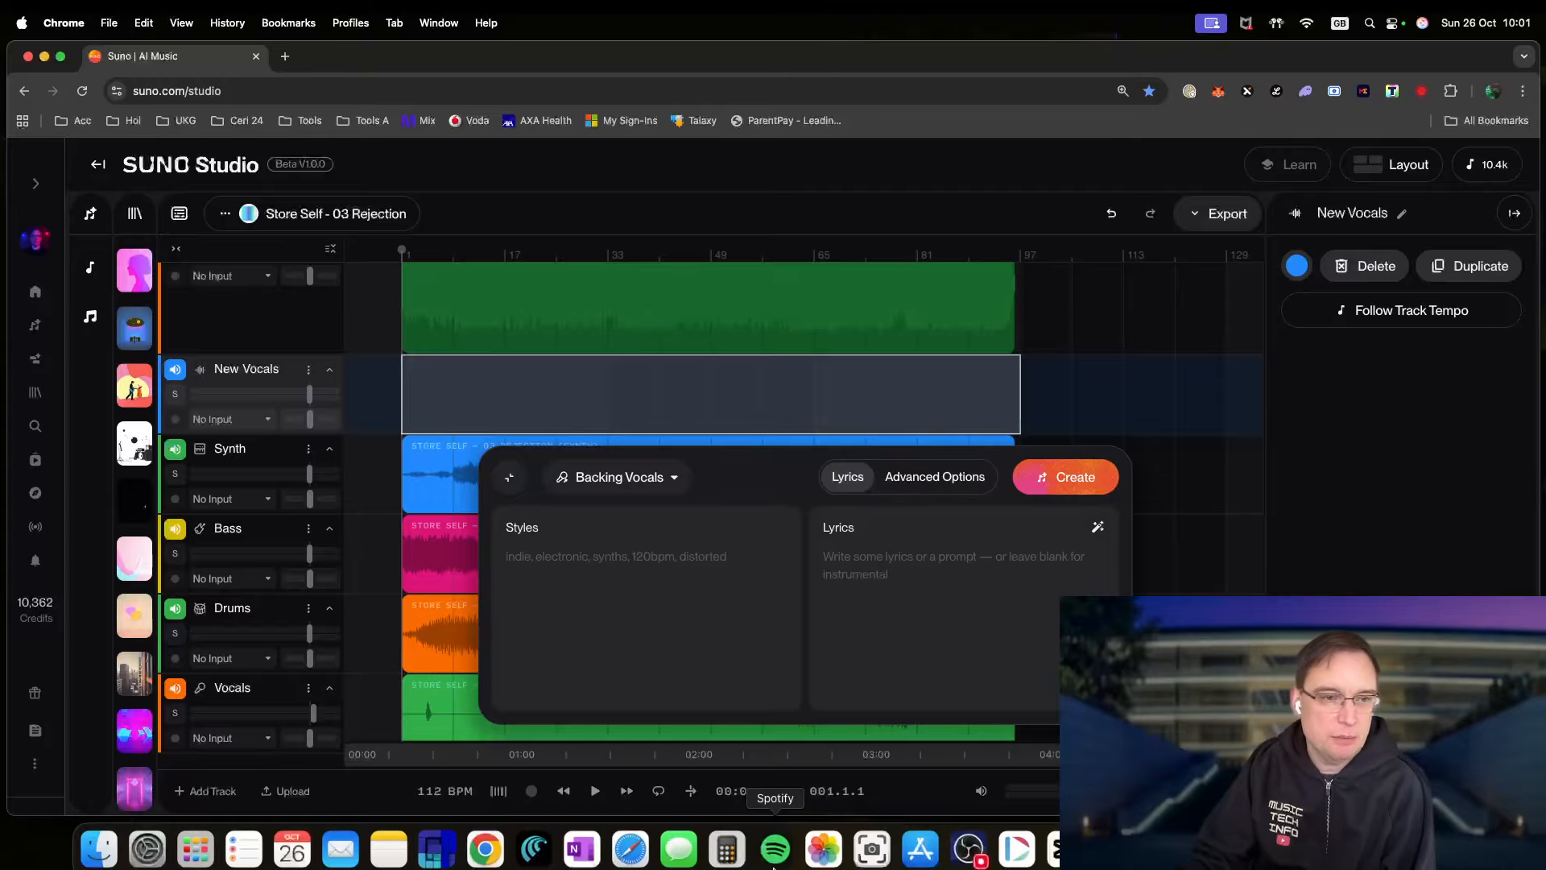
- Copy the full Rejection lyrics from their OneNote page and return to the Suno browser window
click(578, 845)
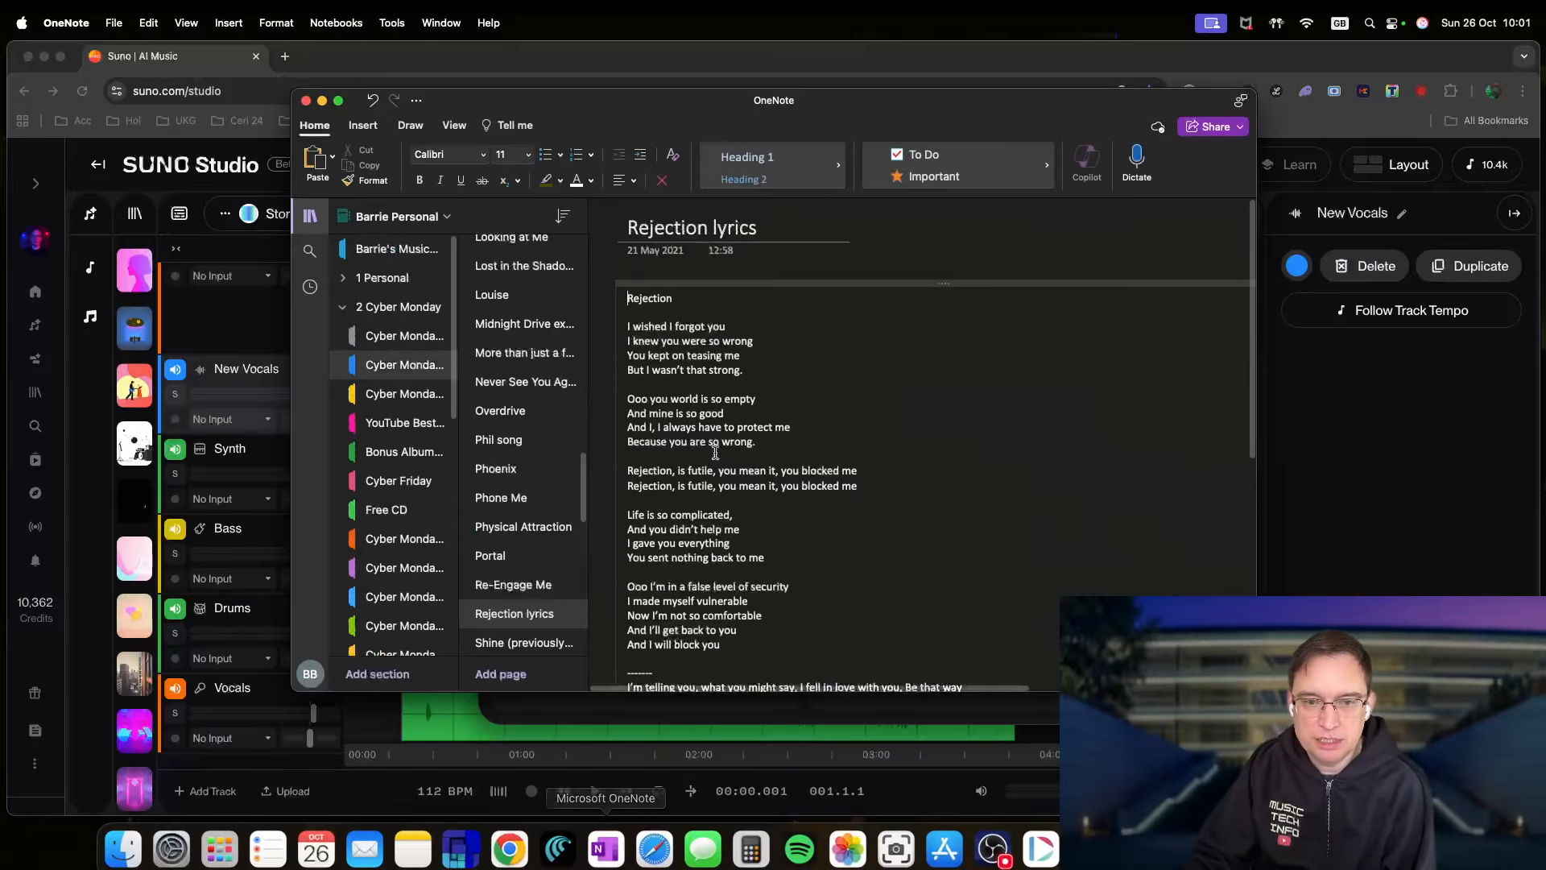
drag(638, 330, 857, 290)
right_click(848, 283)
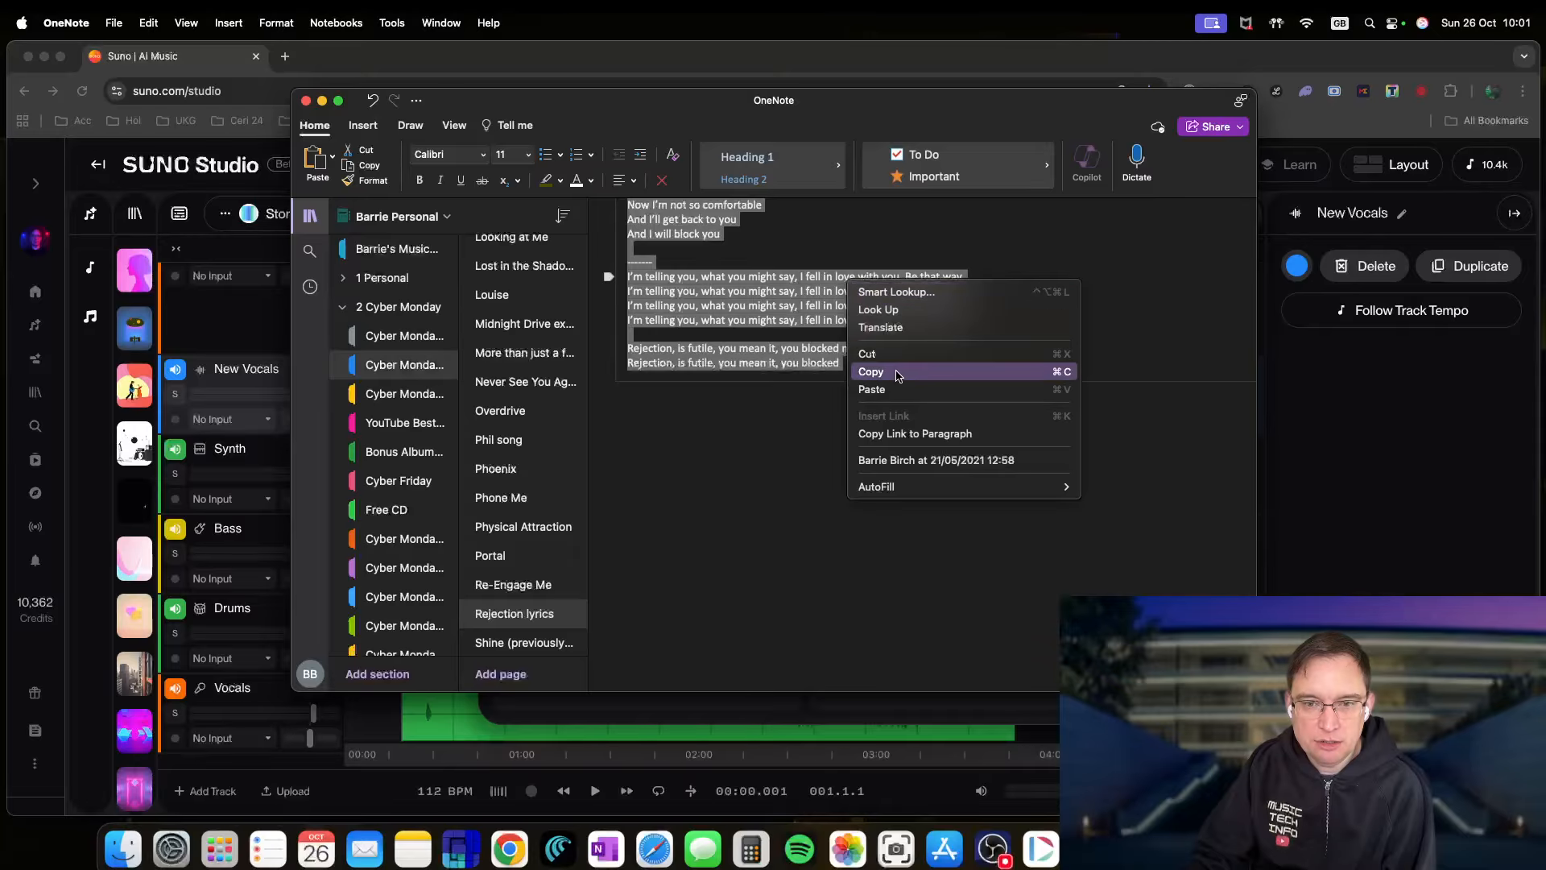
click(858, 369)
click(1296, 636)
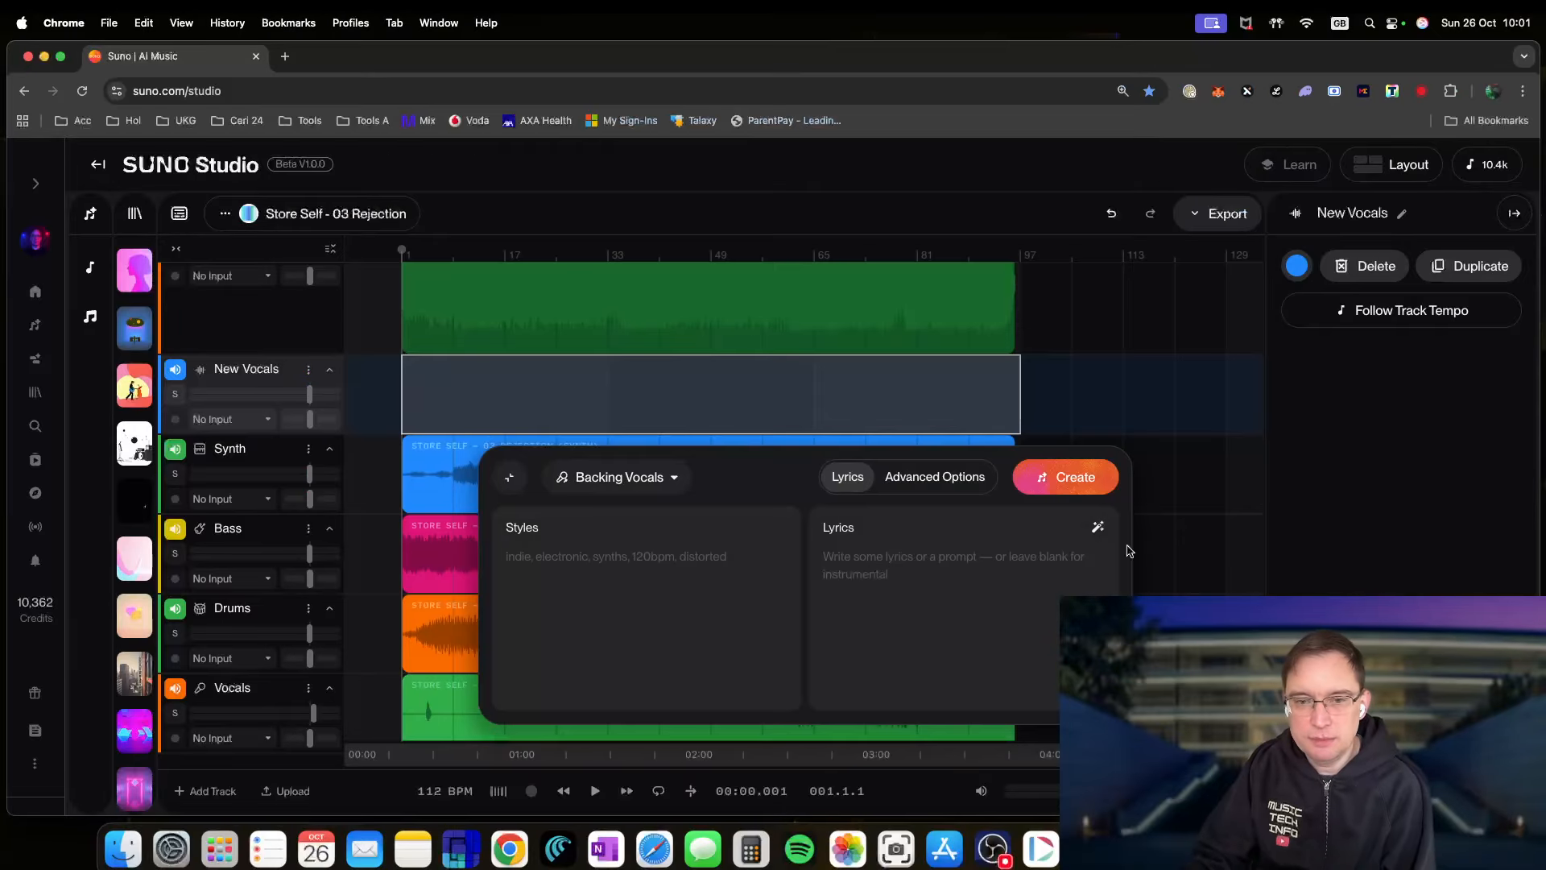
- Paste the Rejection lyrics into the Lyrics field, create the backing vocals, and collapse the panel
click(841, 550)
right_click(841, 551)
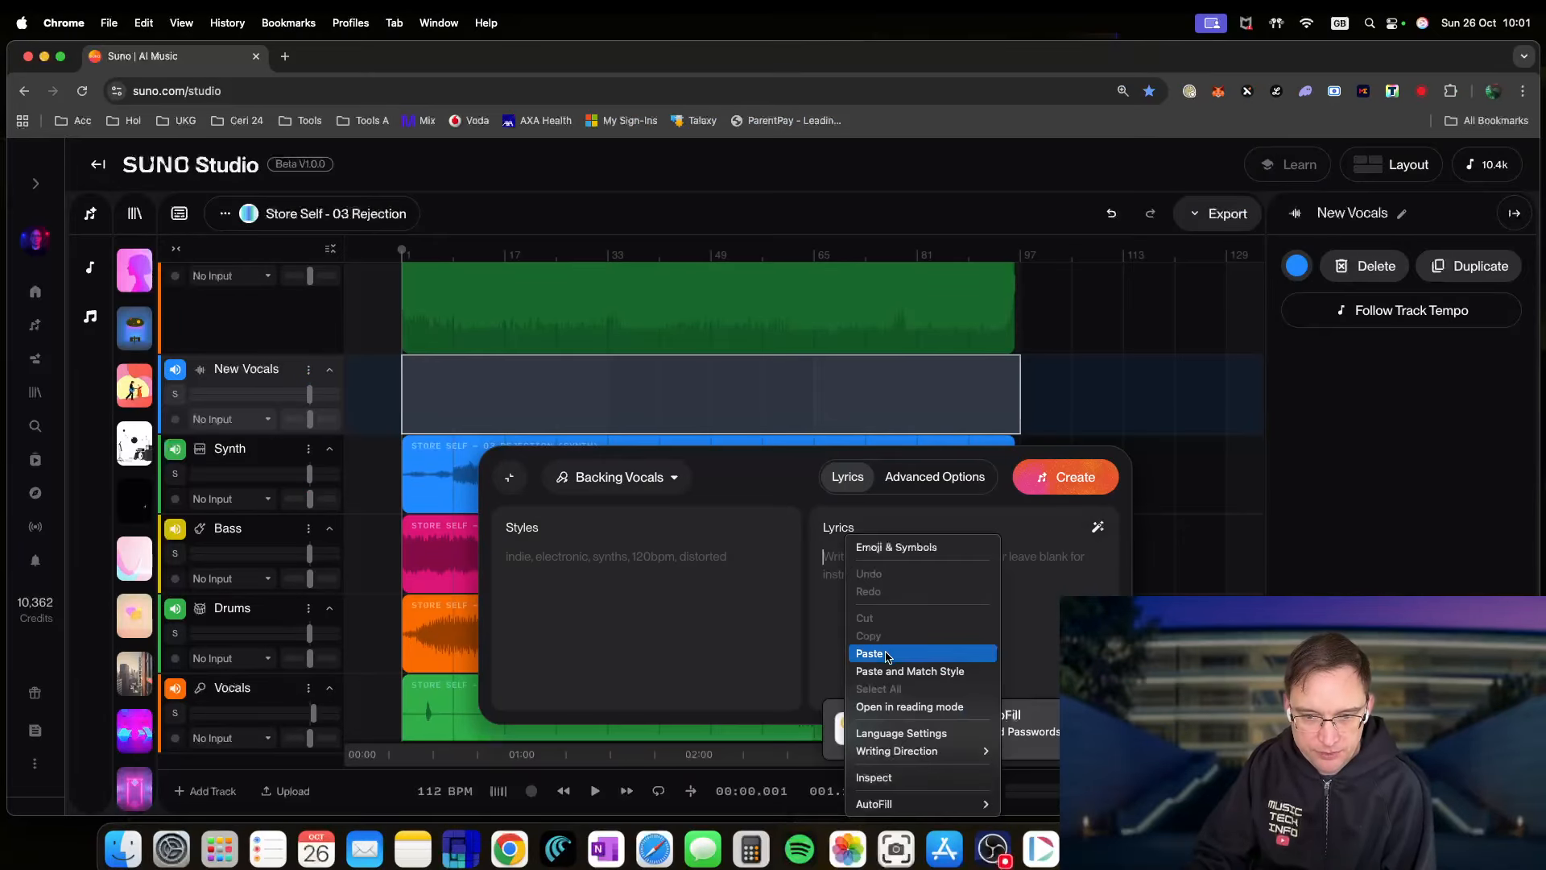
click(885, 654)
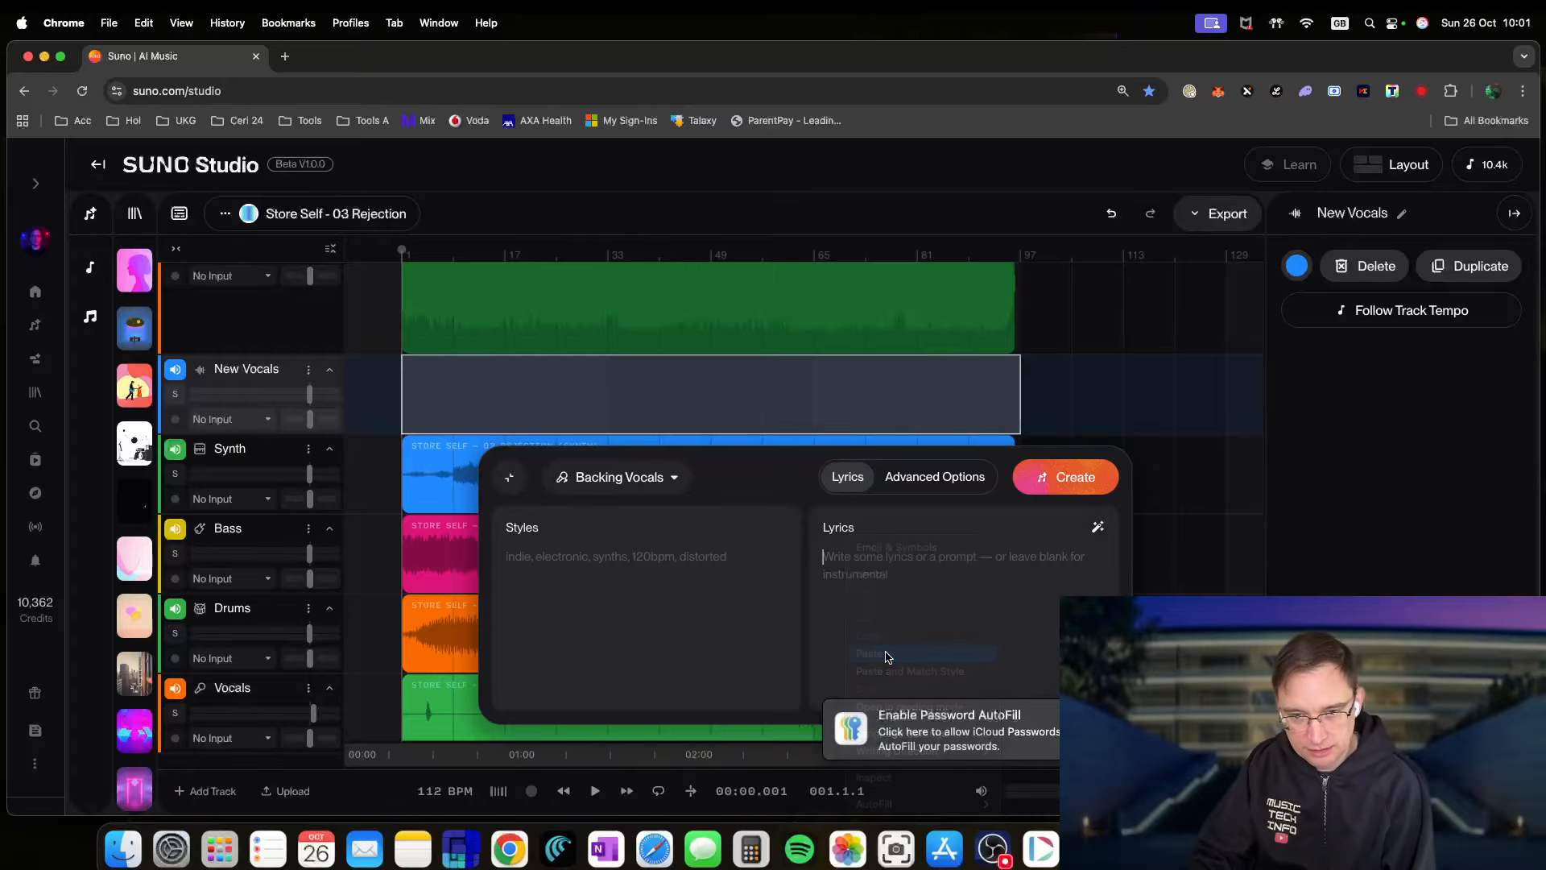
click(1060, 479)
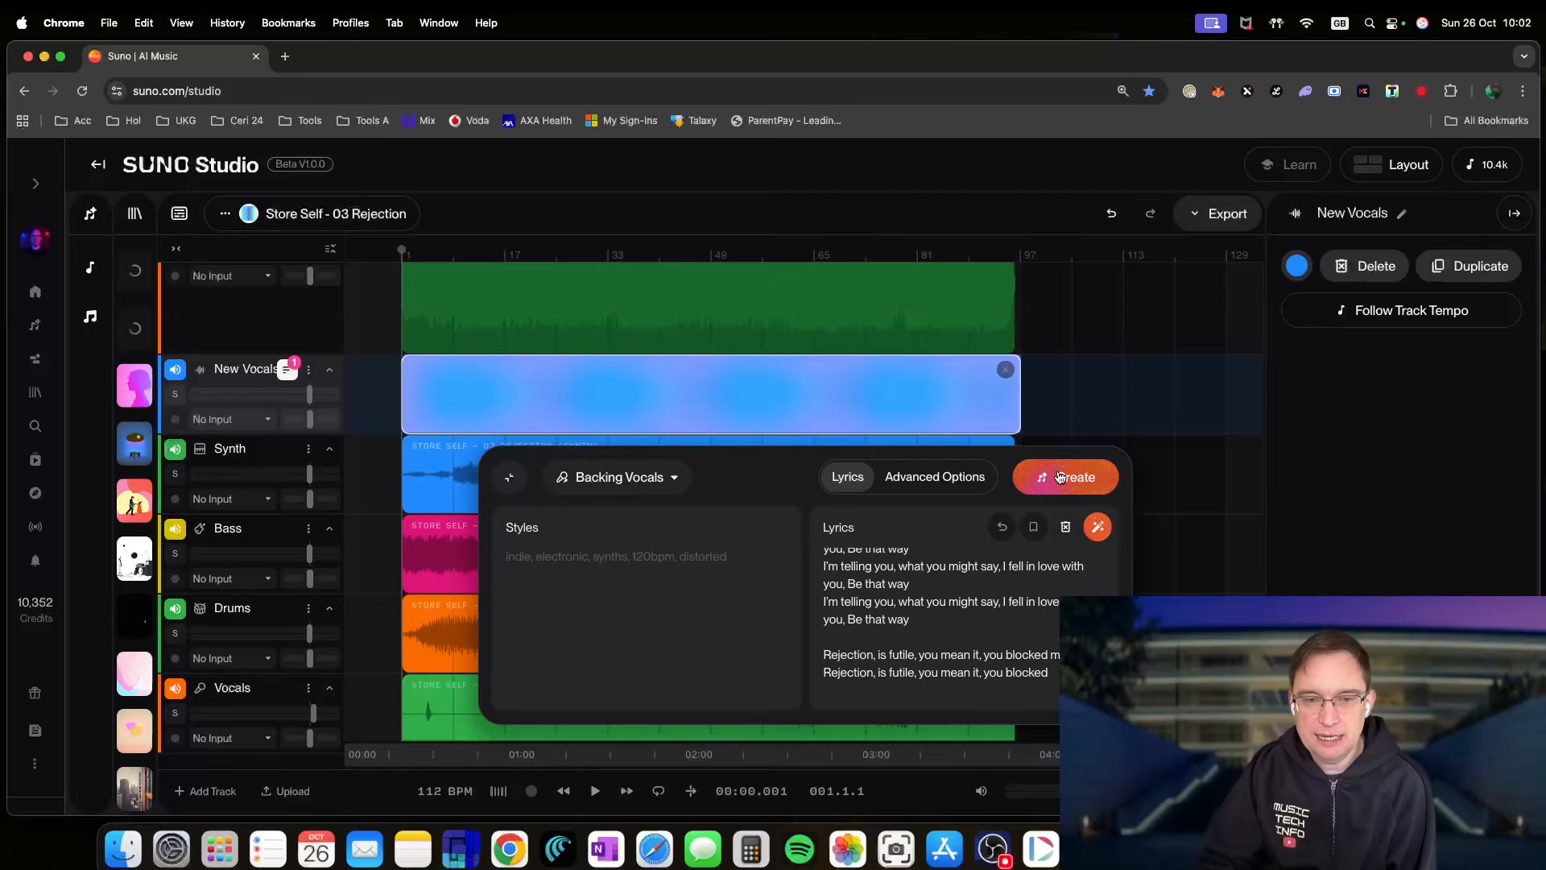
click(509, 476)
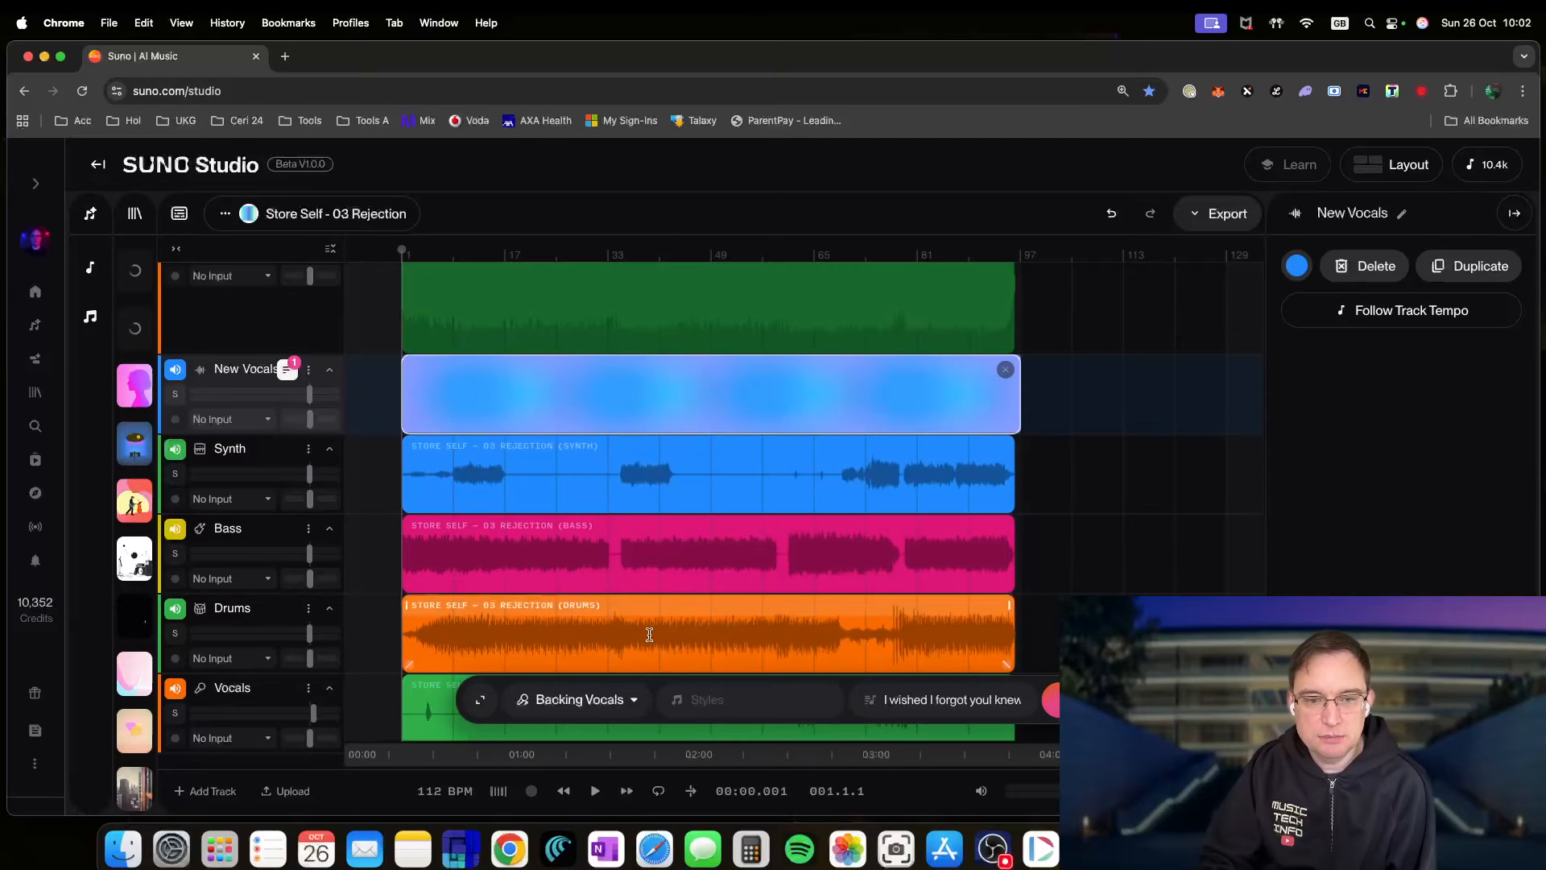
scroll(587, 587, down, 3)
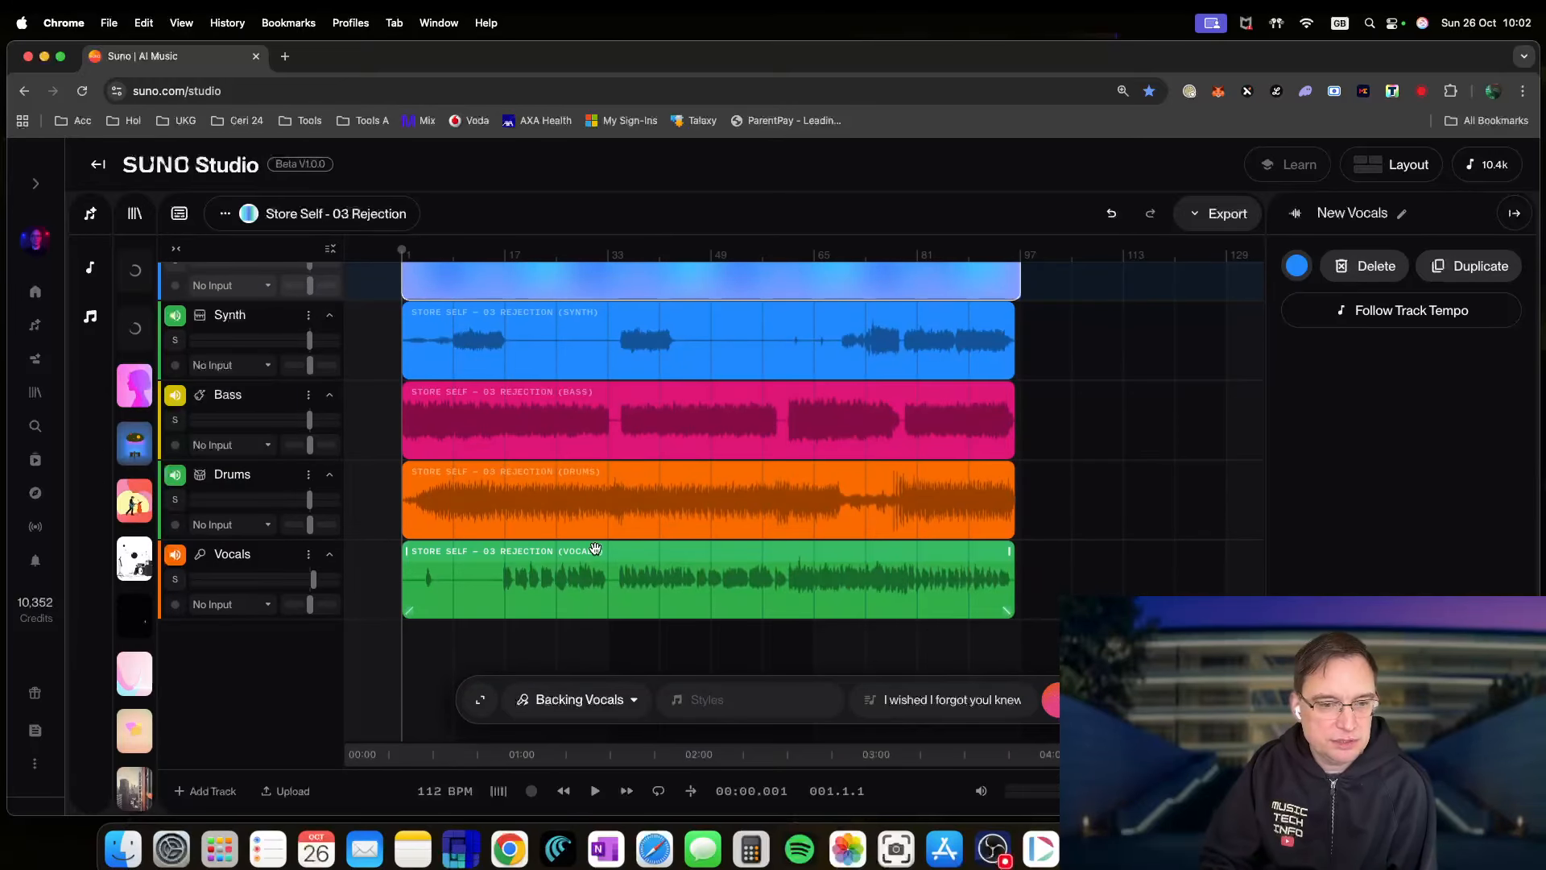
- Select the Vocals clip for replacement and review its Rejection lyrics in the Lyrics popup
click(595, 550)
right_click(600, 551)
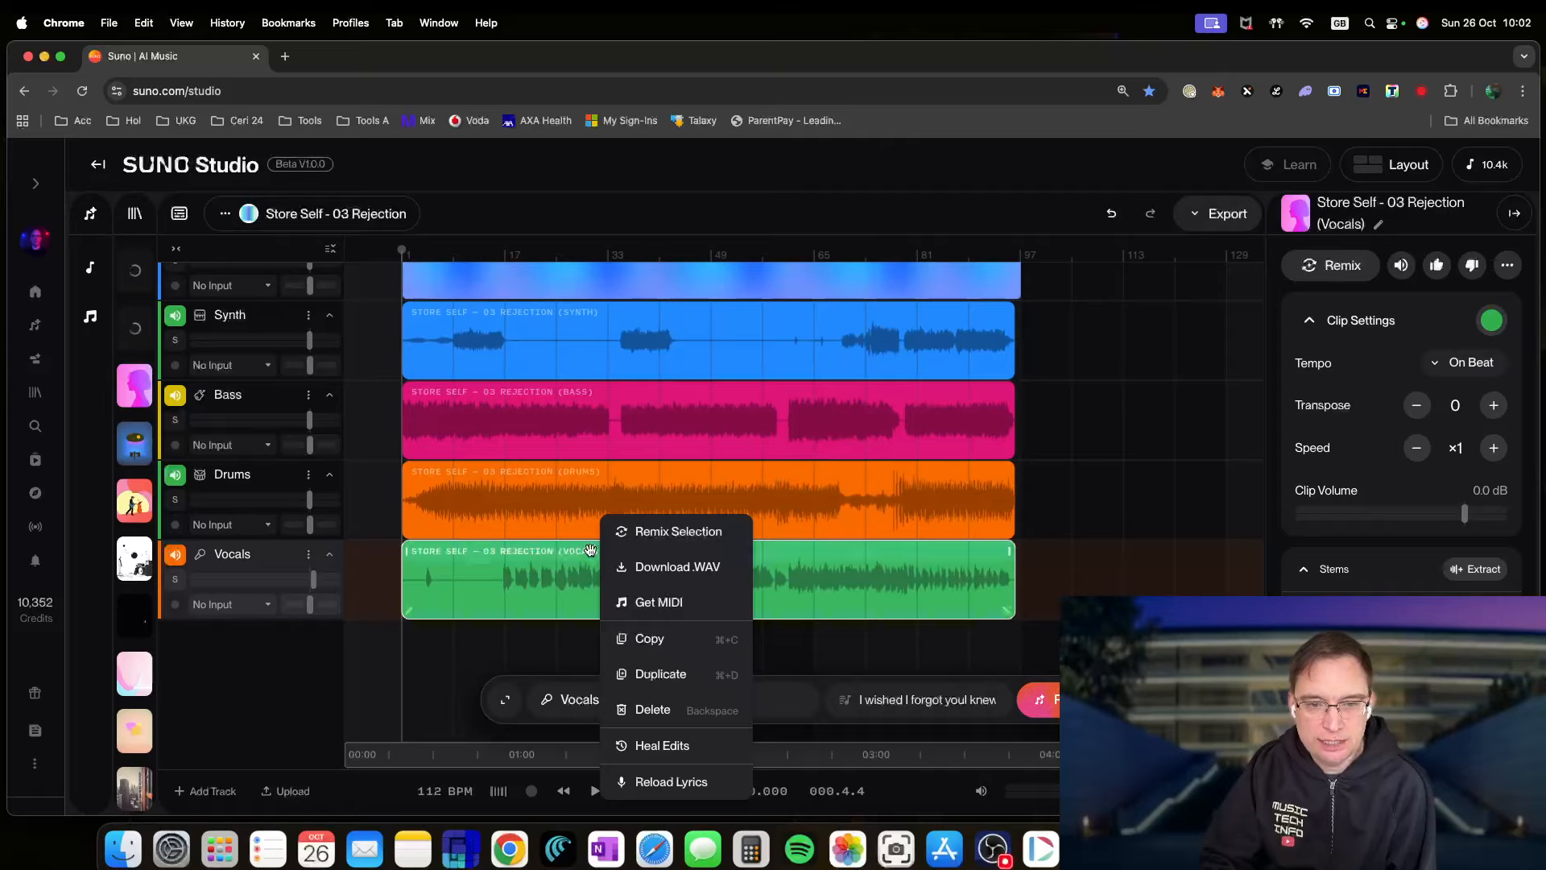
click(642, 534)
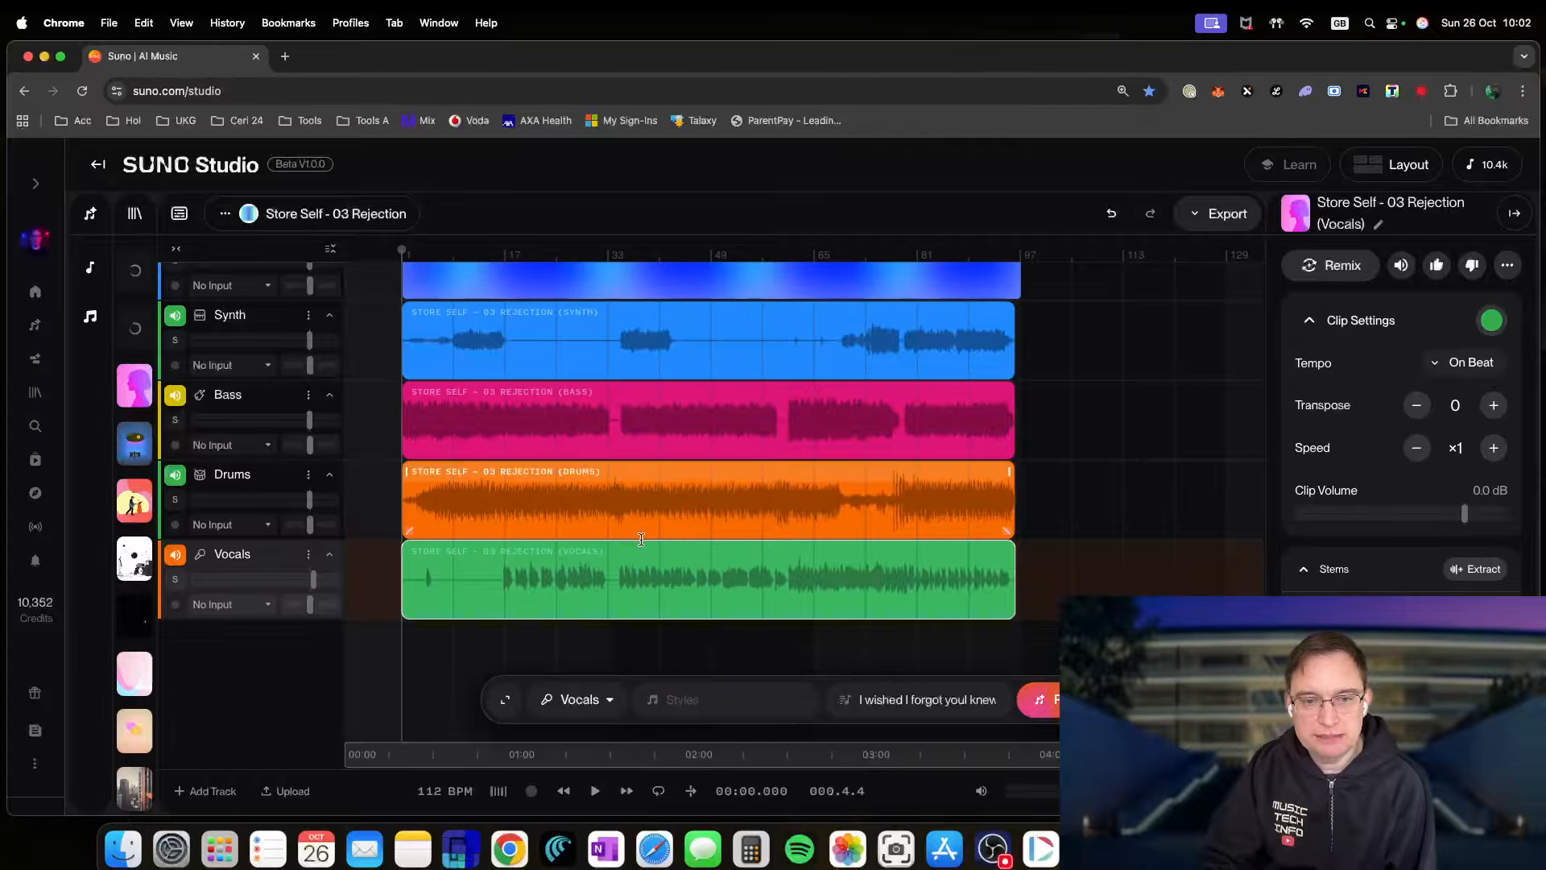
click(634, 601)
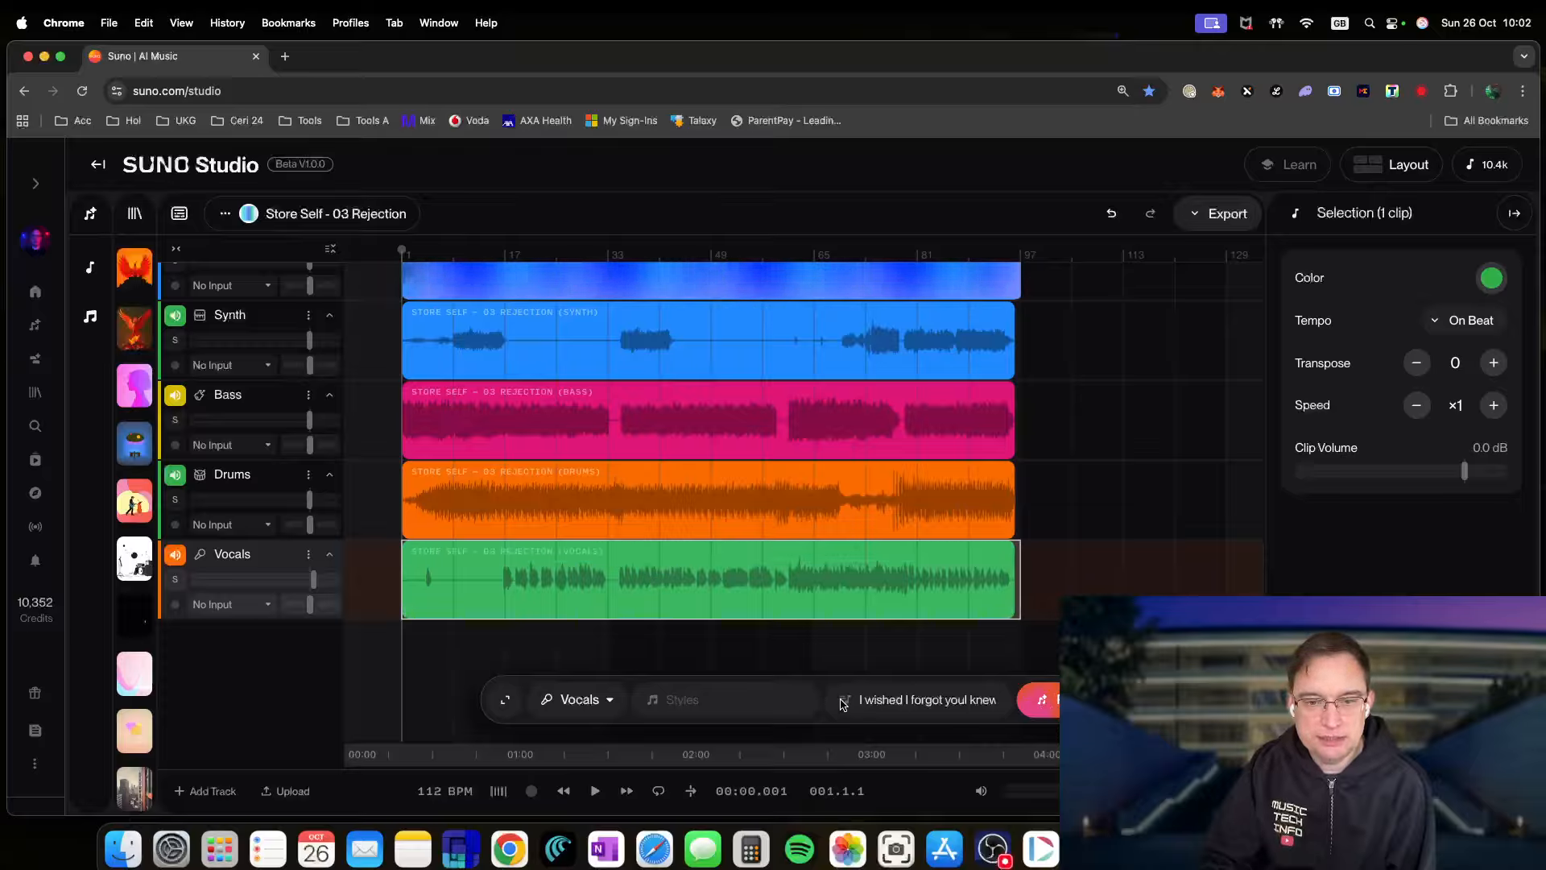
click(895, 702)
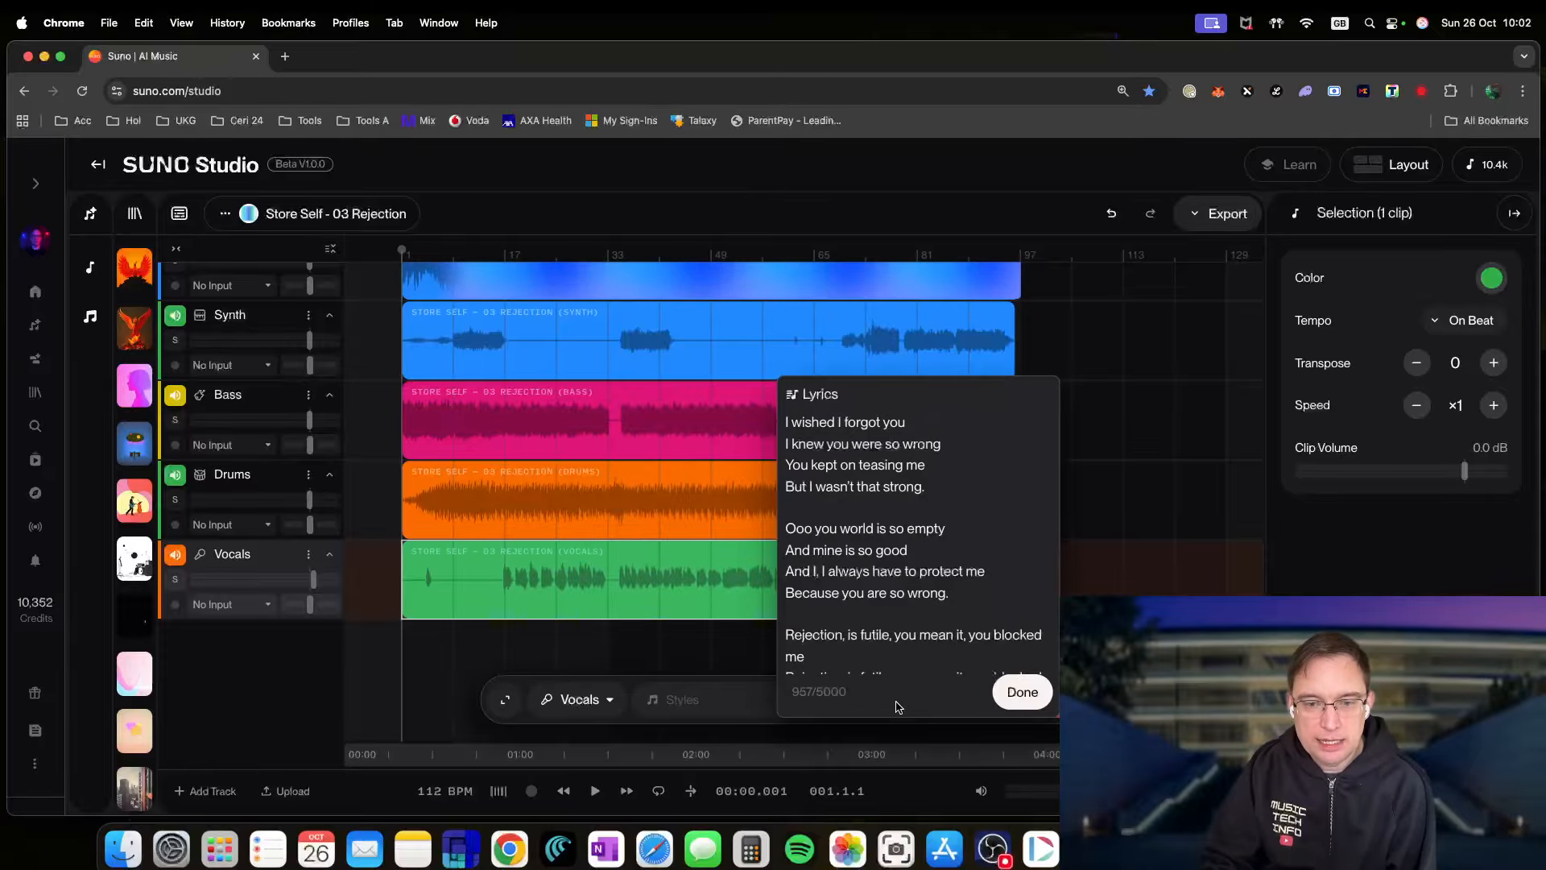
click(1020, 699)
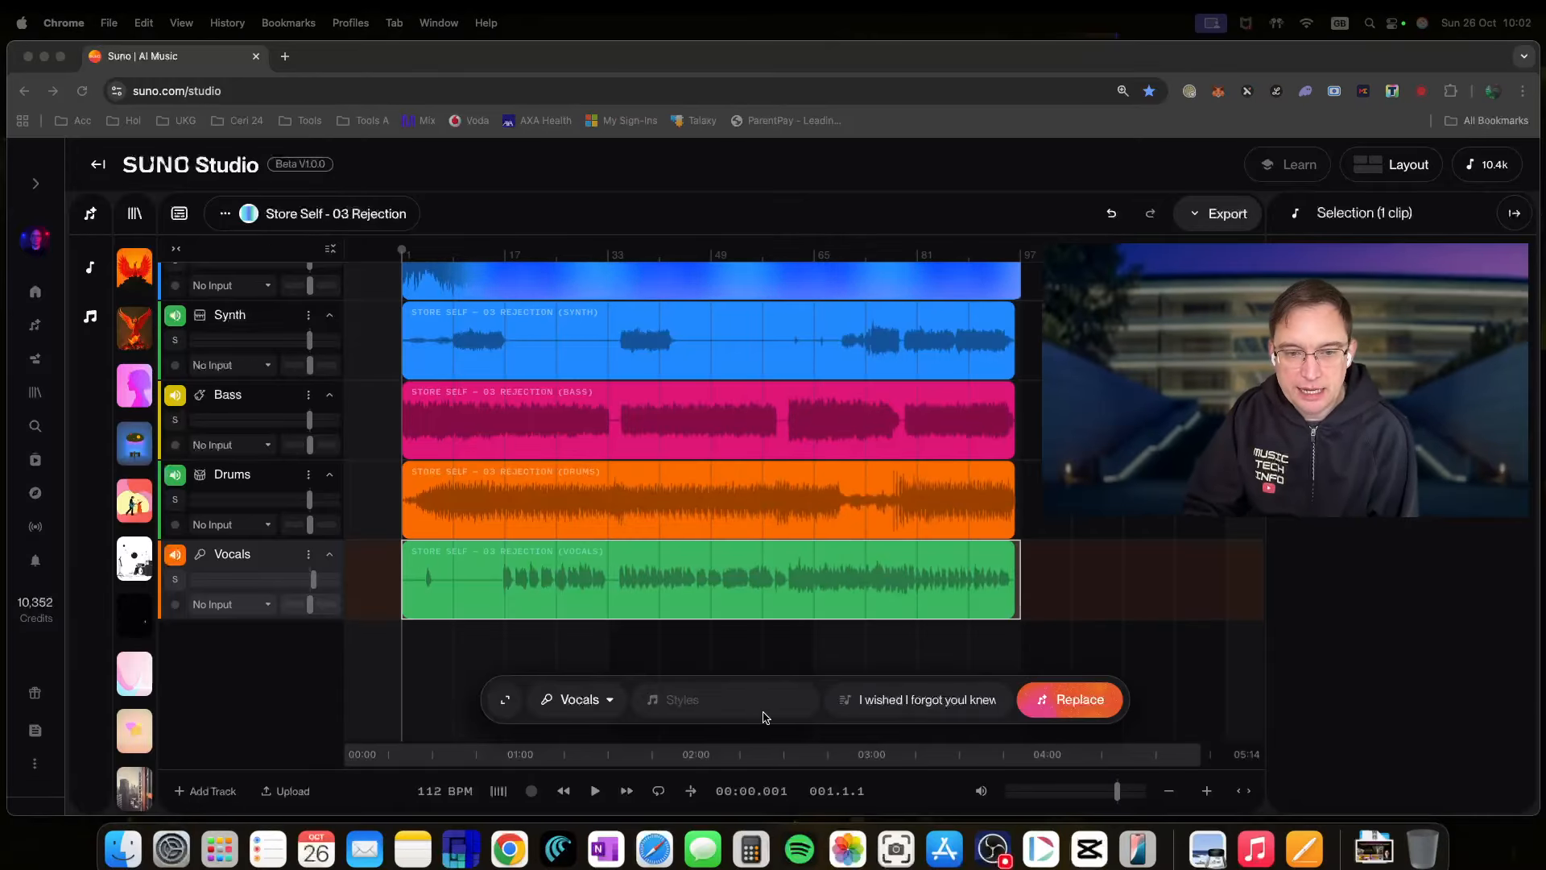
- Regenerate the Vocals clip with style 'female', Audio Influence 85% and Weirdness 20%
click(709, 700)
text(female)
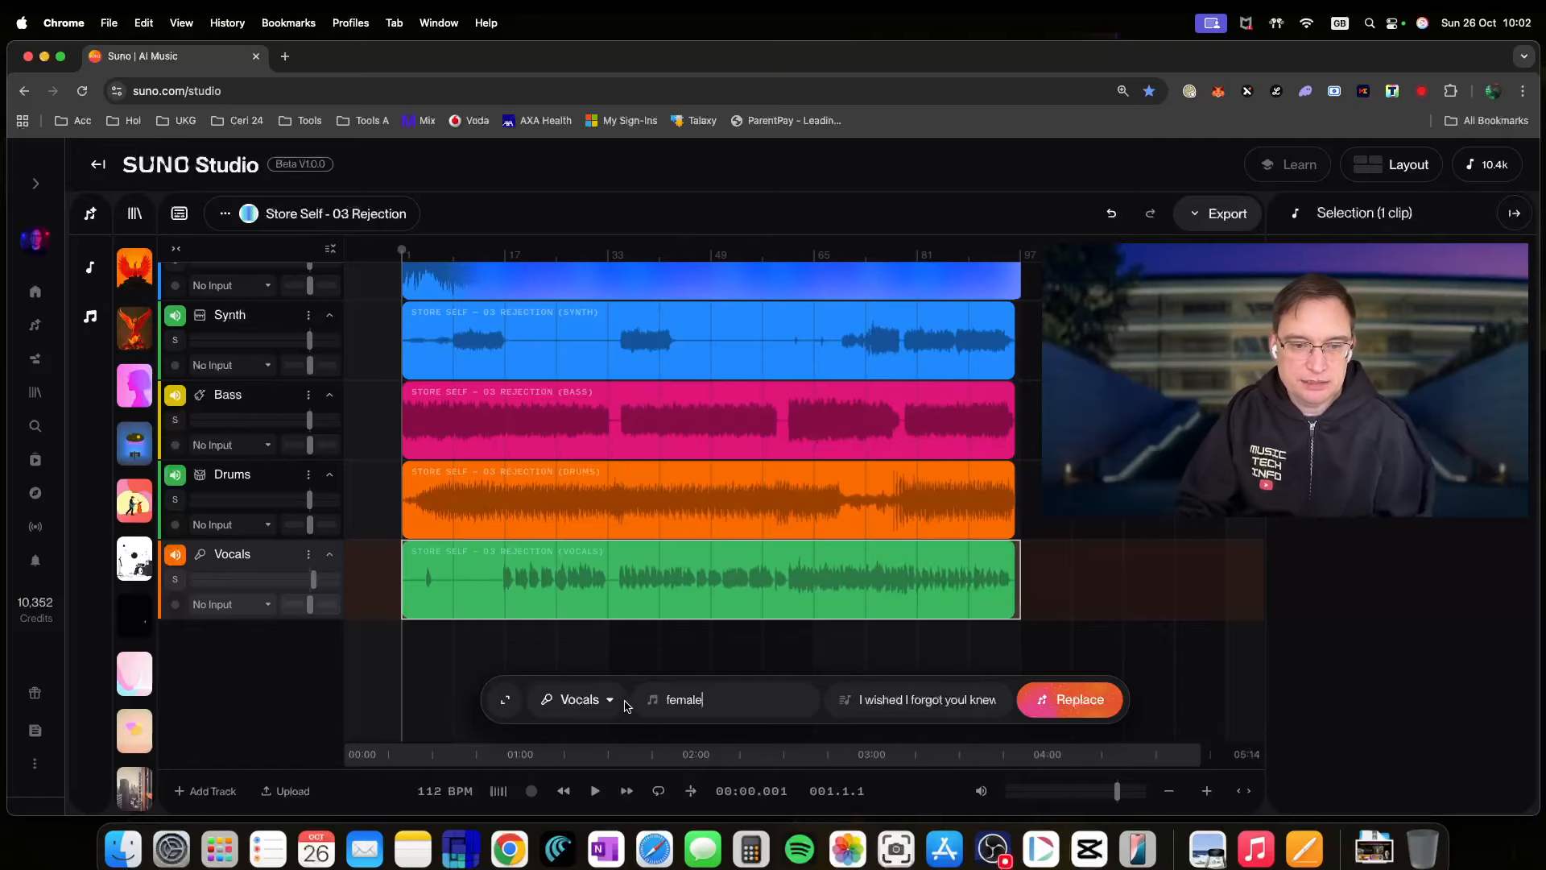
click(504, 700)
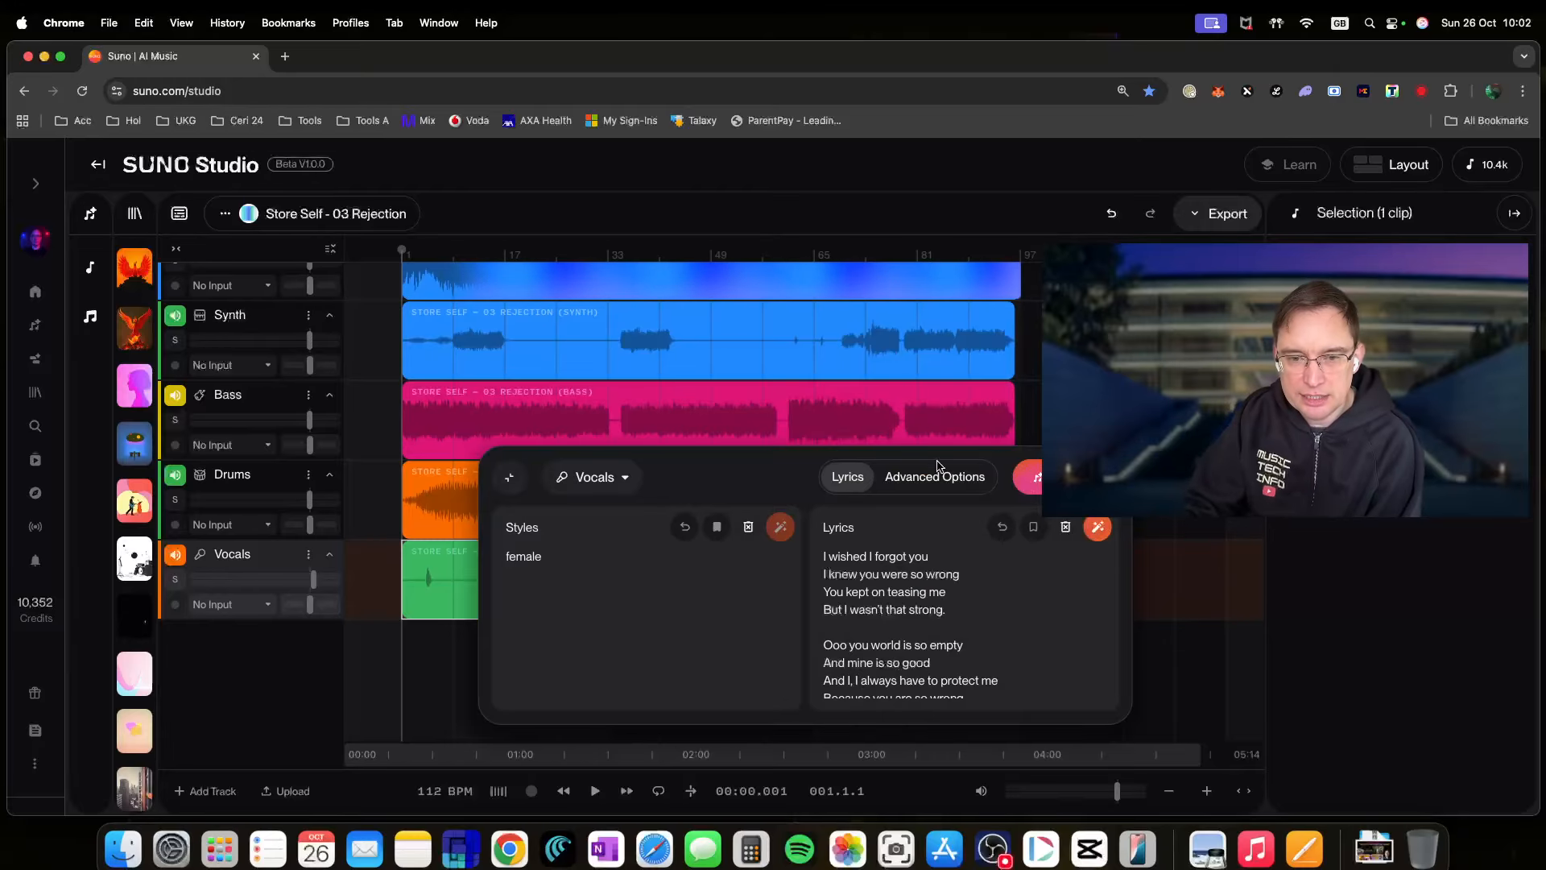
click(921, 482)
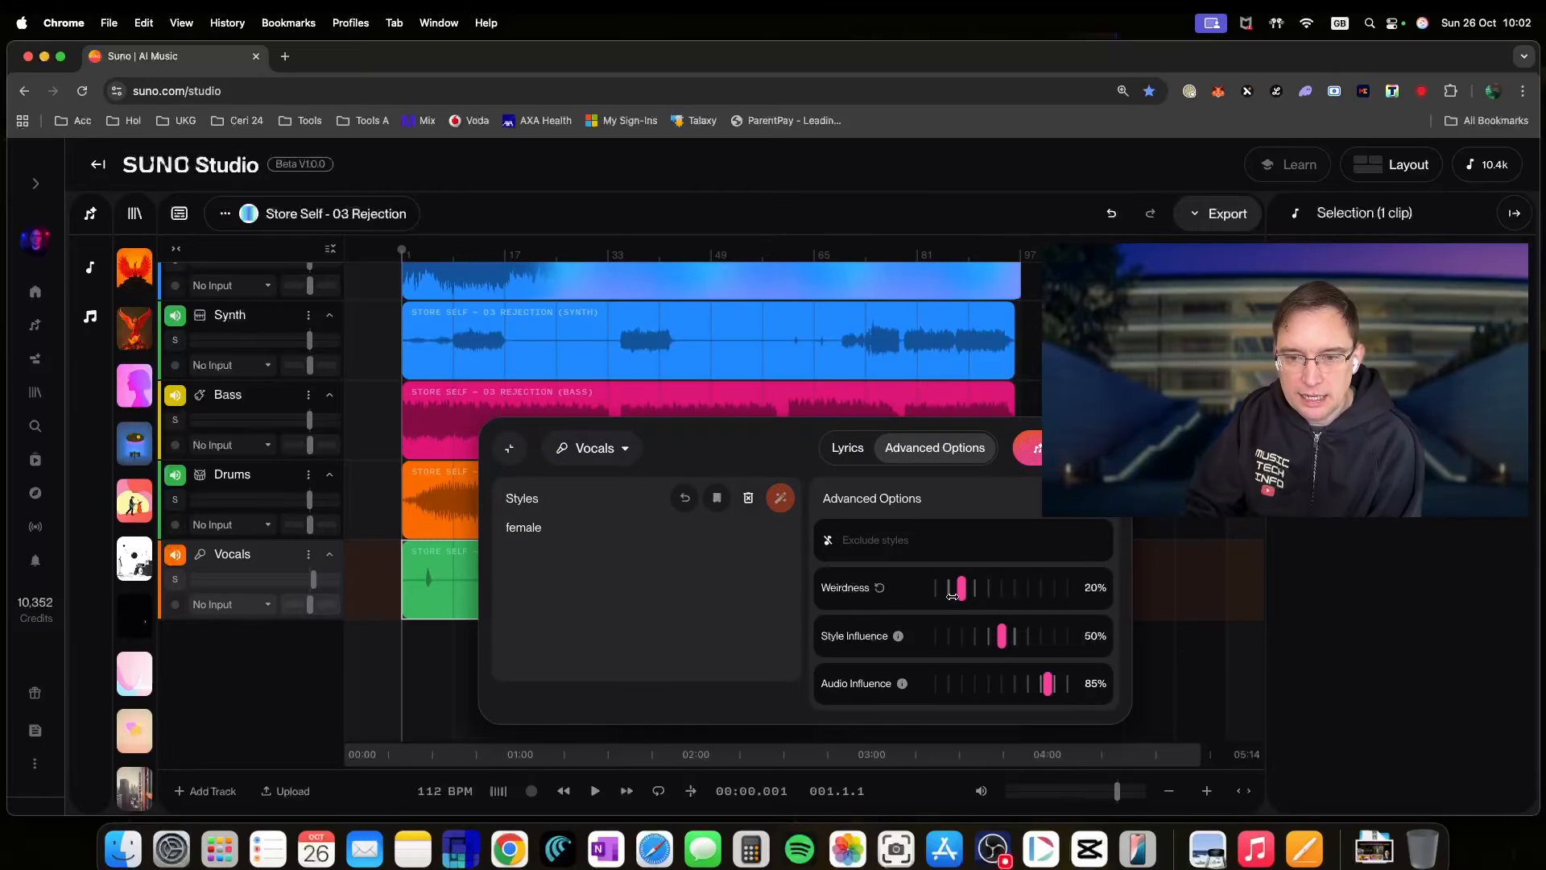
click(1063, 448)
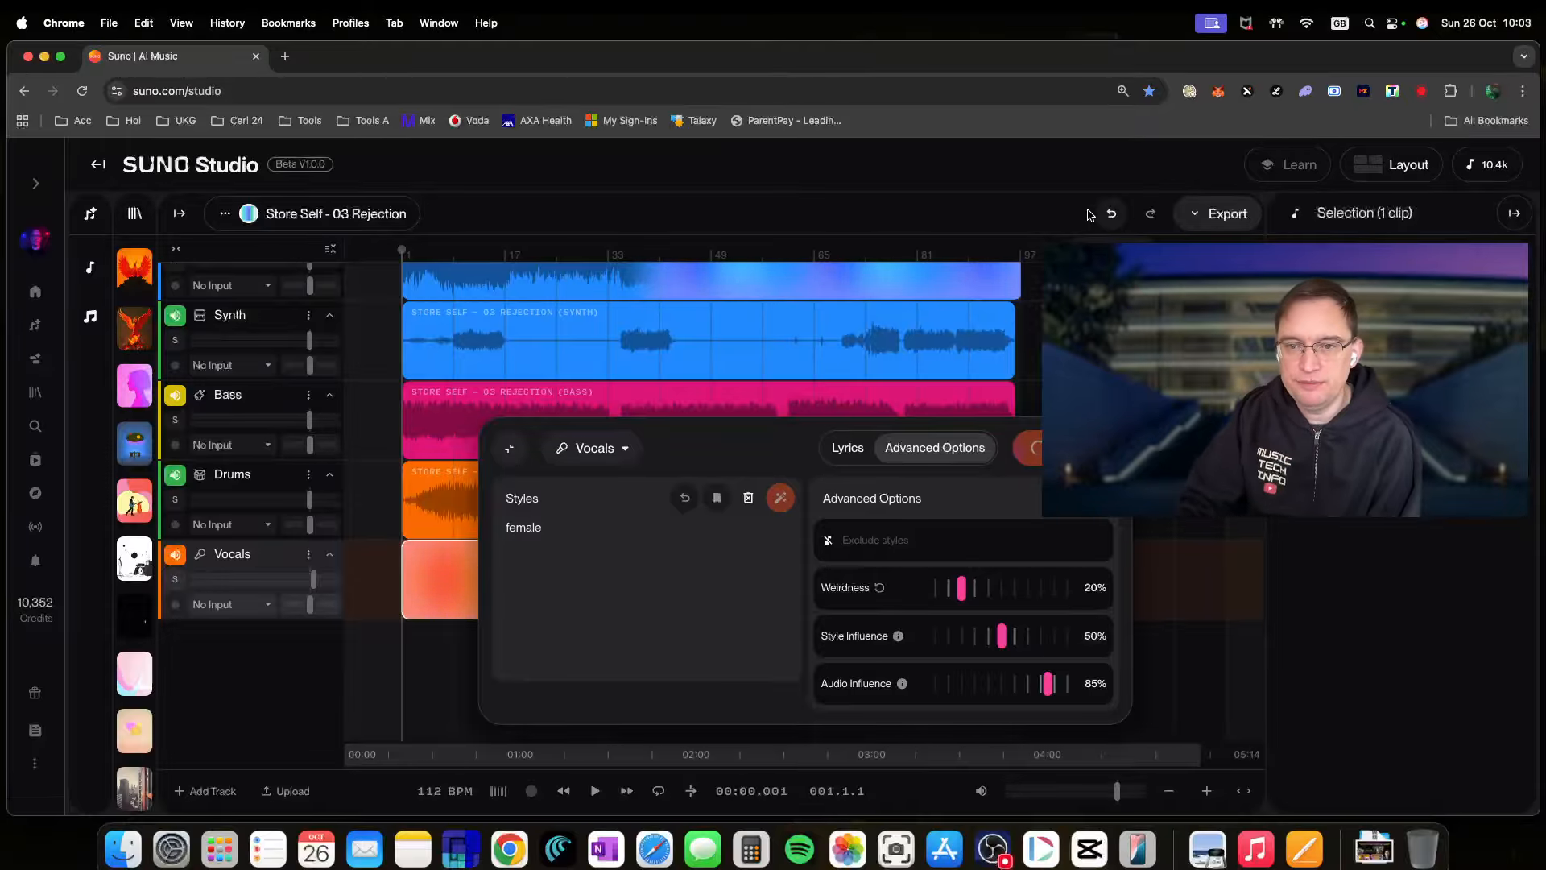
- Collapse the generation panel and rename the 'New Vocals' track to 'New Backing Vocals'
click(1086, 340)
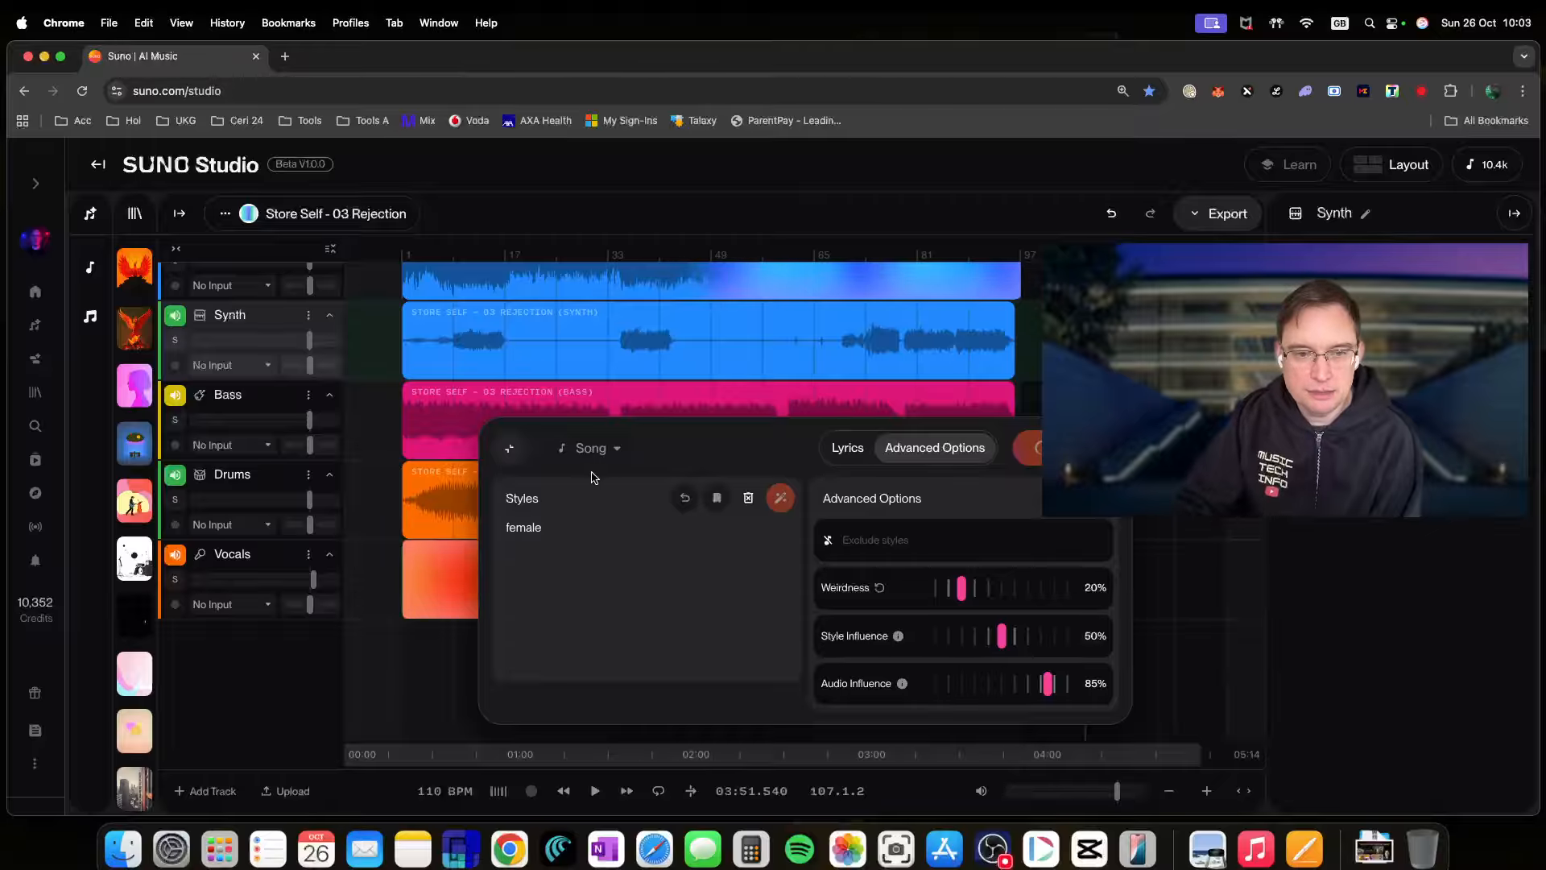
click(509, 448)
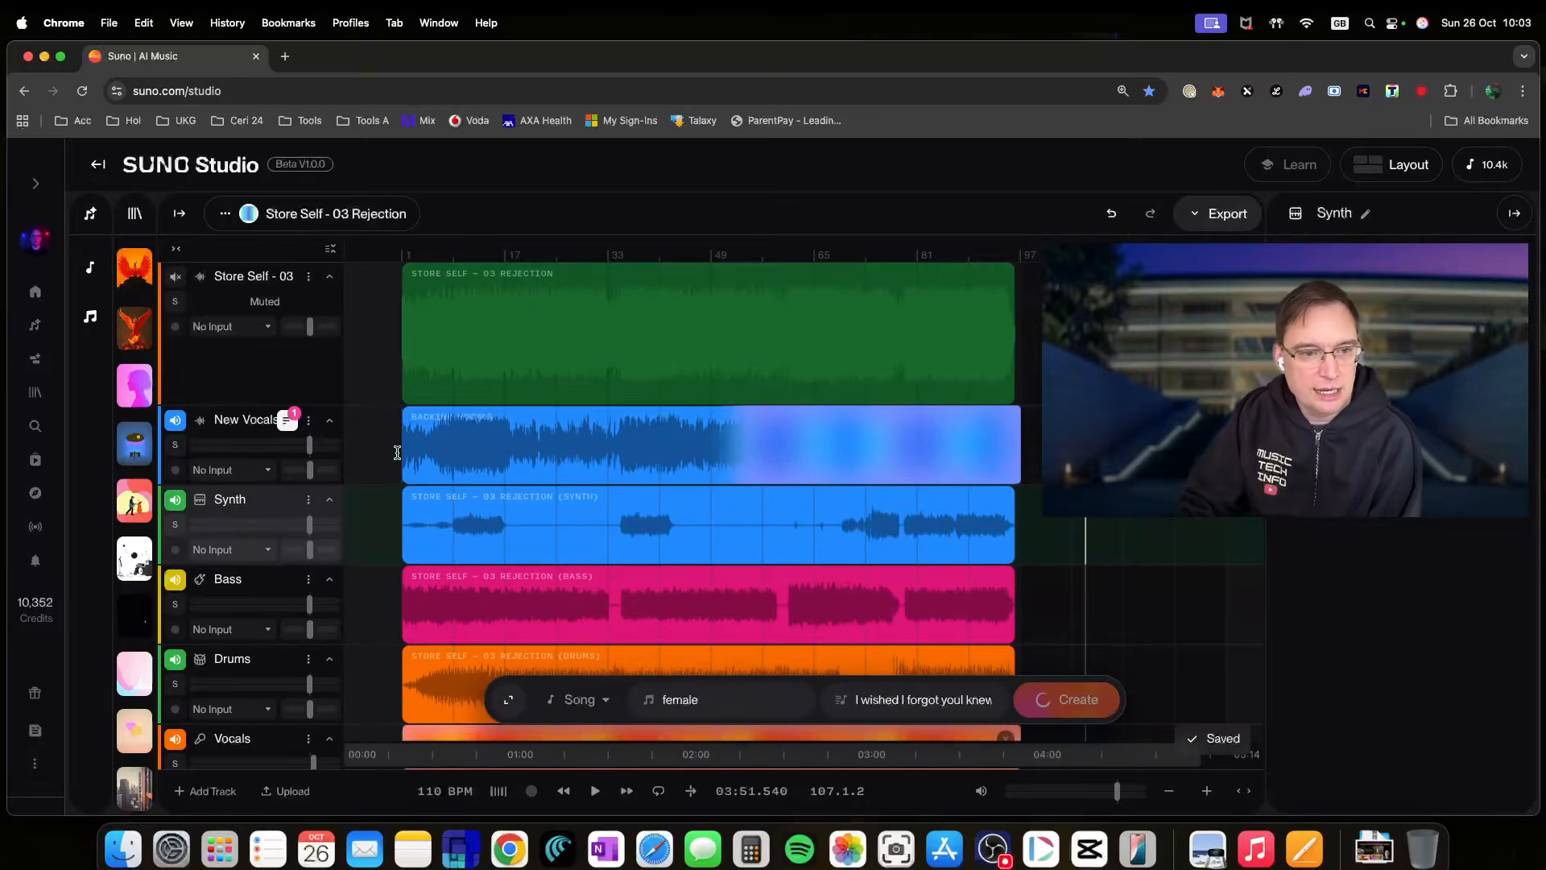
double_click(249, 420)
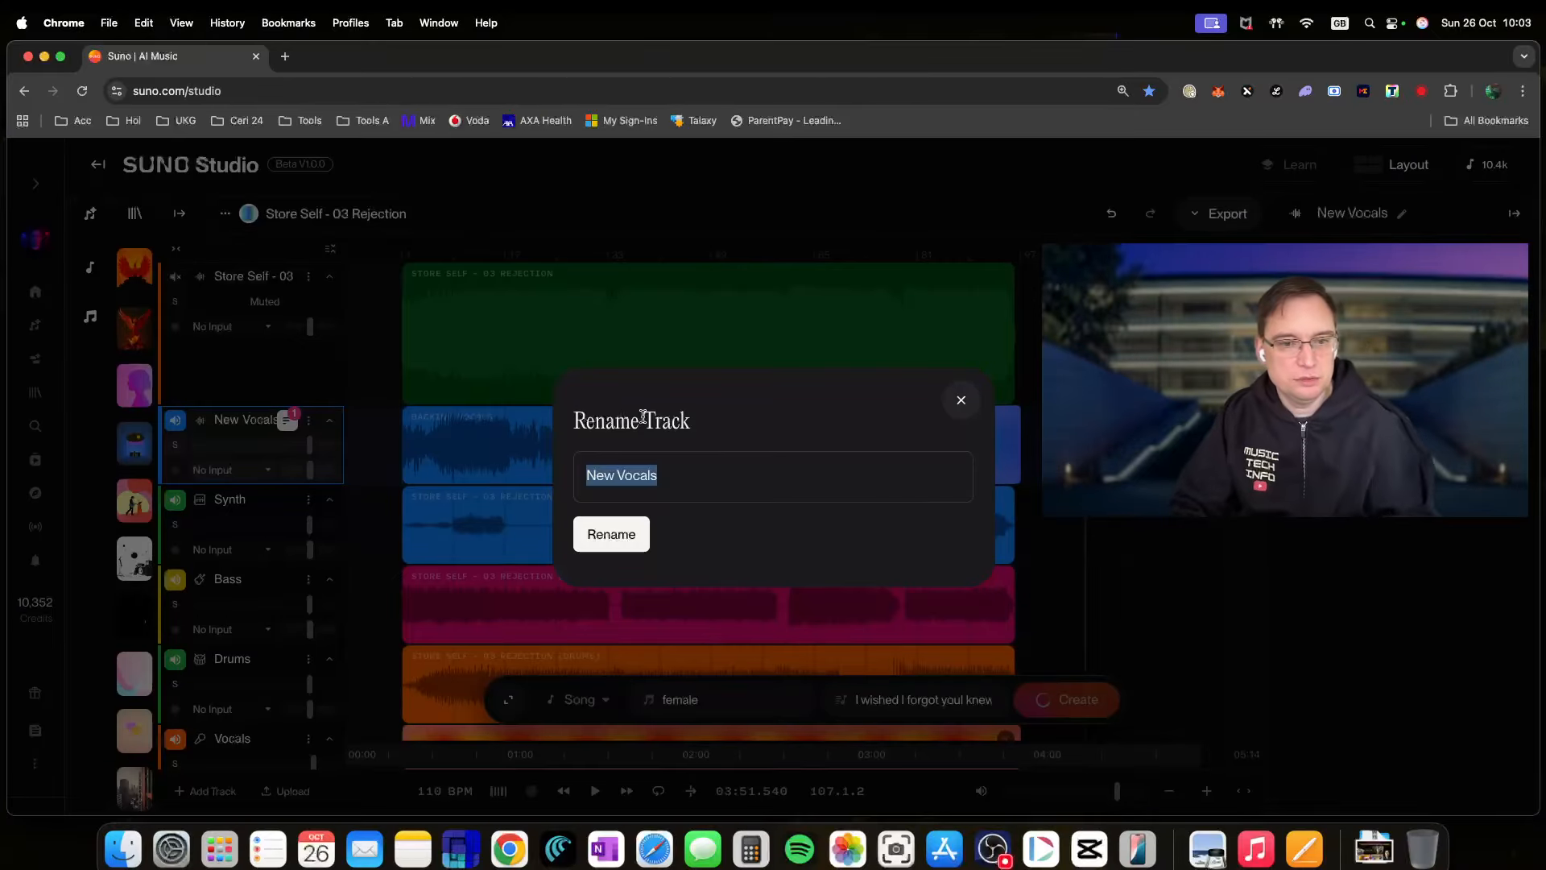
click(603, 478)
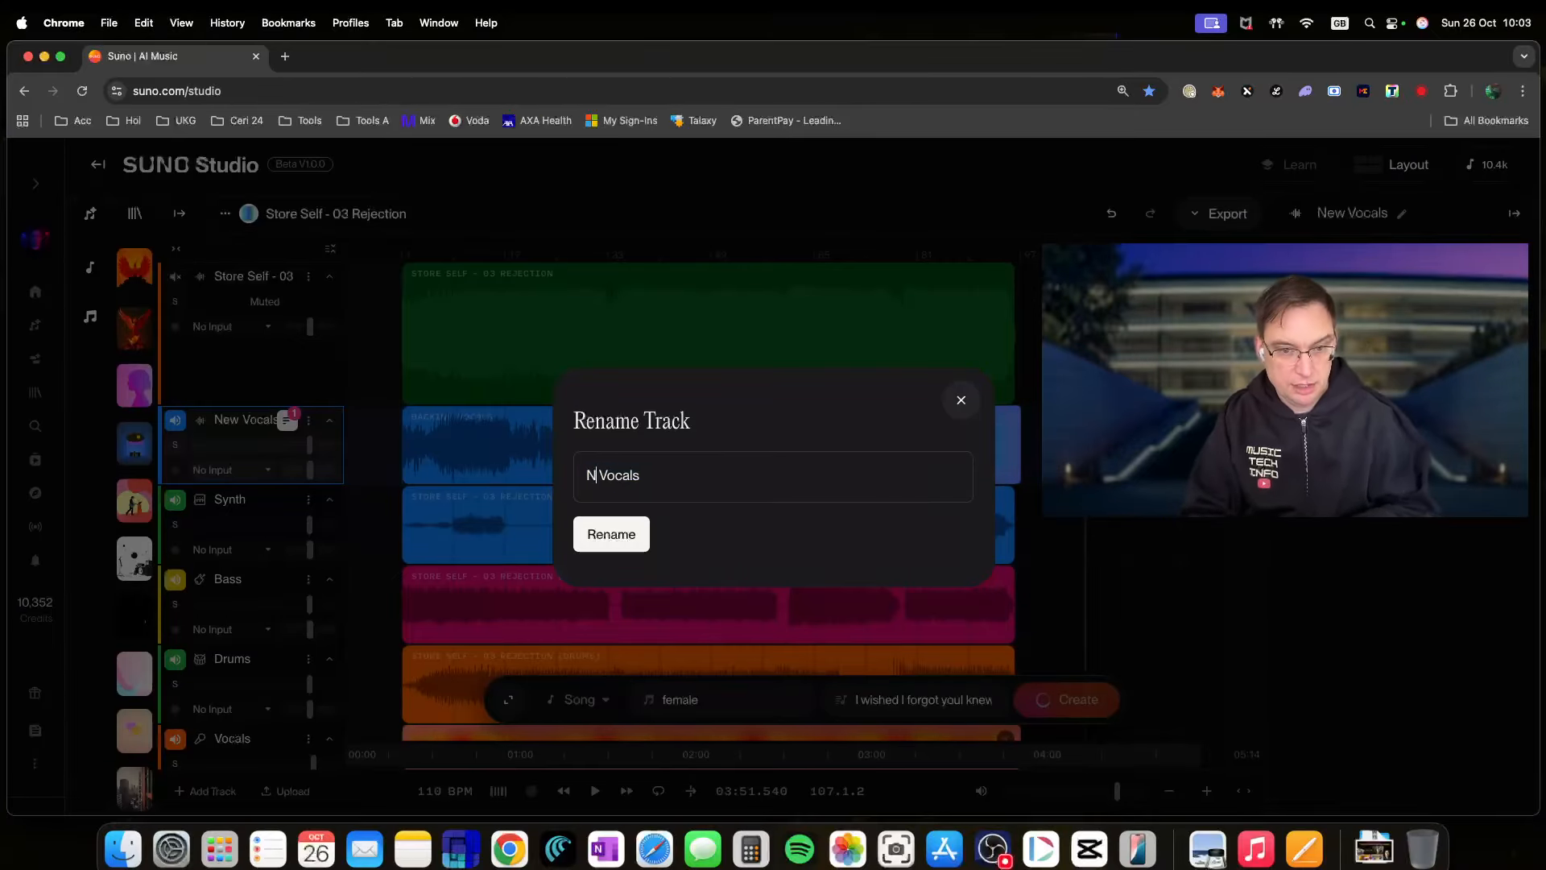
text(ew Backing)
click(634, 538)
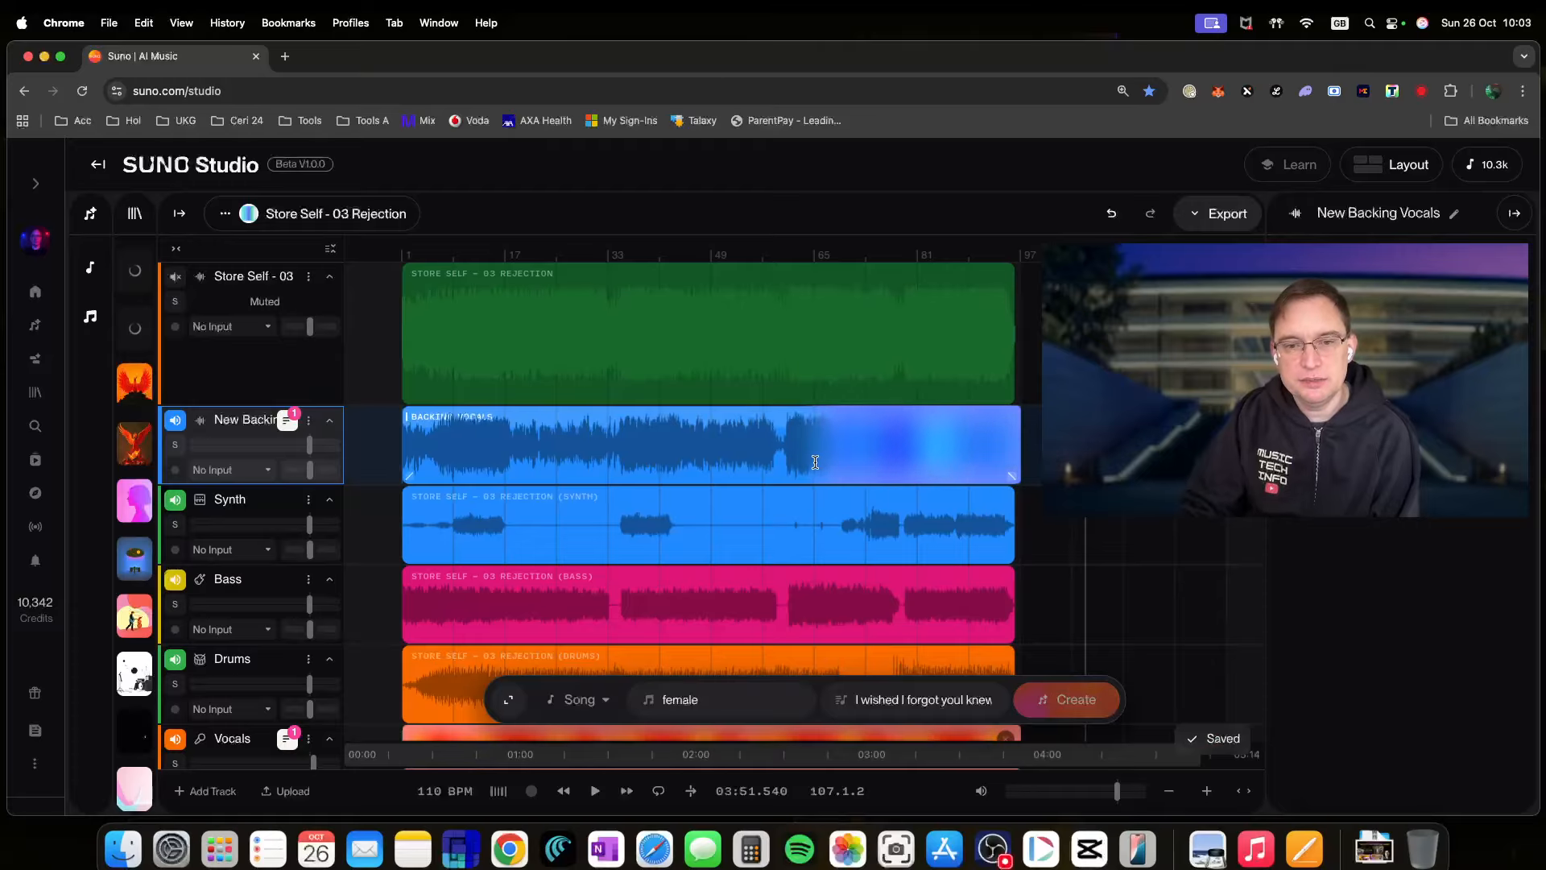
- Show the backing vocals take versions and mute the Vocals track
scroll(1025, 559, down, 3)
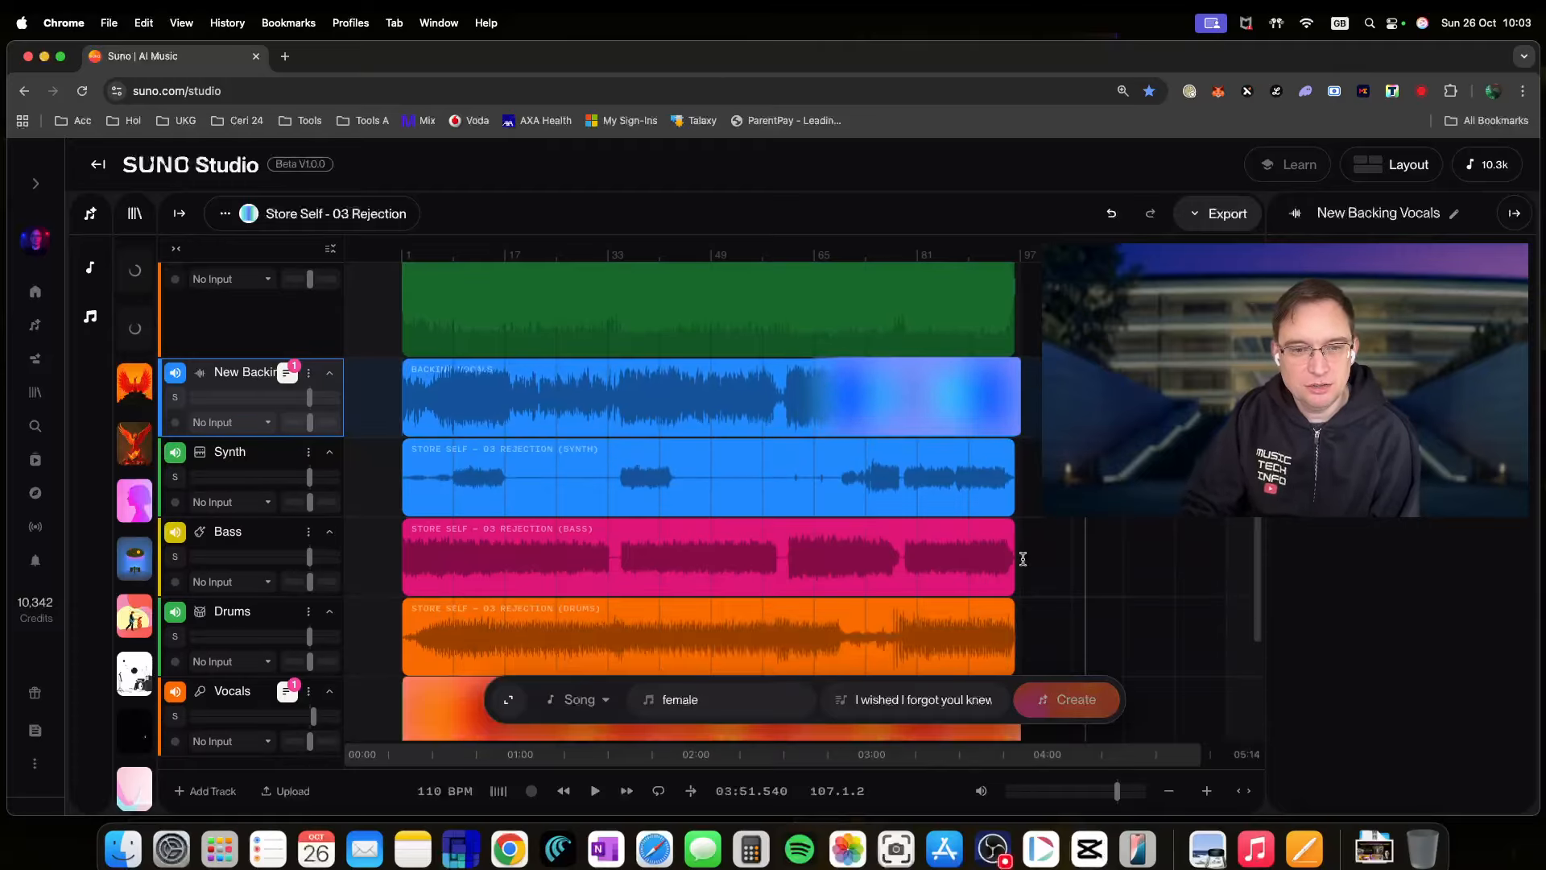
scroll(1035, 561, up, 1)
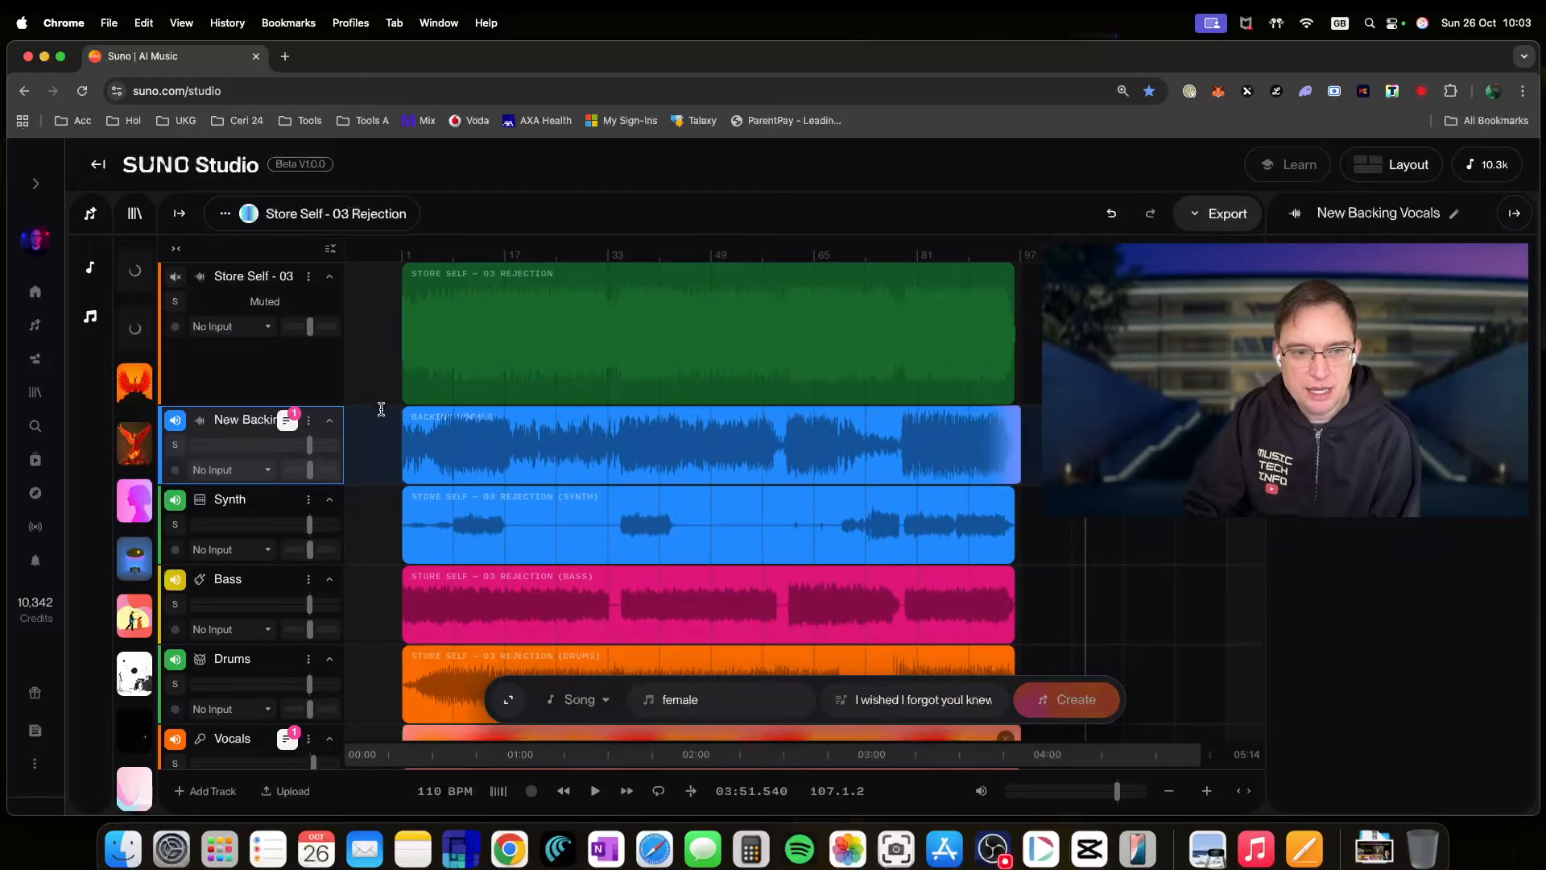
click(287, 424)
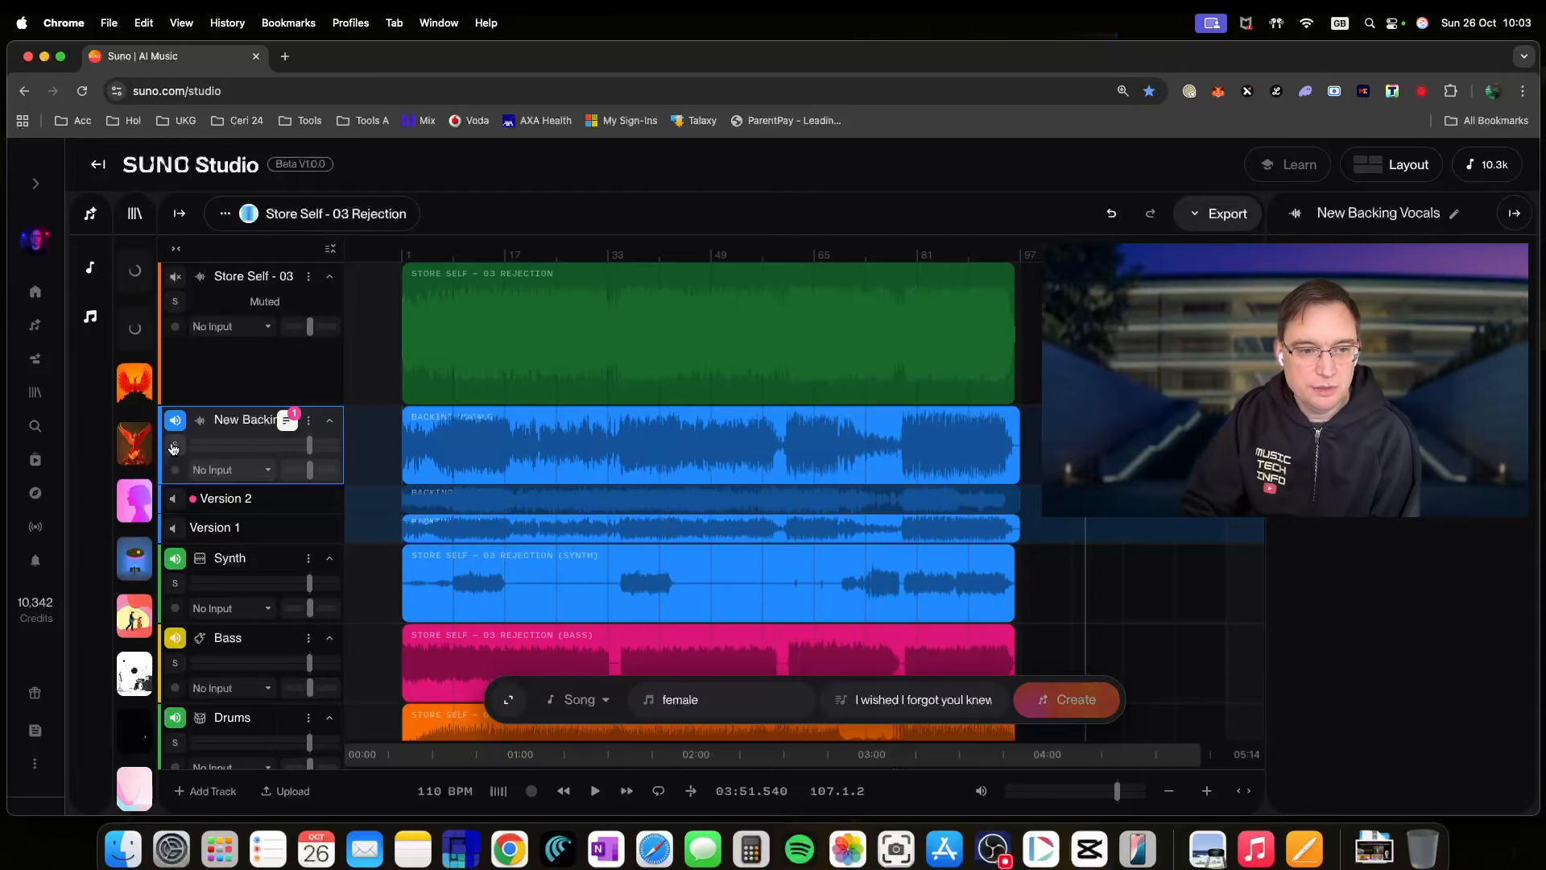
scroll(309, 565, down, 3)
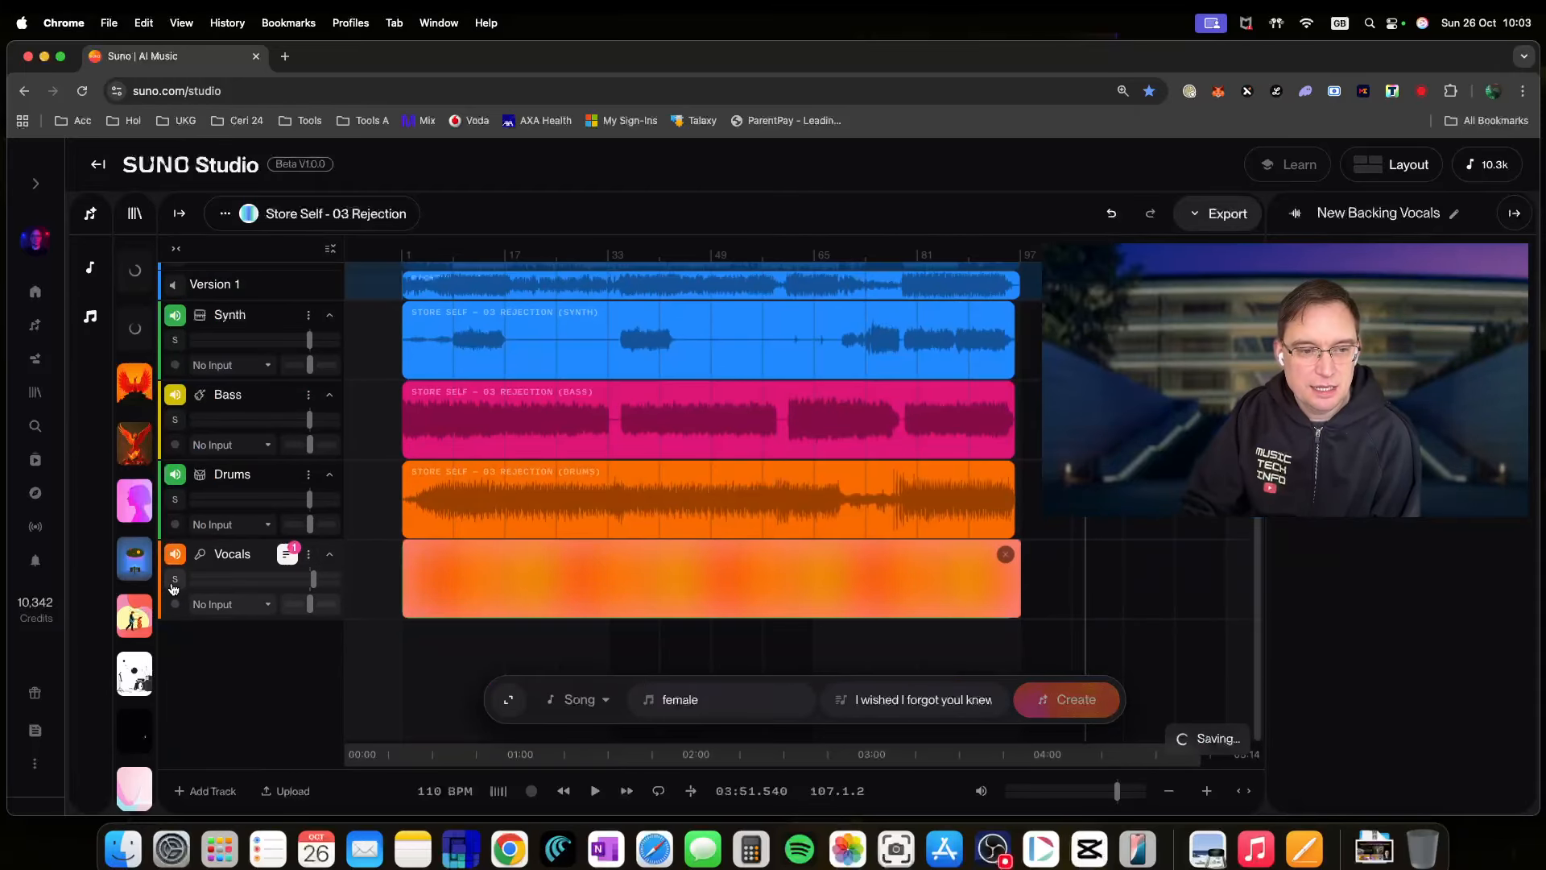
click(171, 556)
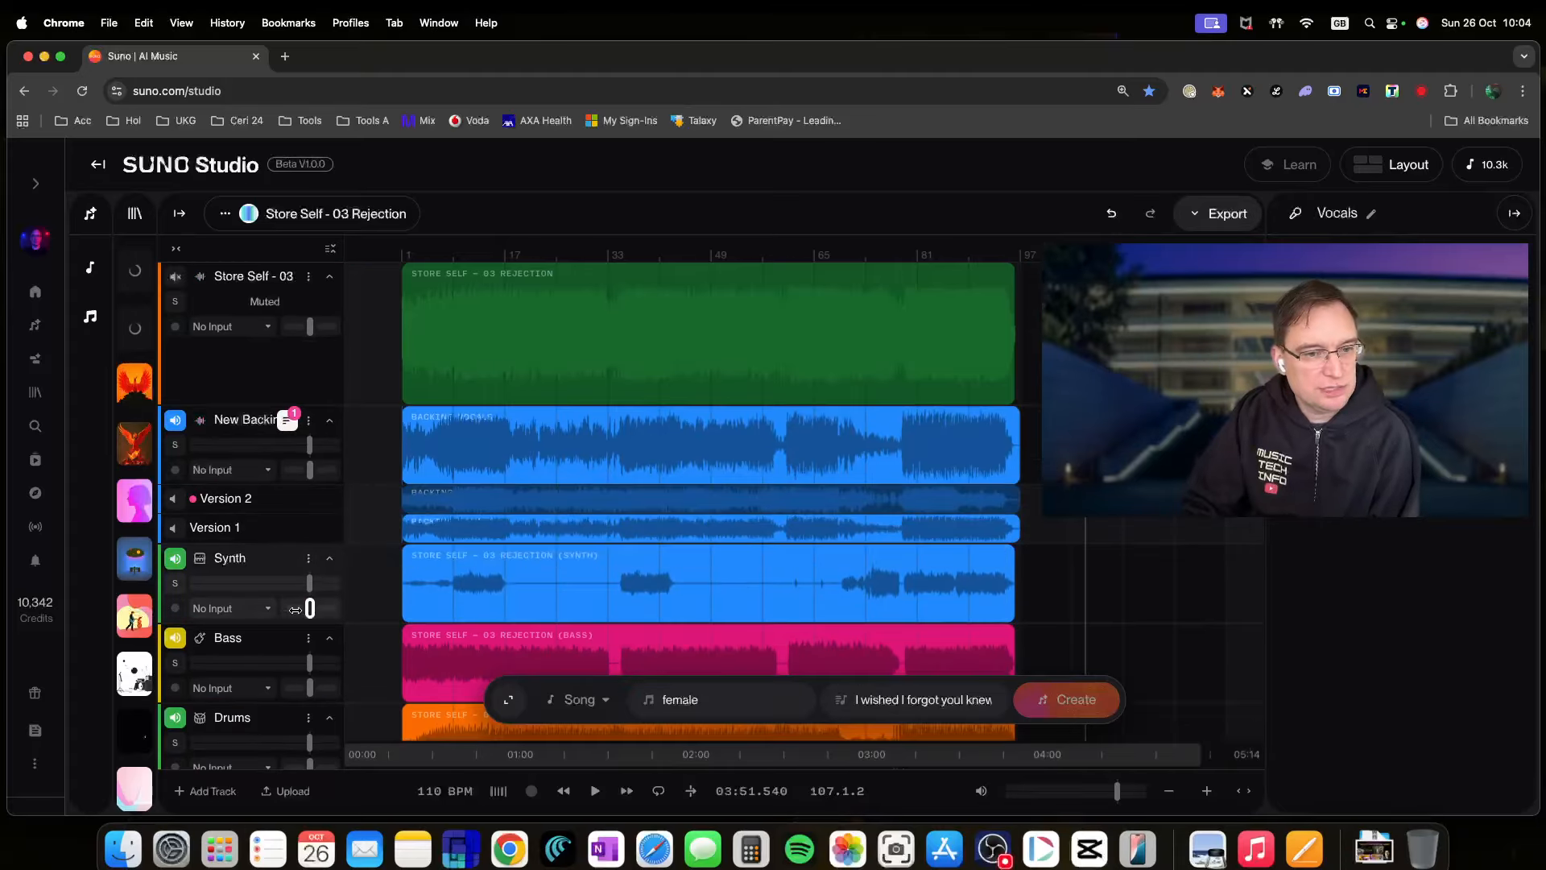
- Solo the New Backing Vocals track, play it from the start, and select its Backing Vocals clip
click(564, 791)
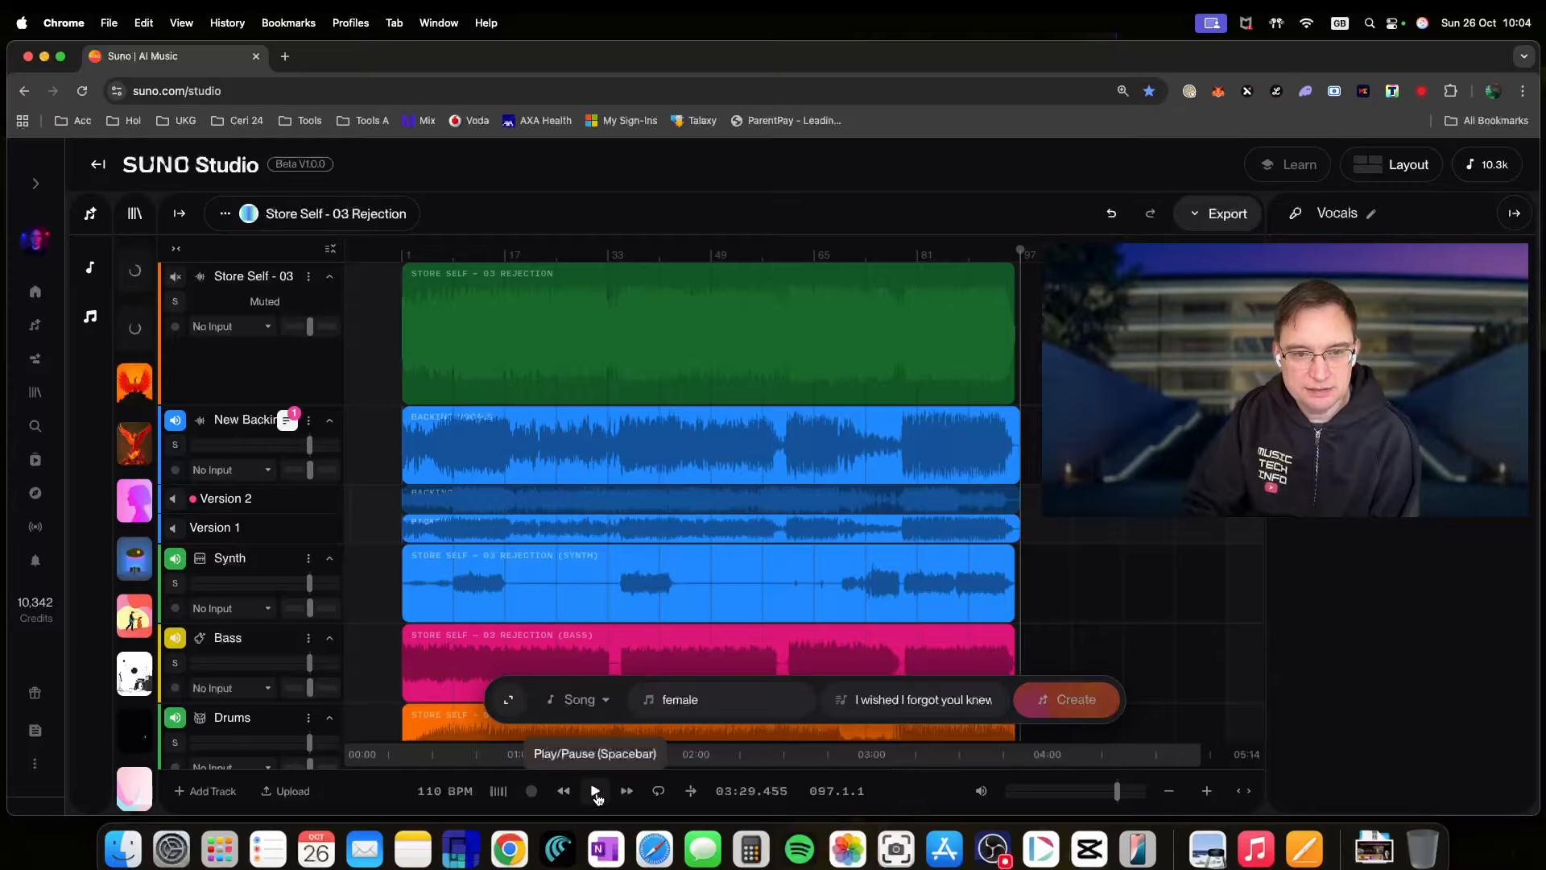
click(596, 793)
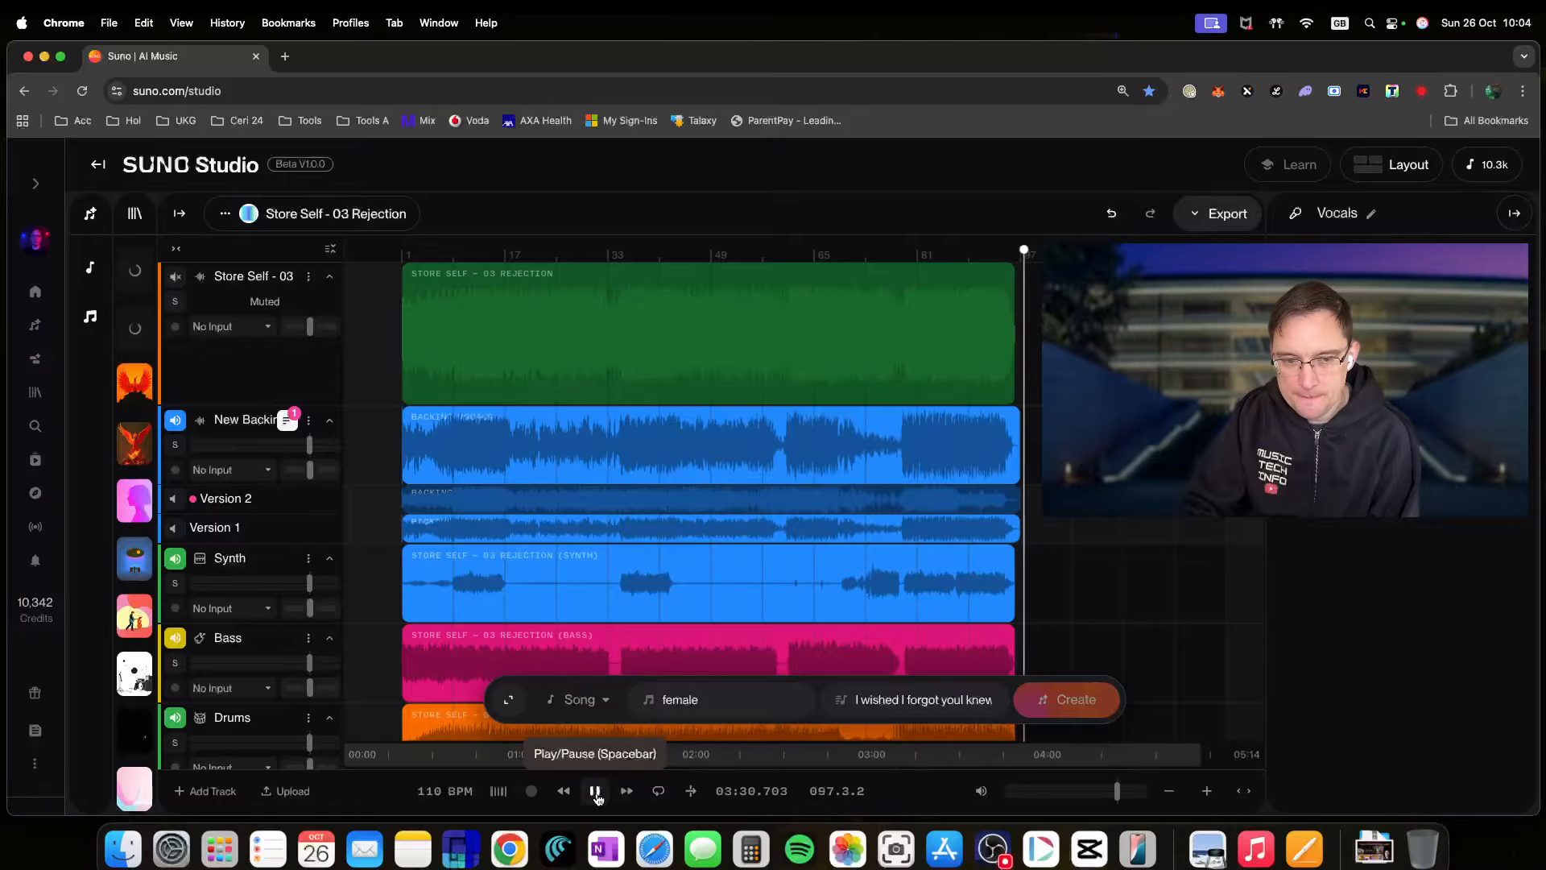
click(566, 793)
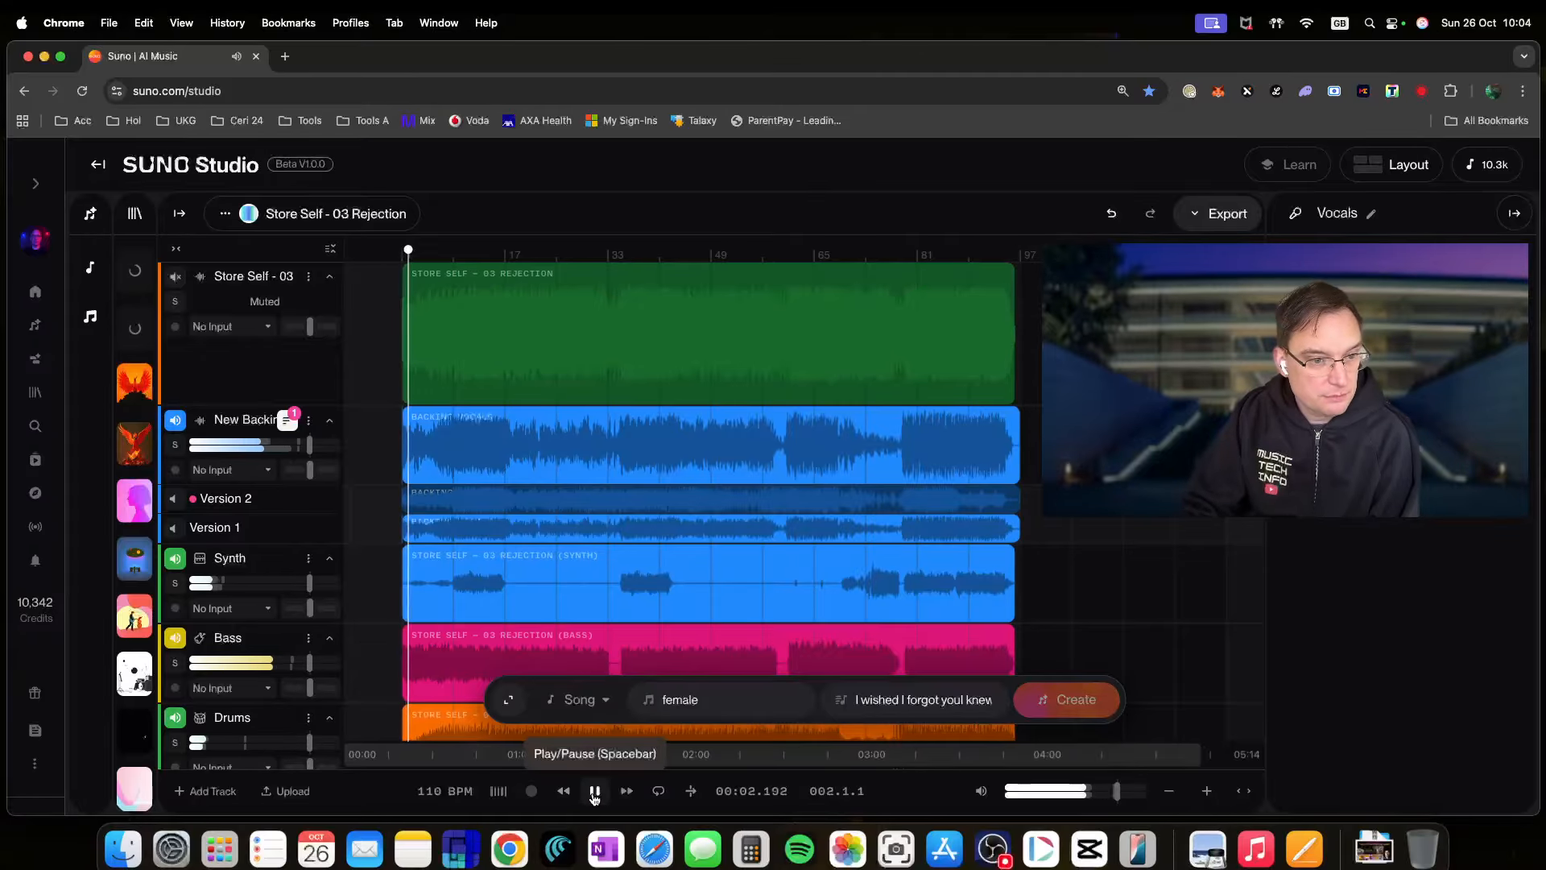
click(594, 794)
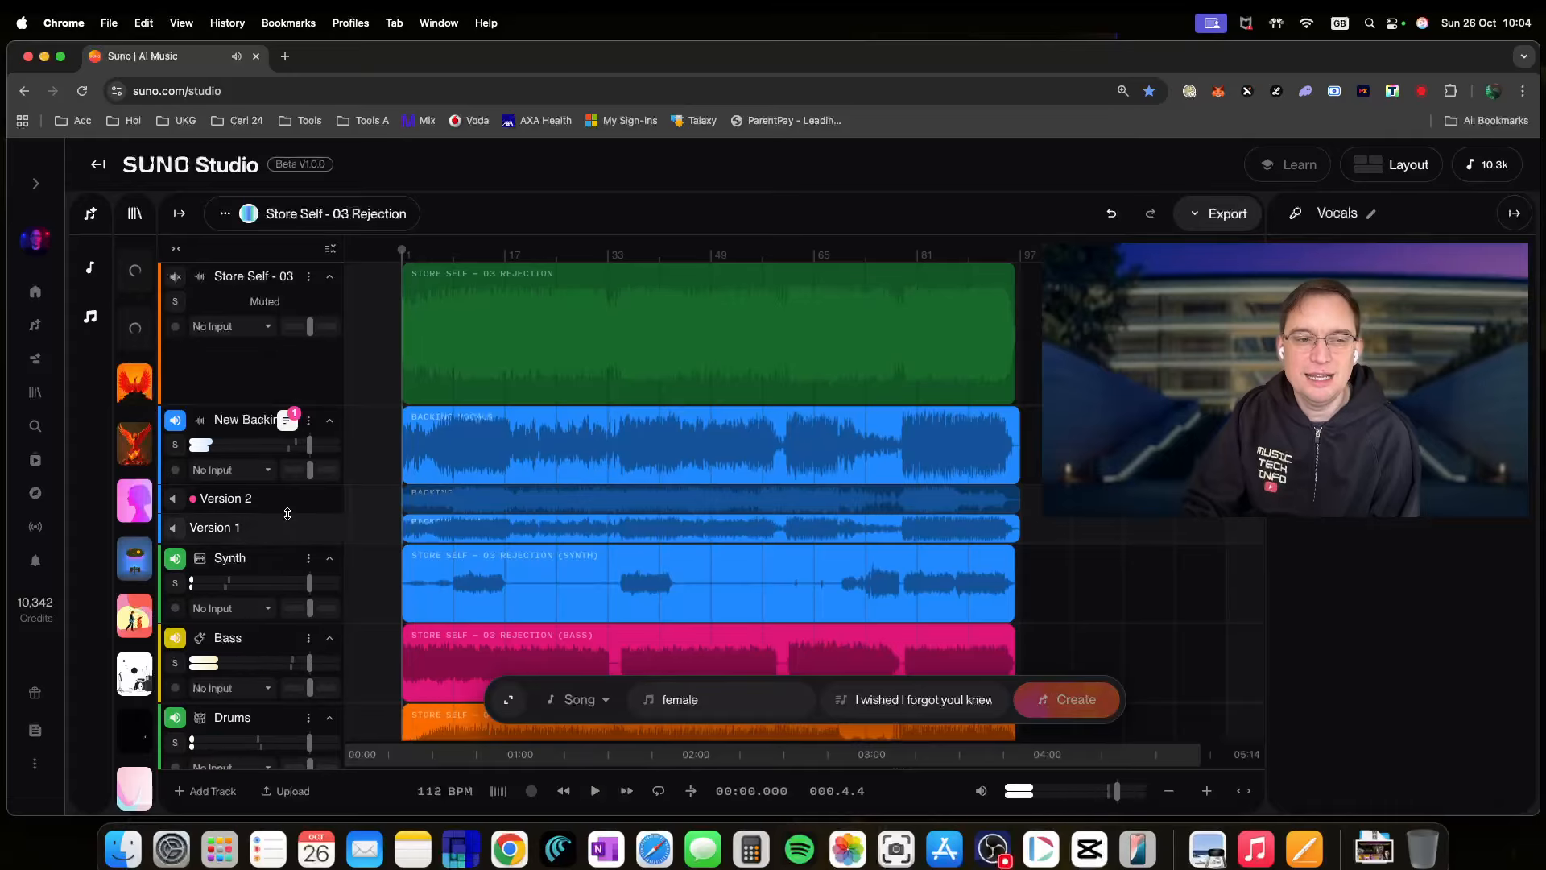
click(175, 447)
click(594, 791)
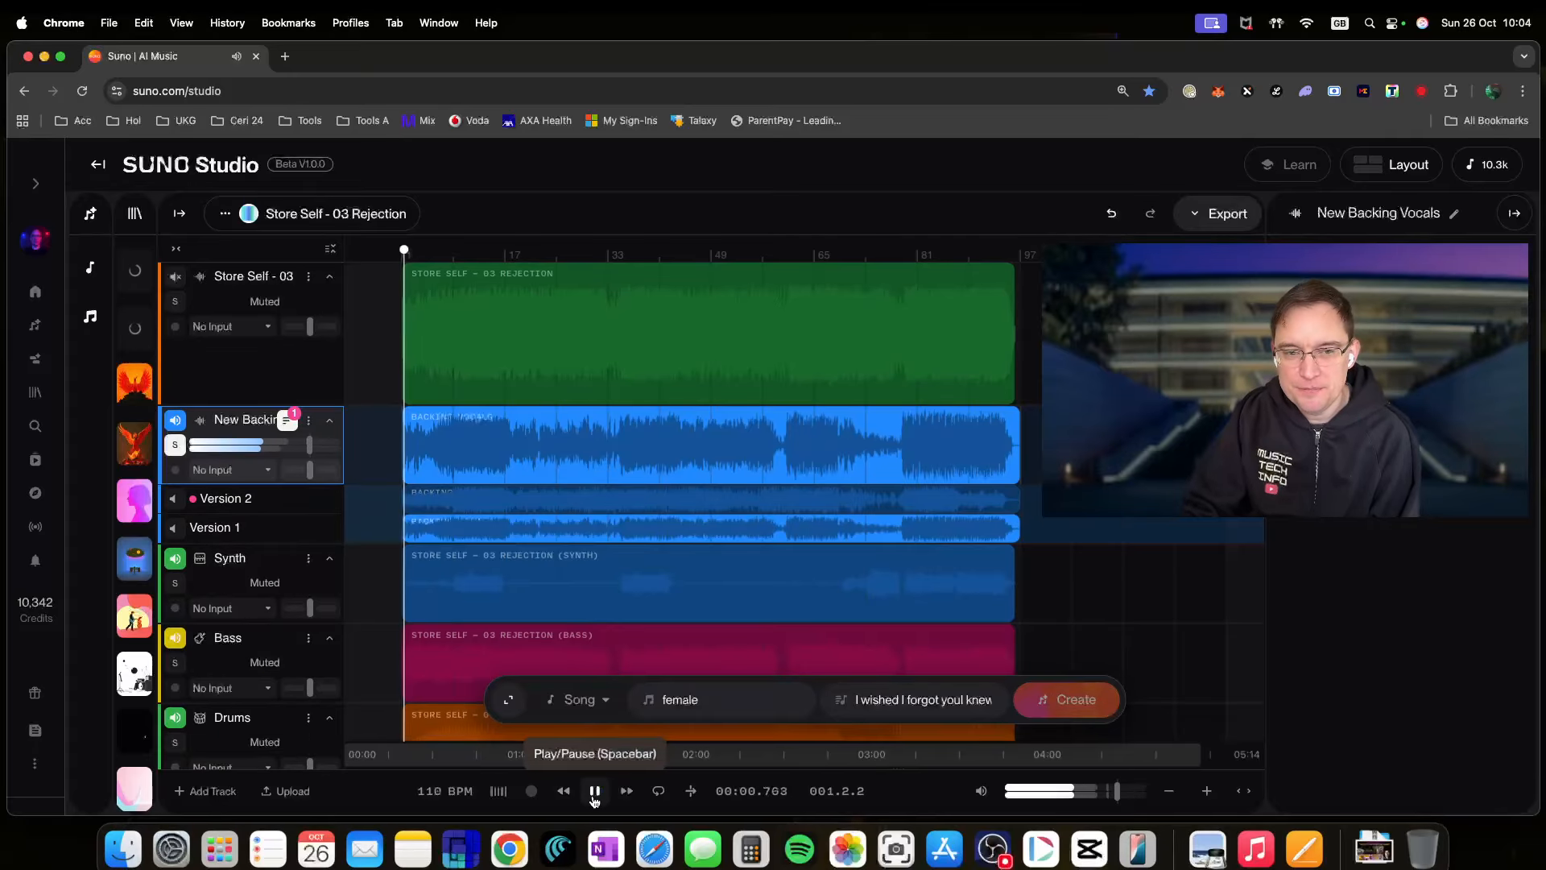
click(594, 792)
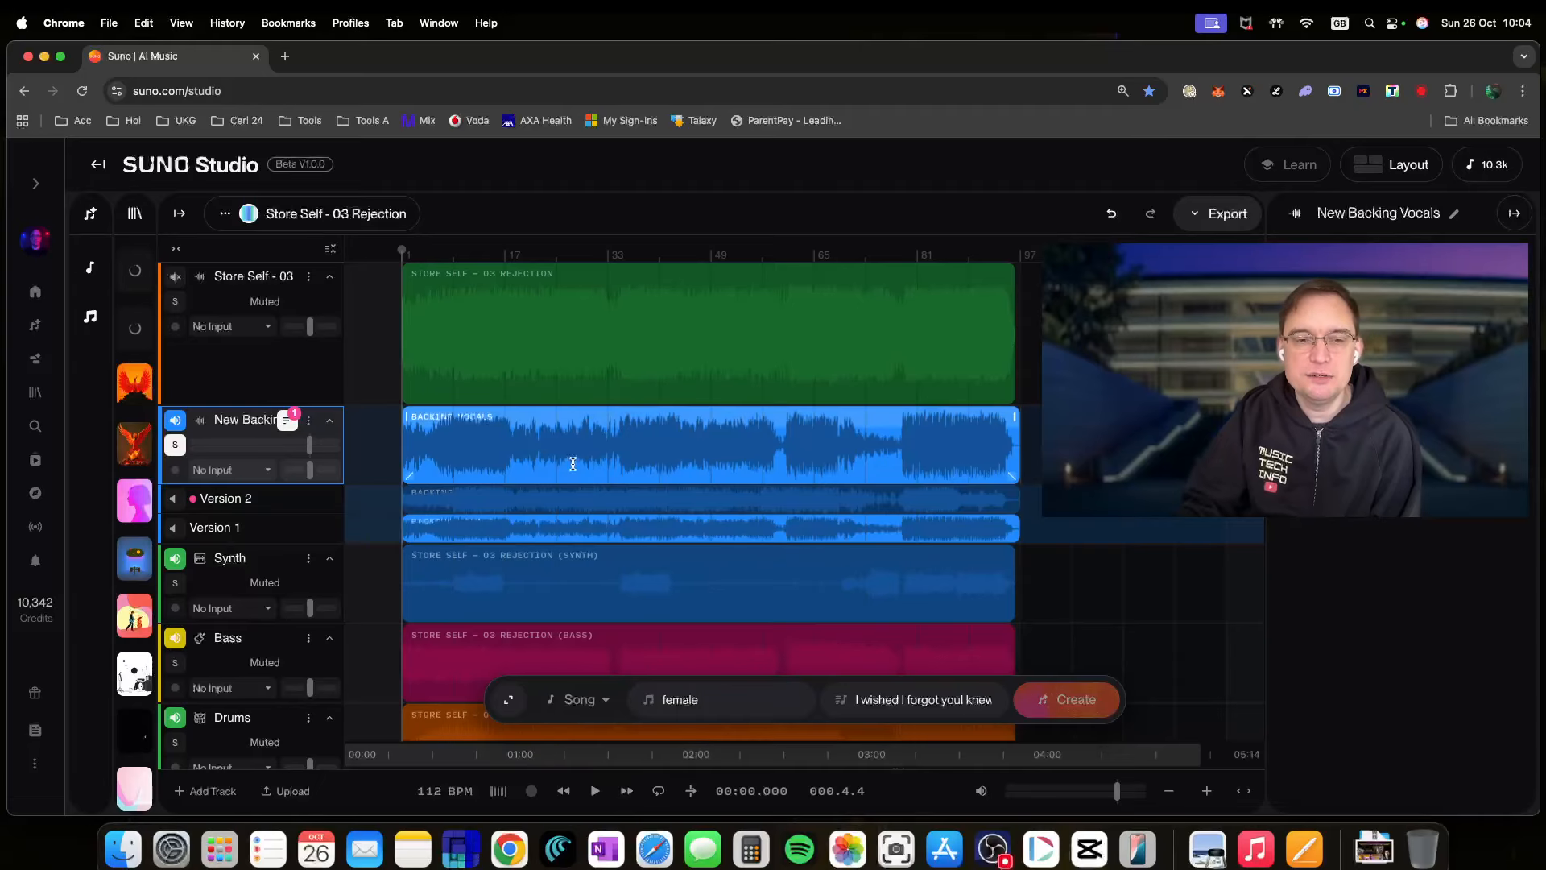
click(542, 413)
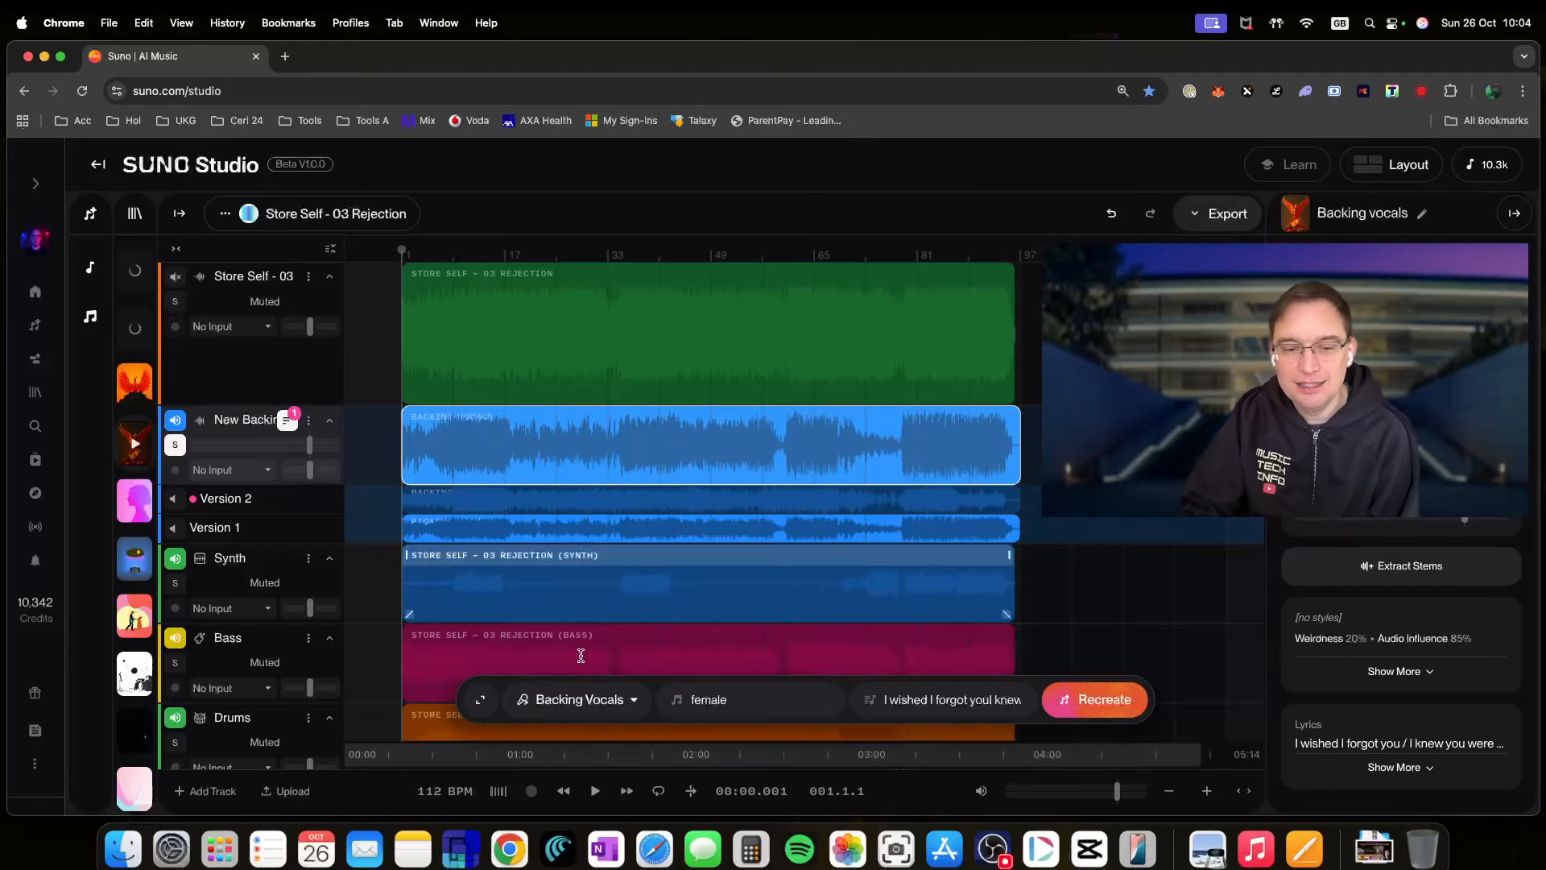
click(596, 793)
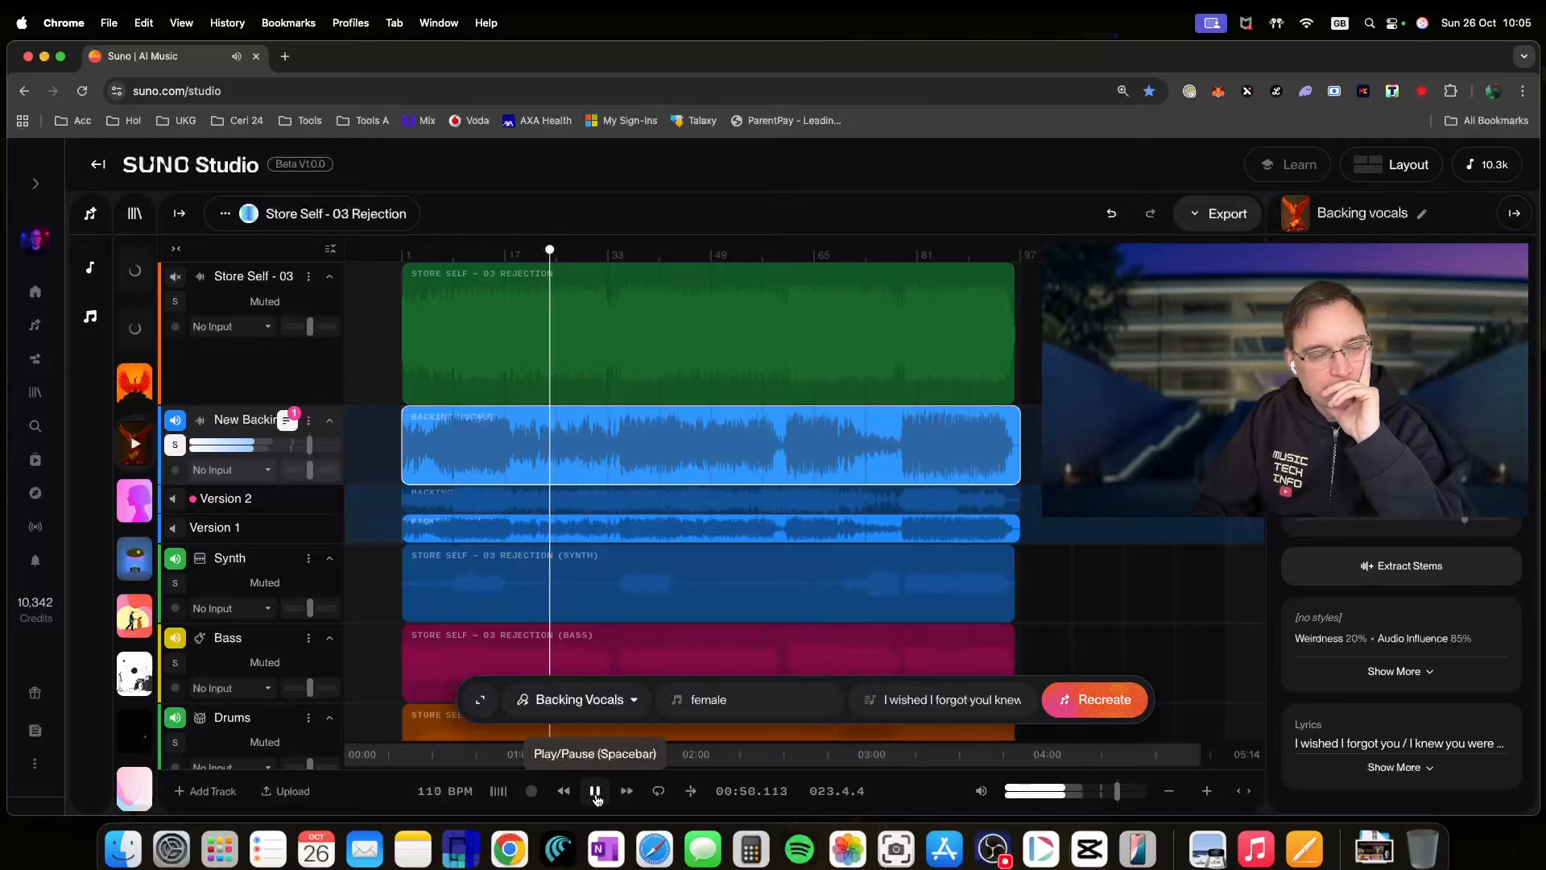
click(596, 792)
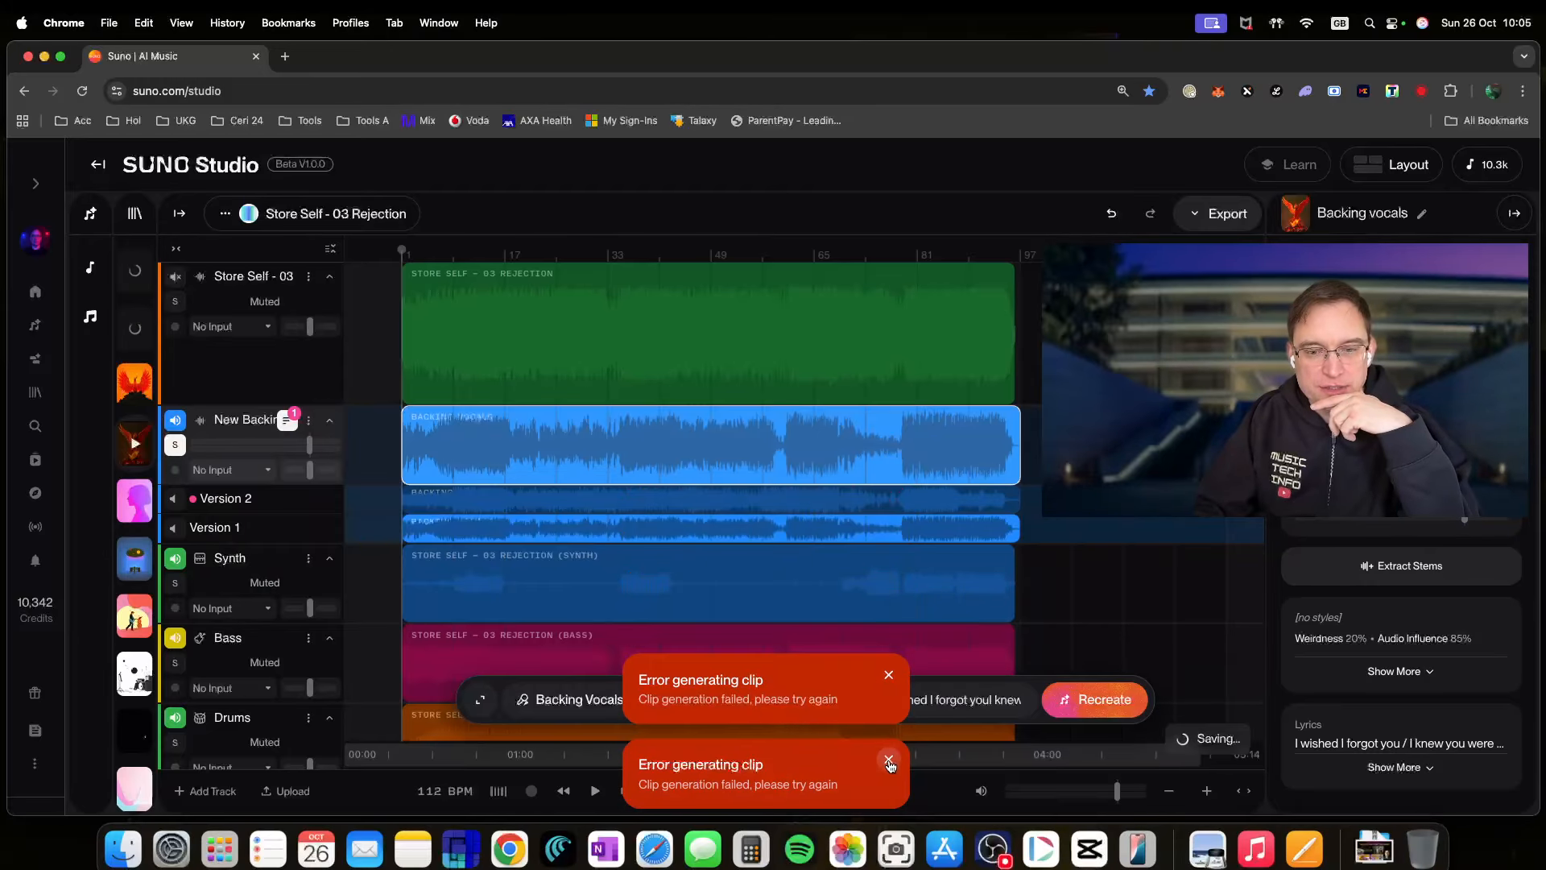
- Dismiss both clip-generation errors and extract All Detected Stems from the Backing vocals clip
click(890, 675)
click(890, 760)
scroll(793, 588, down, 3)
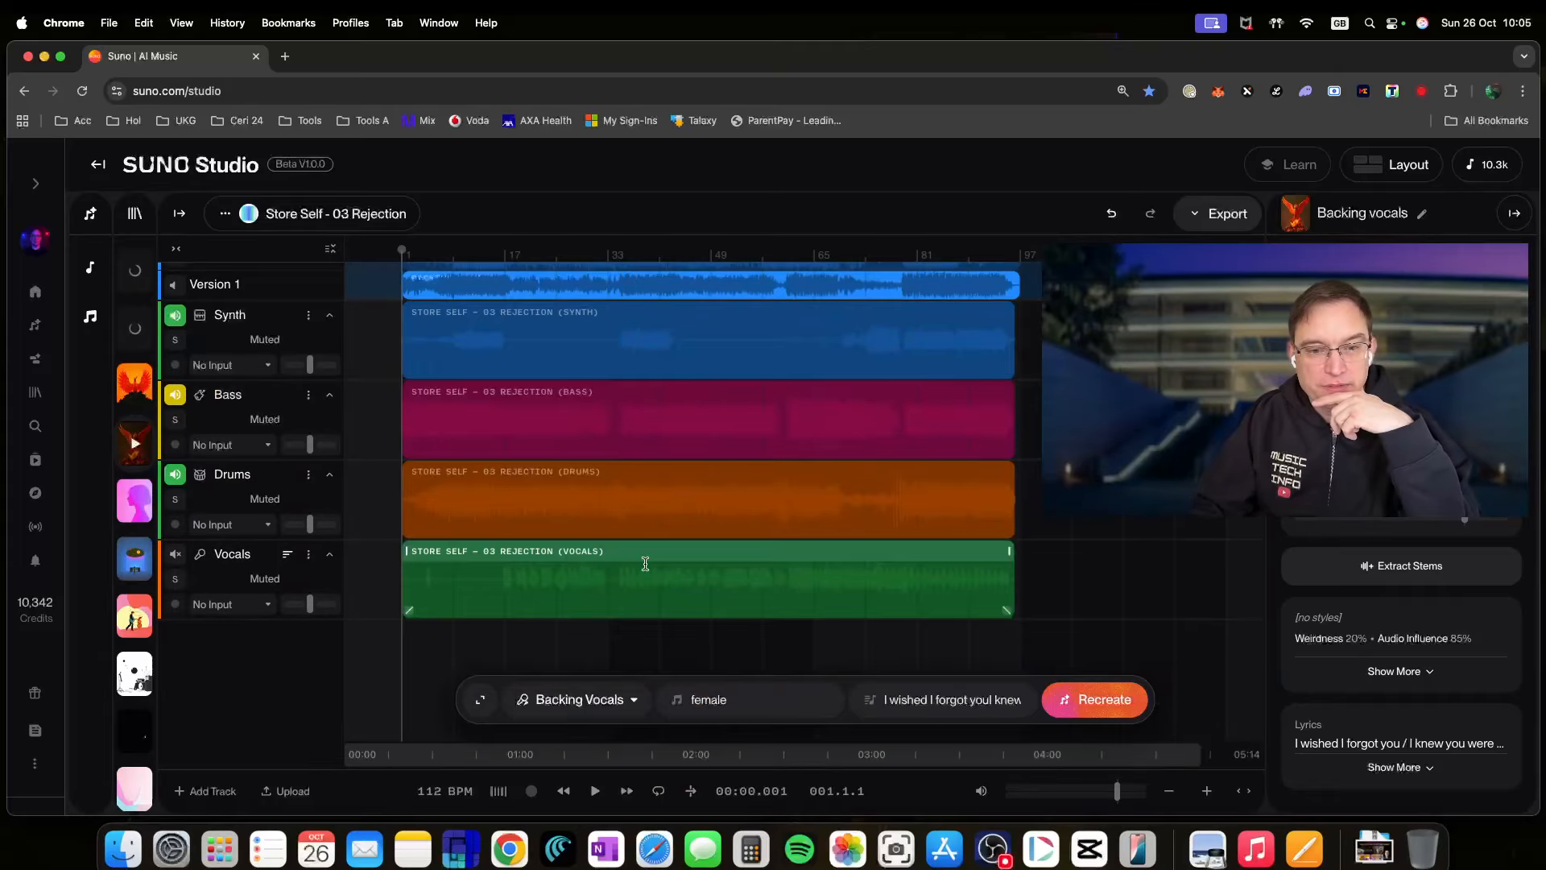
scroll(687, 586, up, 3)
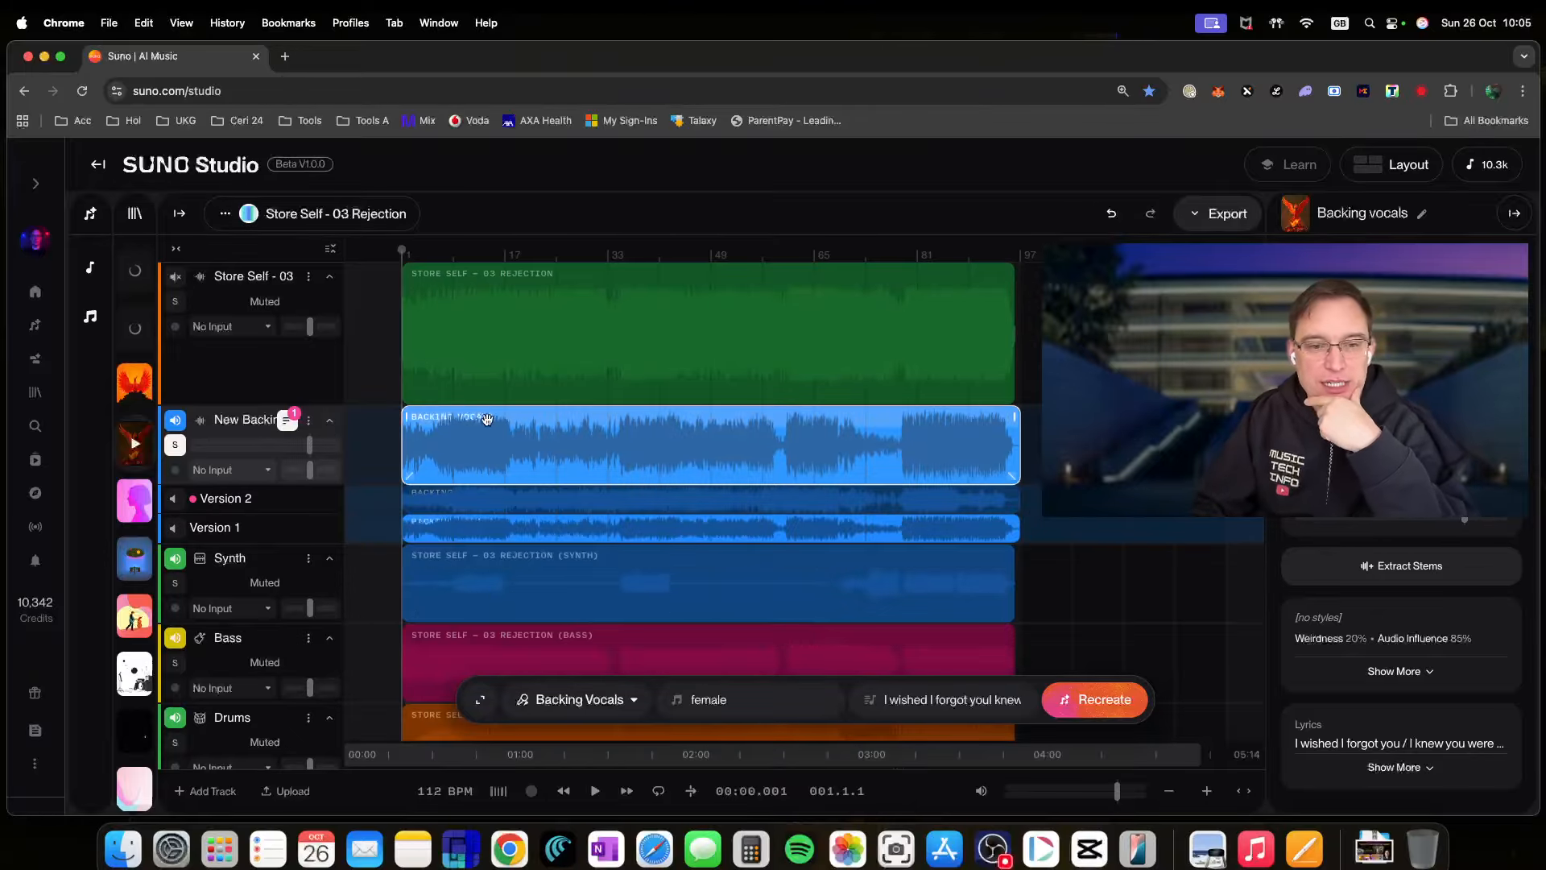
click(1390, 574)
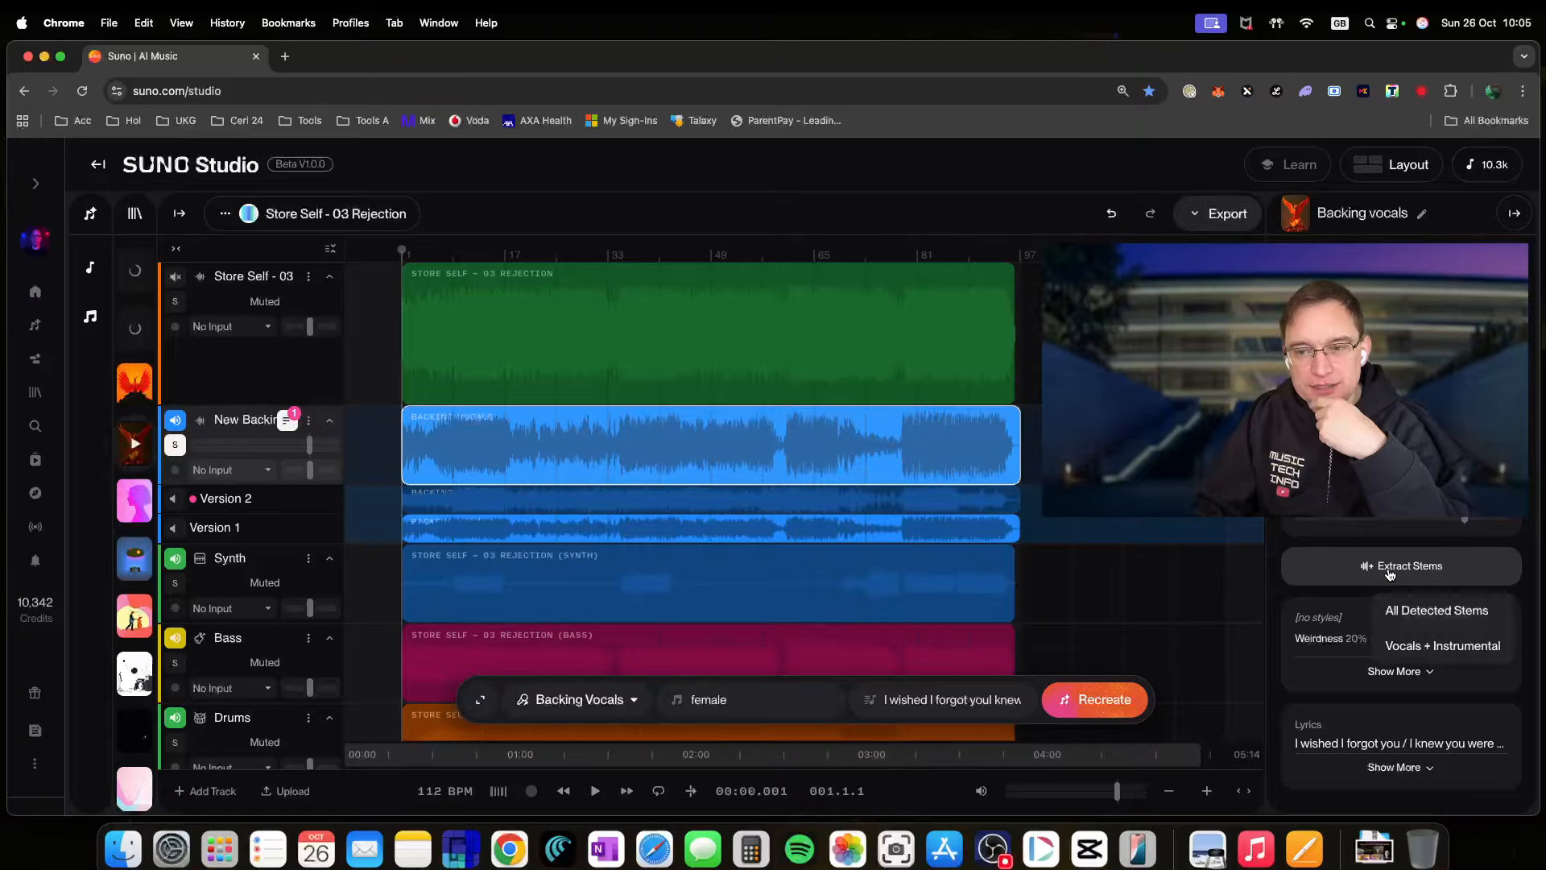
click(1416, 610)
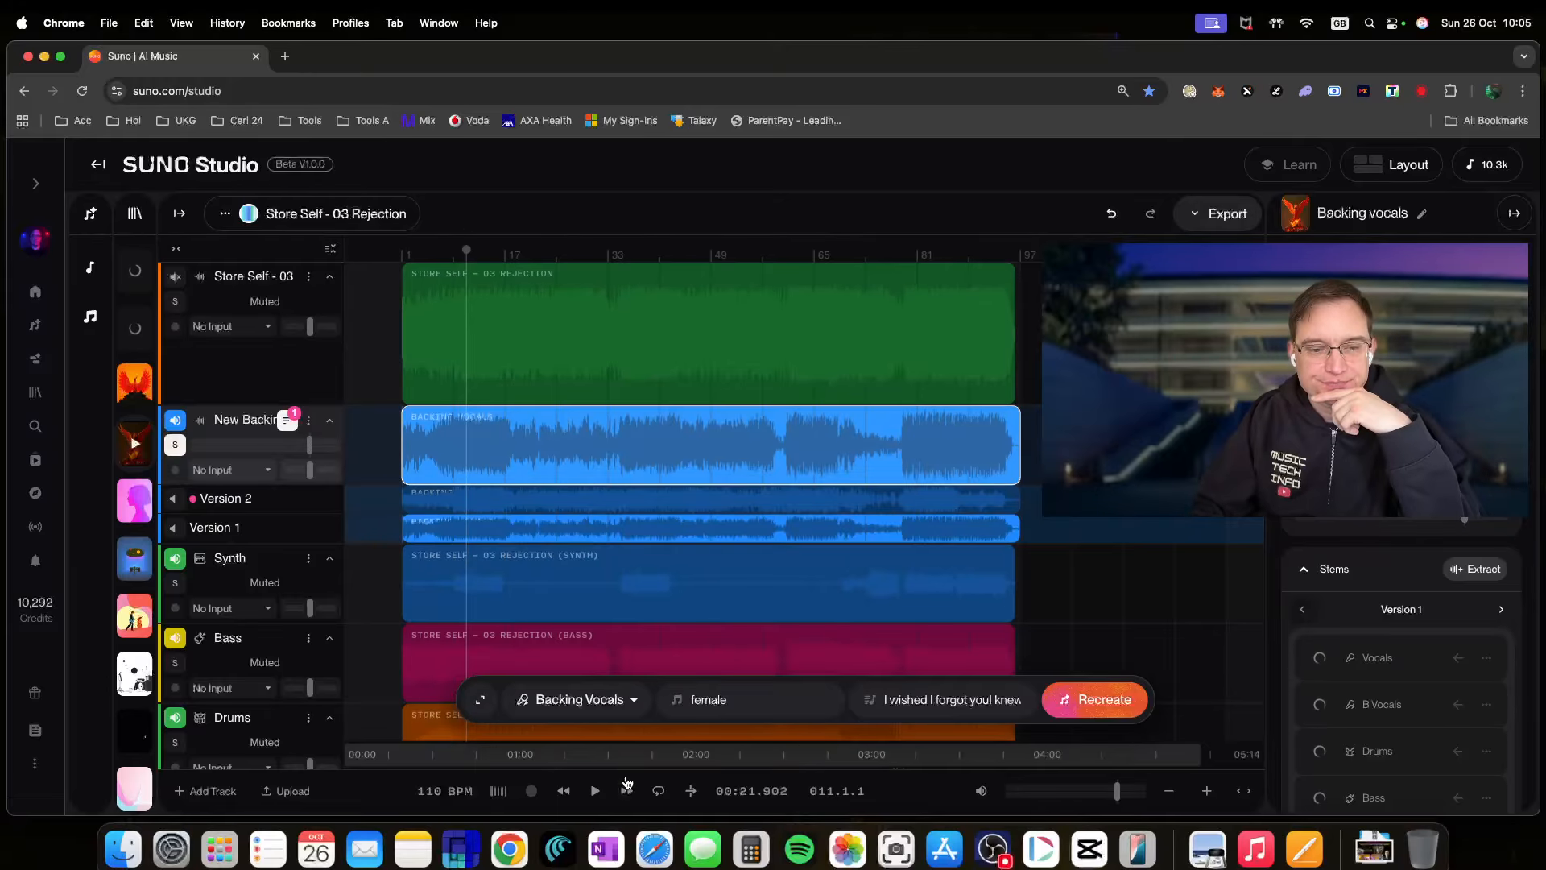
- Preview the backing vocals from bars 11, 23, 22 and 33 while the Vocals-through-FX stems finish
click(595, 791)
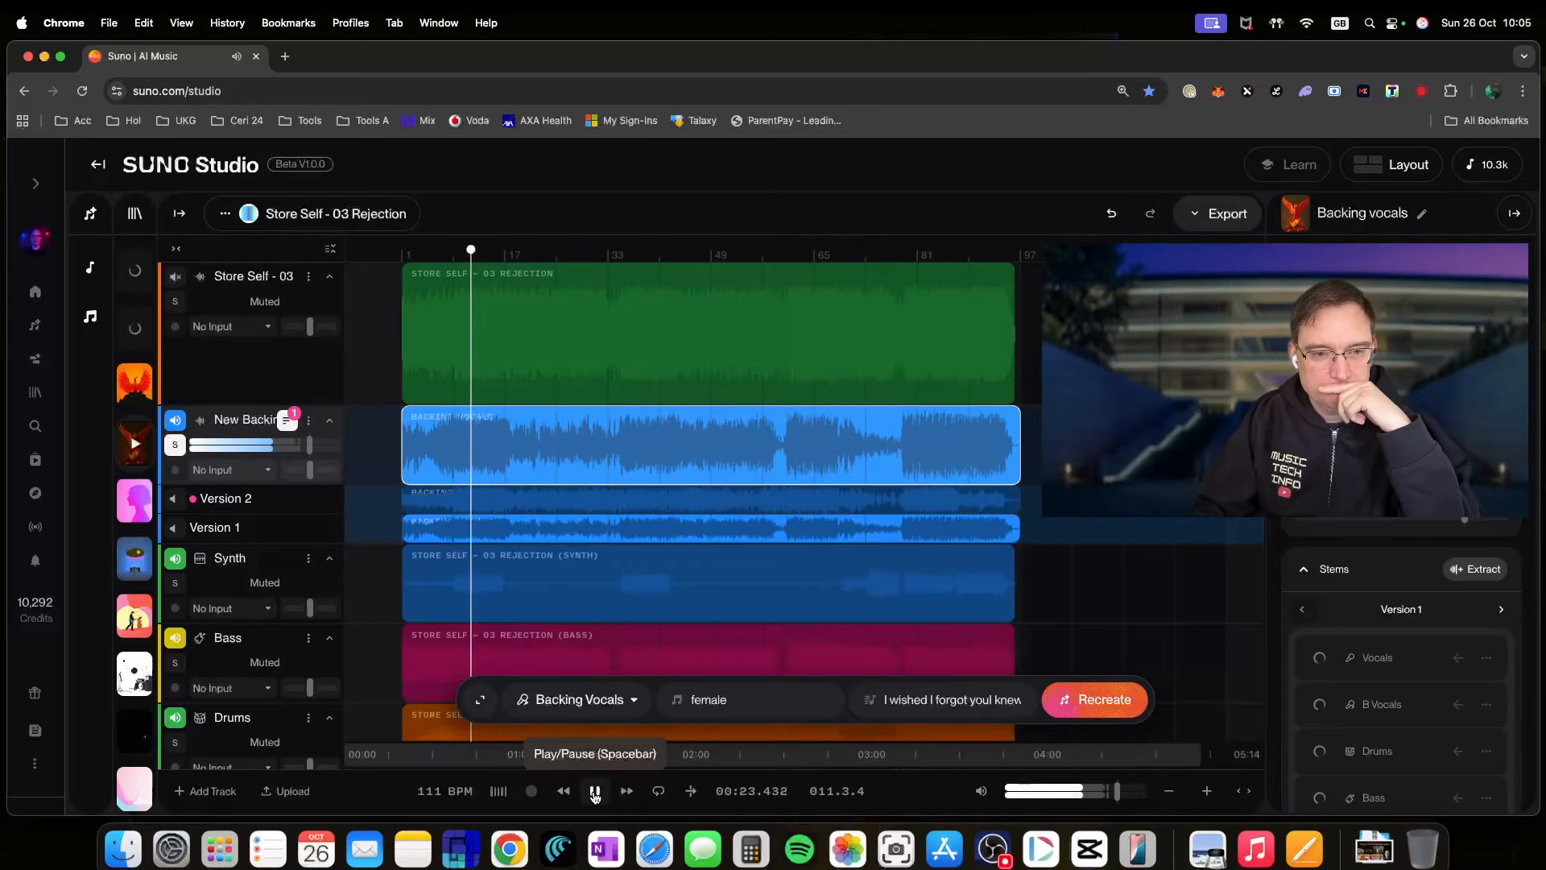
click(543, 256)
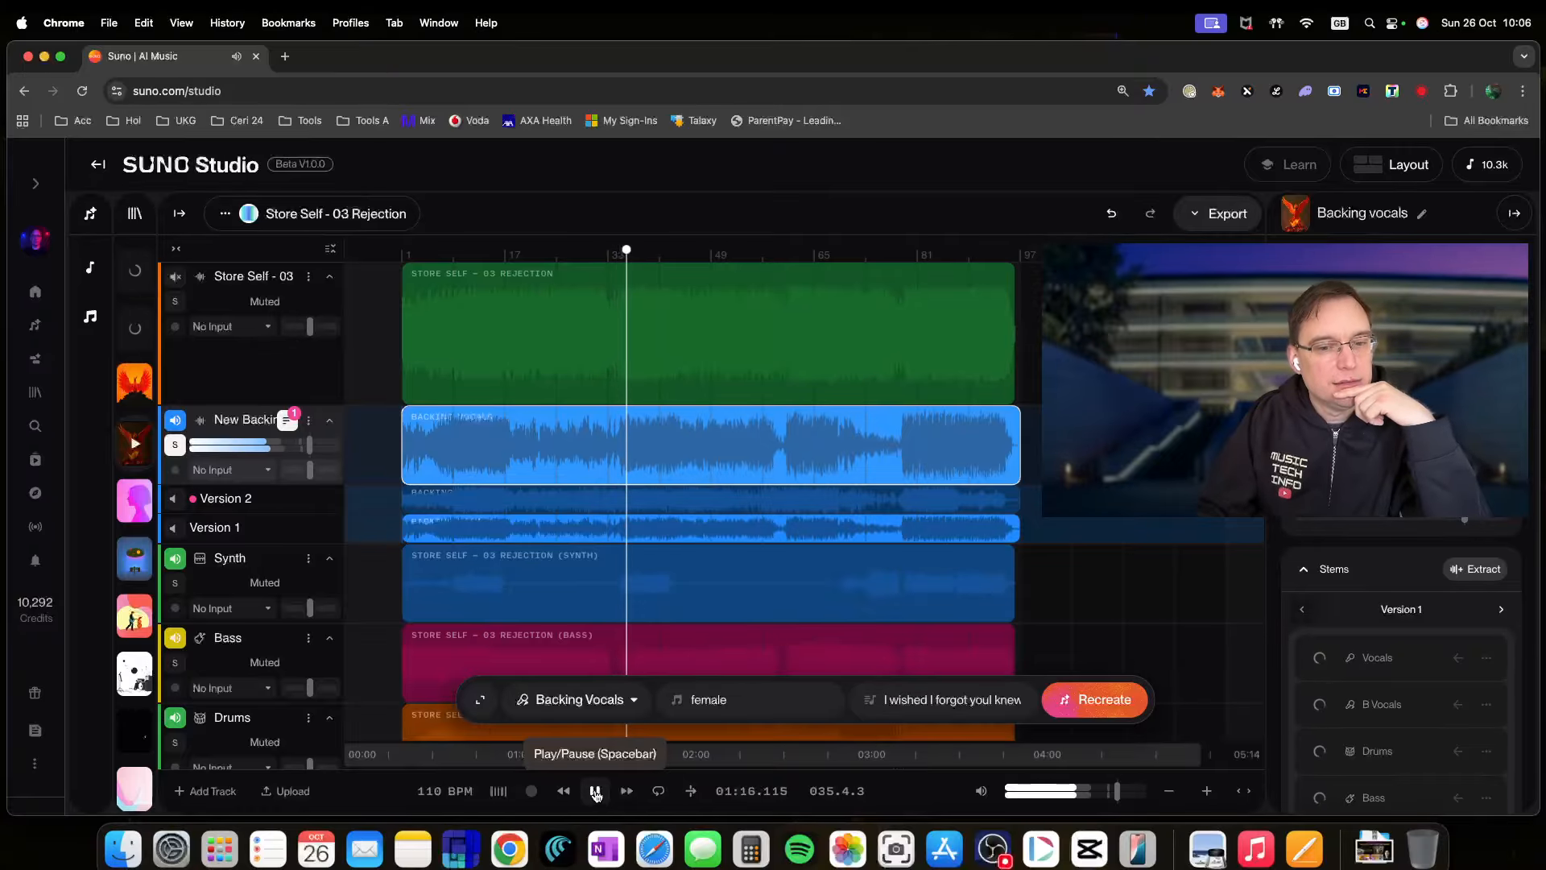
click(595, 793)
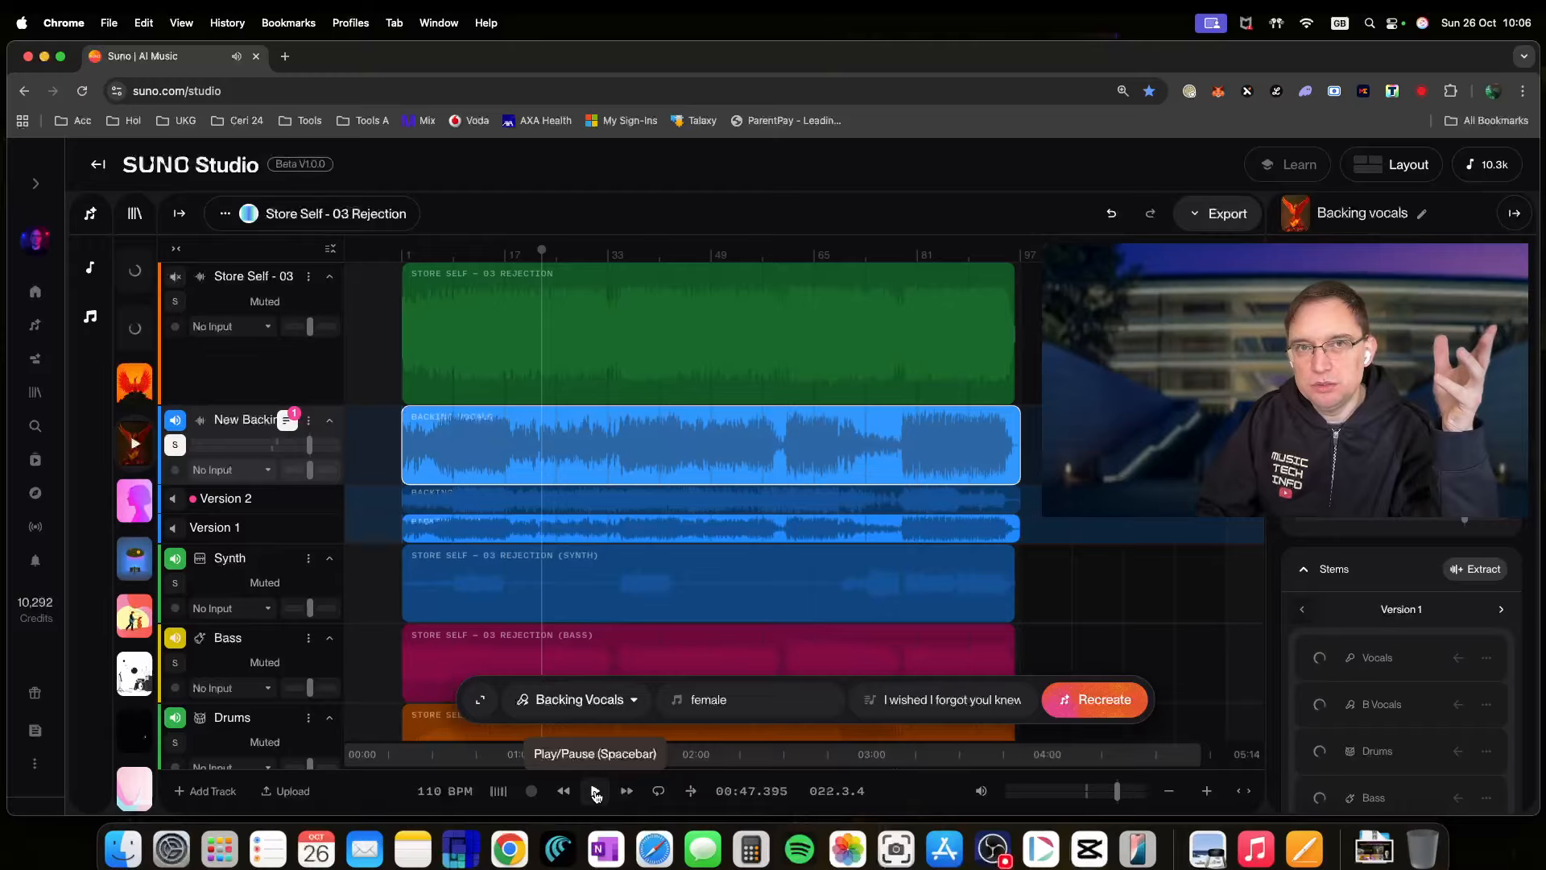
click(595, 793)
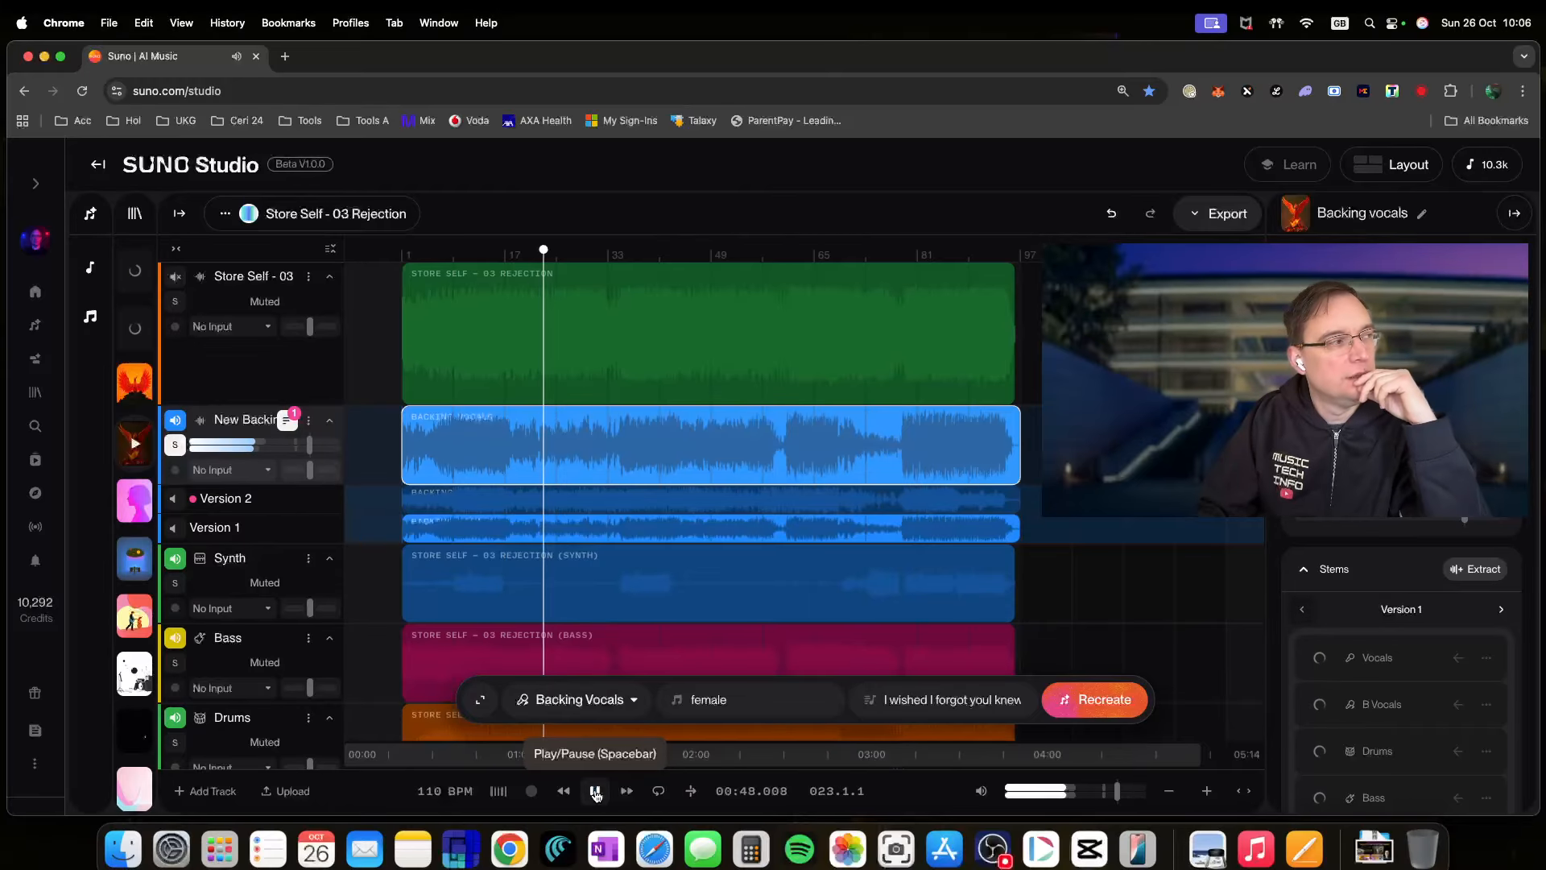
click(617, 260)
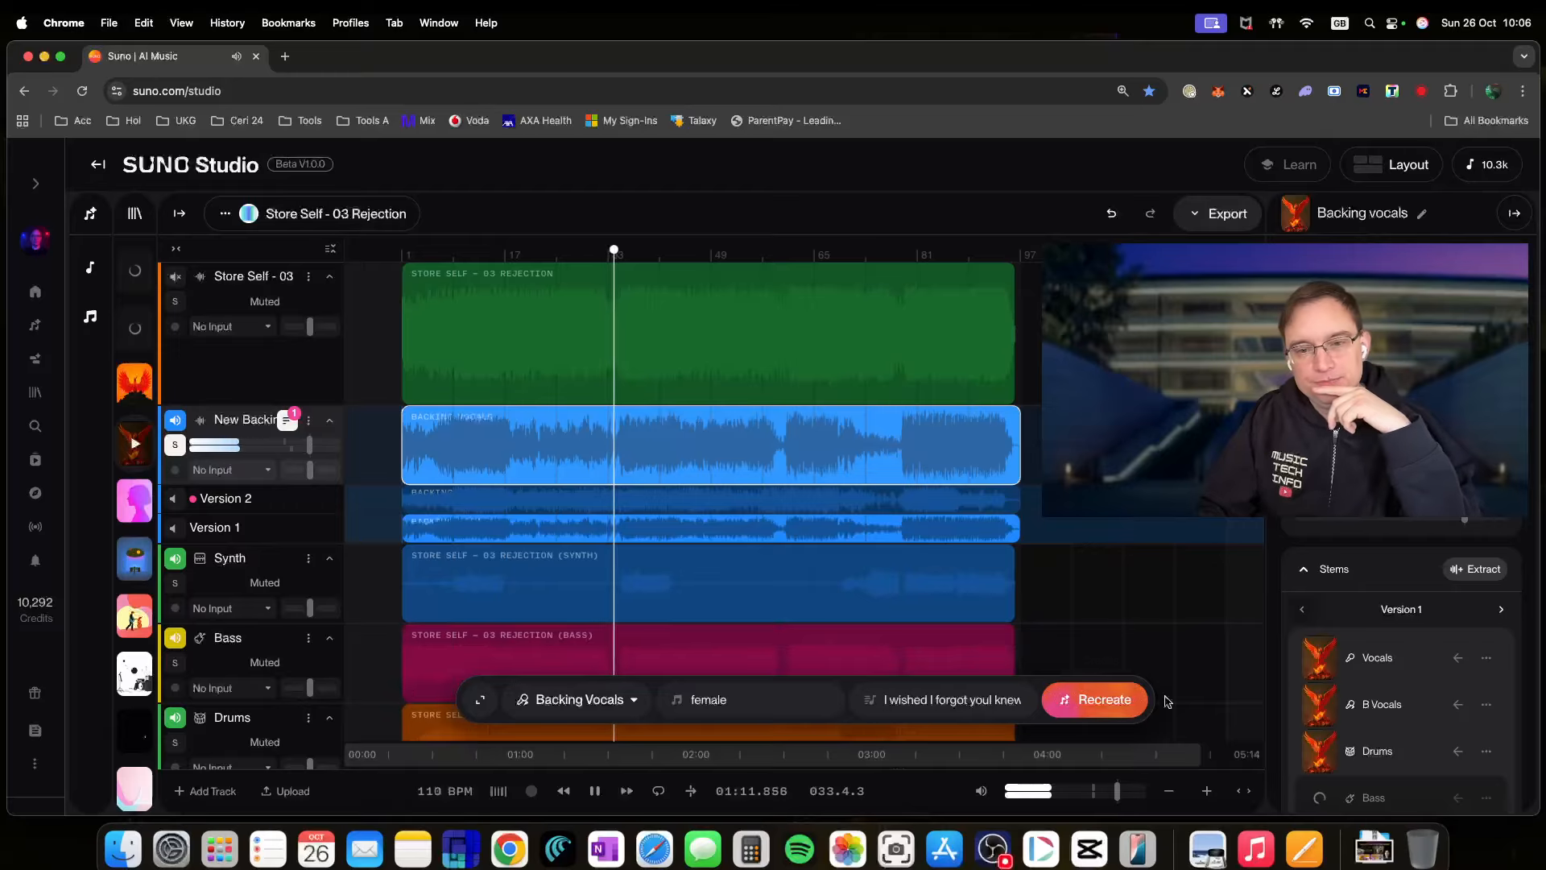
scroll(1385, 709, down, 5)
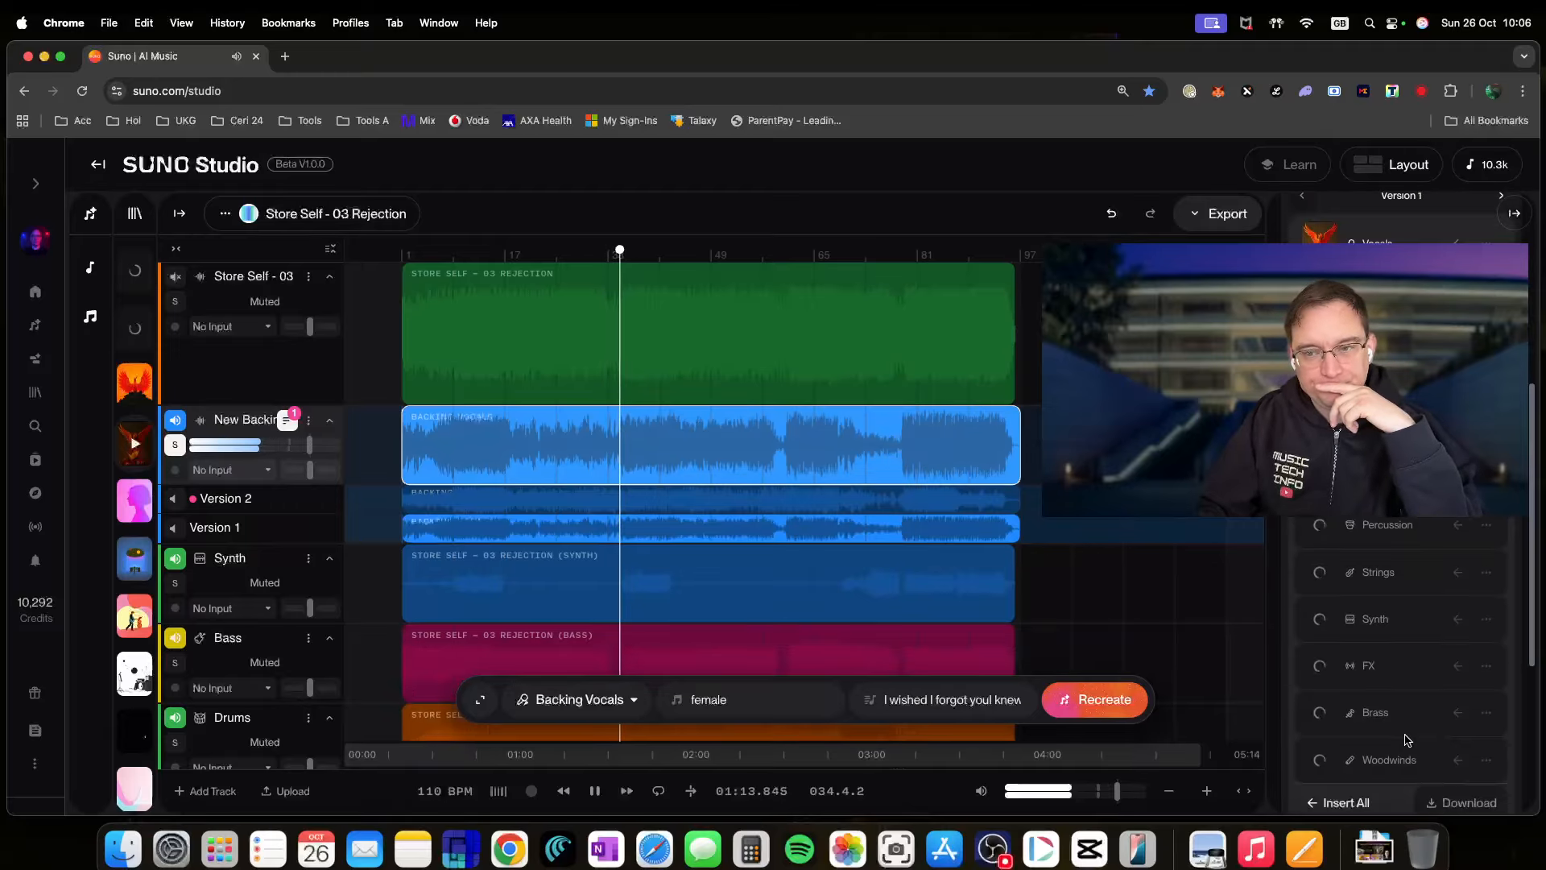
scroll(1291, 750, down, 3)
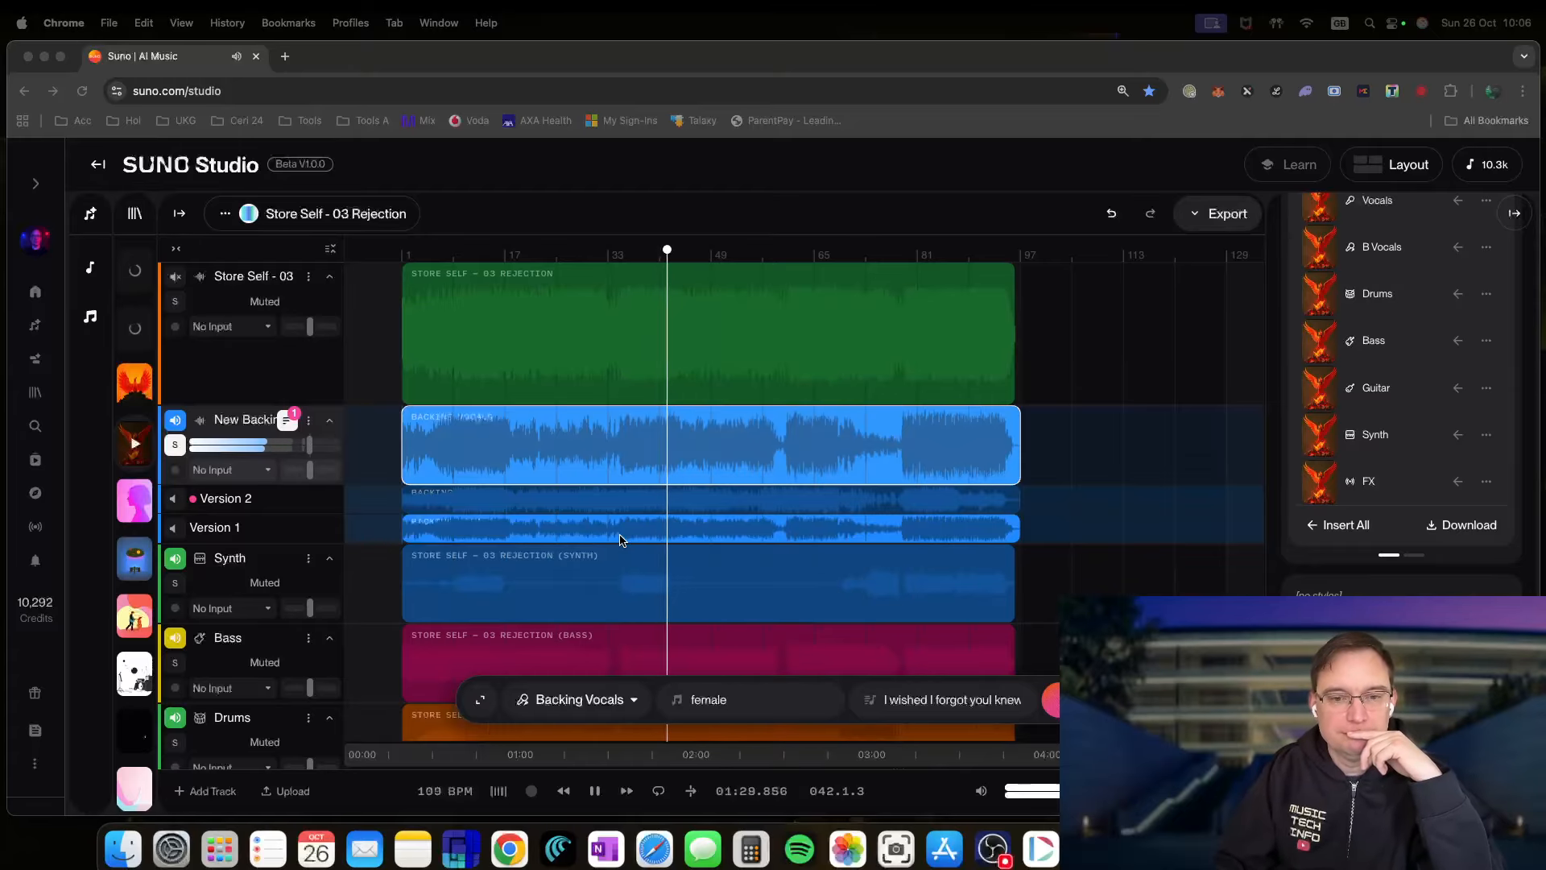
- Audition the backing vocals twice from bar 60 (02:09.565), stopping after each pass
click(595, 793)
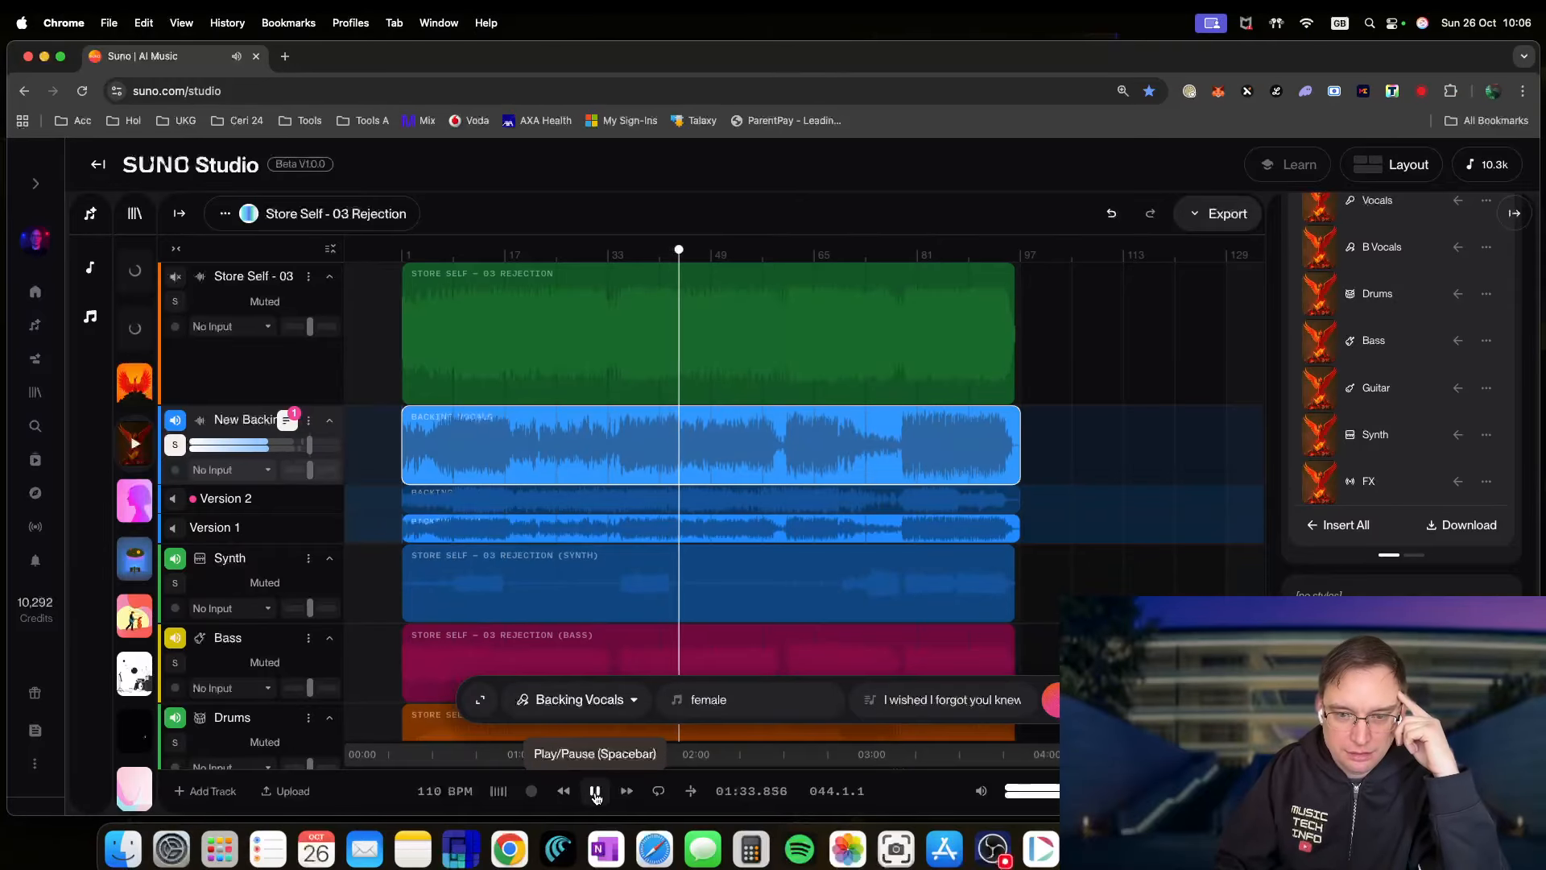
click(784, 255)
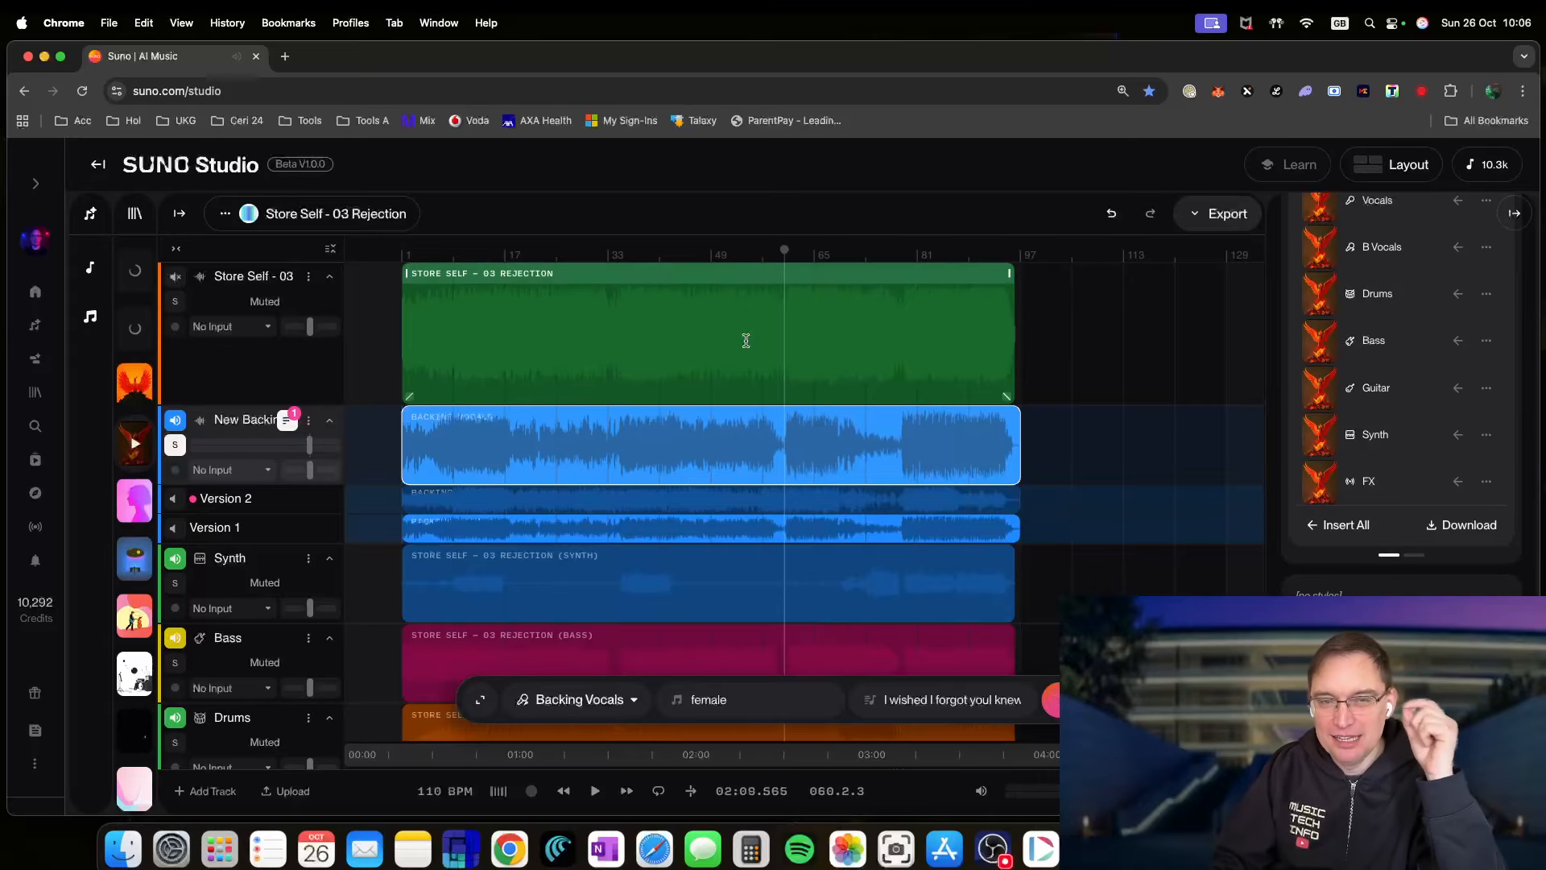
click(596, 792)
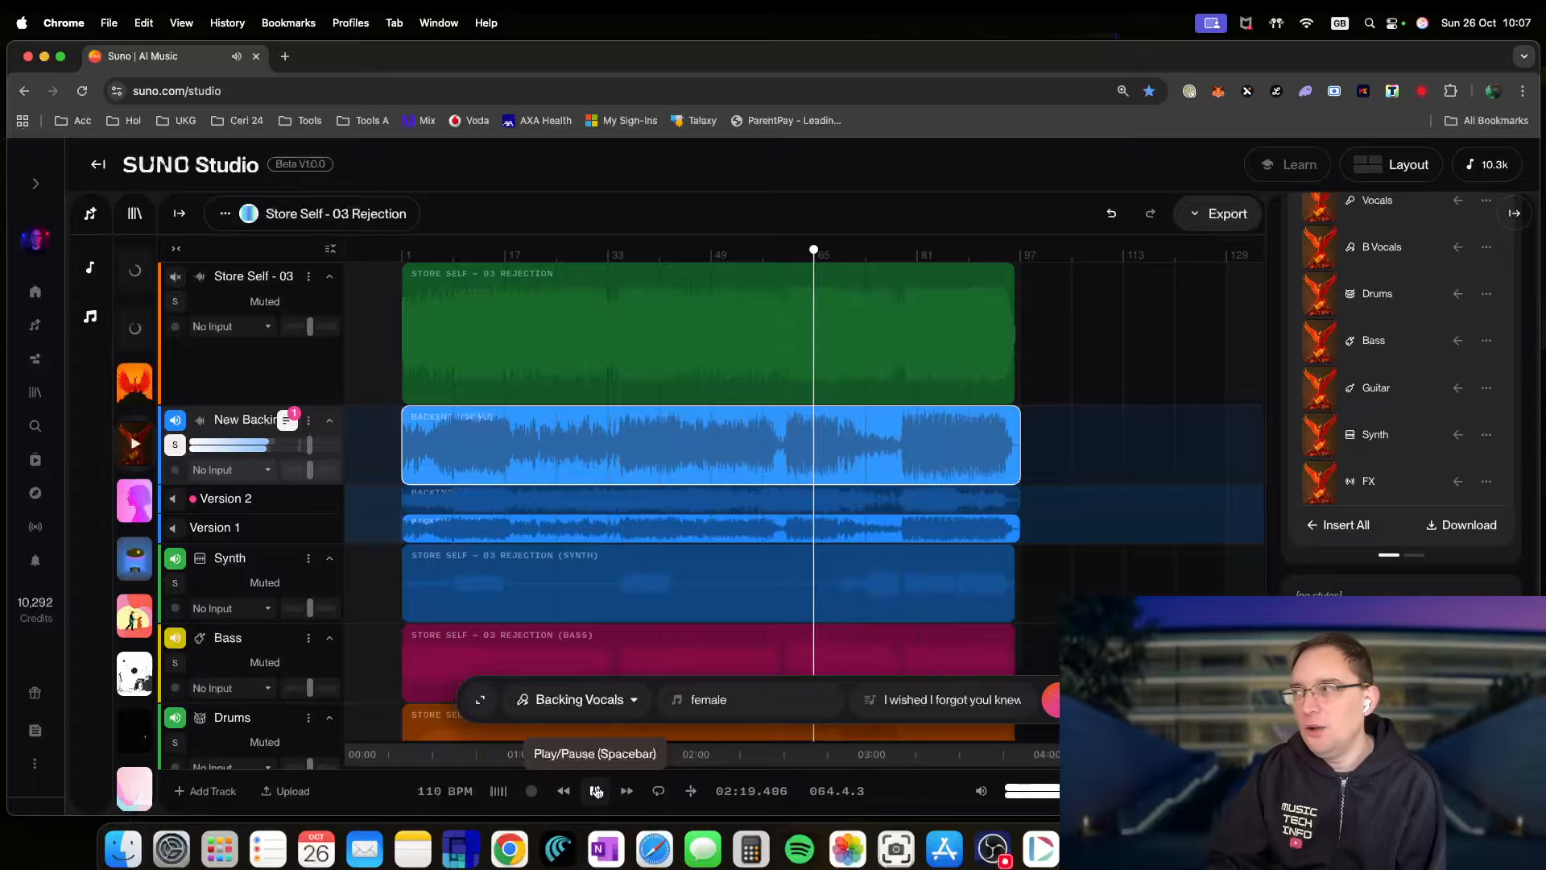
click(596, 792)
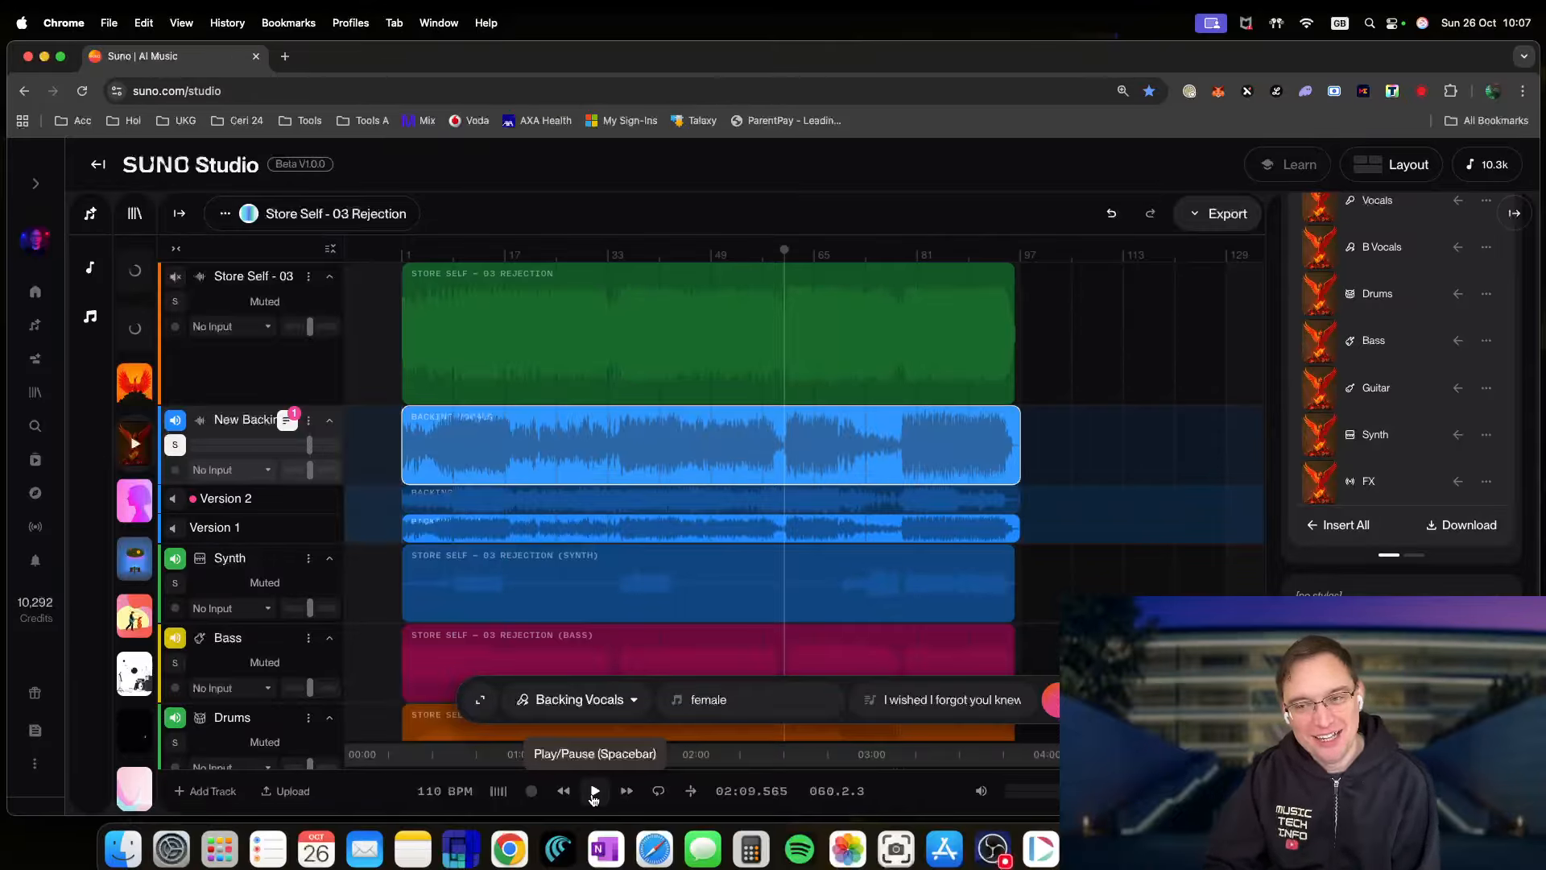
click(595, 791)
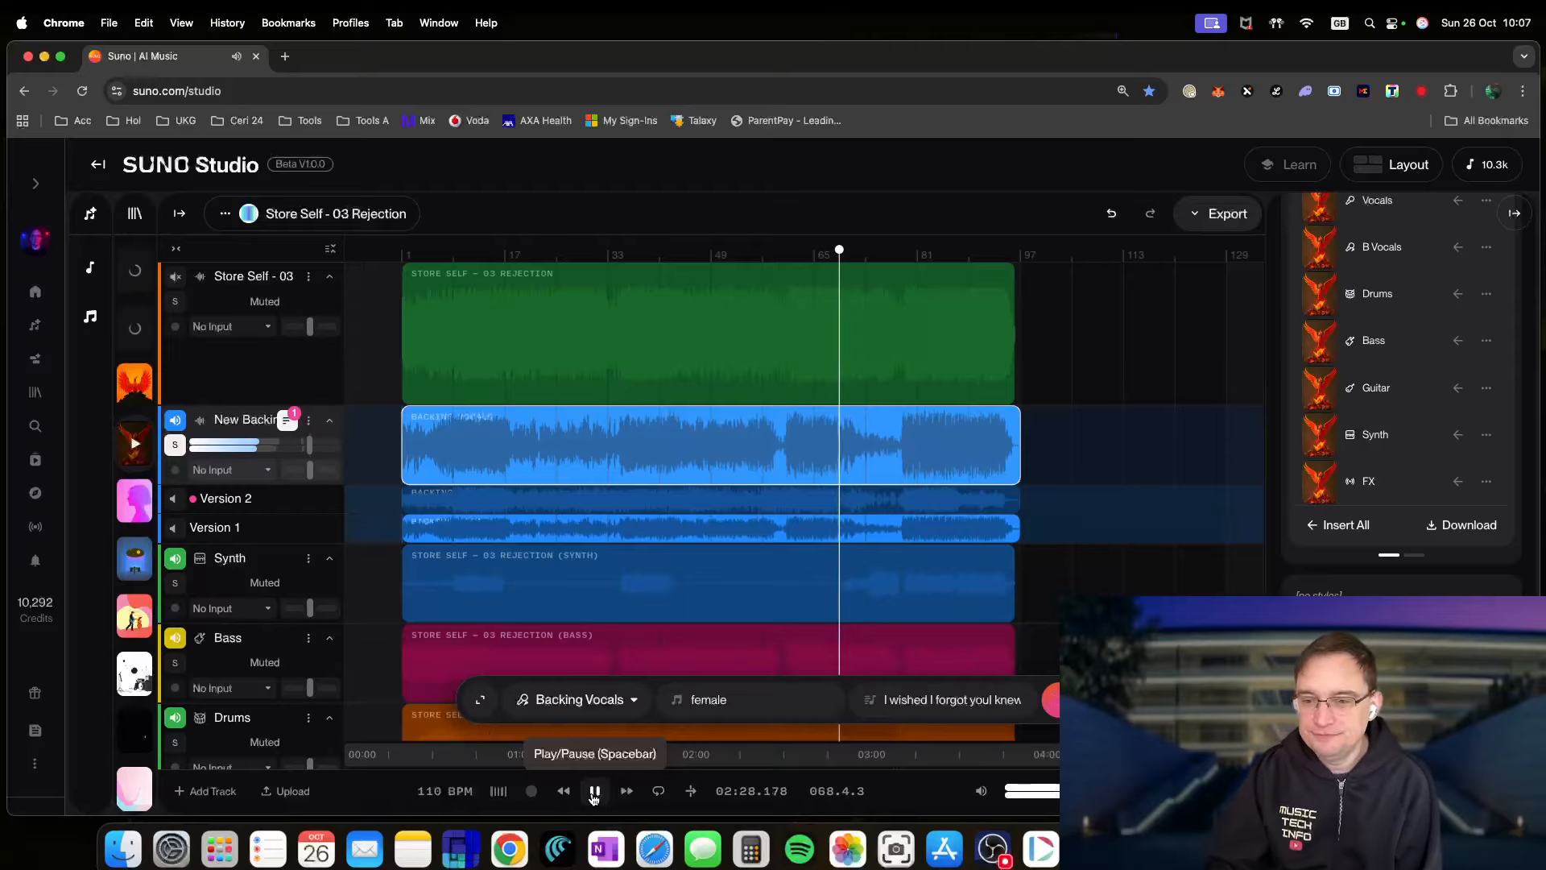
click(594, 794)
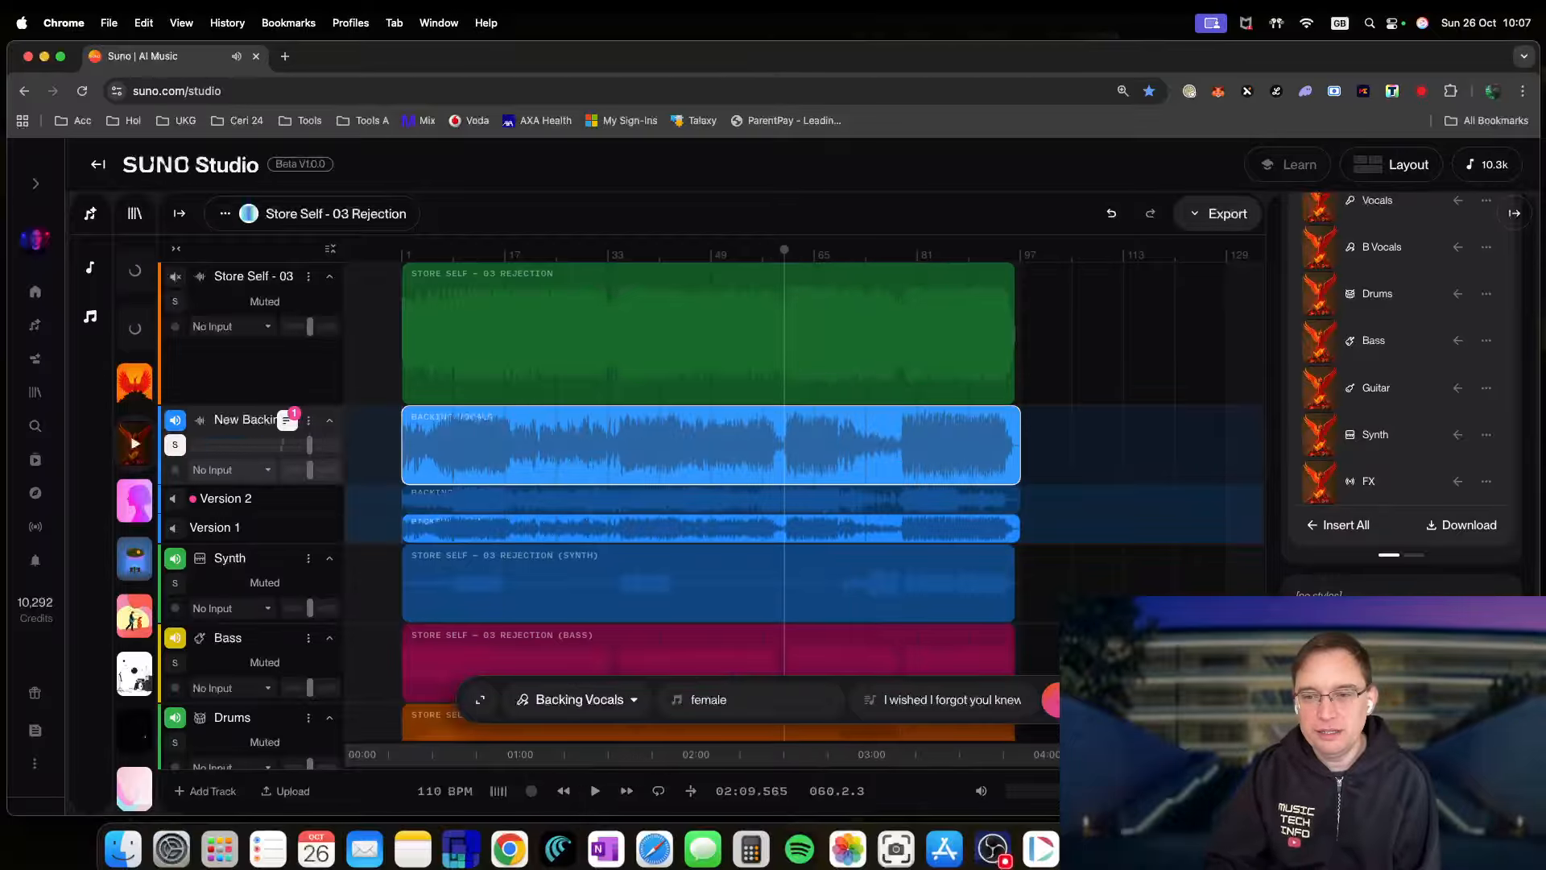
click(1345, 535)
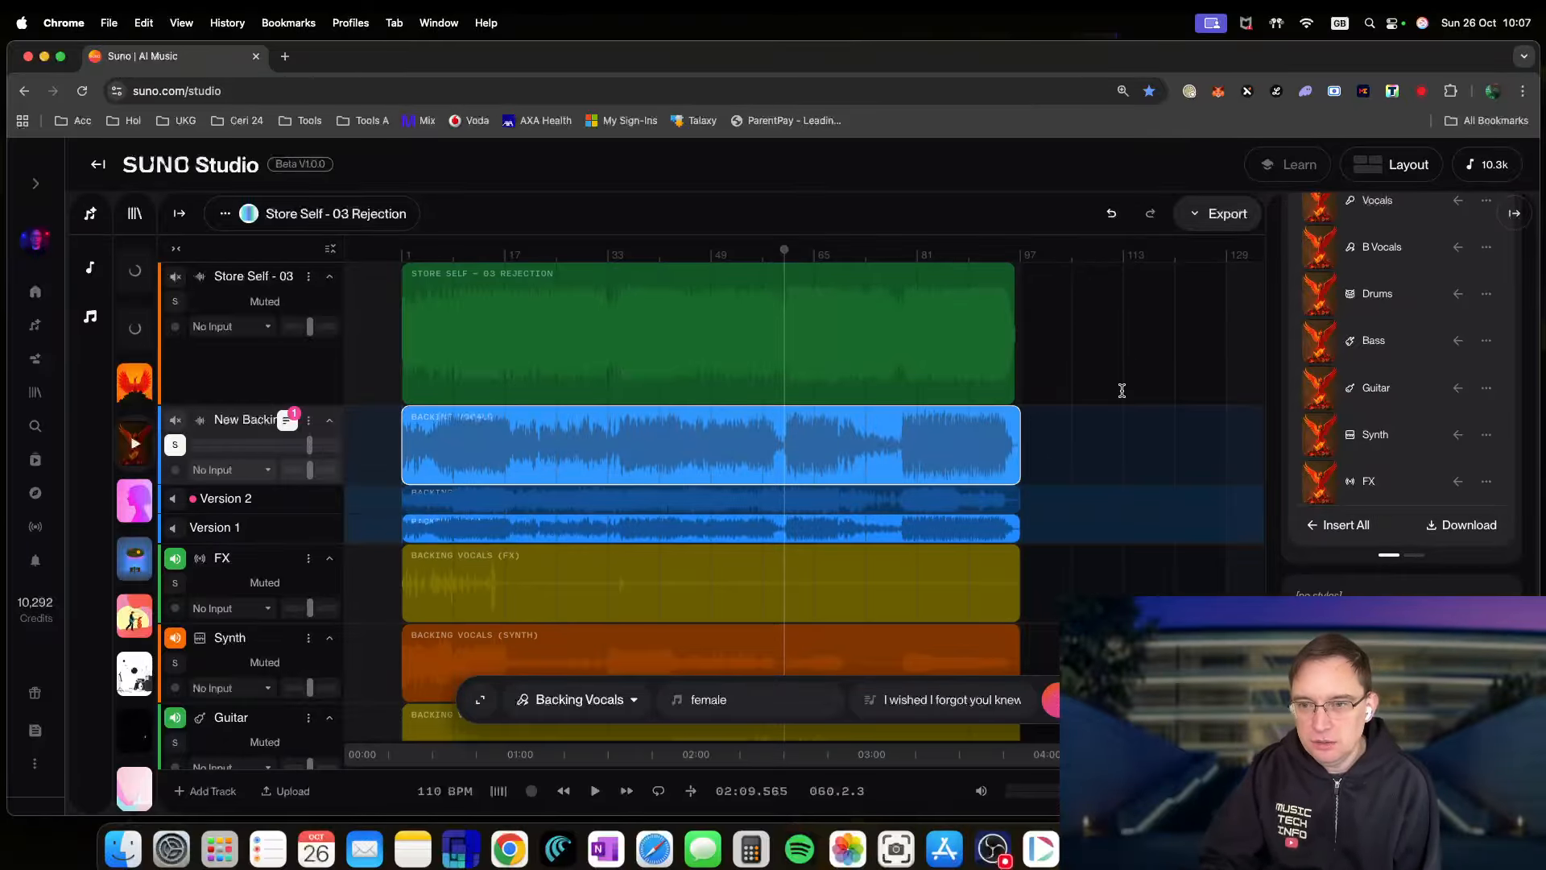
scroll(1152, 525, down, 5)
scroll(1153, 529, down, 5)
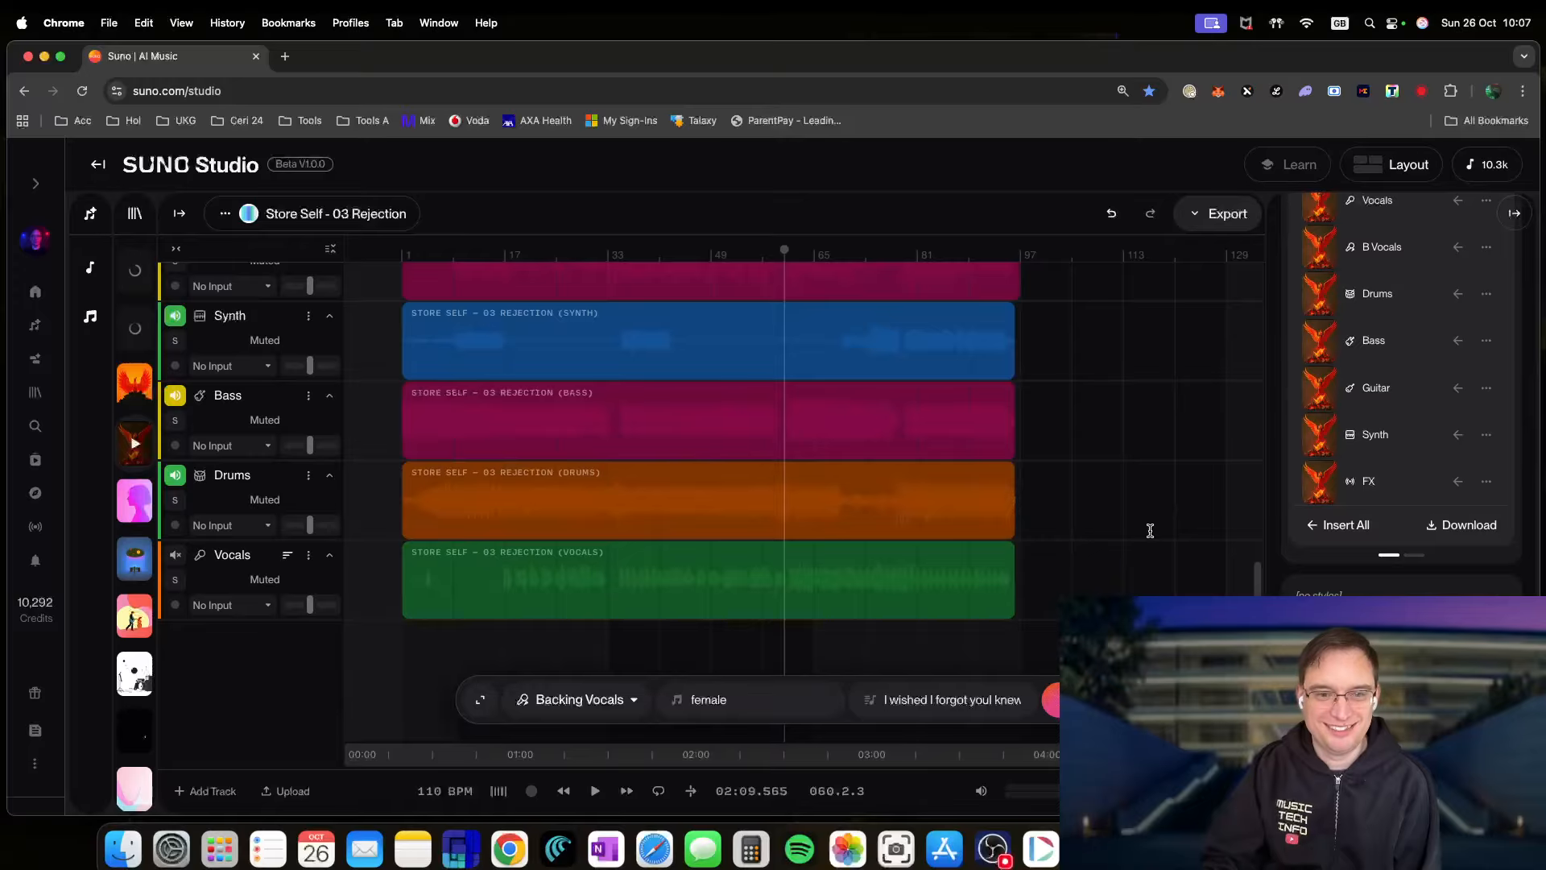
scroll(1151, 528, up, 10)
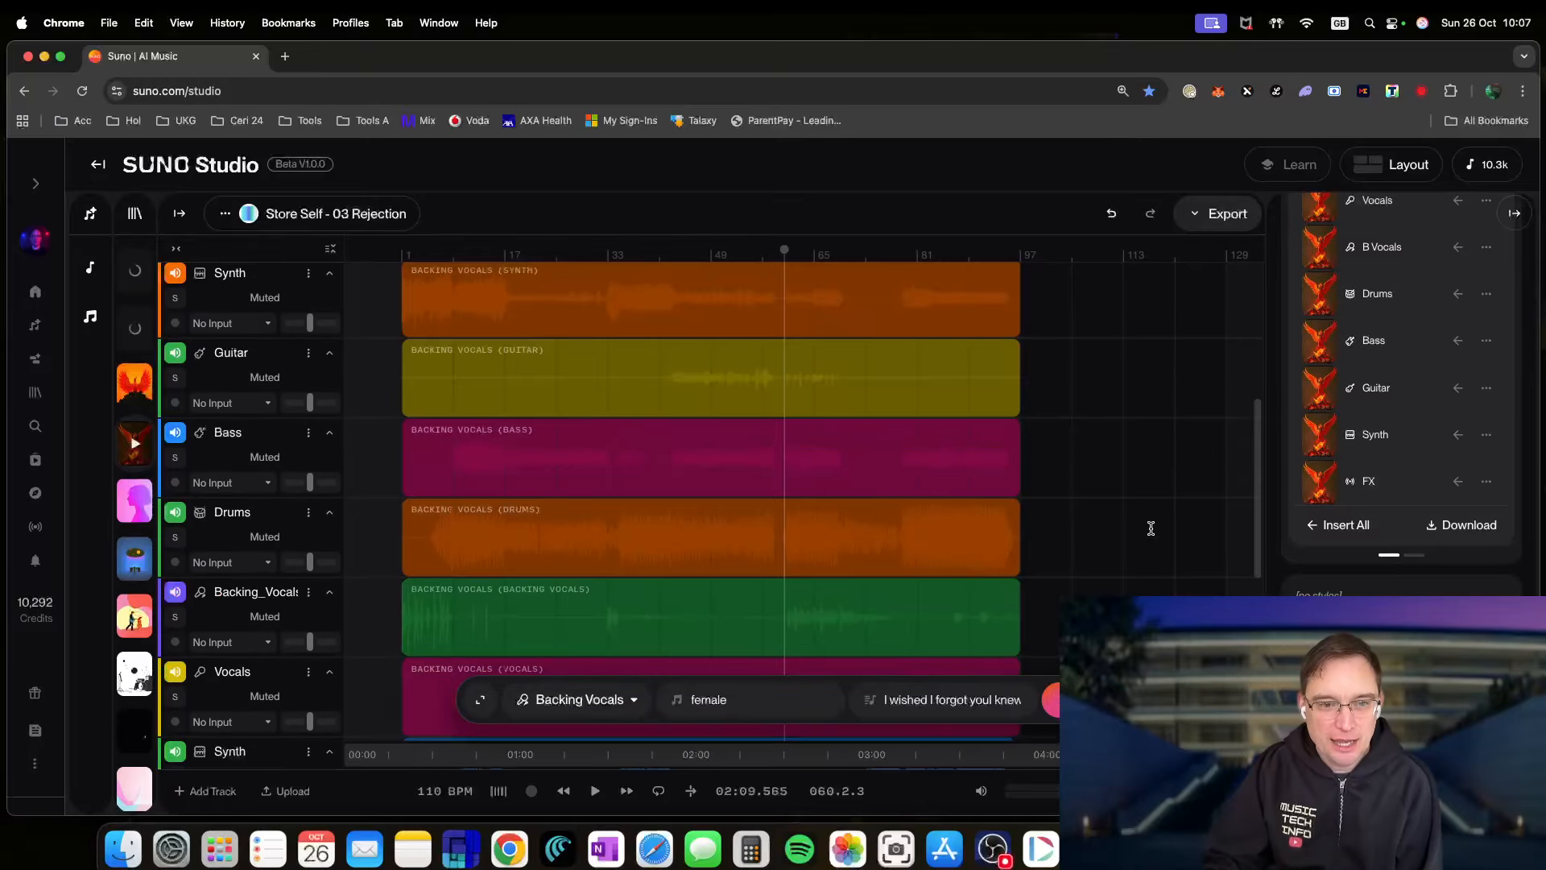
scroll(1151, 527, up, 3)
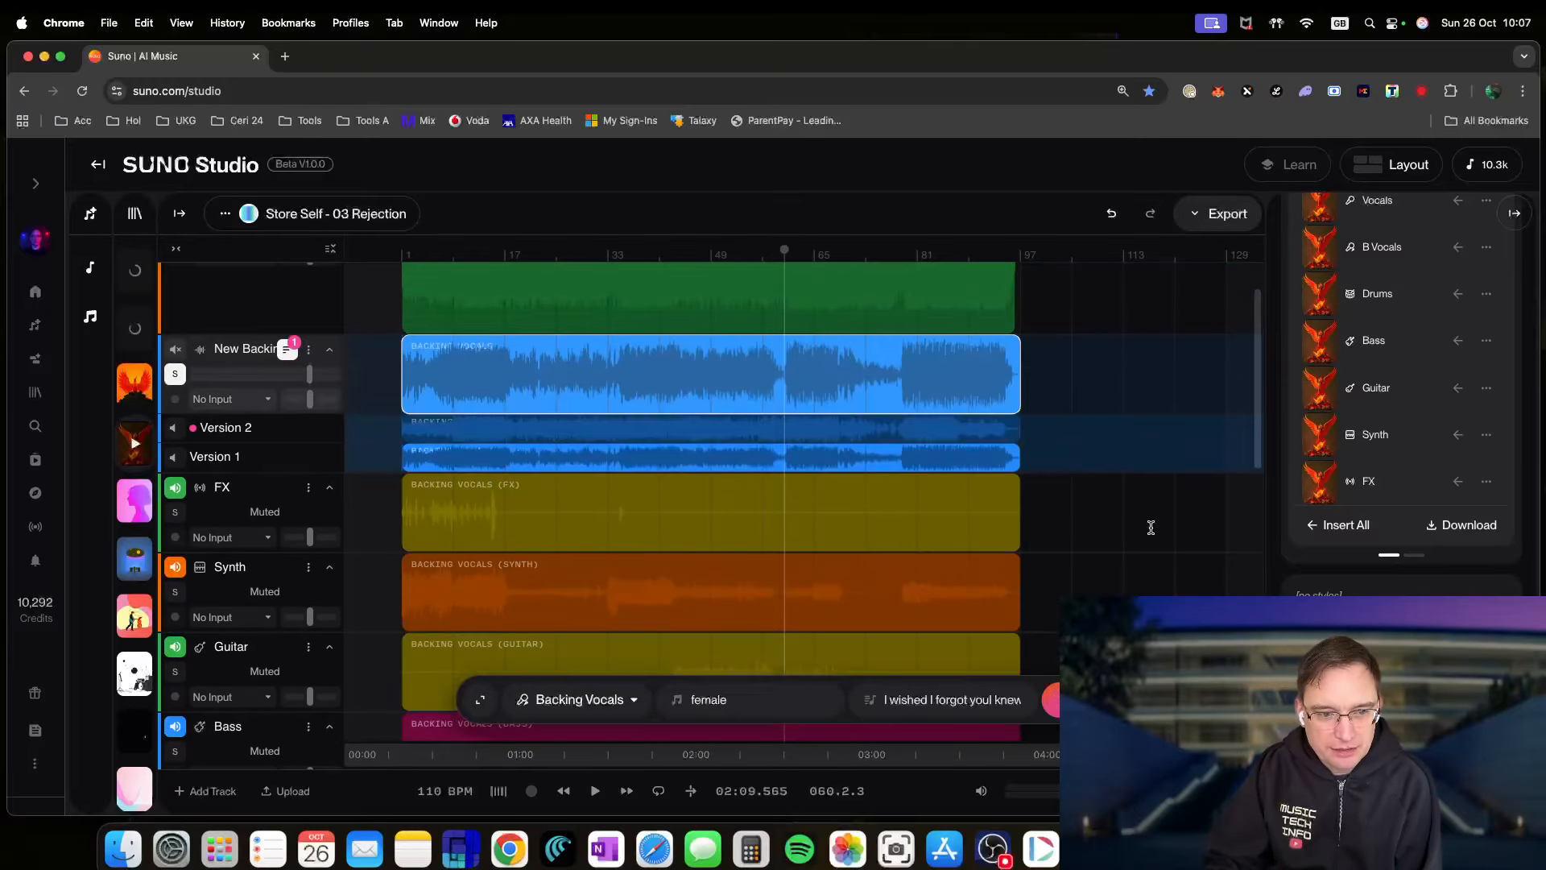
scroll(1150, 528, down, 4)
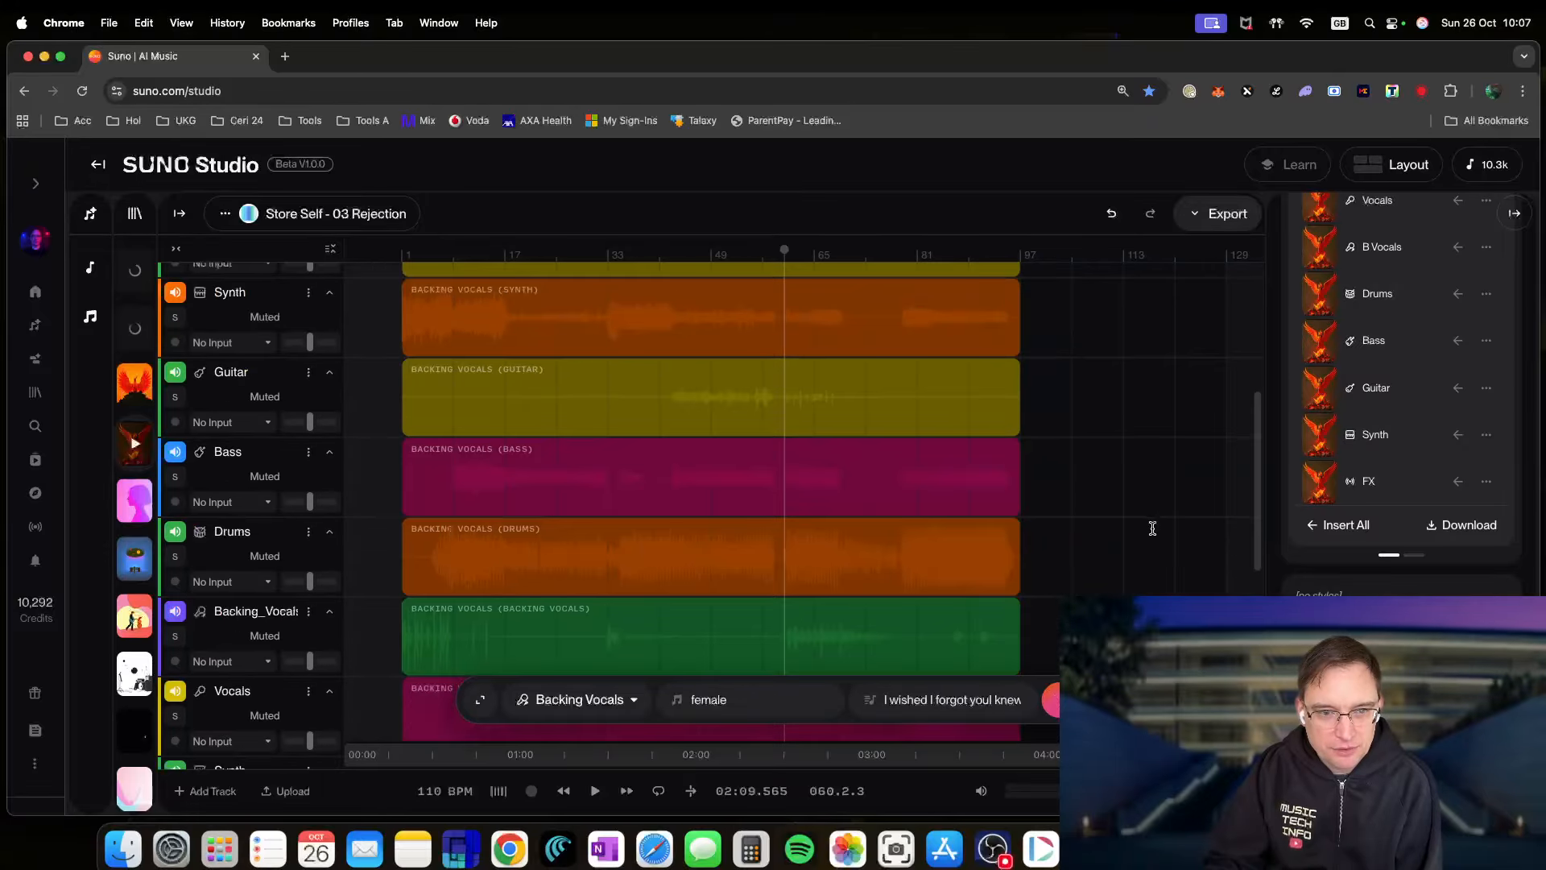
scroll(1153, 528, down, 1)
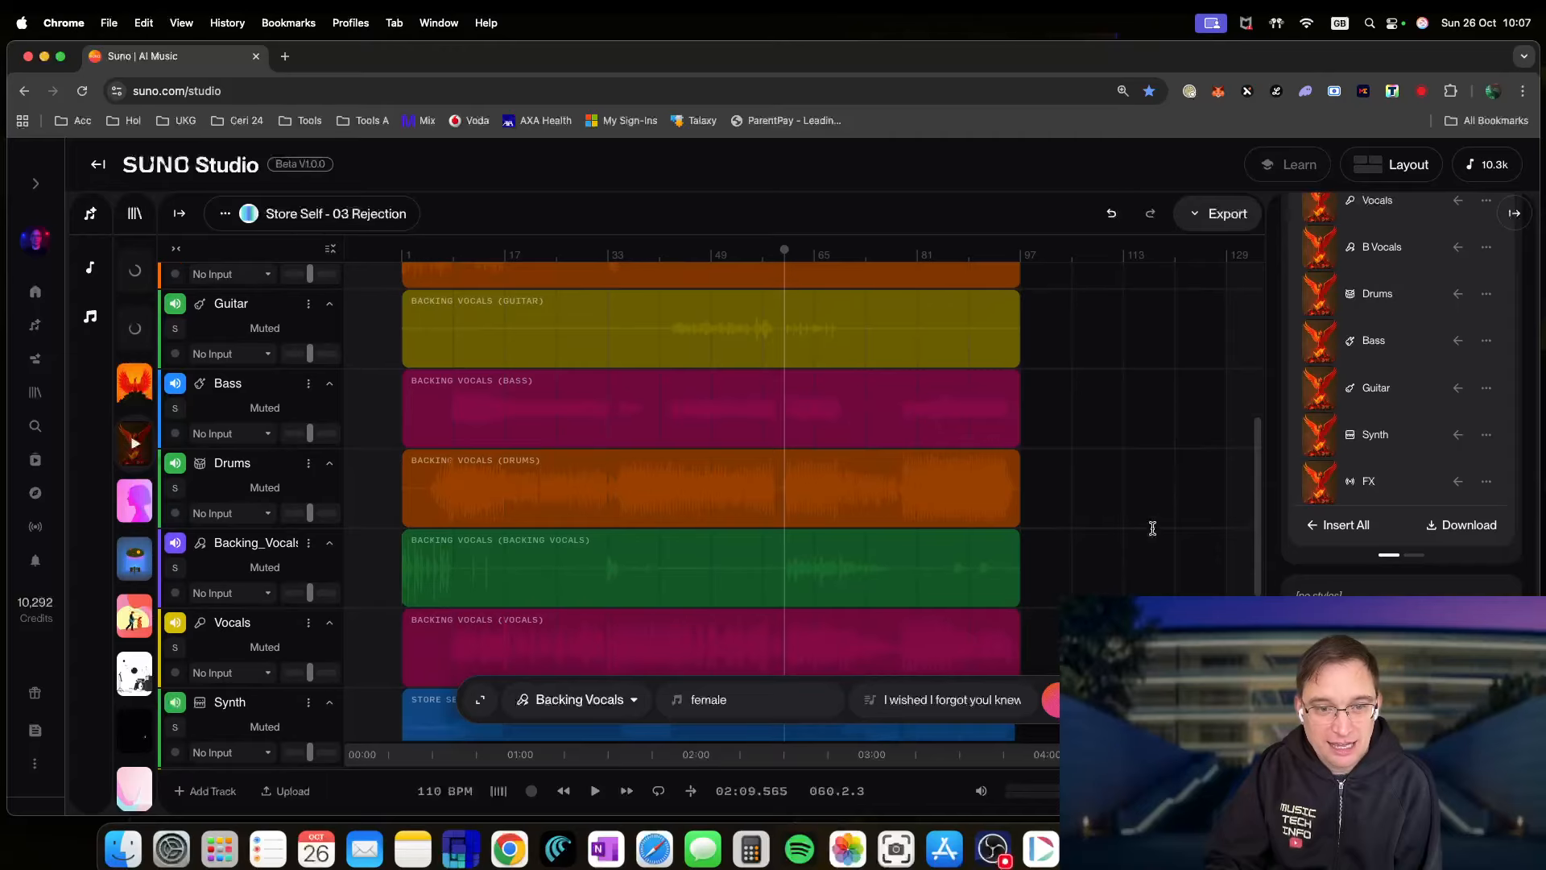
scroll(1153, 529, down, 2)
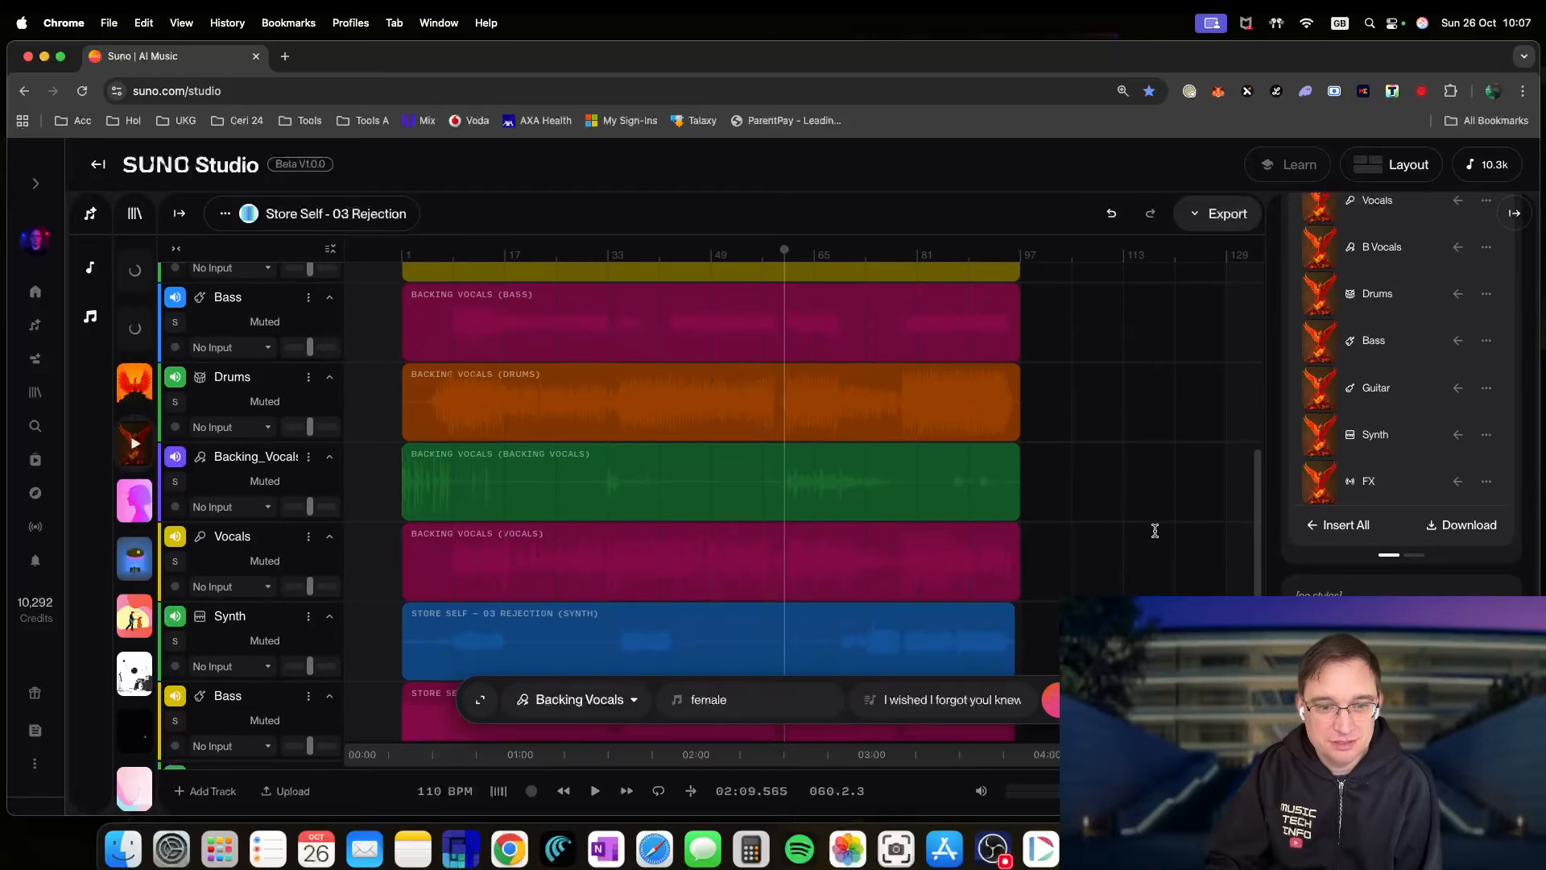
scroll(1153, 529, down, 1)
scroll(1152, 528, down, 2)
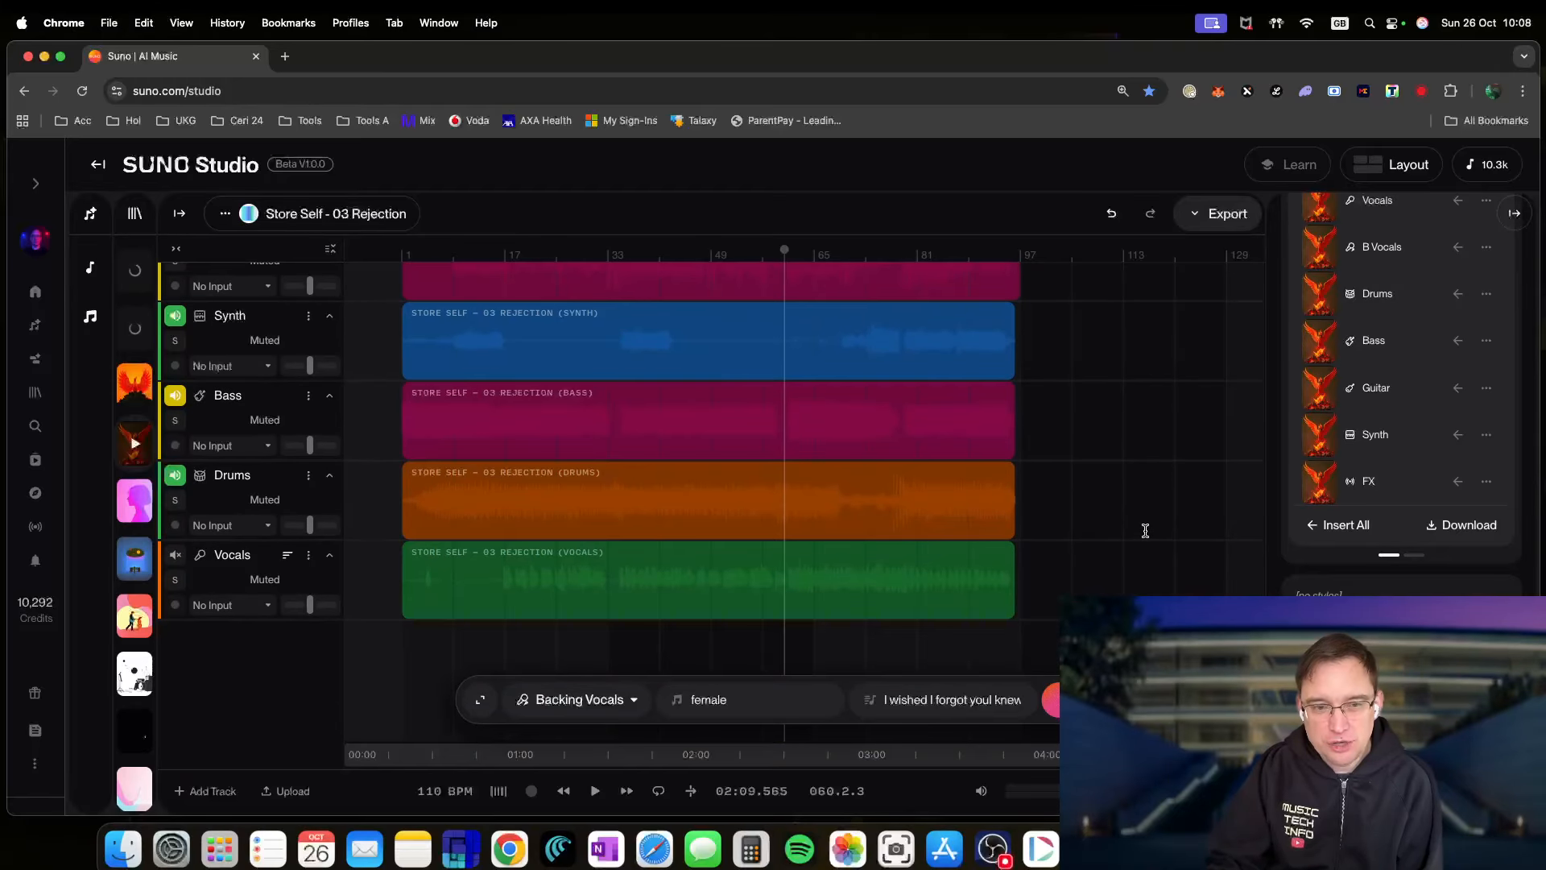
scroll(1145, 530, up, 2)
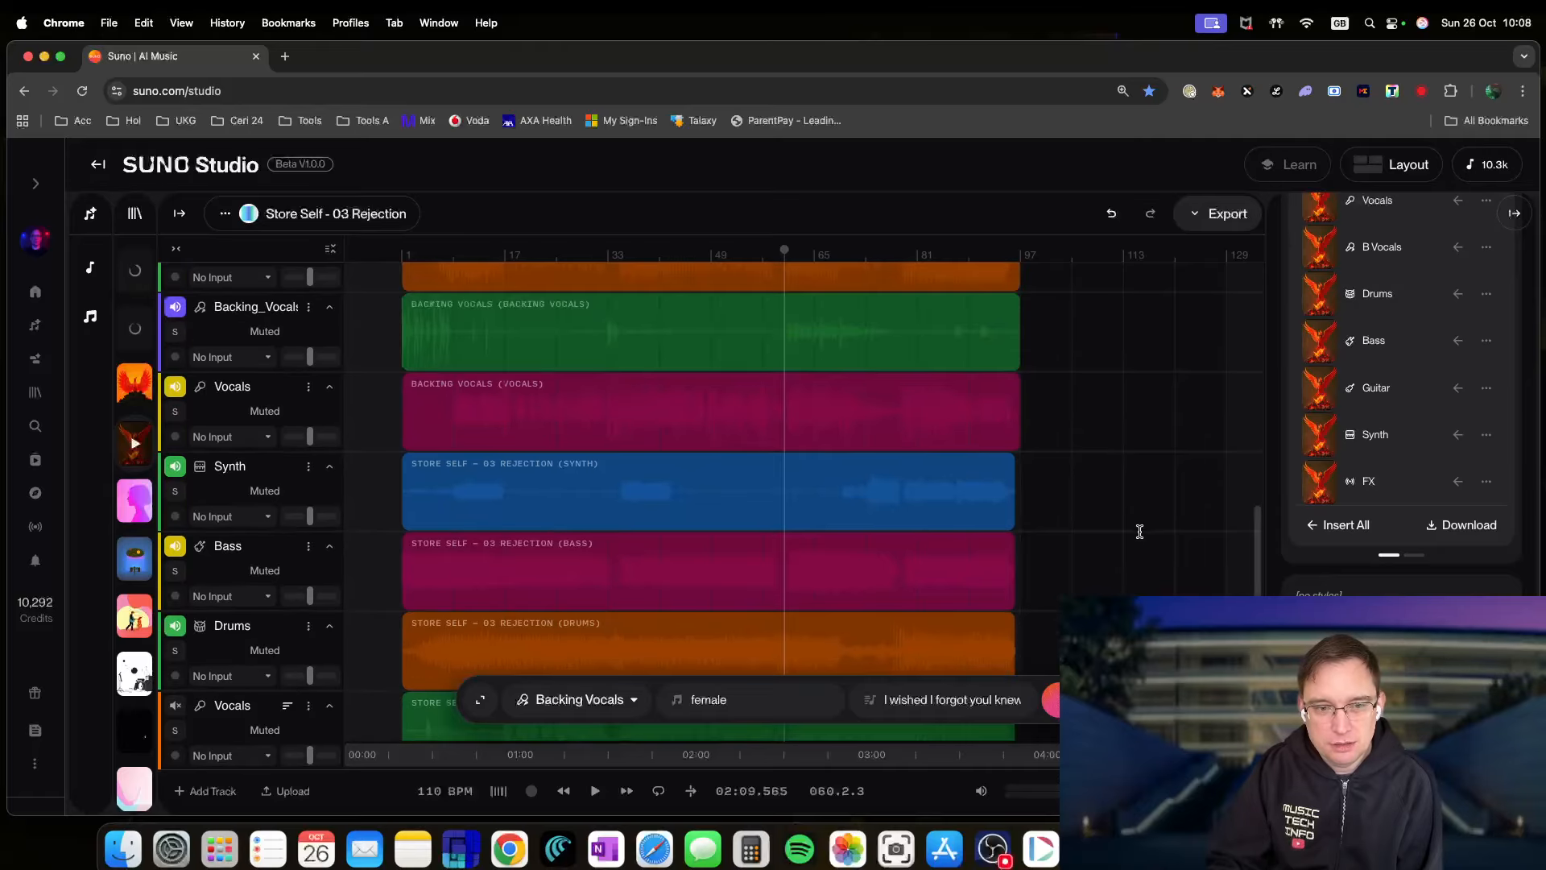
scroll(446, 415, up, 3)
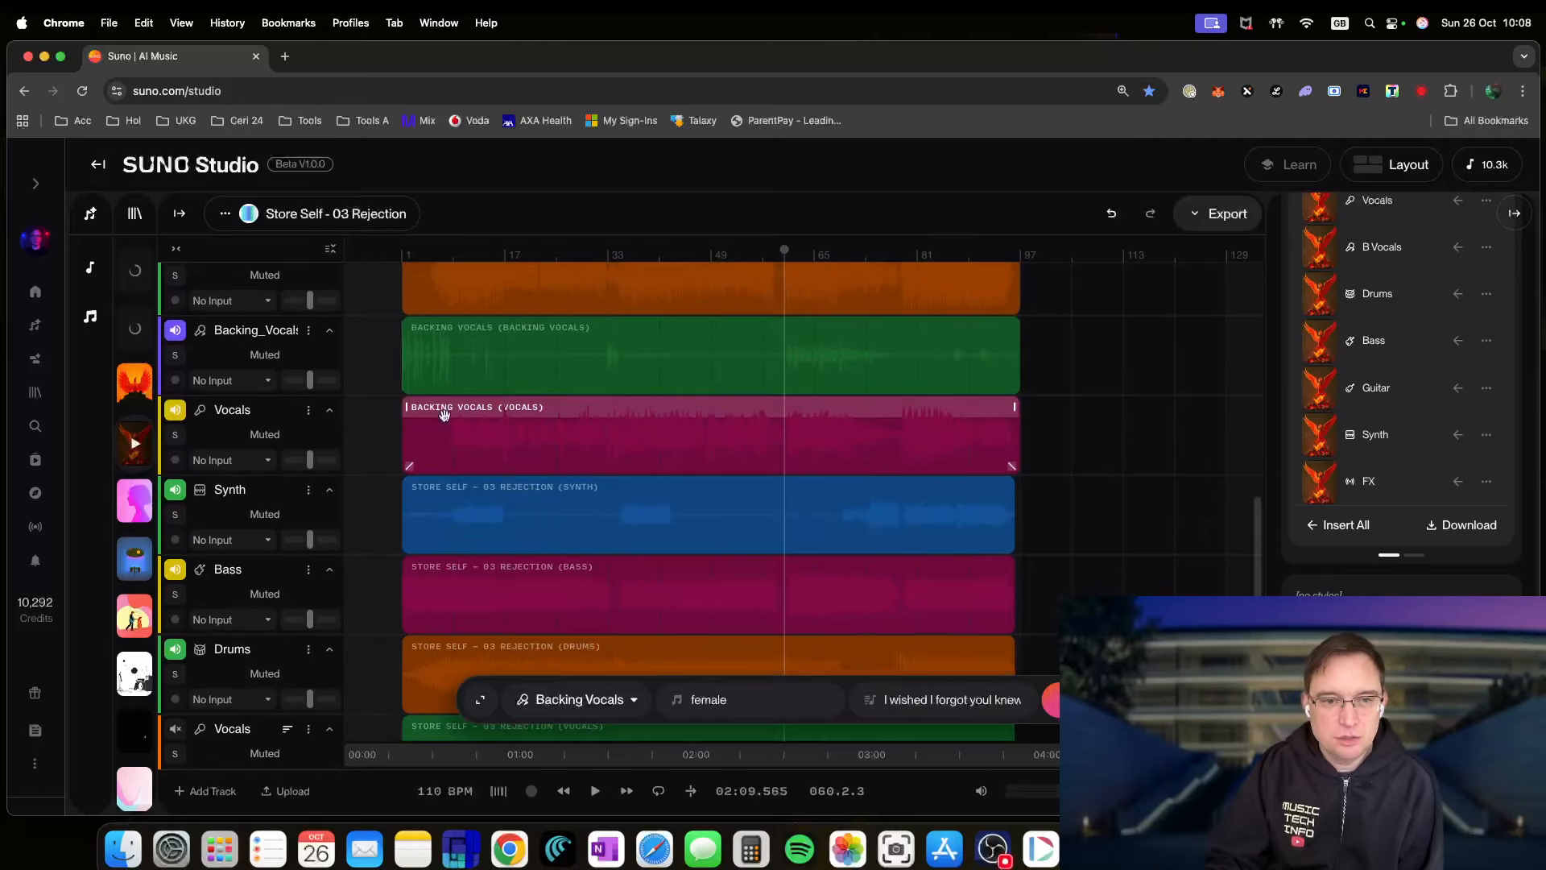
scroll(446, 416, up, 4)
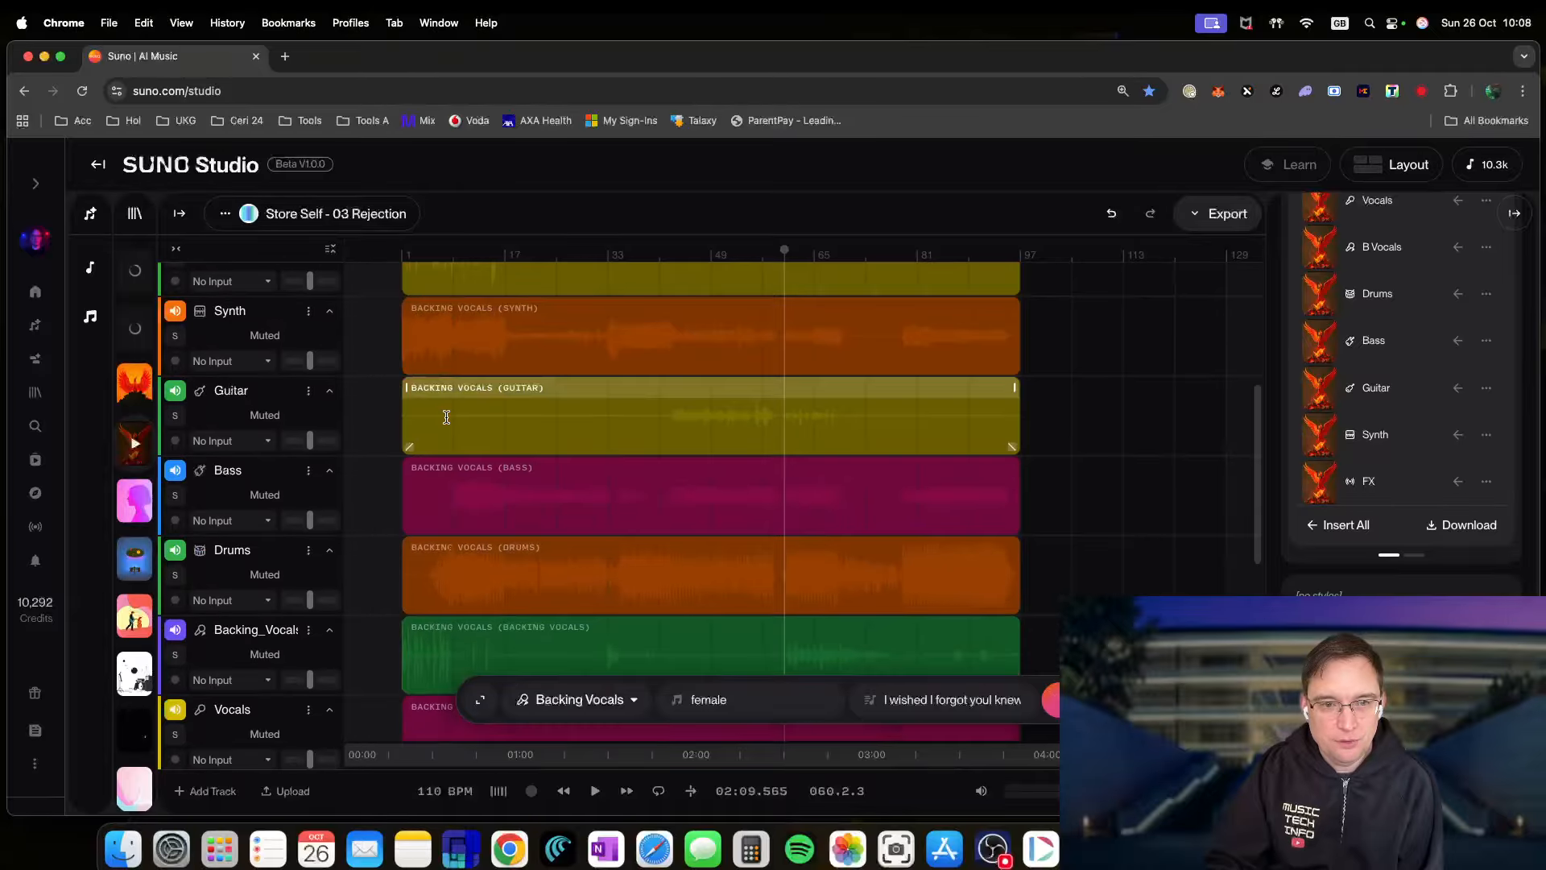
scroll(447, 415, up, 1)
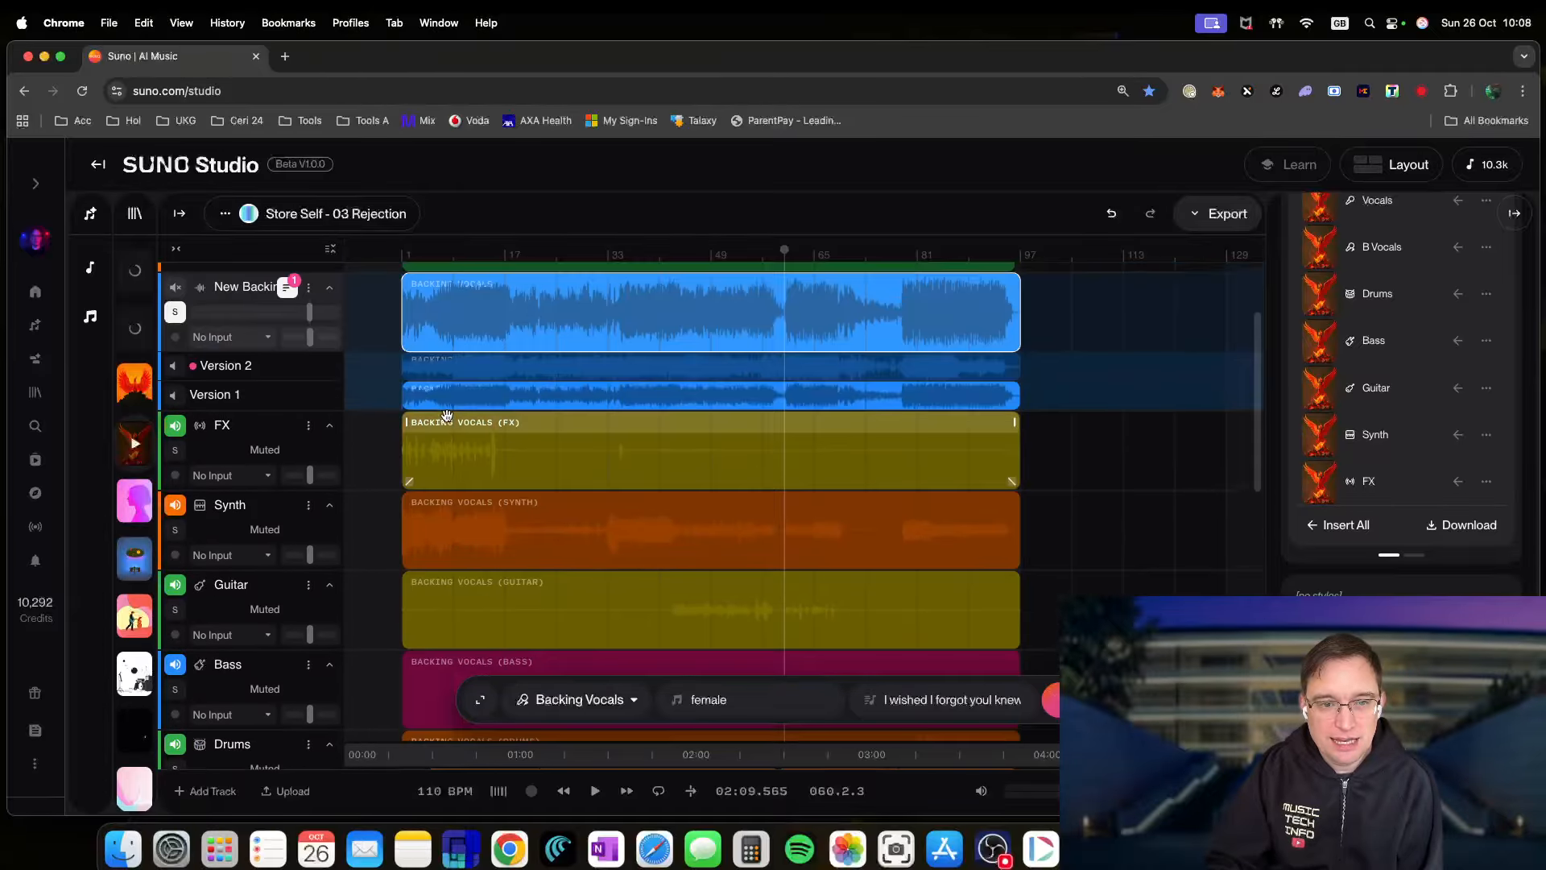
scroll(662, 549, down, 3)
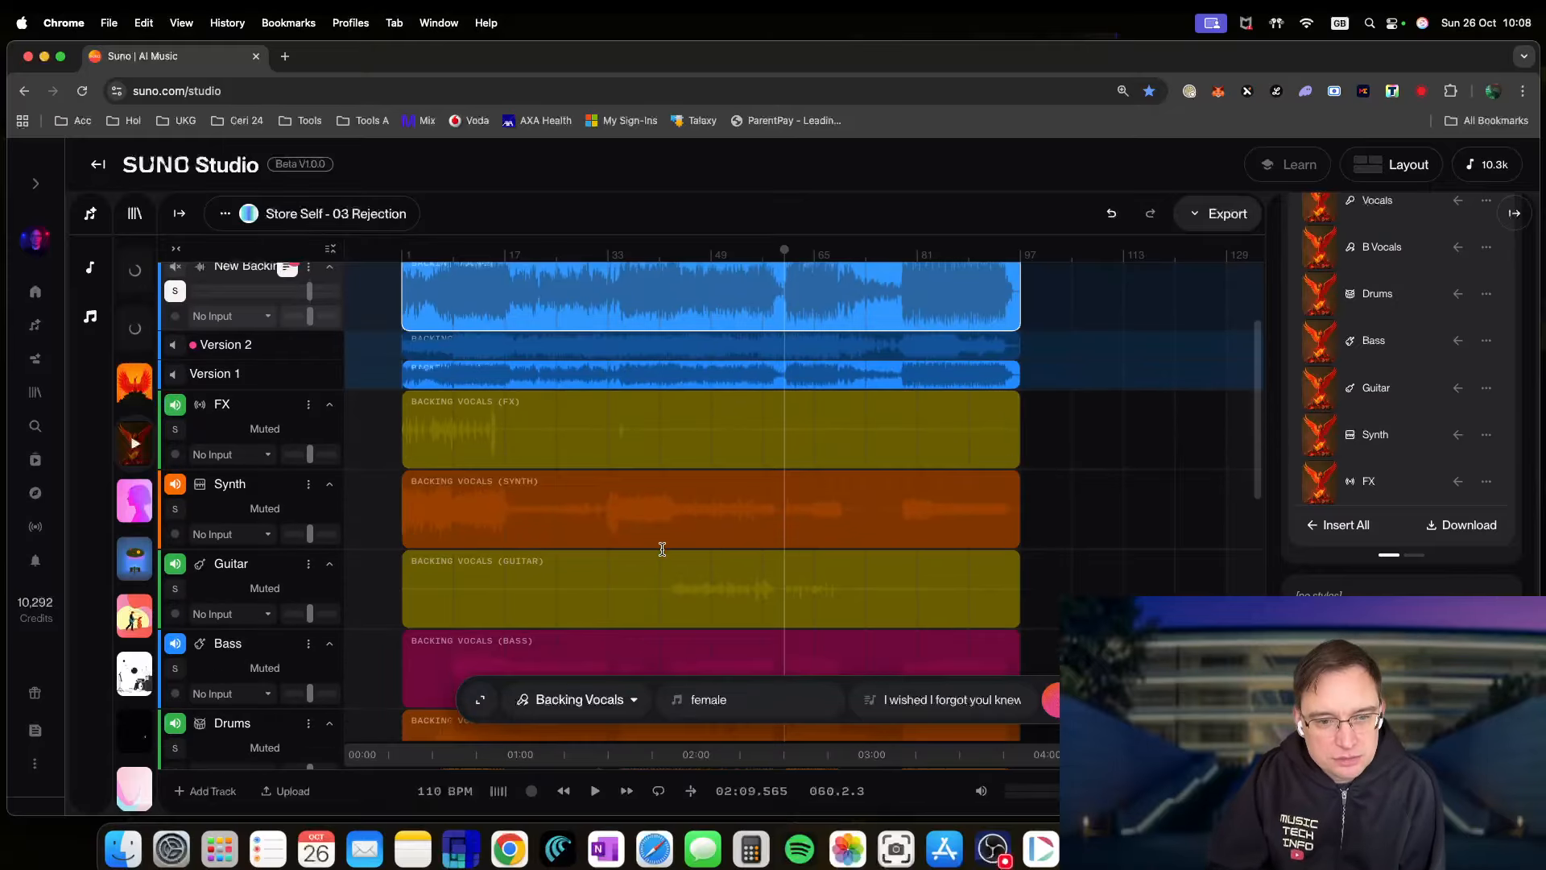
scroll(662, 549, down, 2)
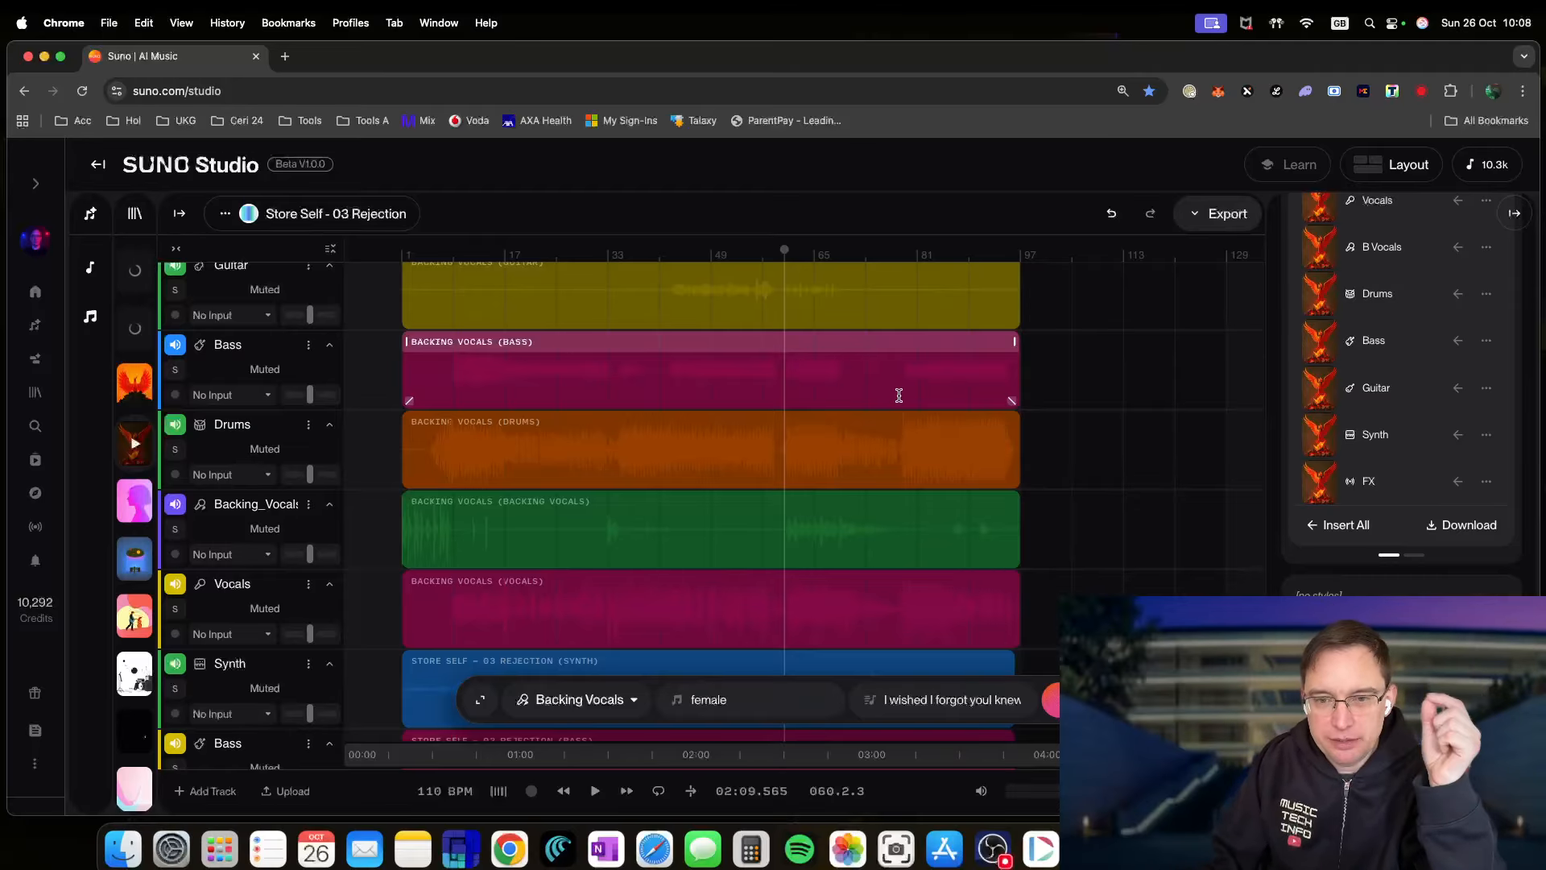
scroll(501, 414, up, 5)
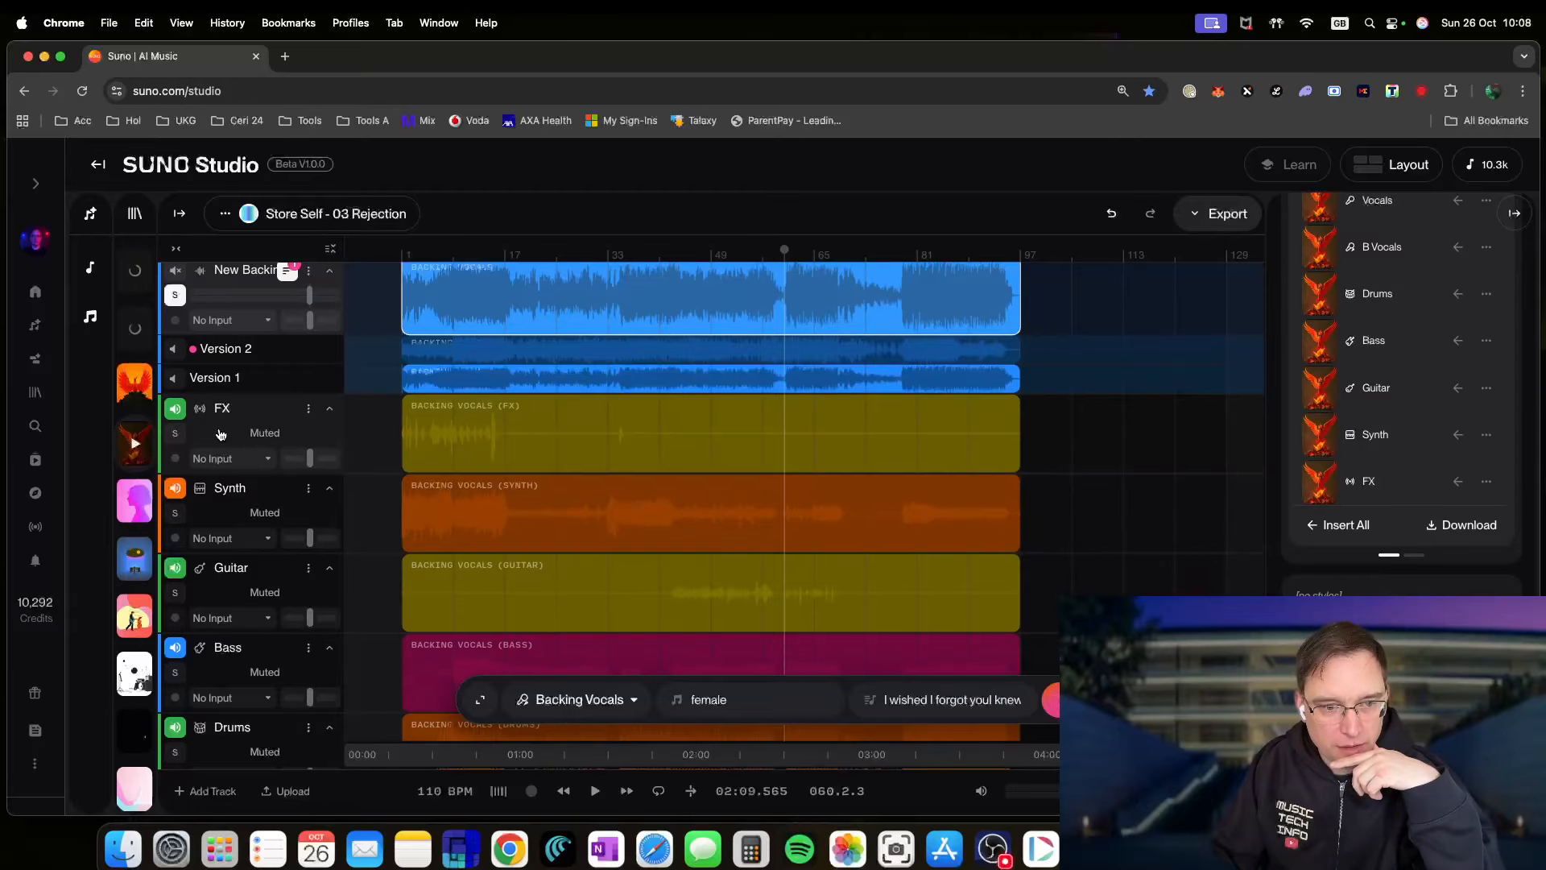
- Solo the backing-vocal FX stem and play it briefly from the song start
click(174, 436)
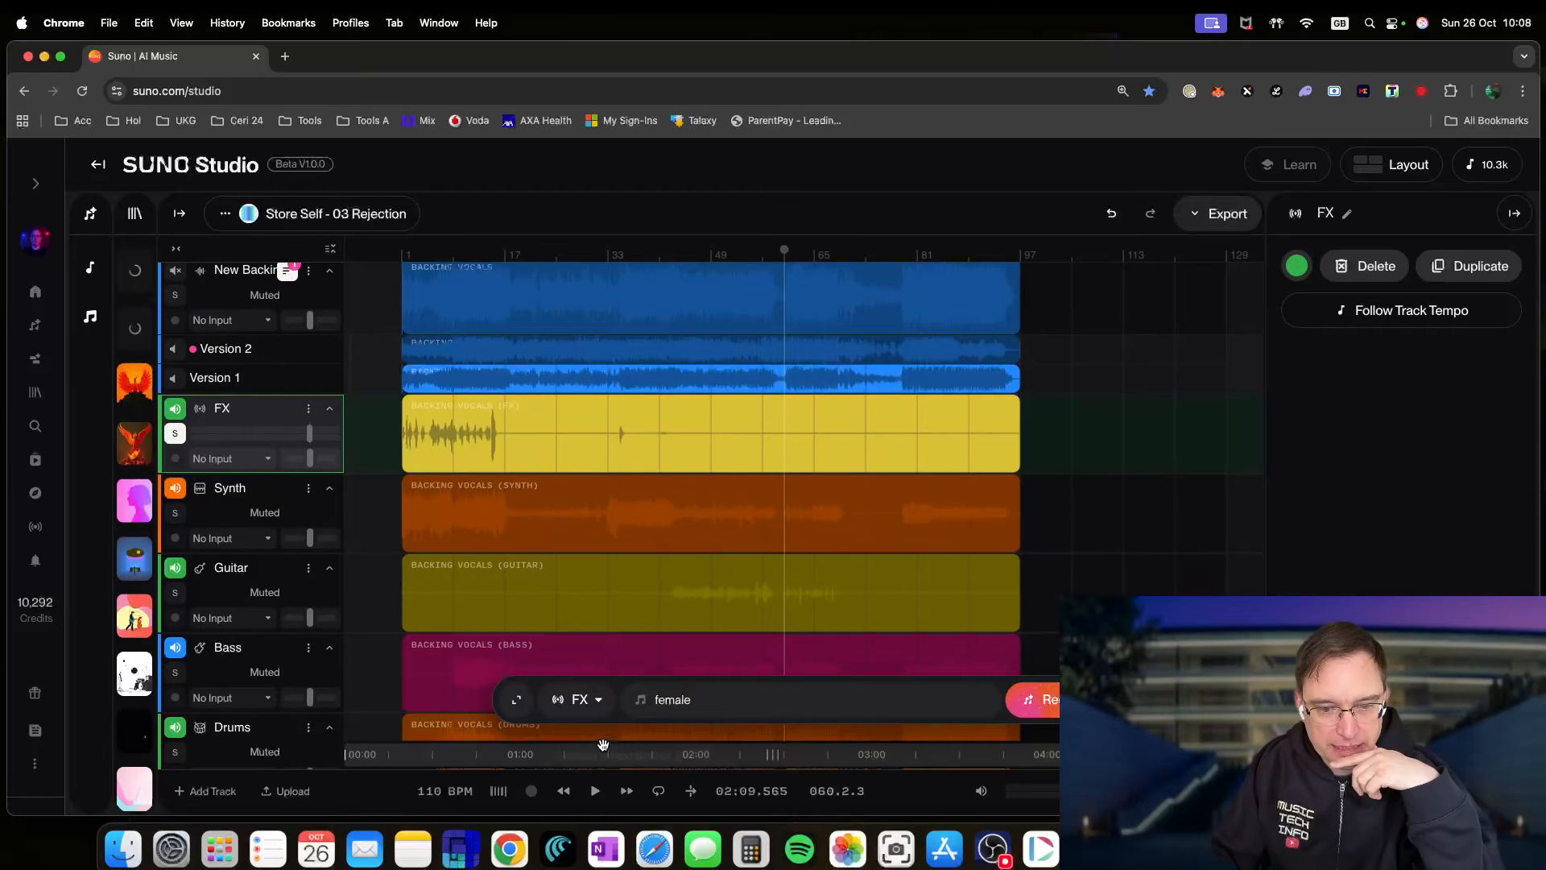
click(564, 791)
click(595, 791)
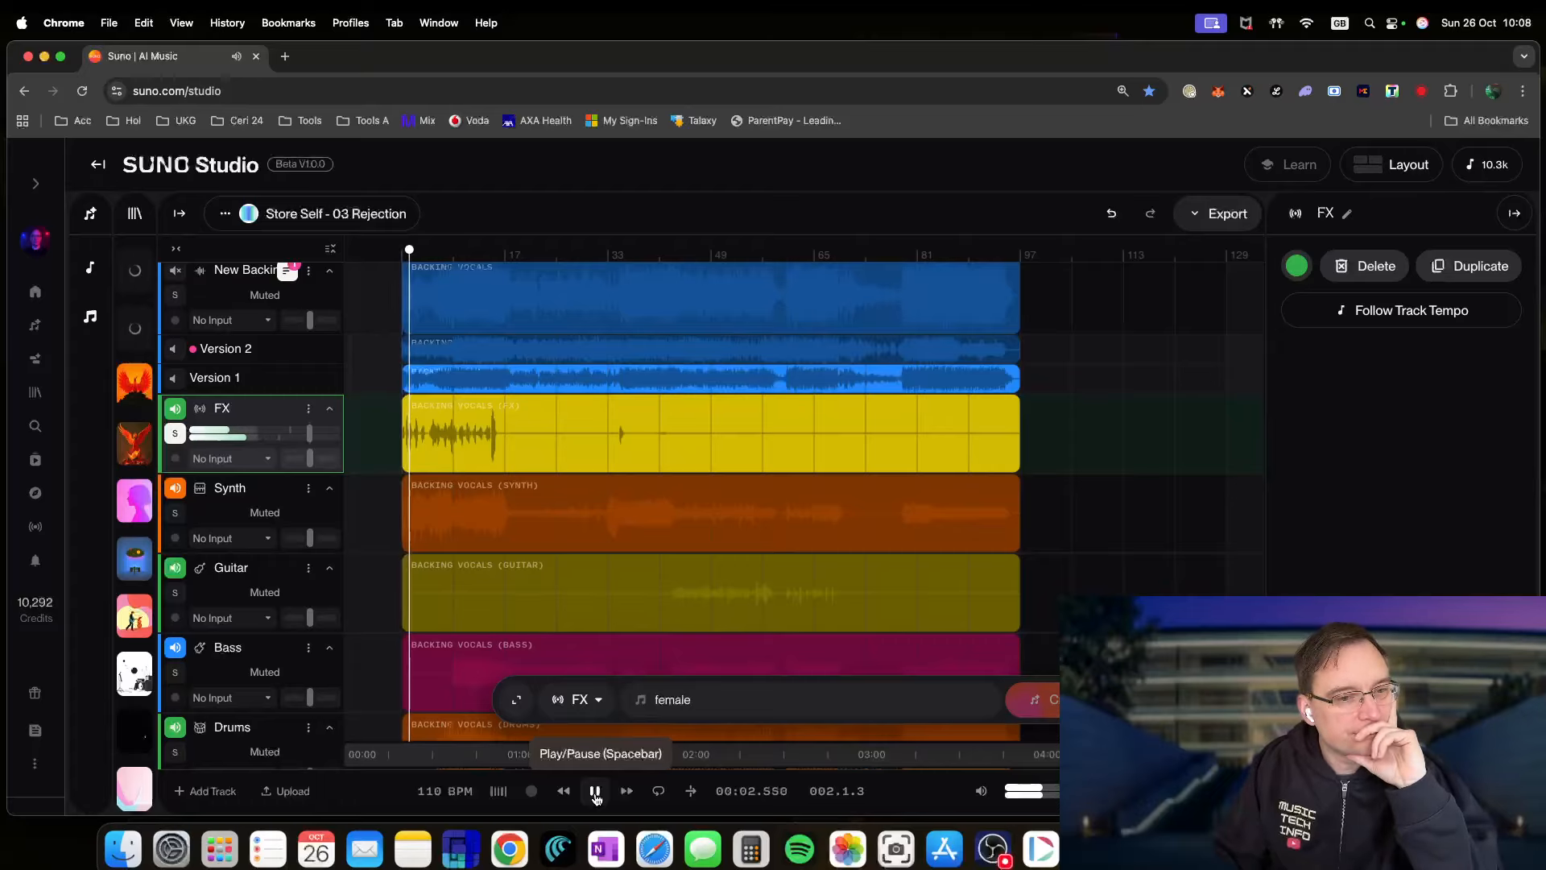
click(595, 790)
- Unmute the song's Vocals stem and play it from the start before stopping
mouse_move(156, 433)
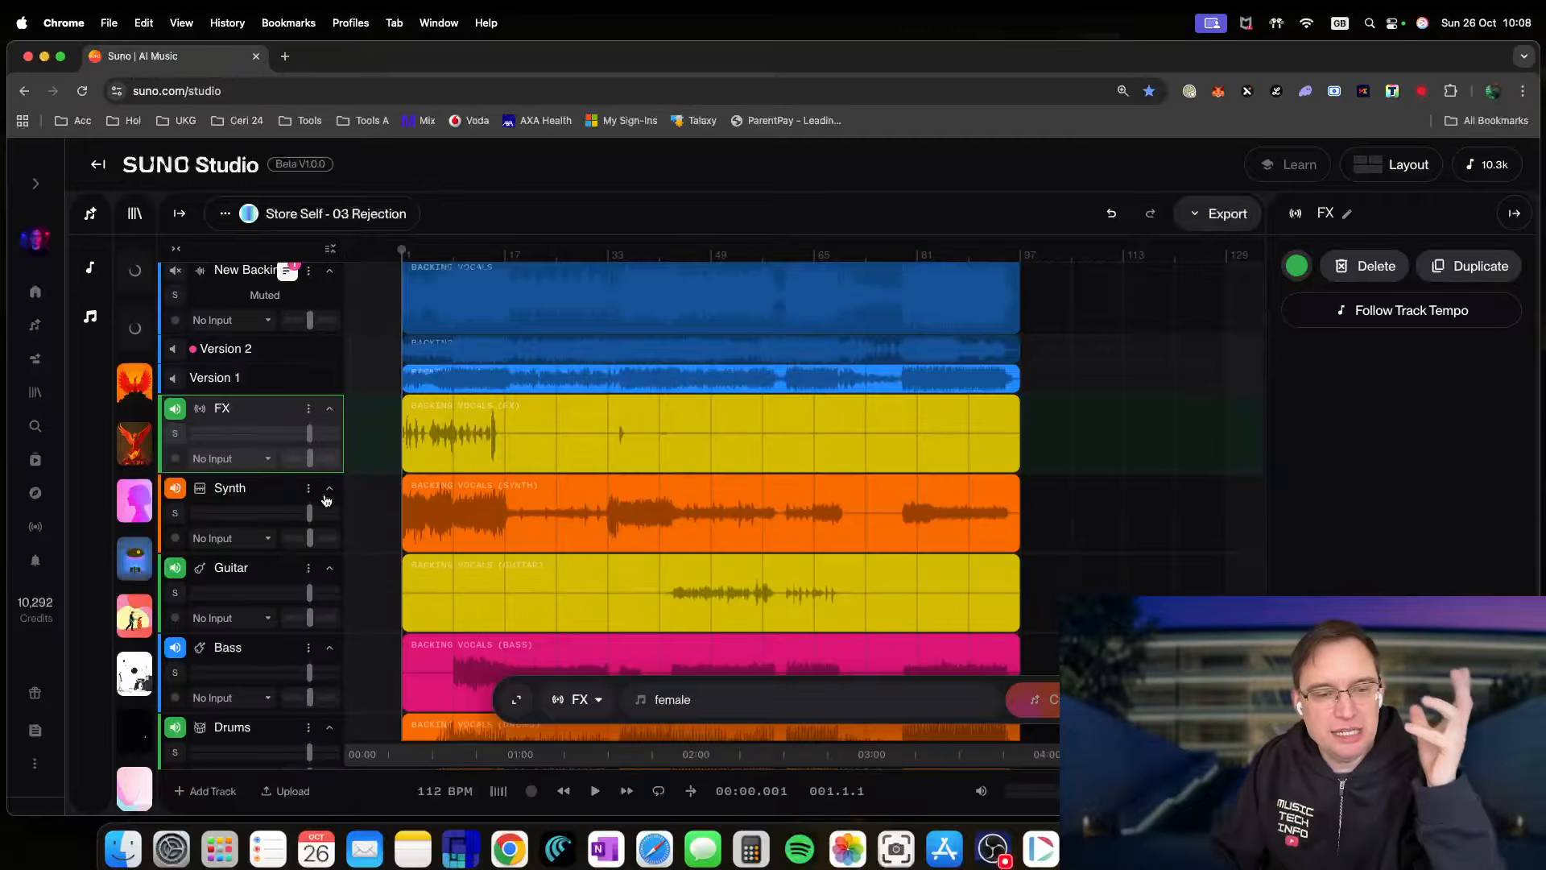
scroll(290, 524, down, 10)
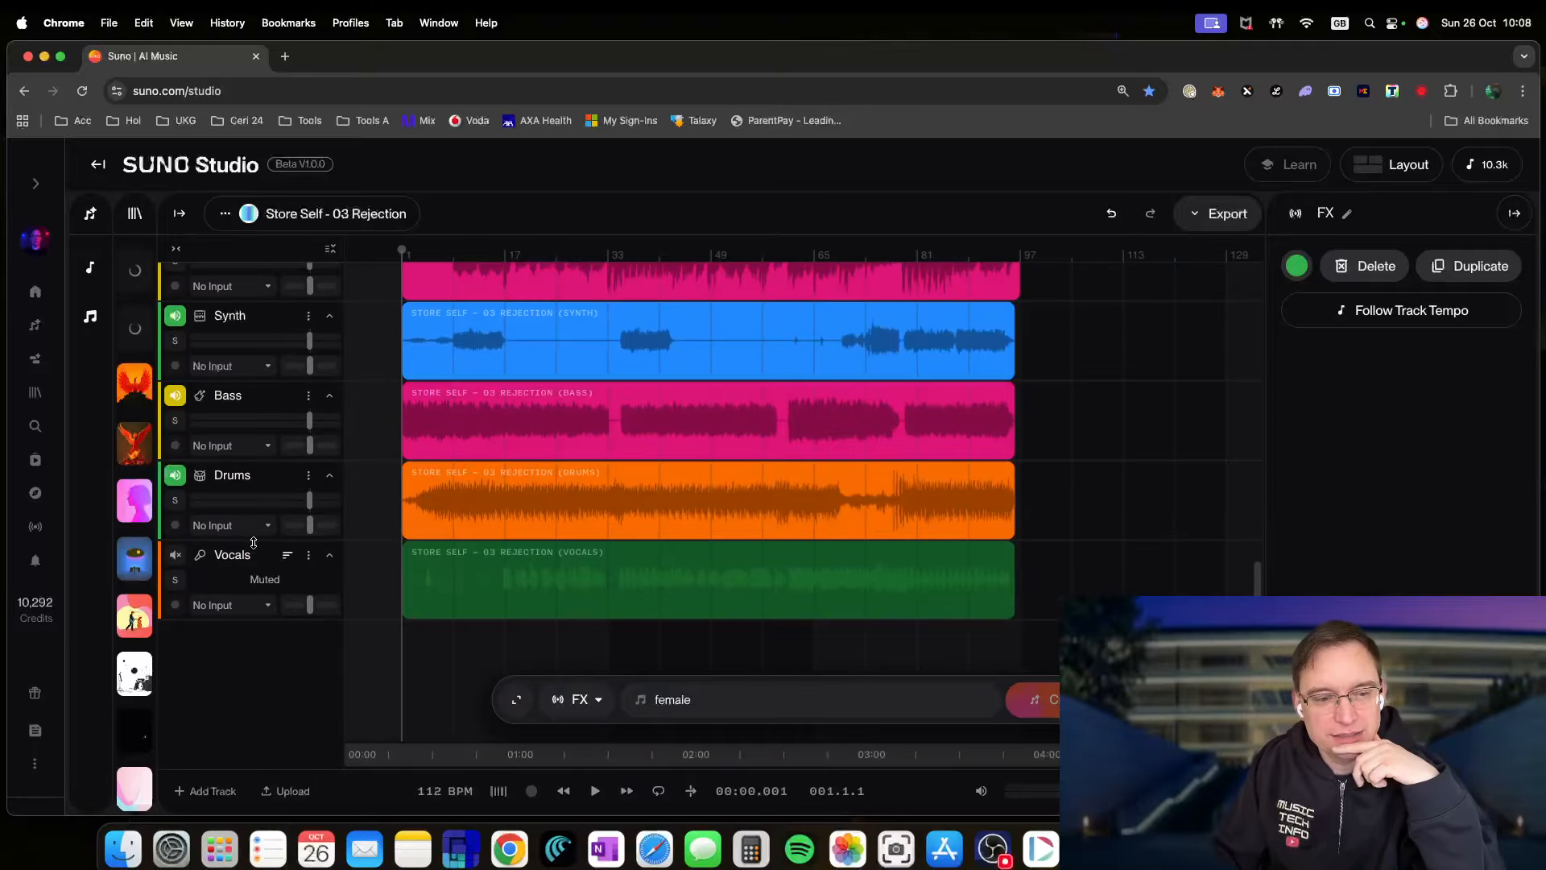
click(175, 555)
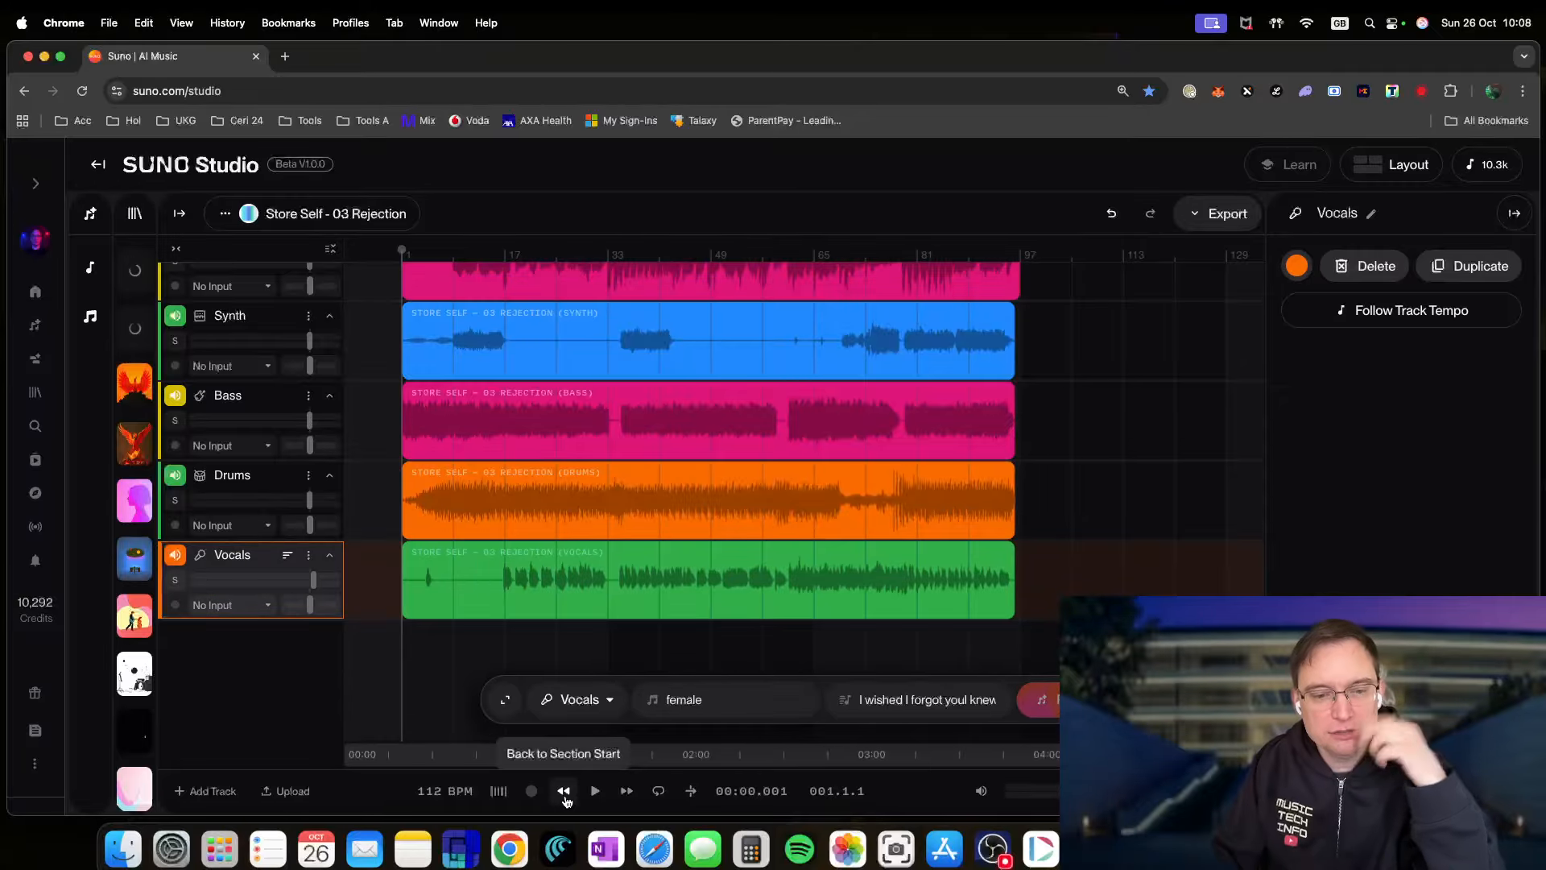
click(595, 791)
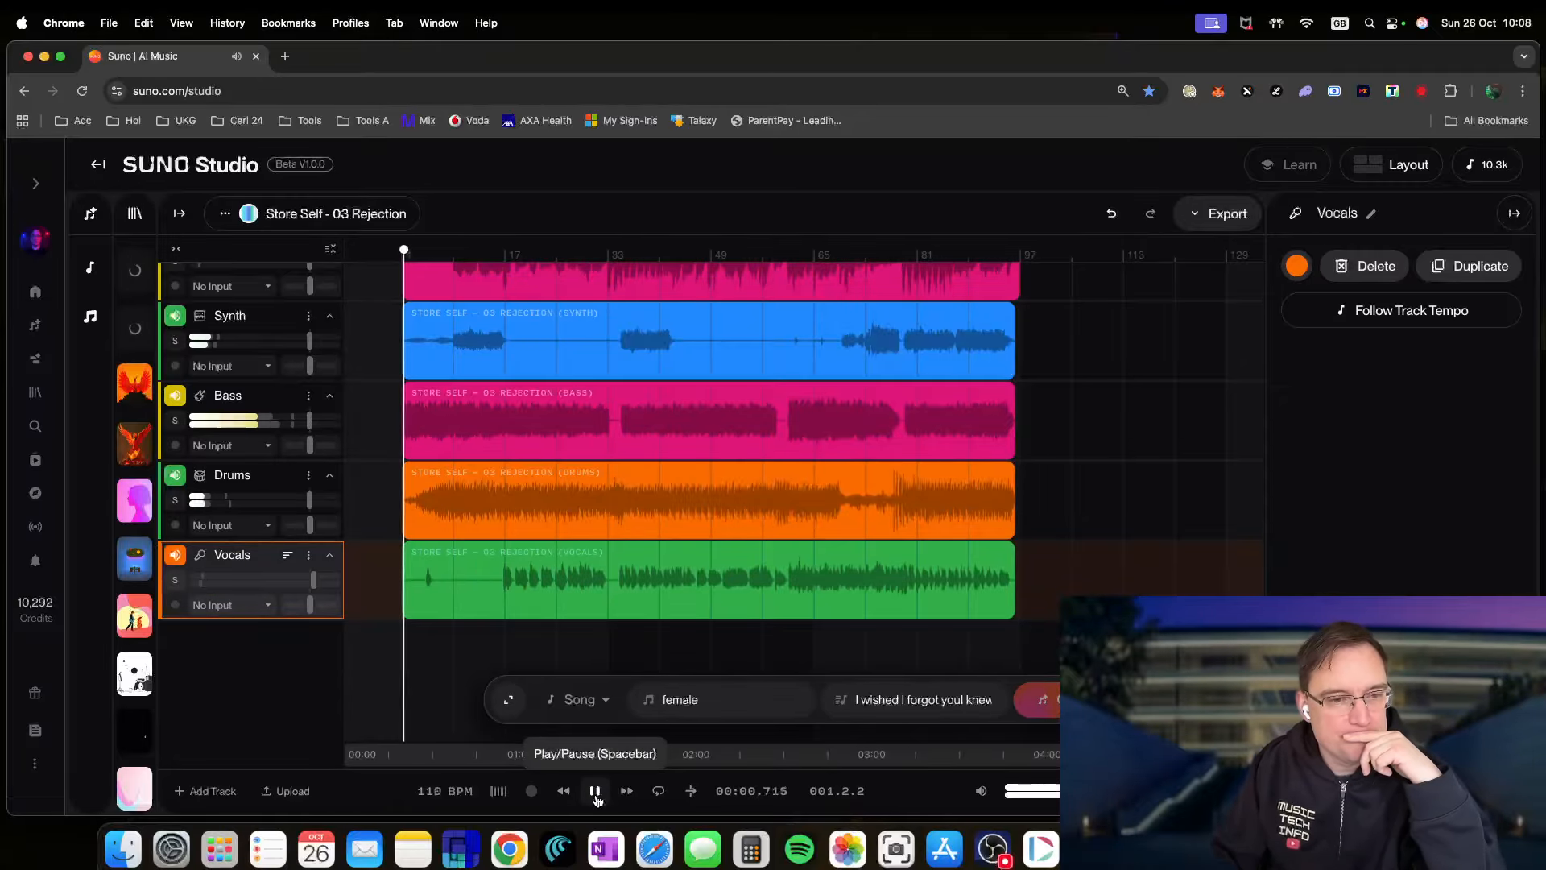
scroll(501, 585, up, 6)
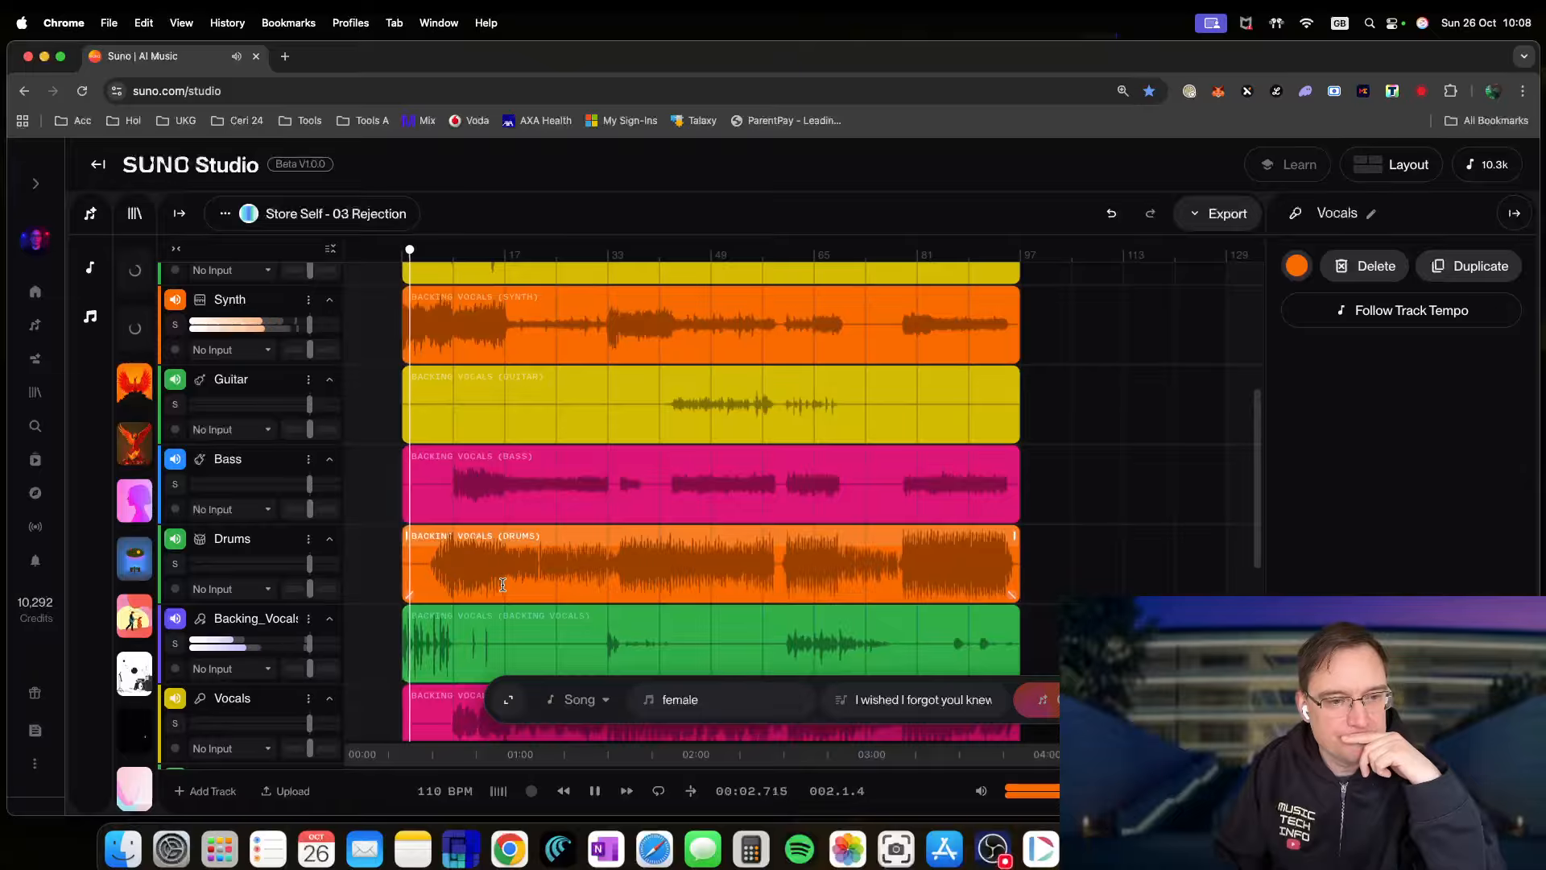
scroll(502, 586, down, 3)
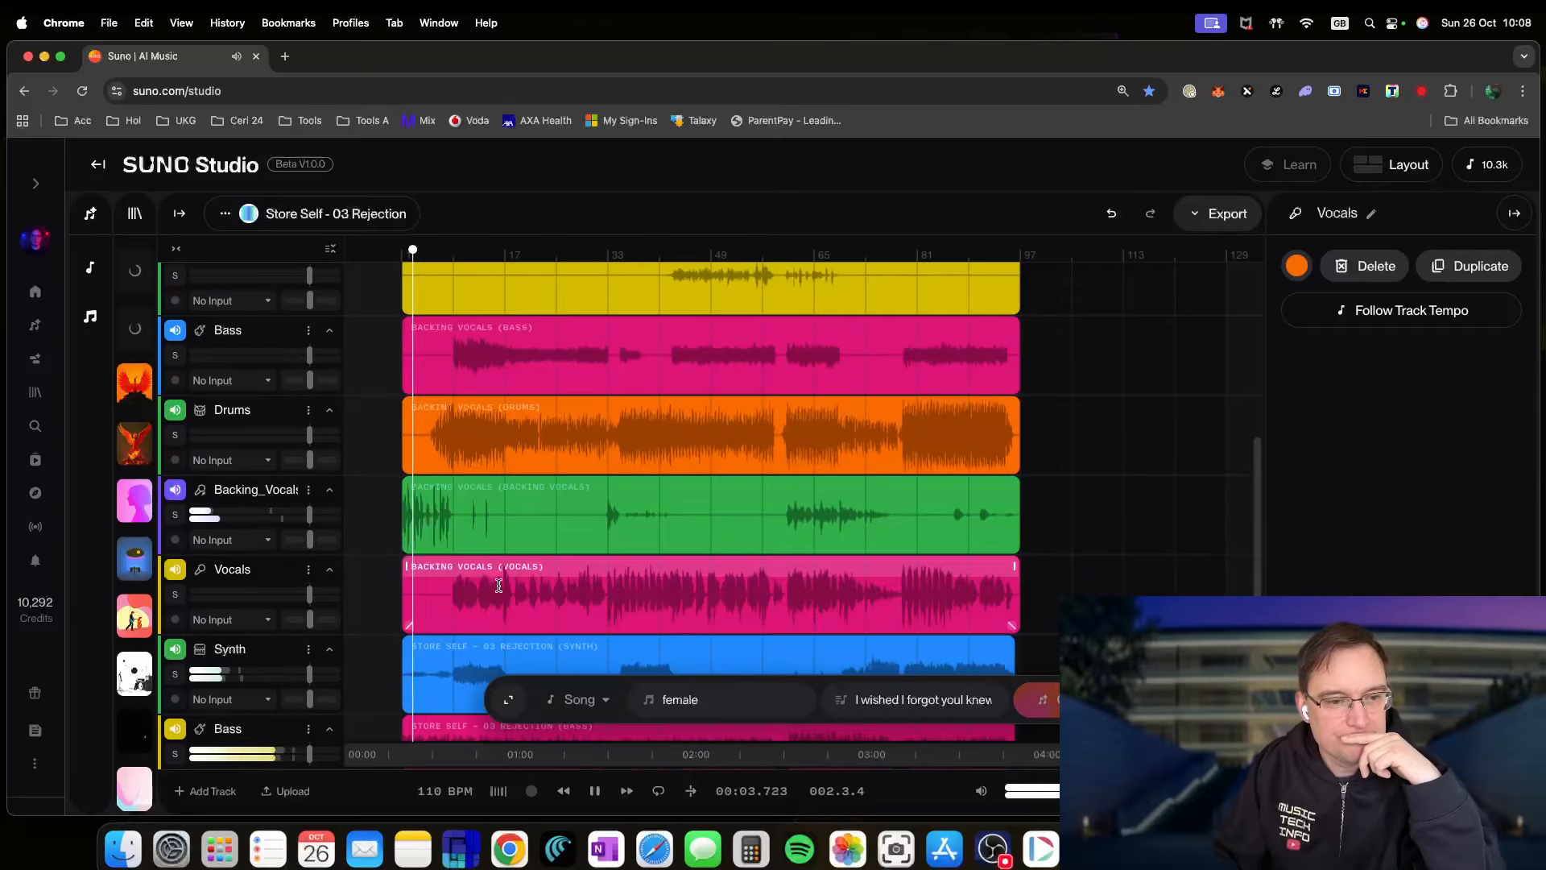
click(596, 791)
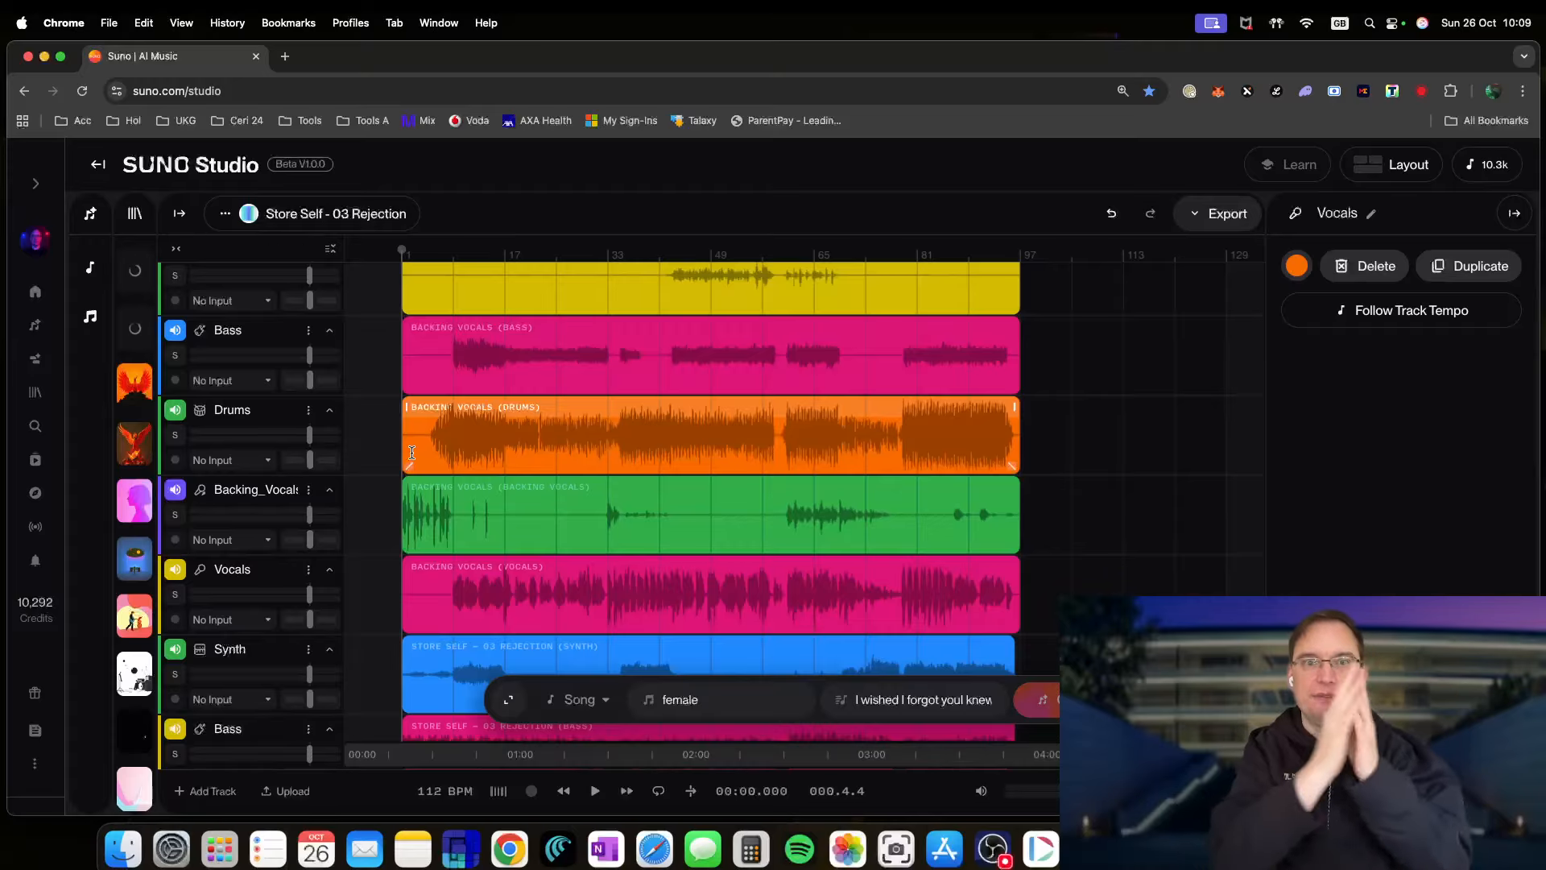
click(1380, 166)
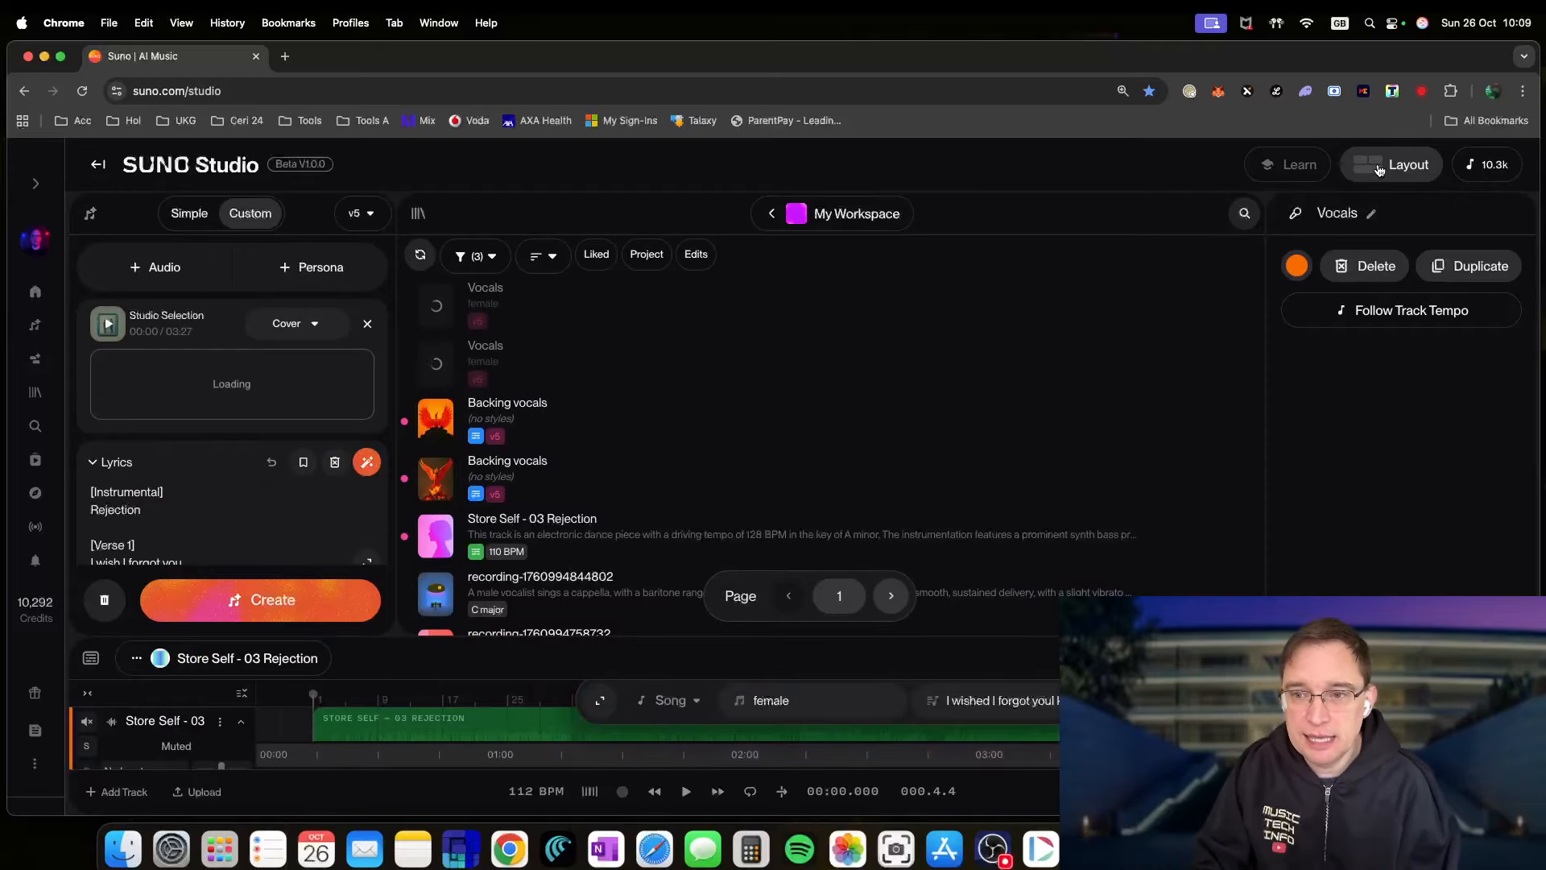
click(1380, 167)
click(1380, 169)
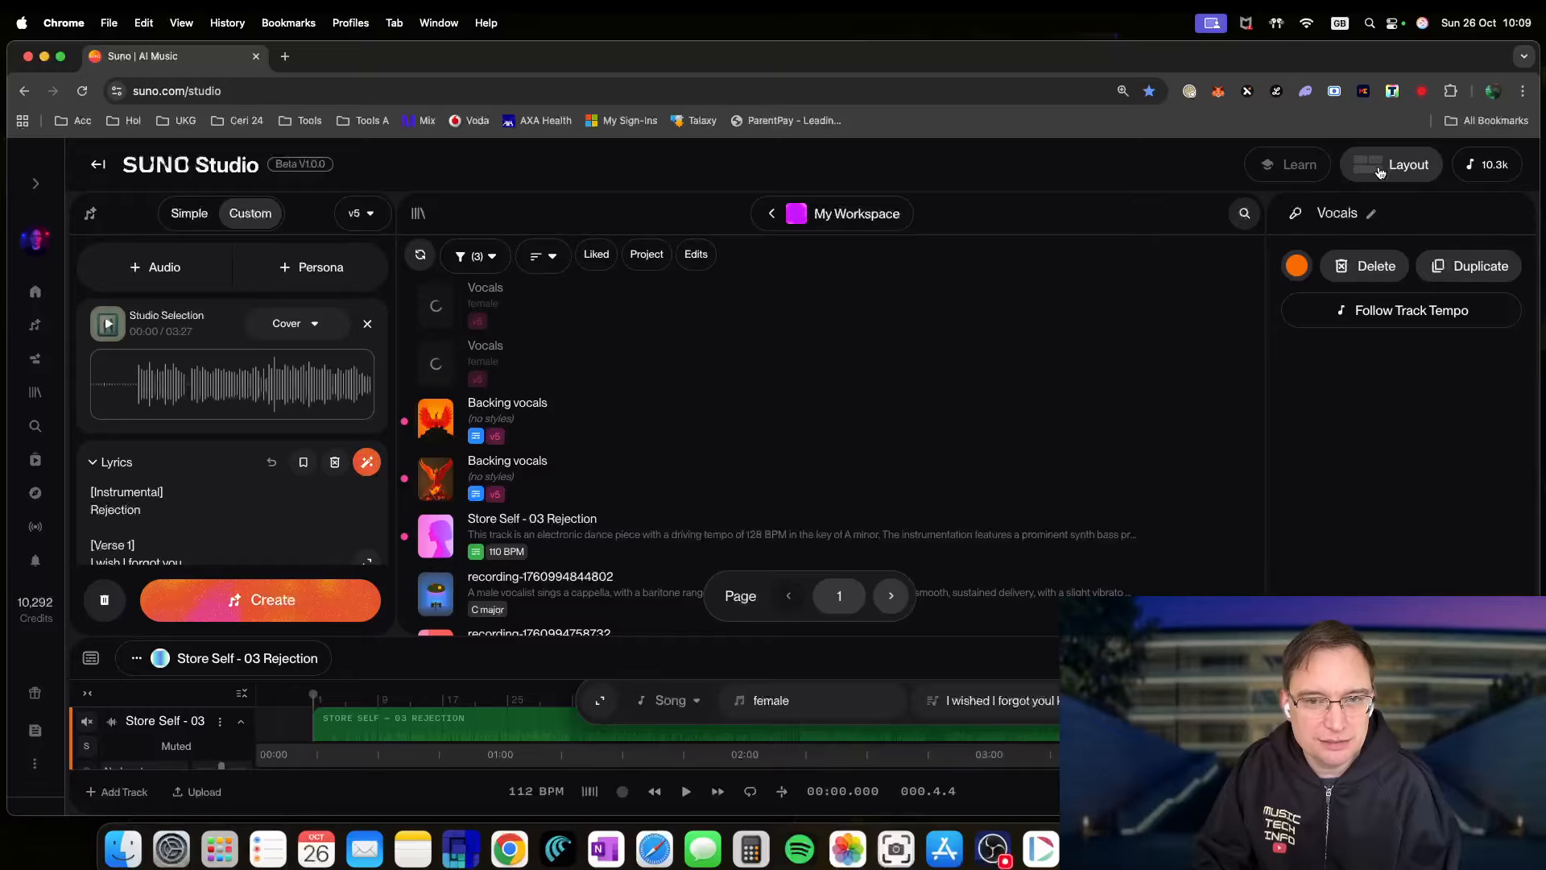
click(1380, 170)
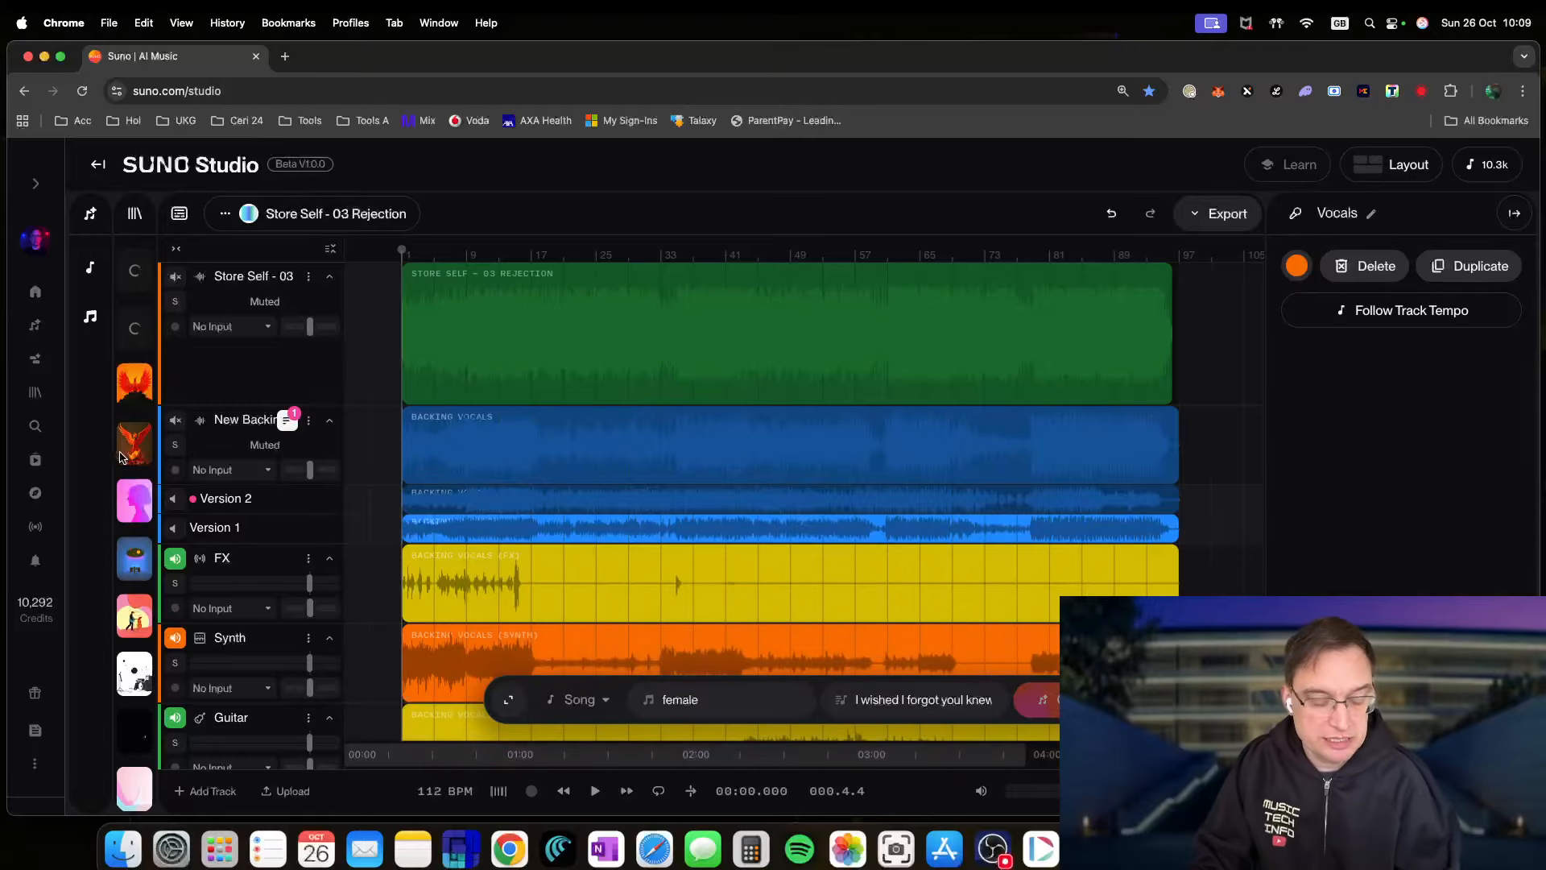
key(1)
key(1)
key(1)
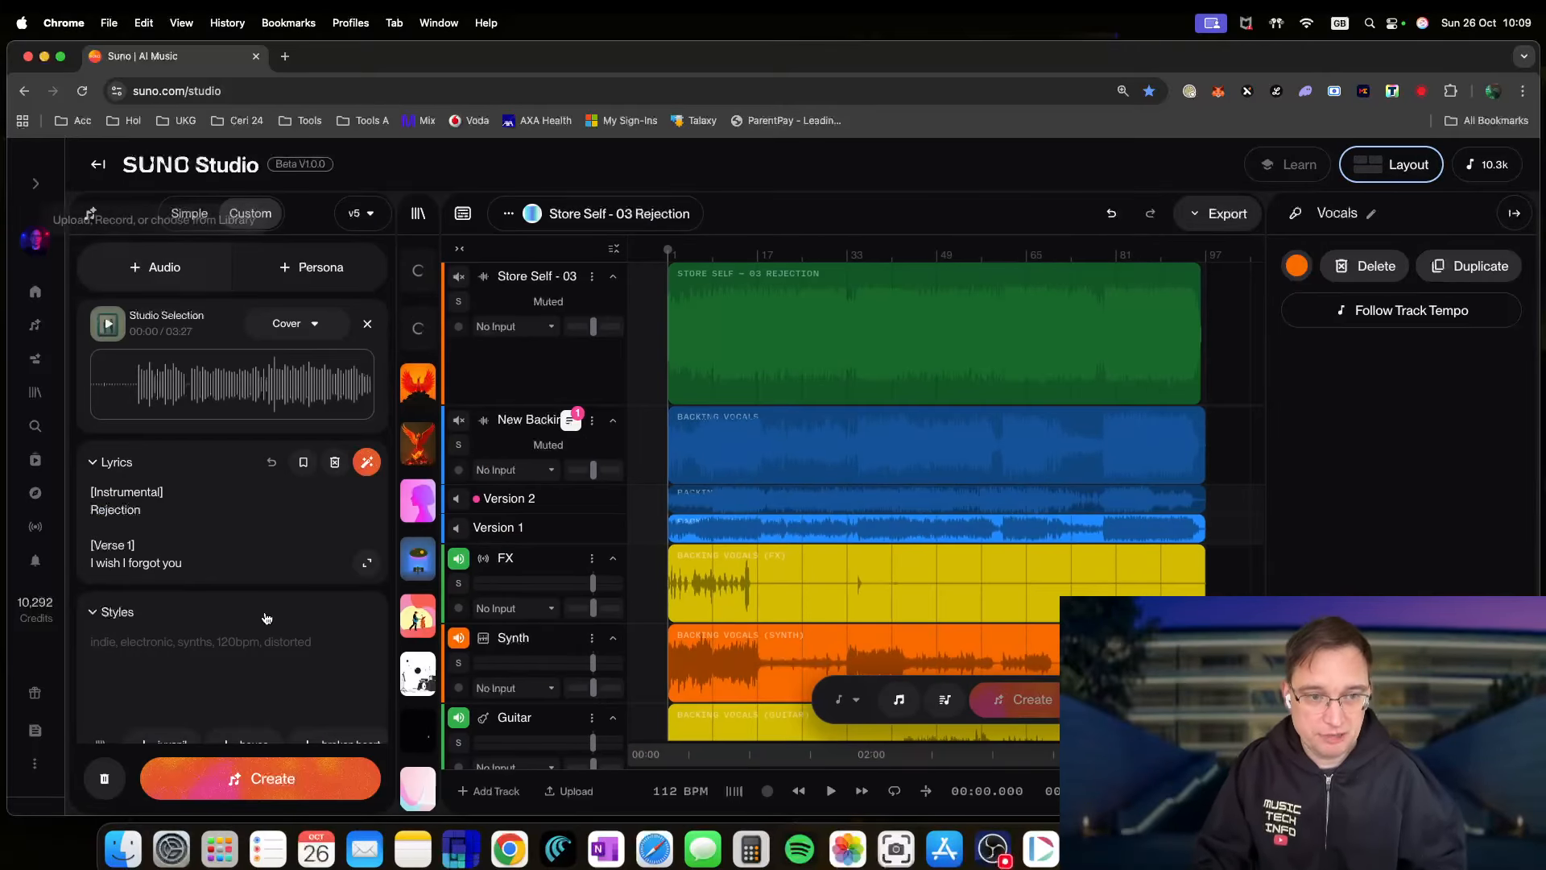
key(1)
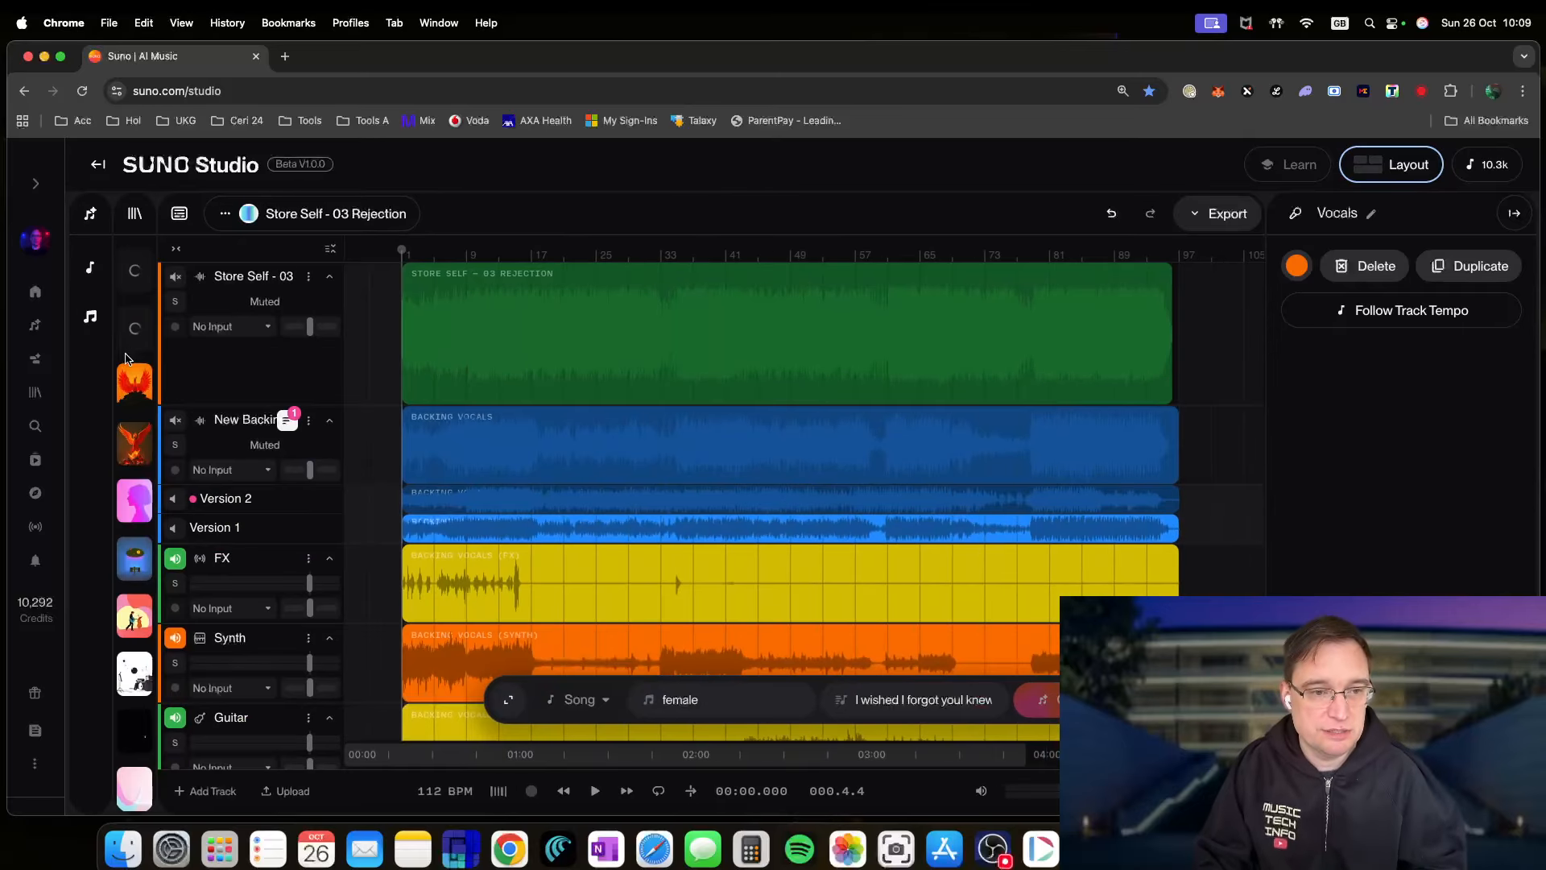
key(2)
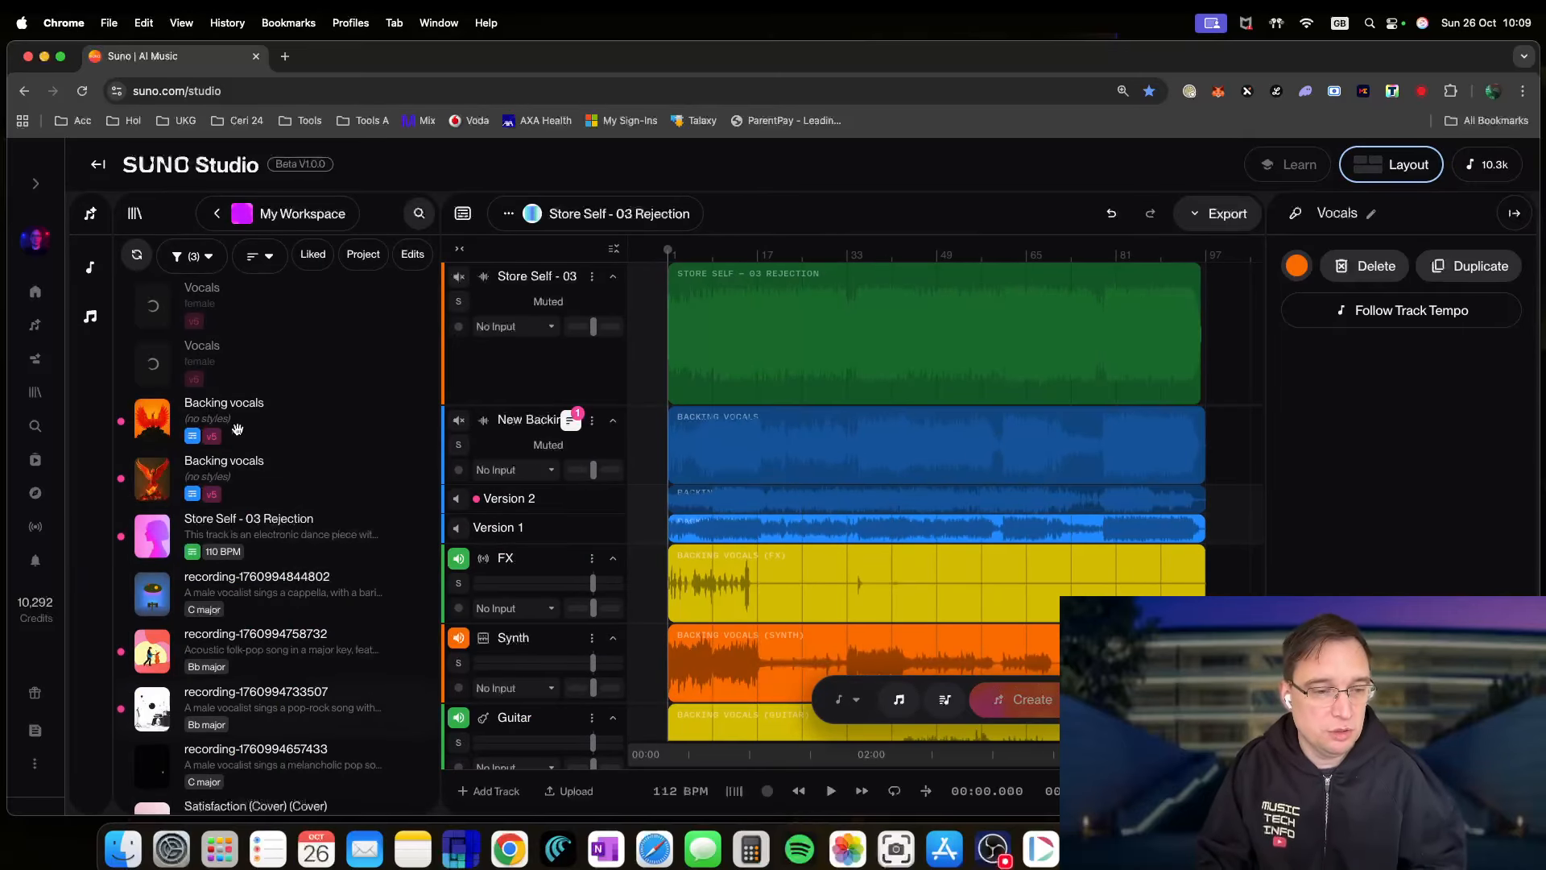
key(2)
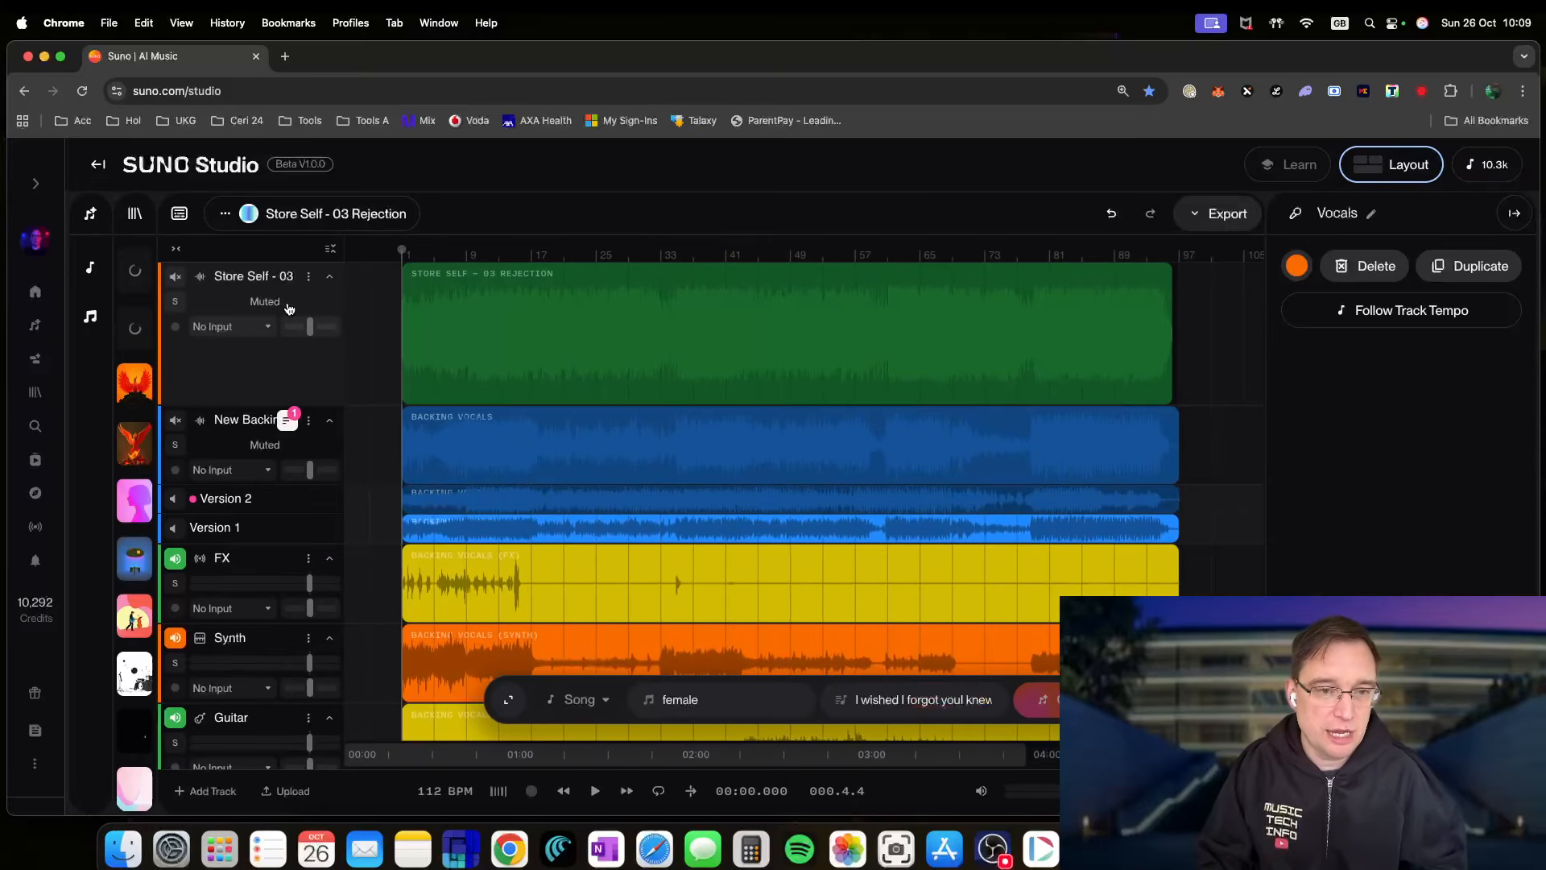
key(2)
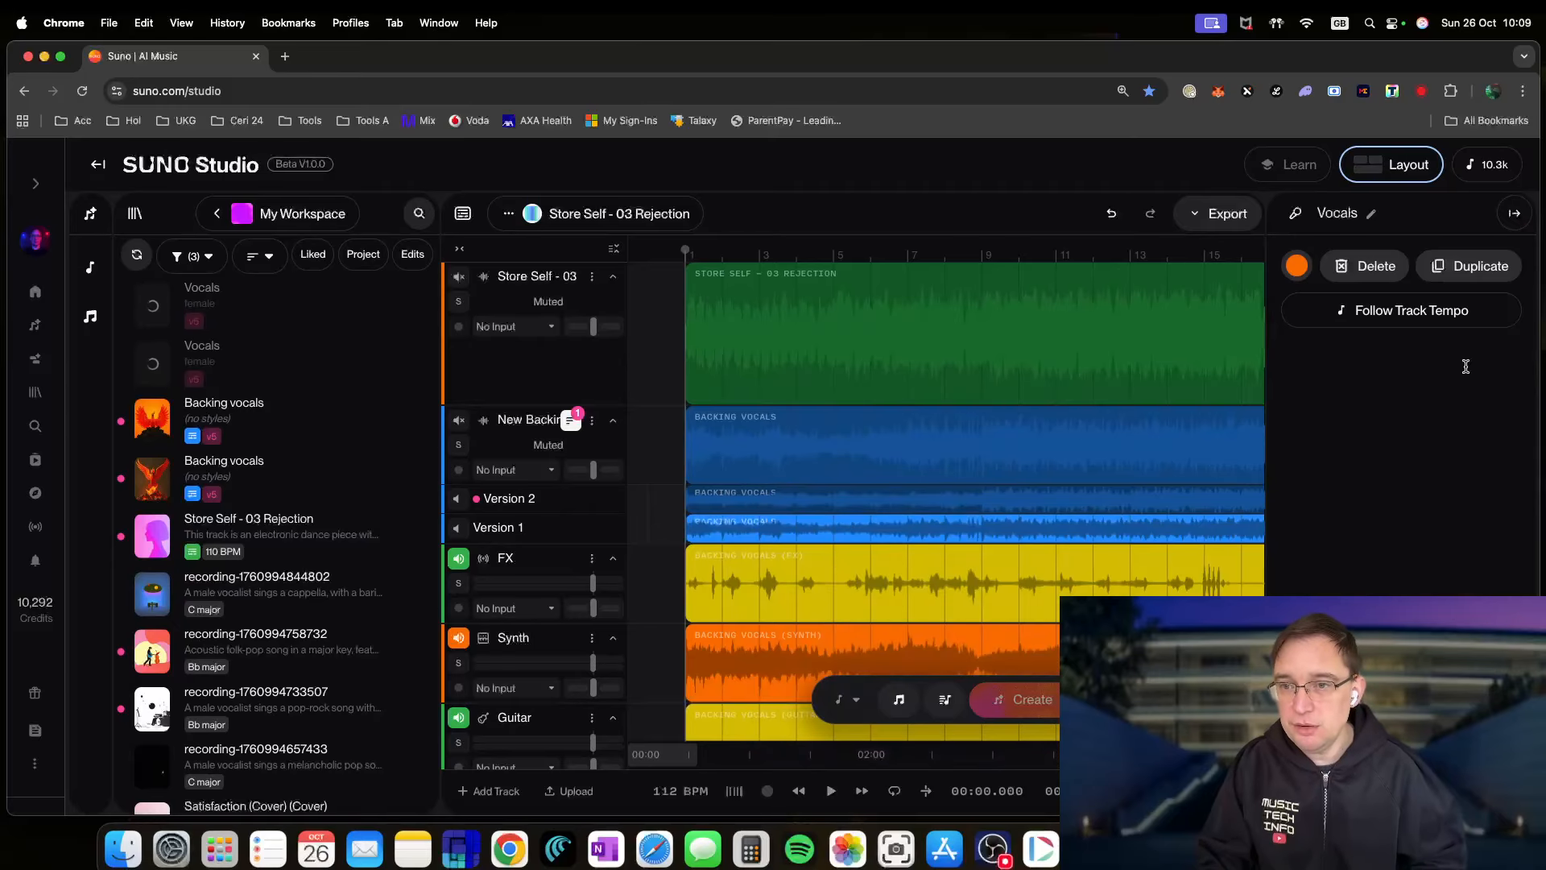
key(3)
key(3)
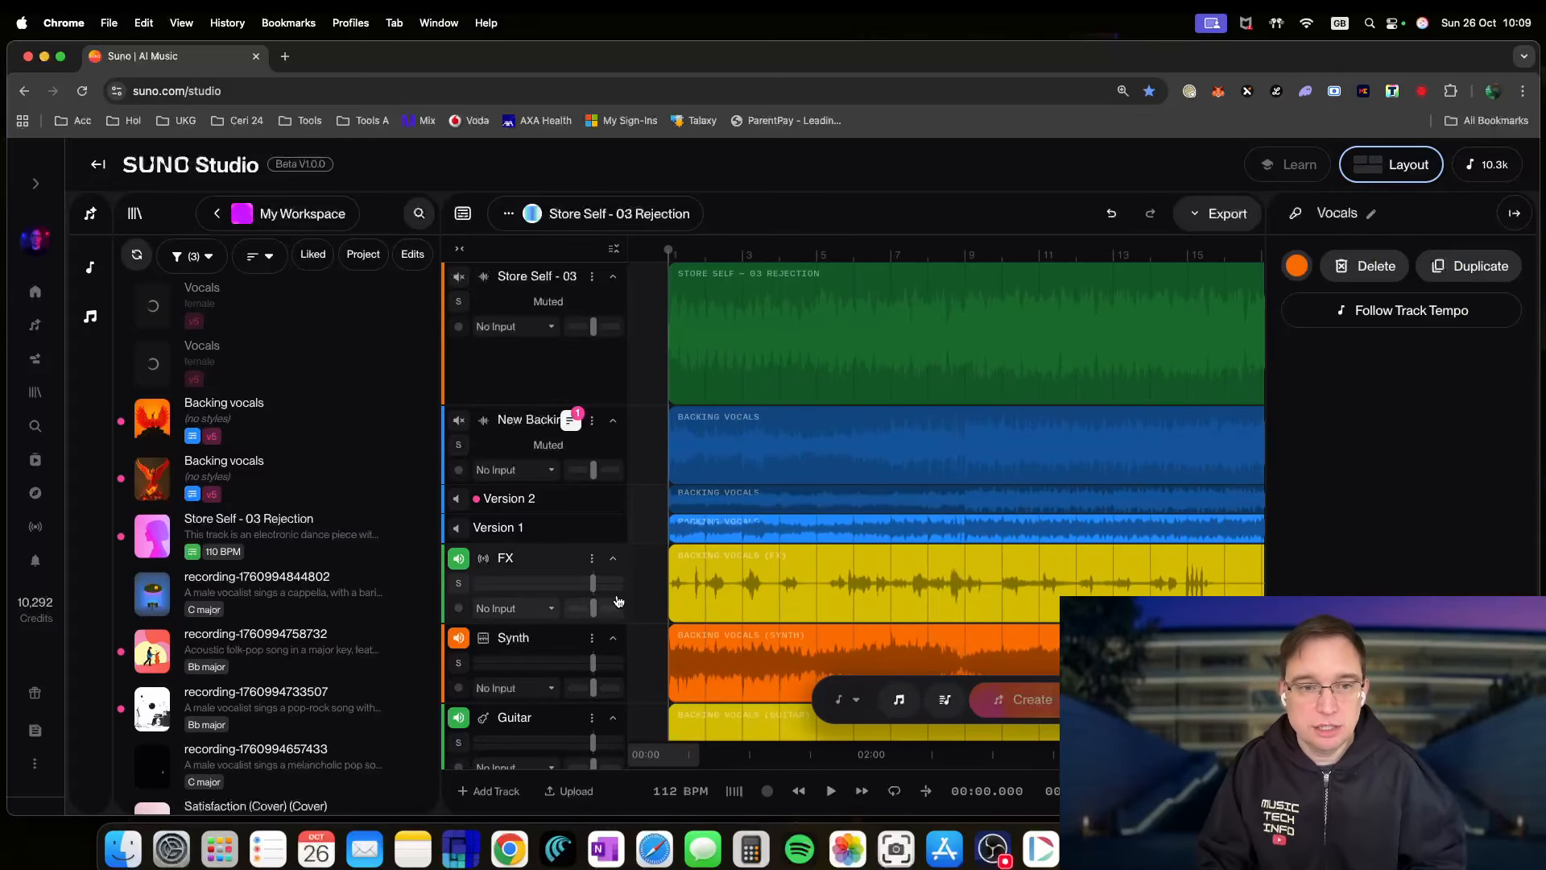
key(1)
key(1)
key(2)
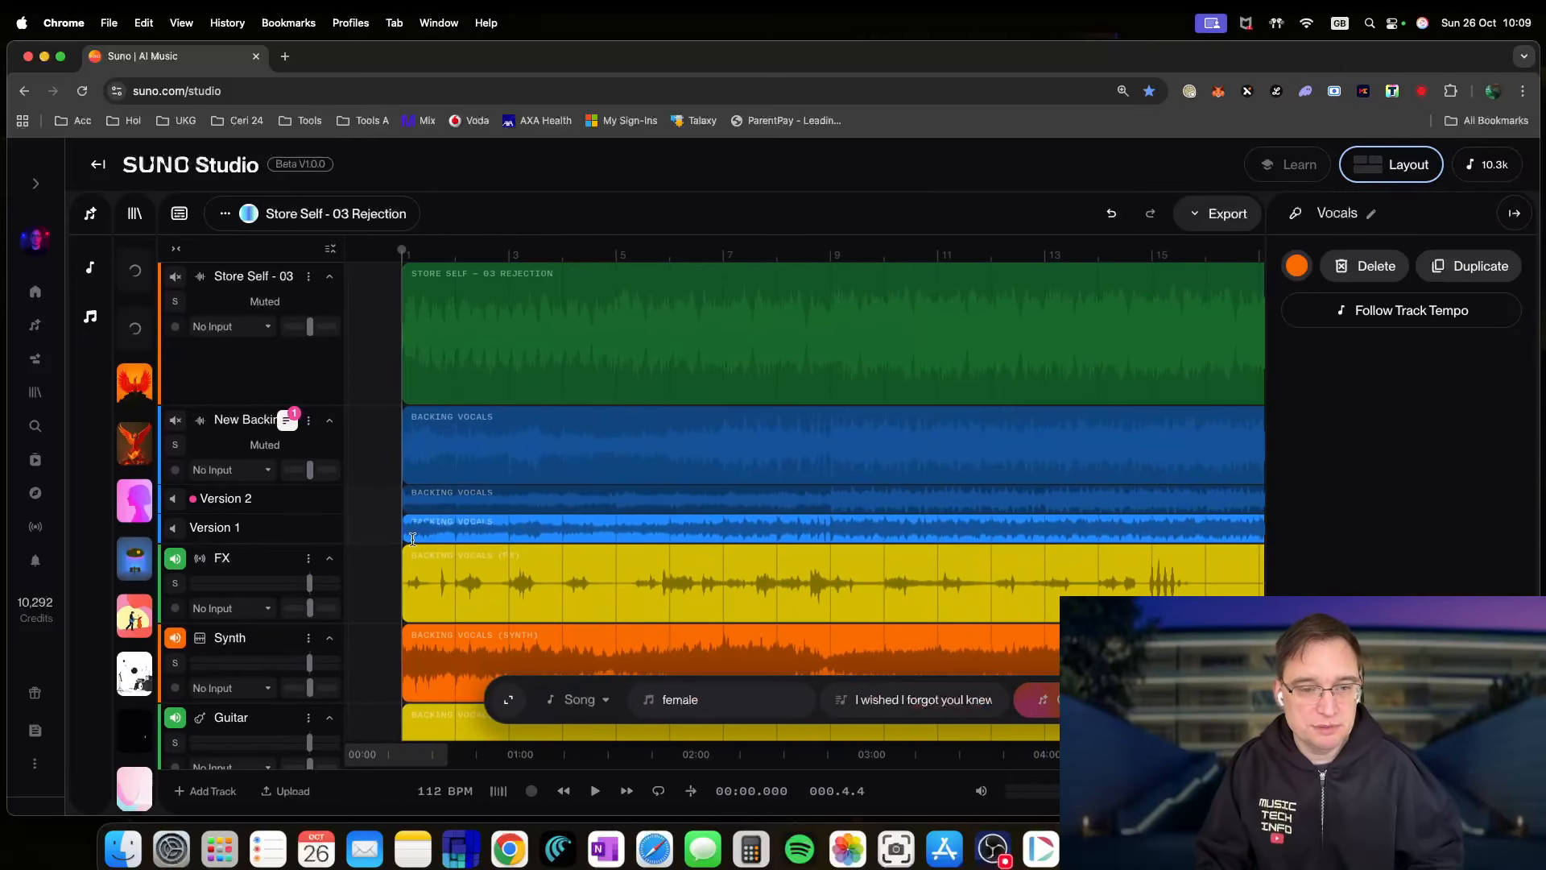
- Scroll through the timeline to review the backing-vocal and song stem tracks
scroll(619, 599, down, 4)
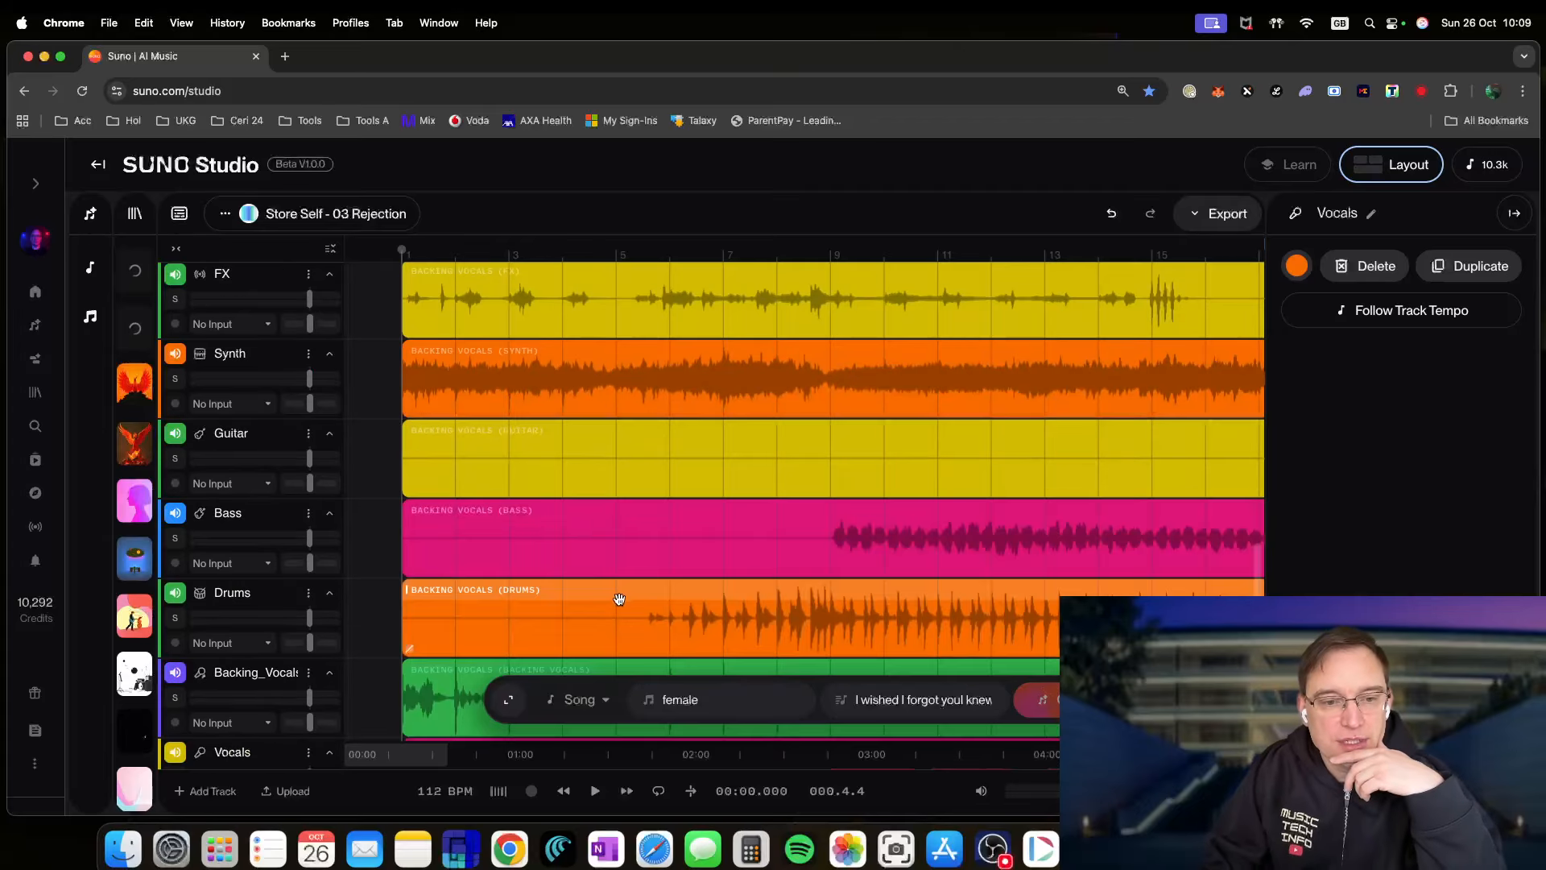
scroll(624, 608, down, 3)
scroll(621, 614, down, 3)
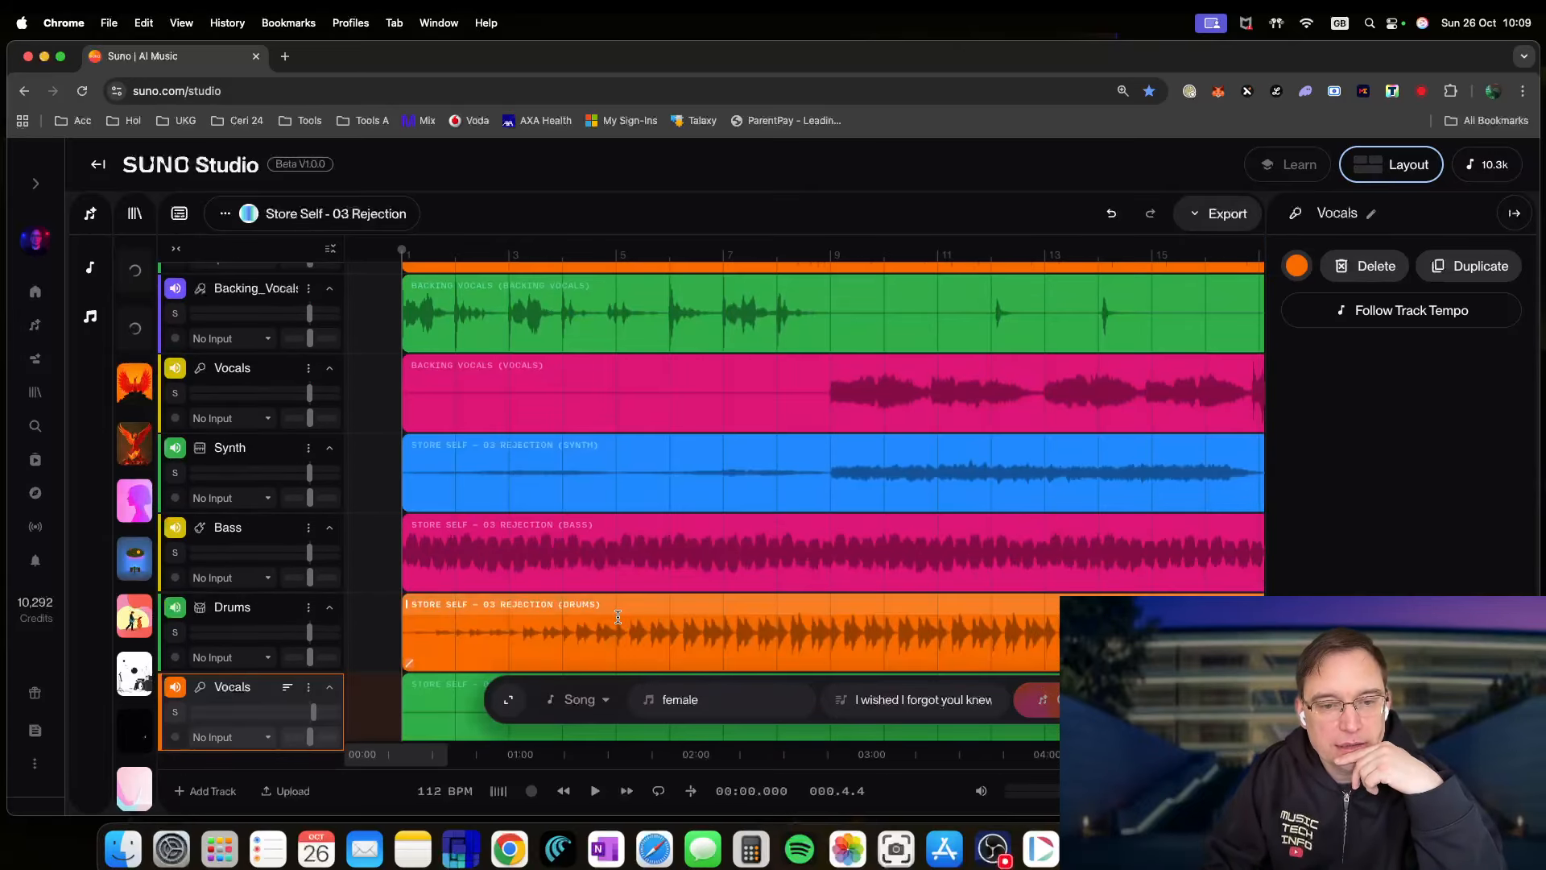
scroll(608, 595, up, 10)
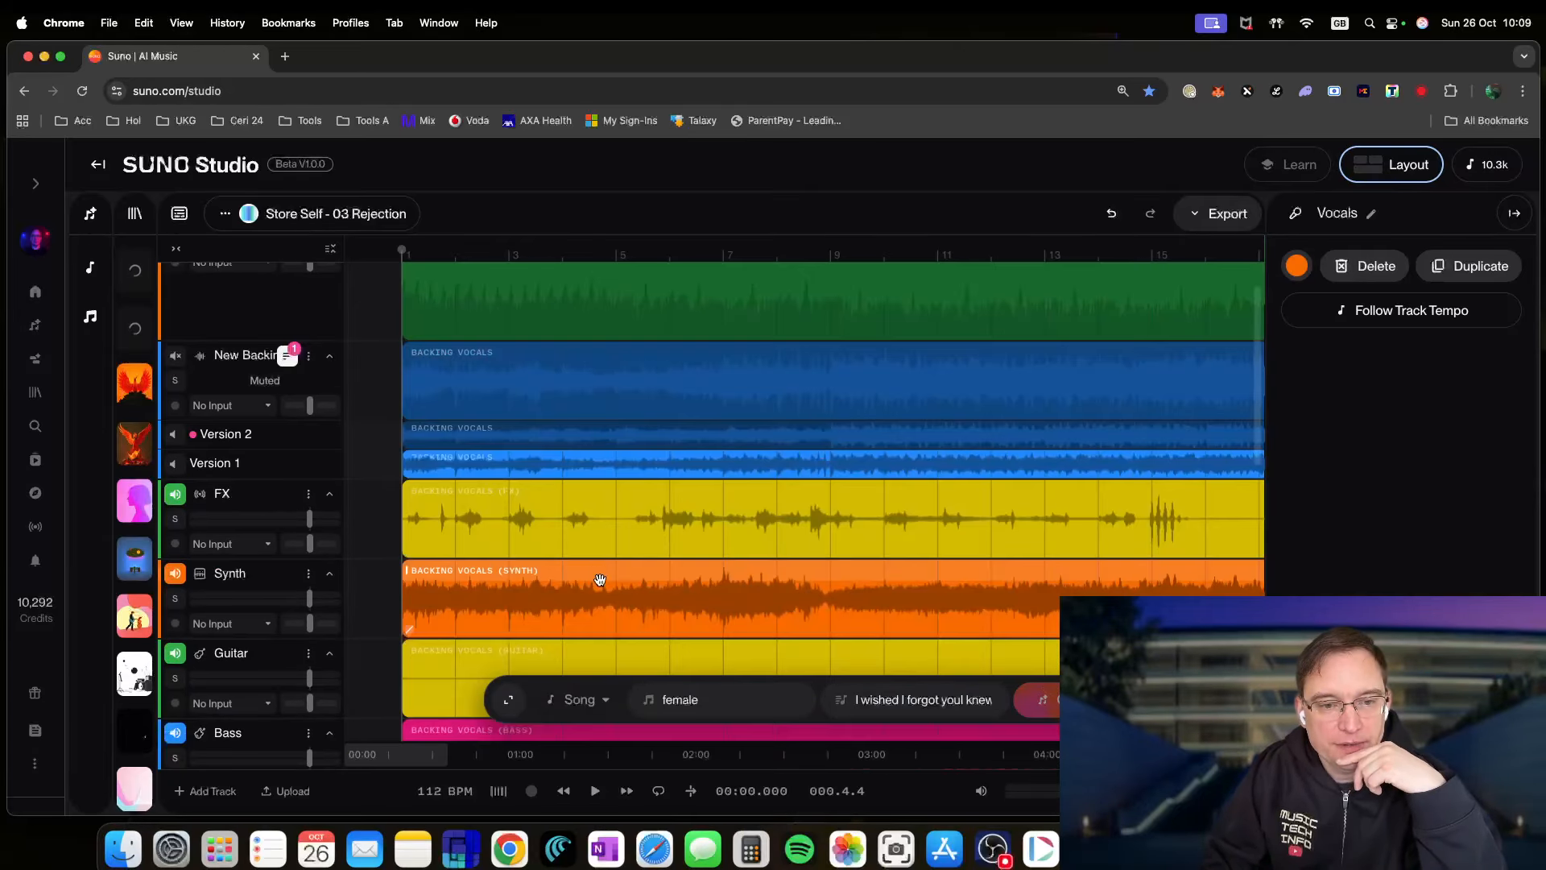
scroll(599, 581, down, 5)
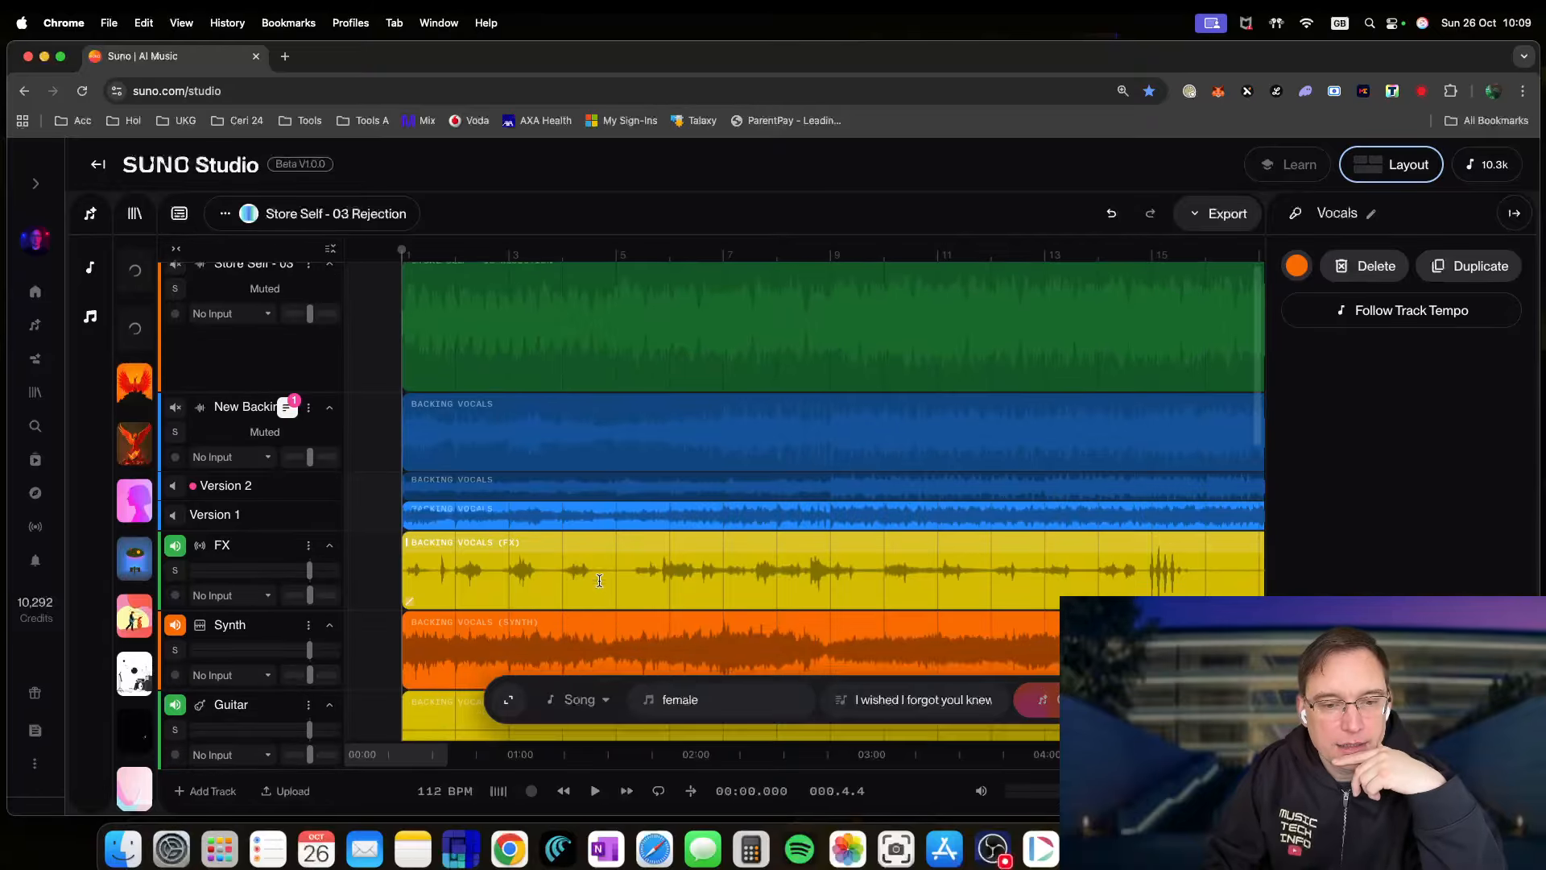
scroll(598, 582, down, 2)
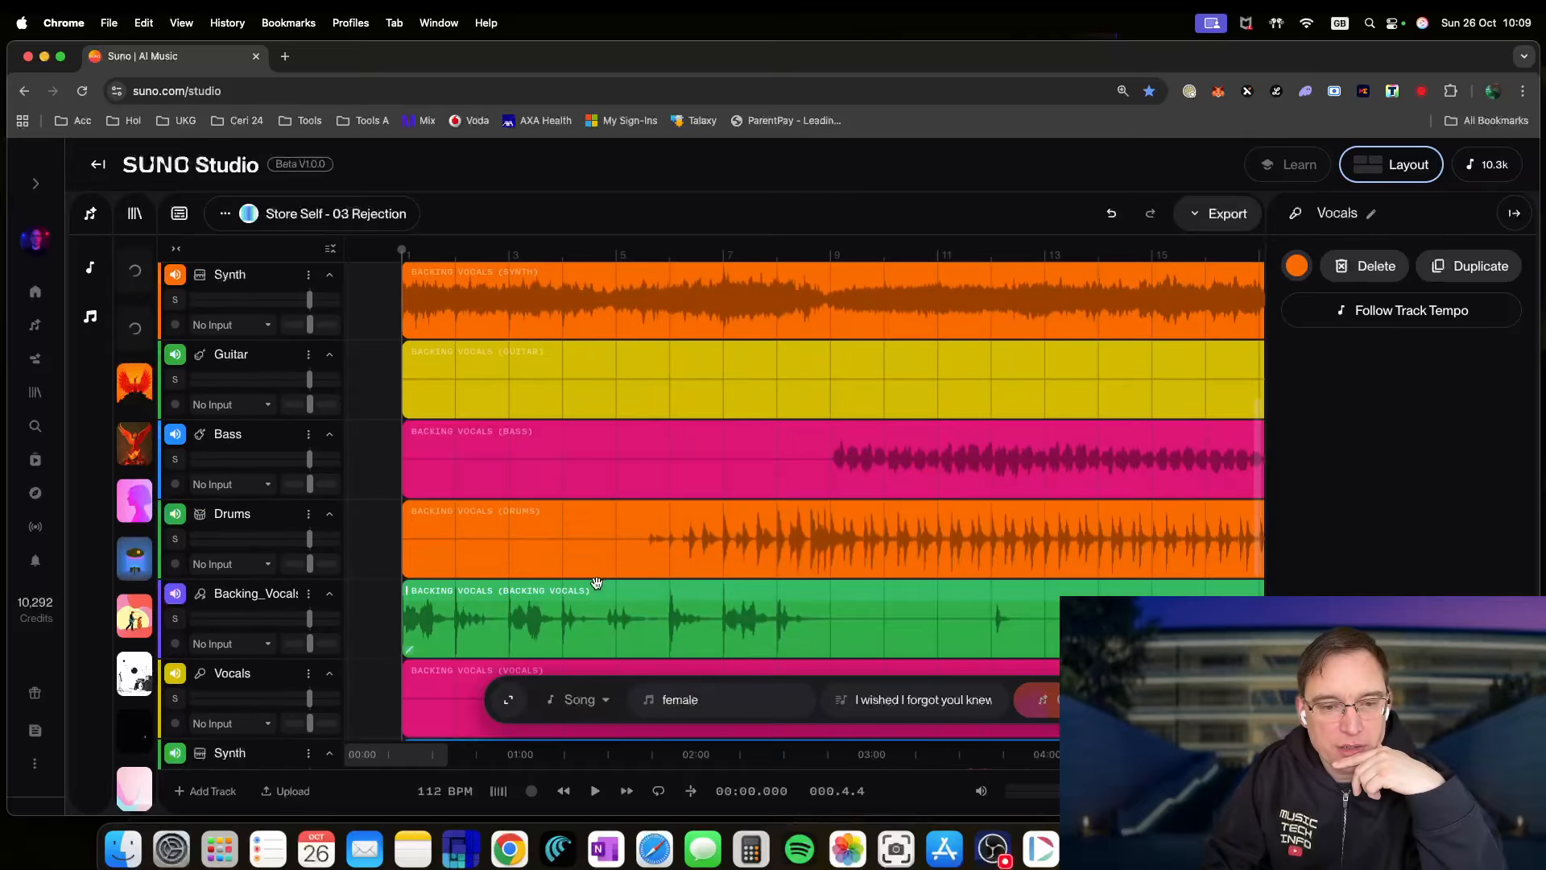
scroll(596, 582, down, 2)
scroll(585, 581, down, 3)
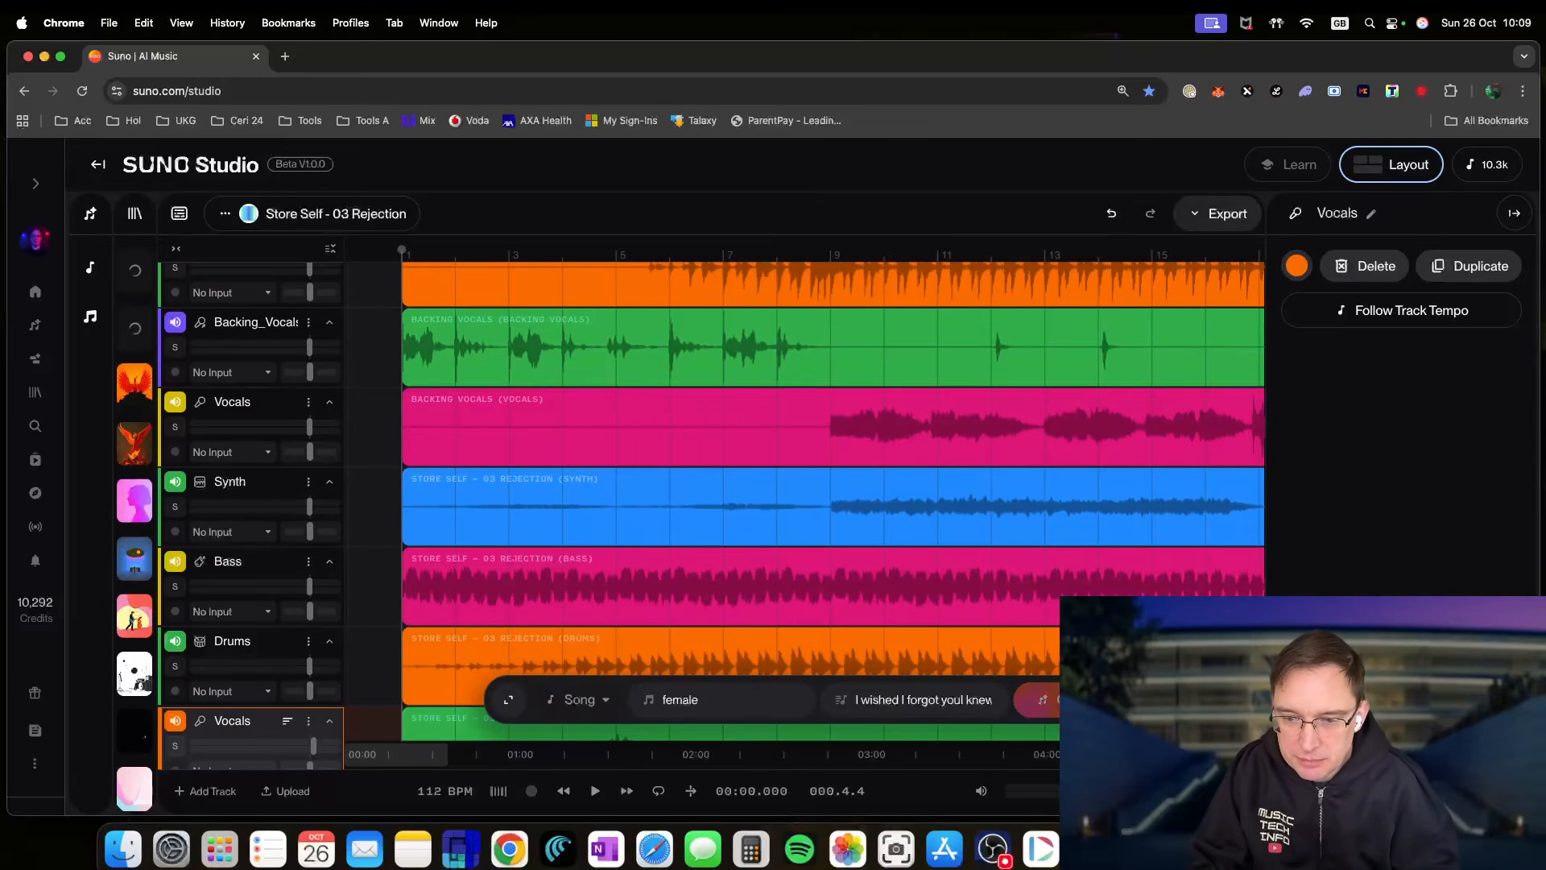
scroll(585, 581, down, 10)
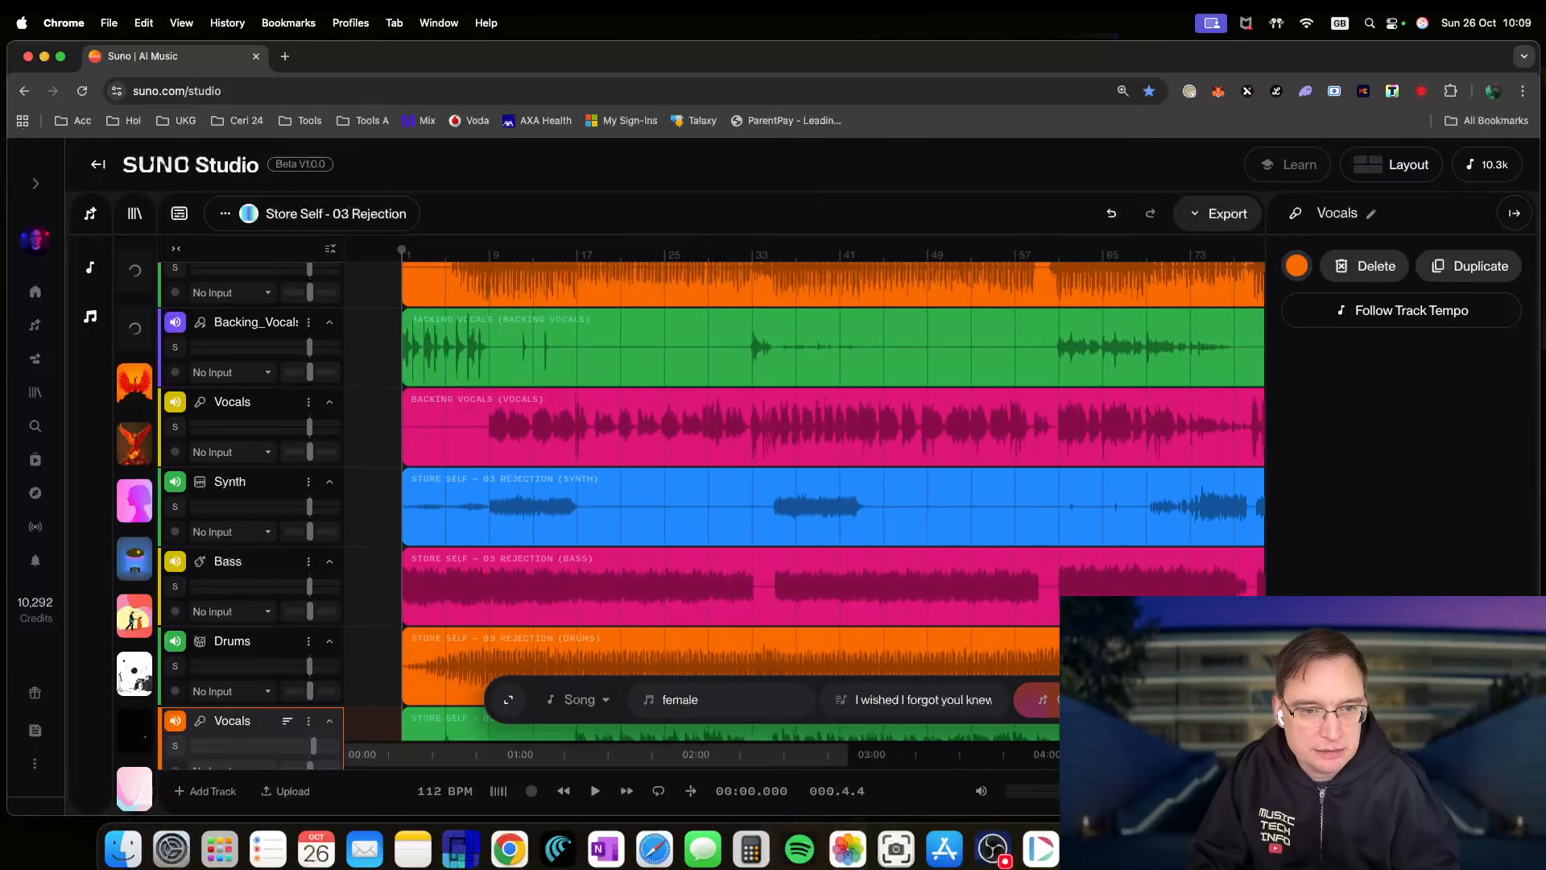
scroll(585, 581, down, 1)
- Play the stems briefly from bar 9, then stop
click(480, 253)
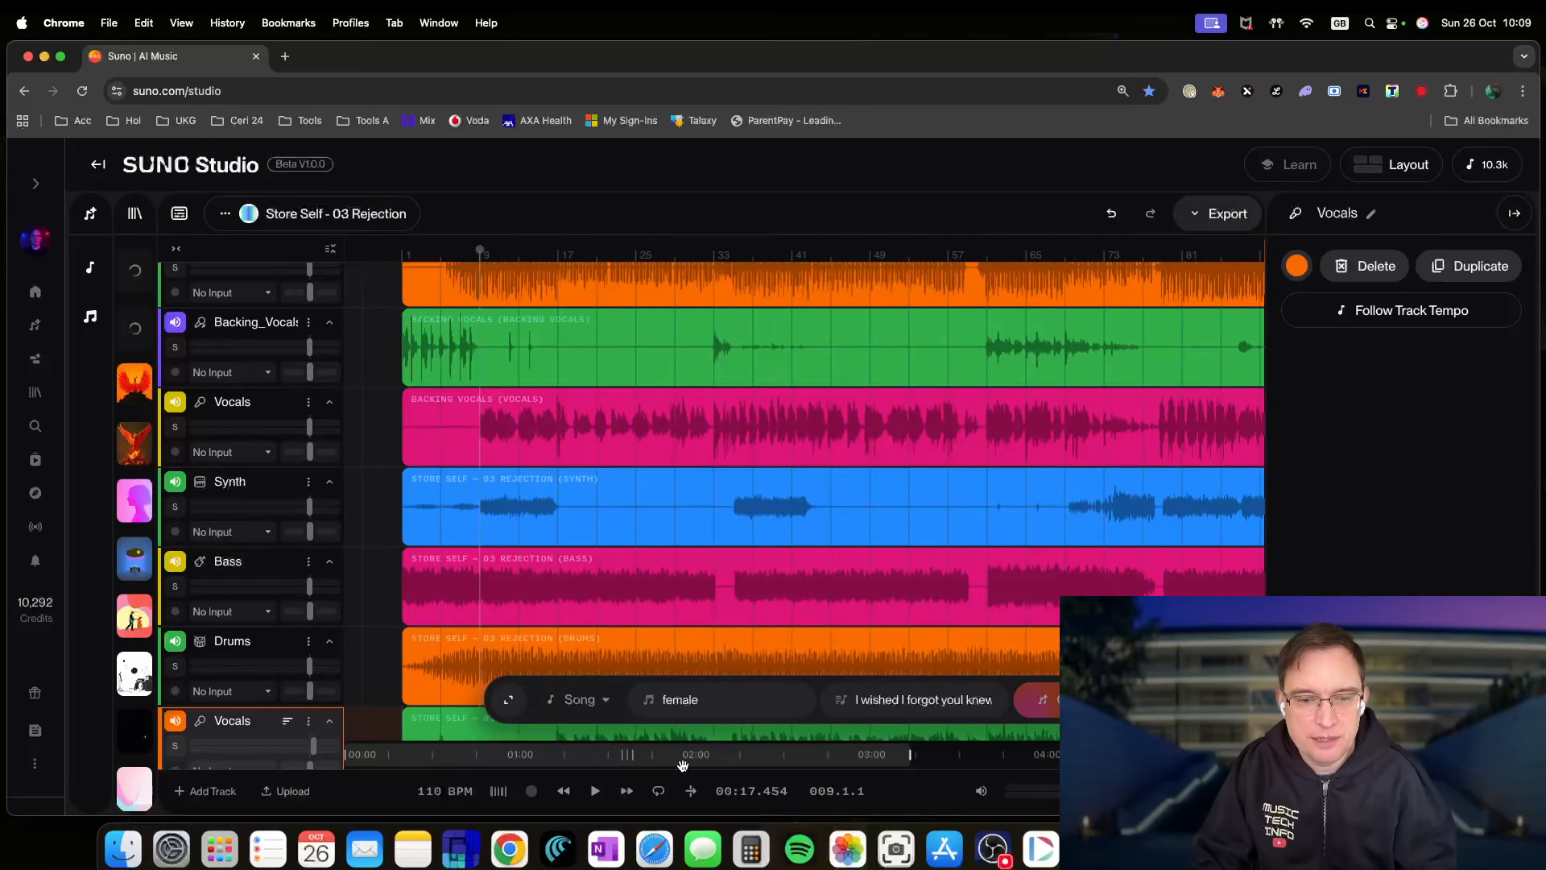
click(597, 796)
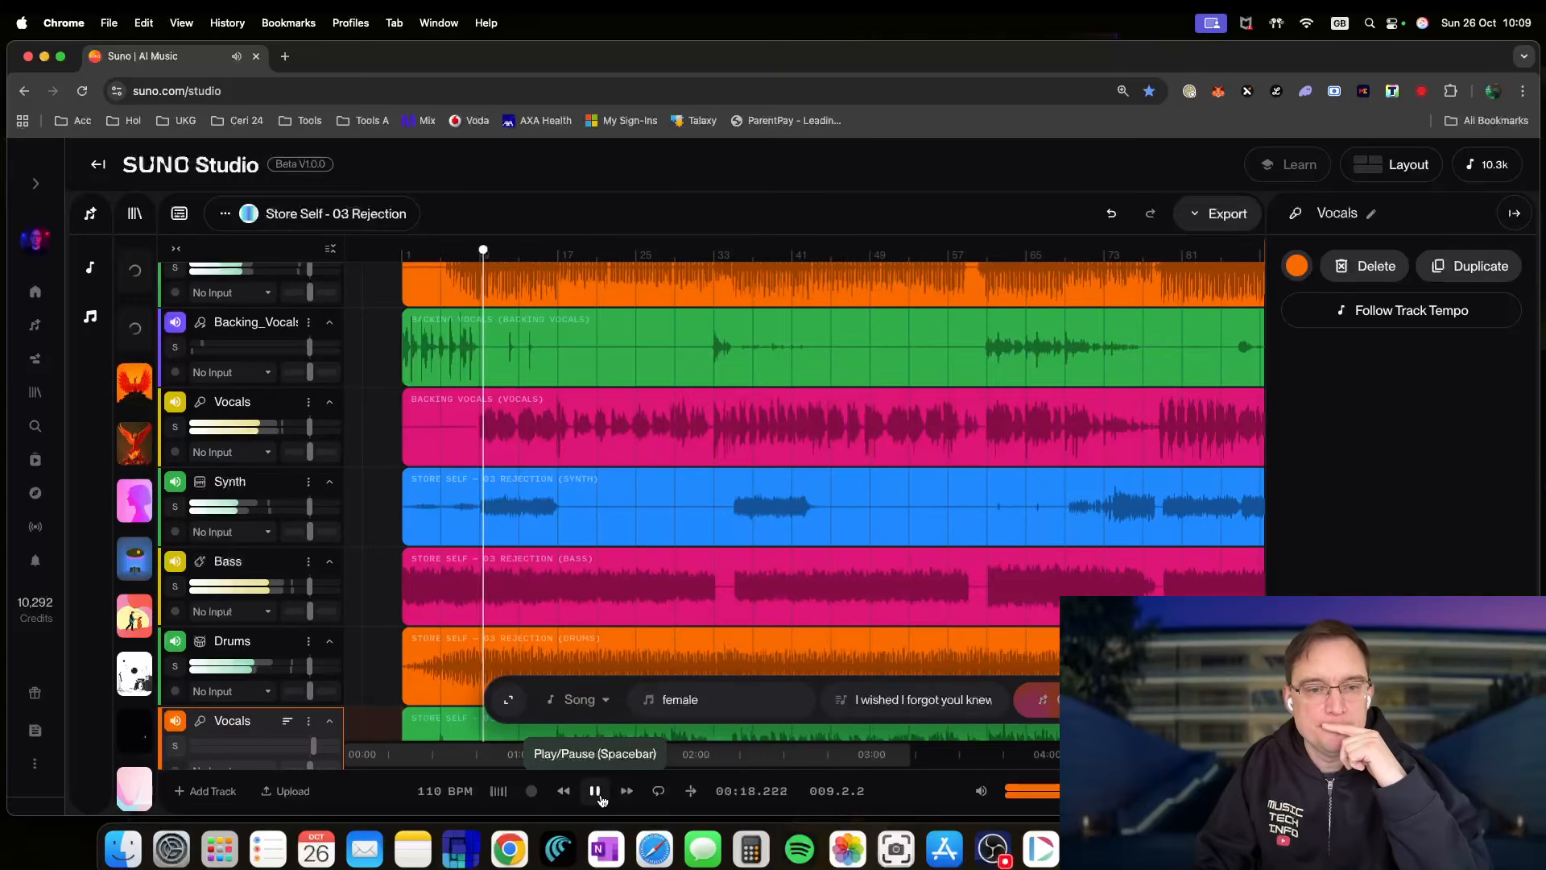
click(596, 794)
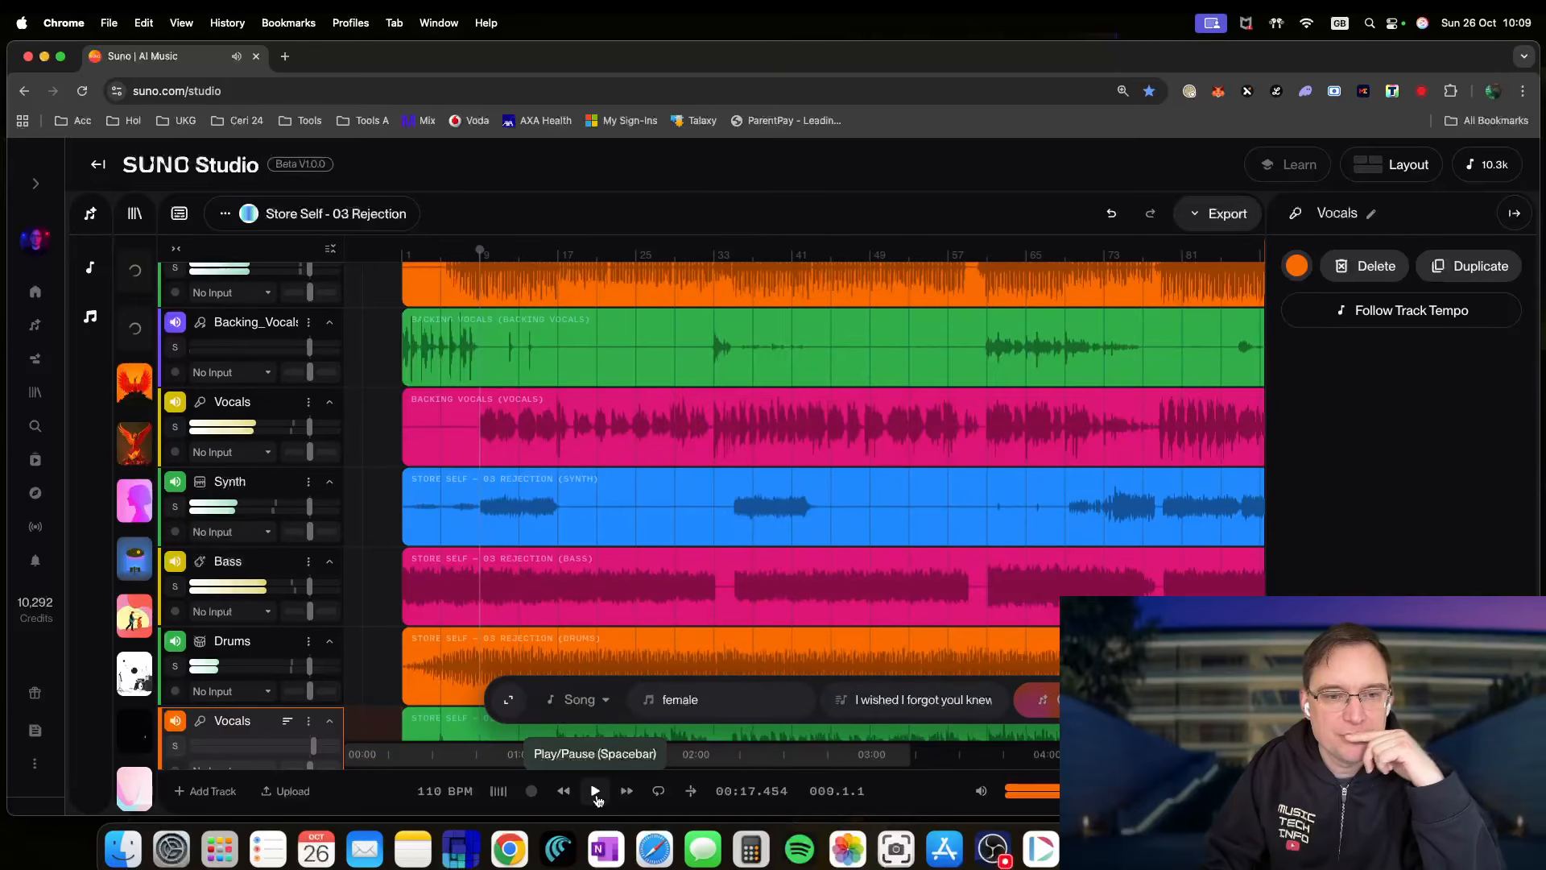
scroll(590, 564, up, 4)
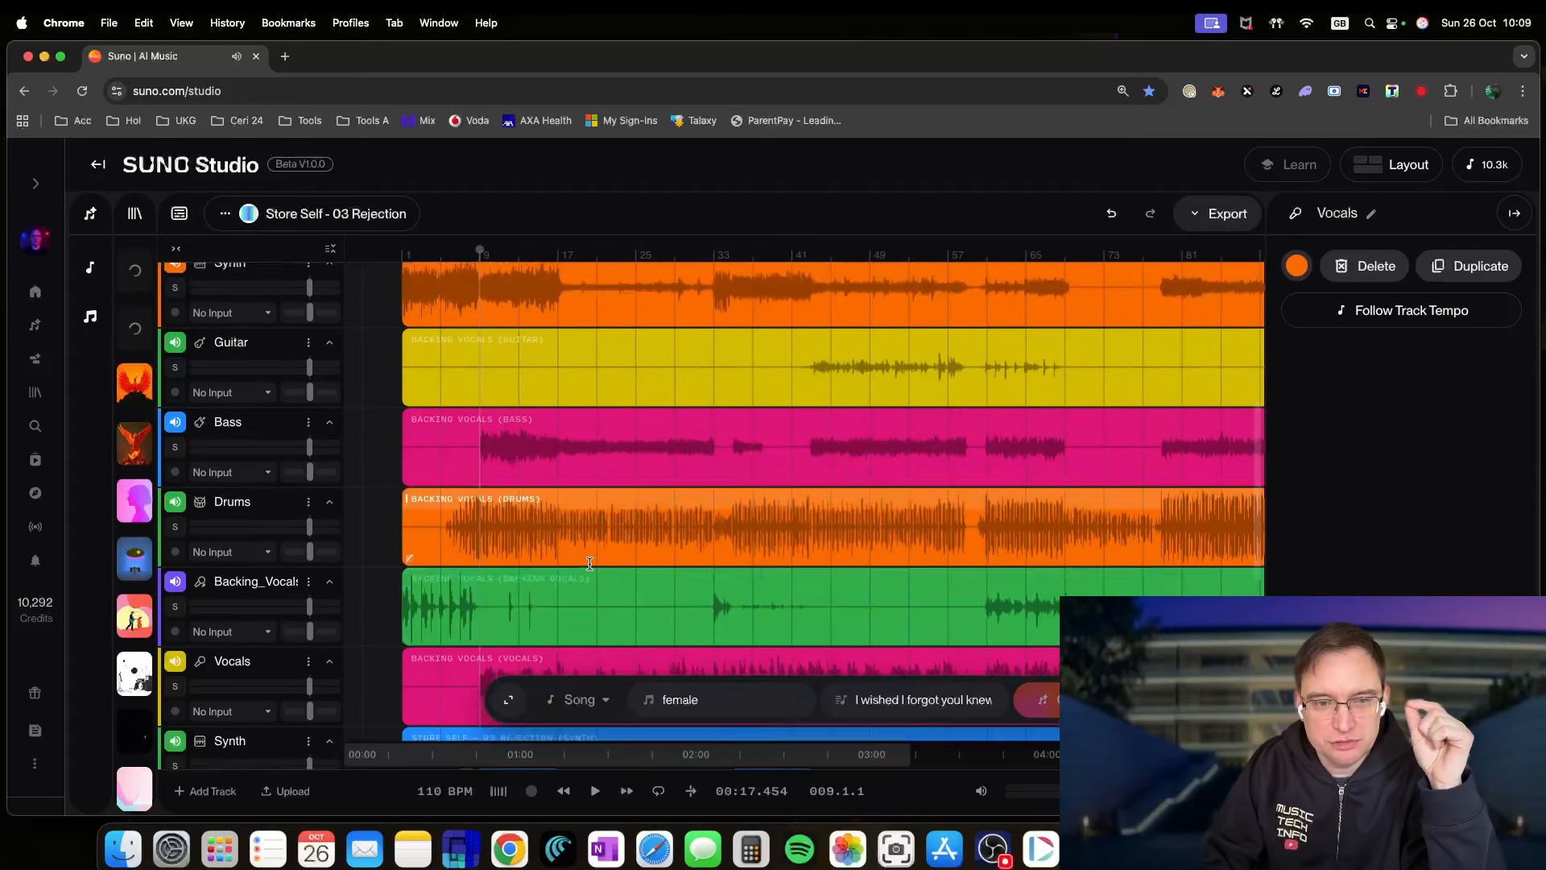
scroll(589, 563, up, 5)
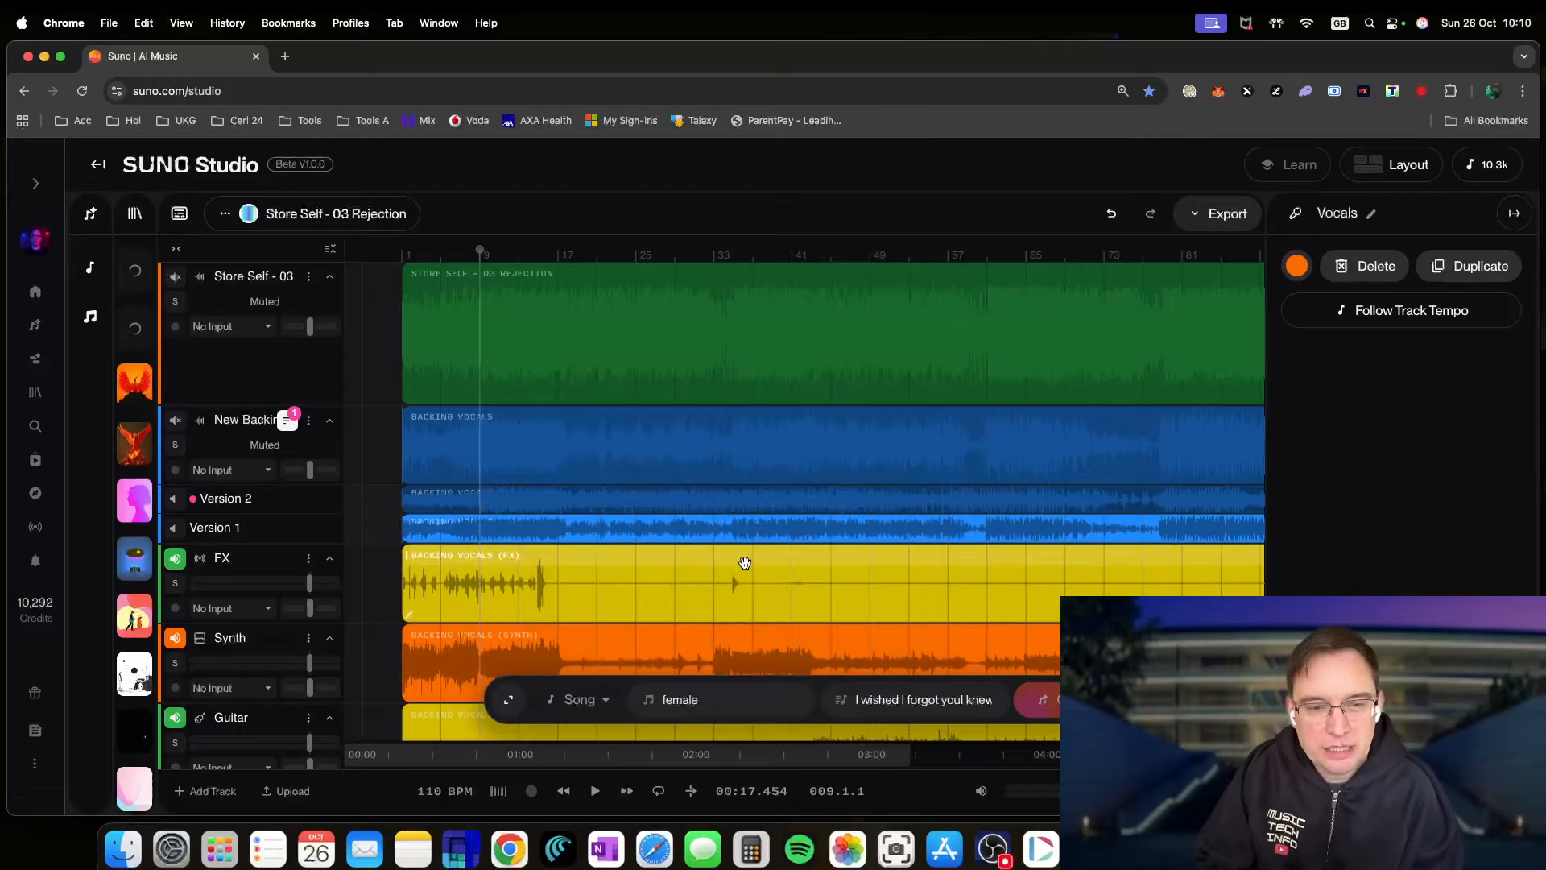
scroll(664, 632, down, 5)
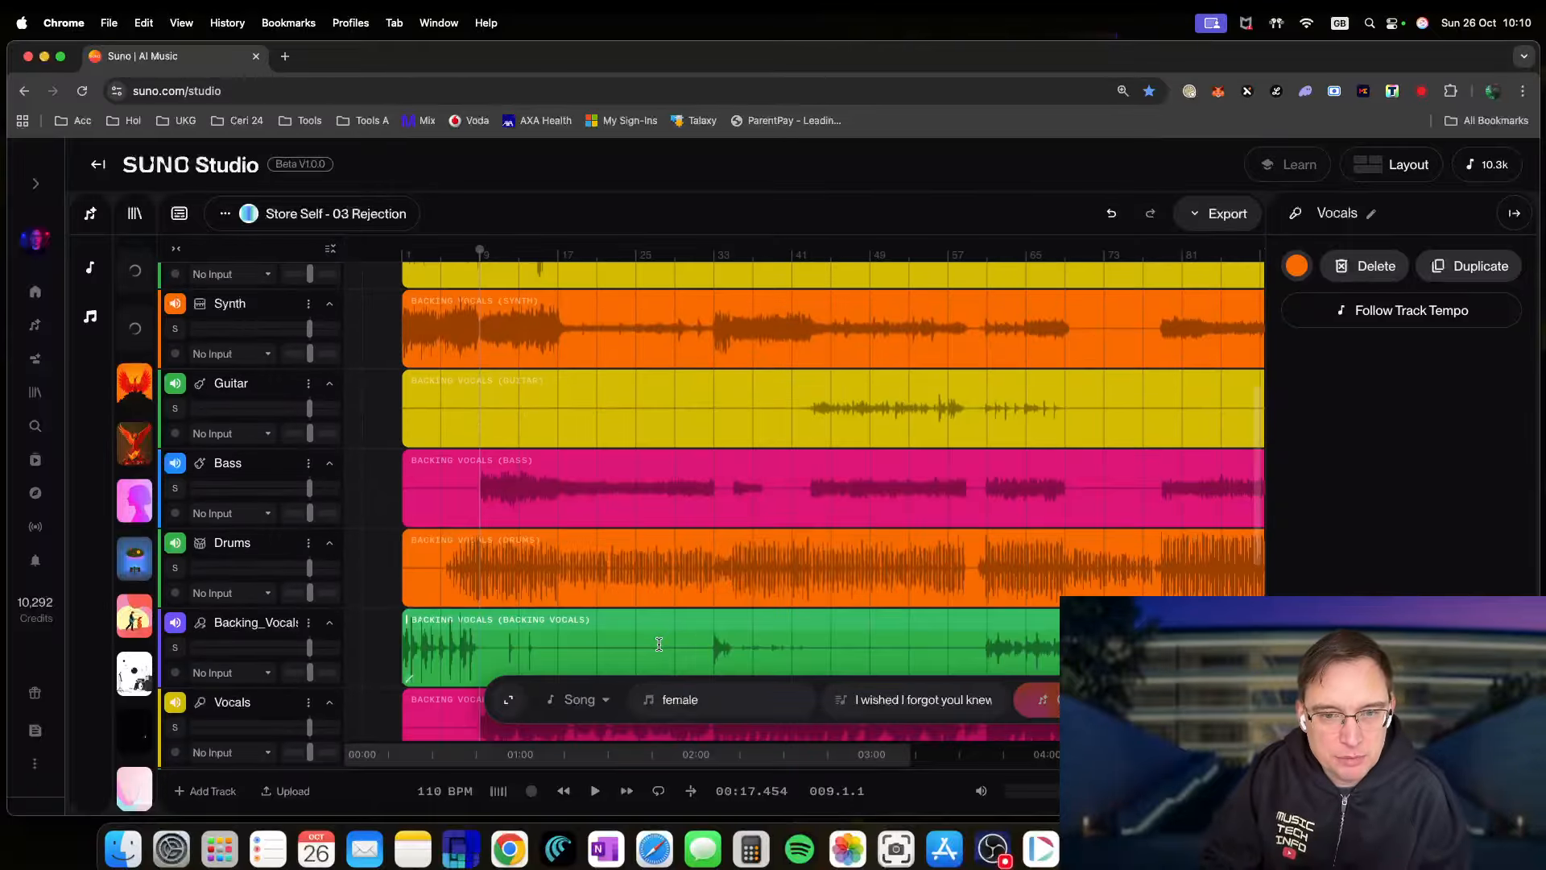
scroll(659, 645, down, 2)
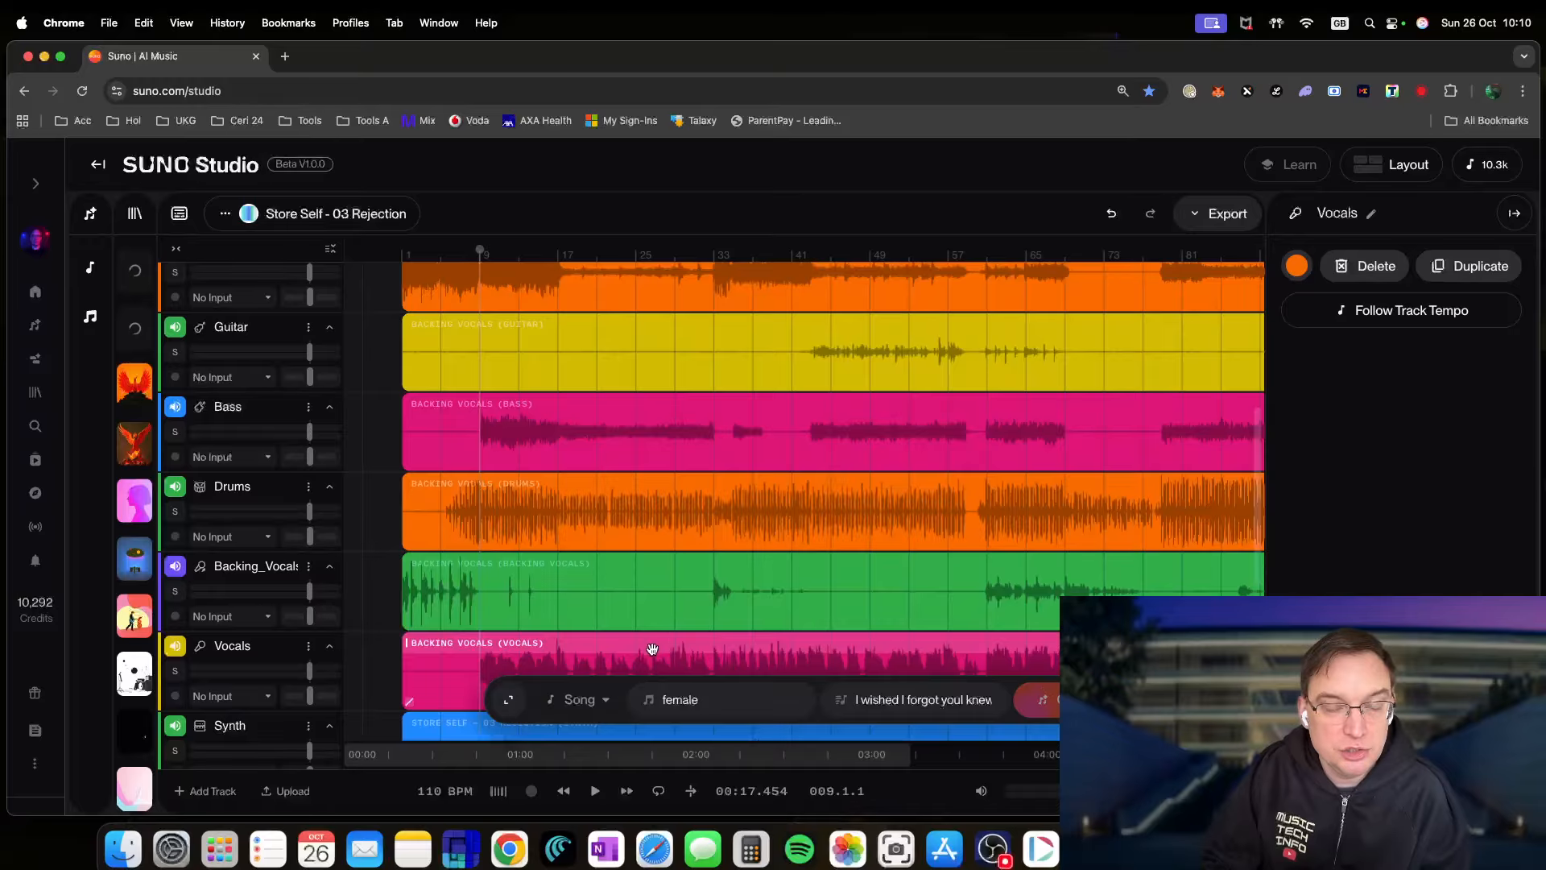
scroll(651, 649, down, 3)
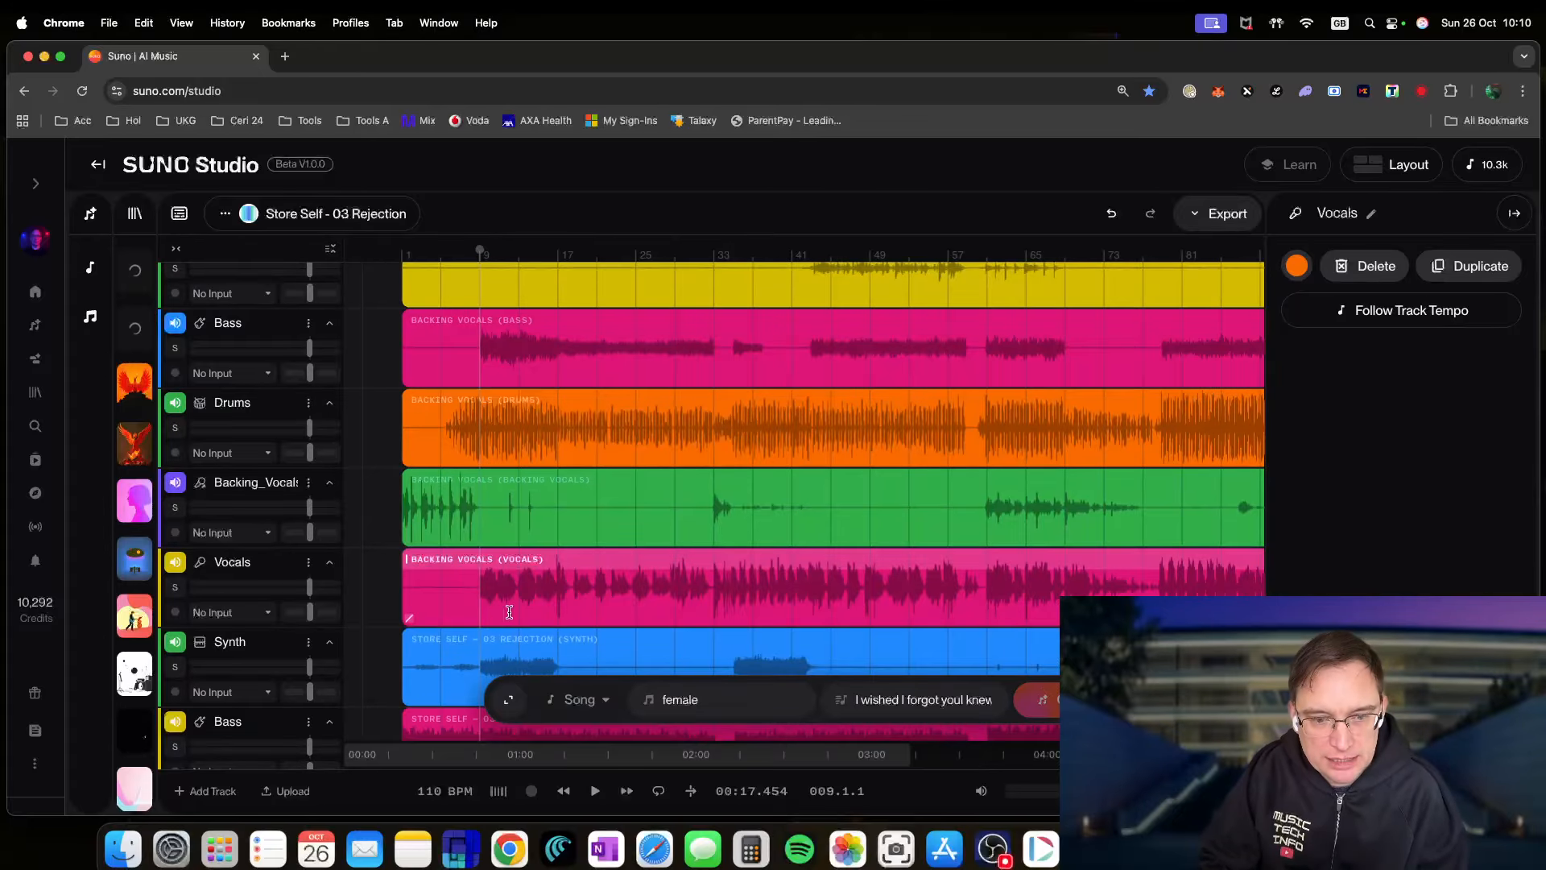
click(481, 353)
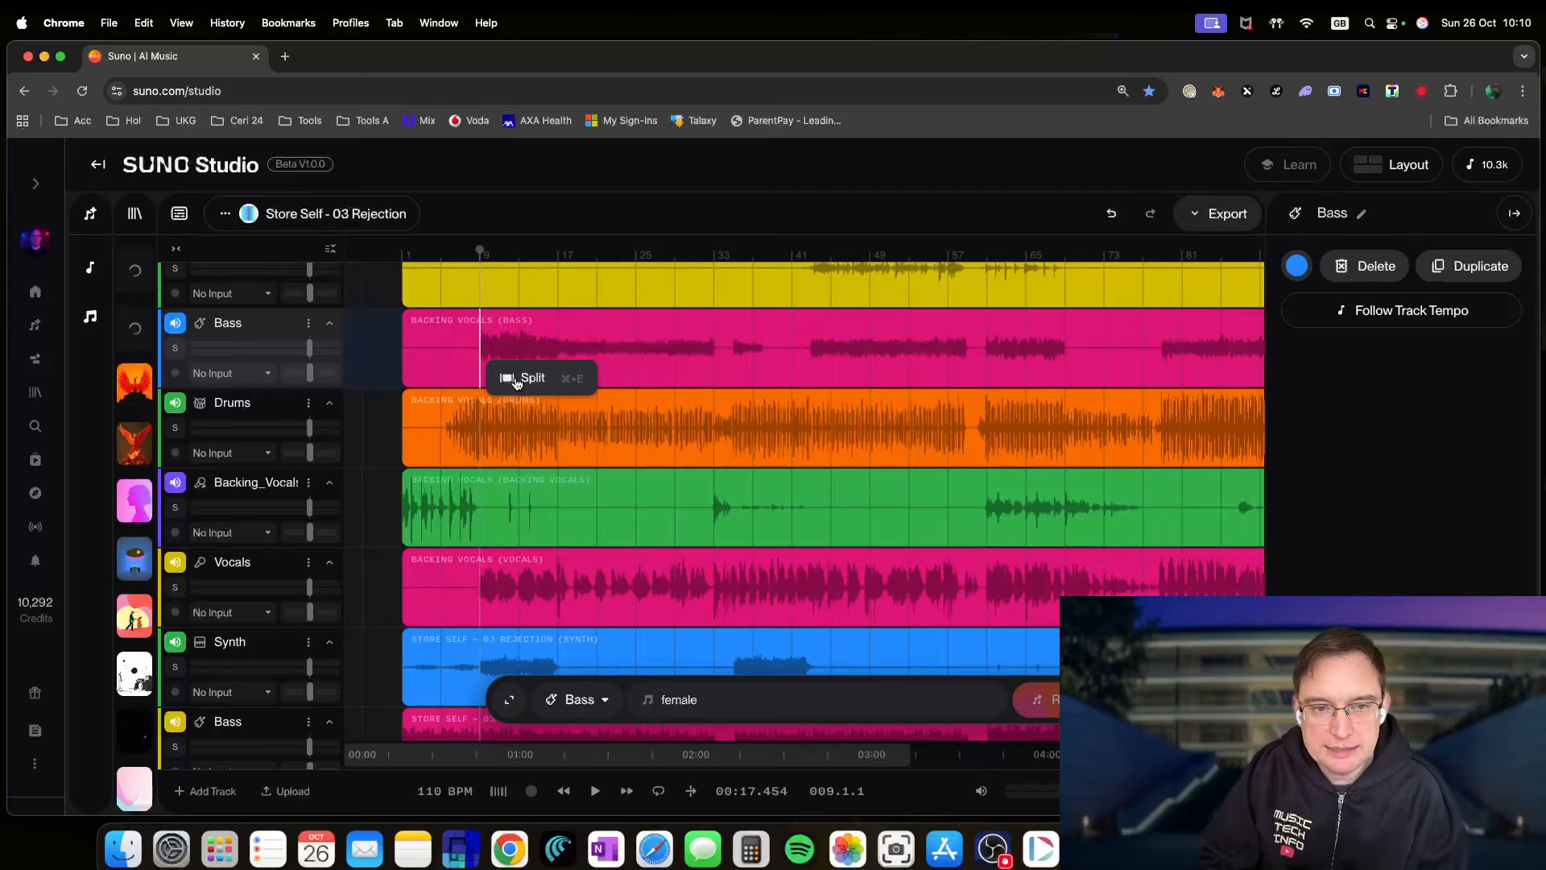
click(524, 377)
click(508, 348)
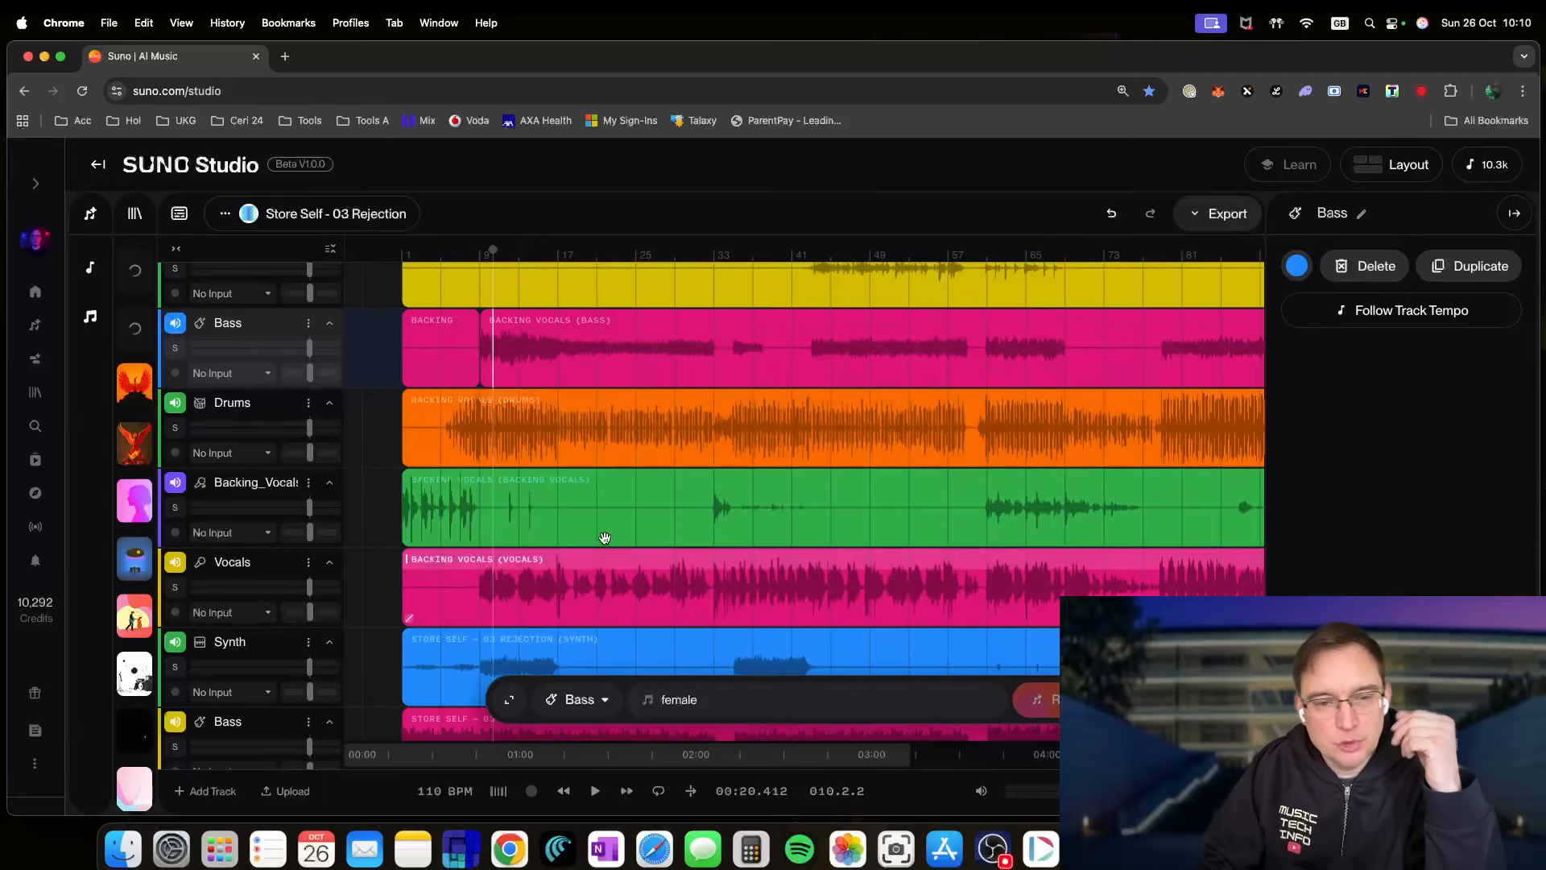
click(1111, 213)
scroll(660, 525, down, 1)
scroll(663, 538, up, 10)
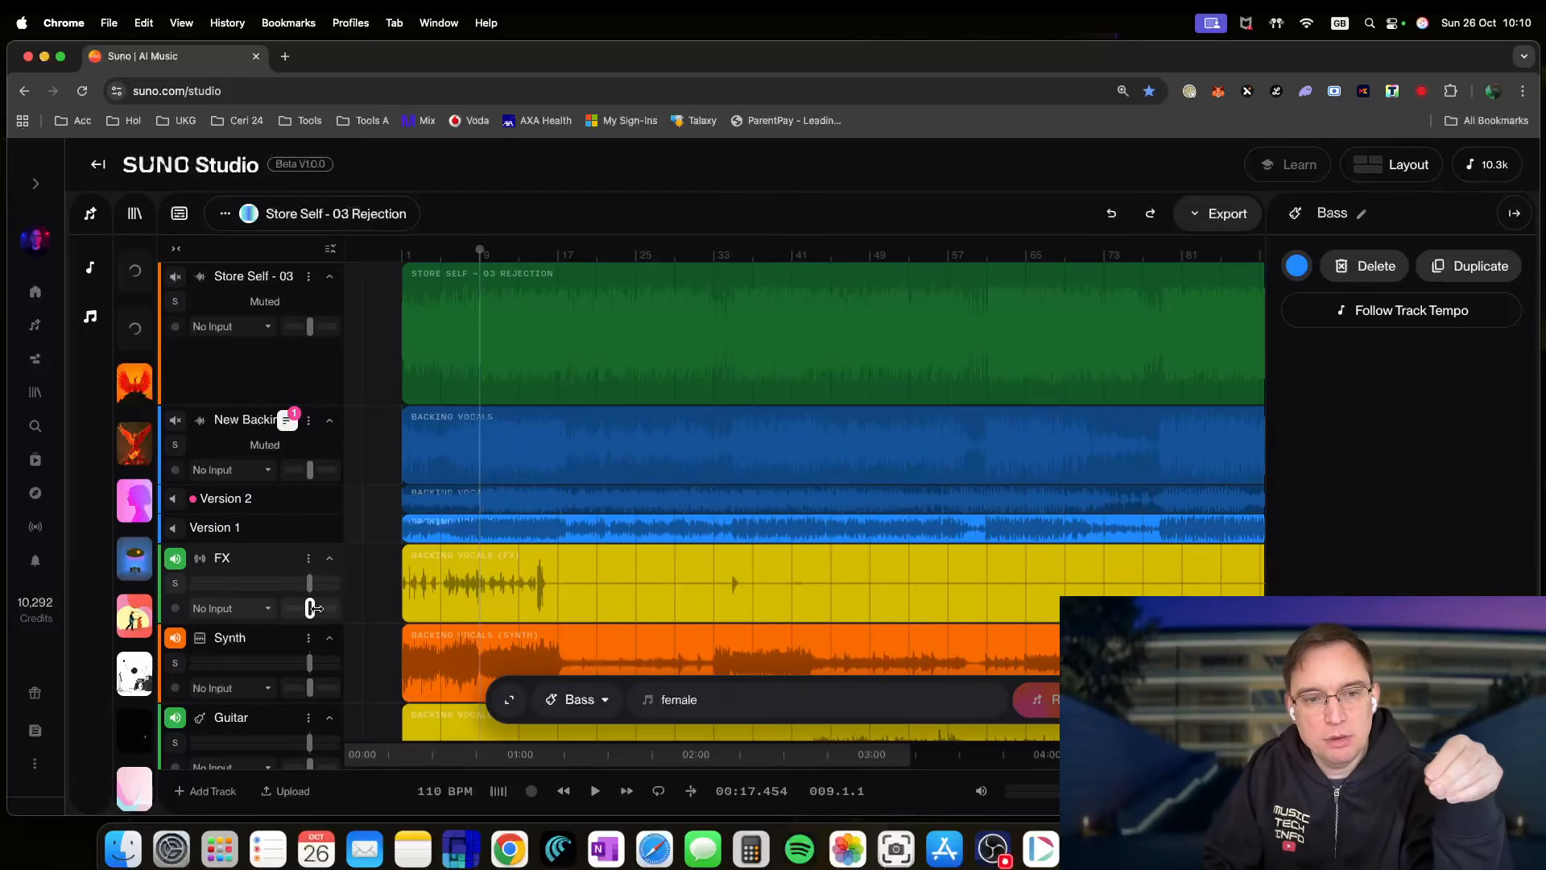
scroll(800, 592, down, 2)
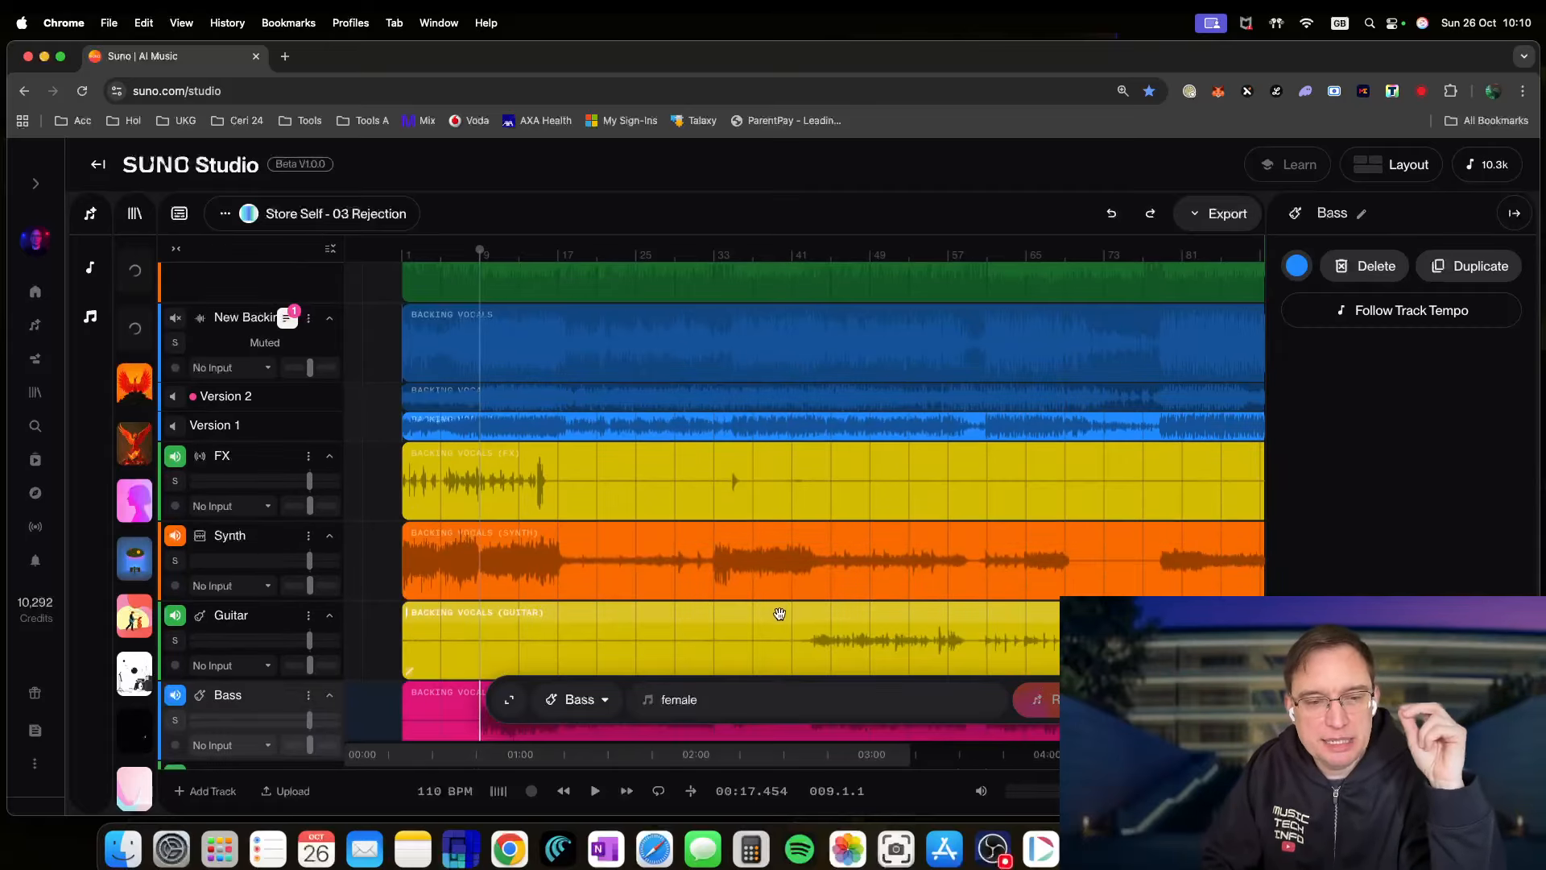
- Return to 00:00.000 and mute the FX, Synth, Guitar, Bass and Drums stems
click(564, 792)
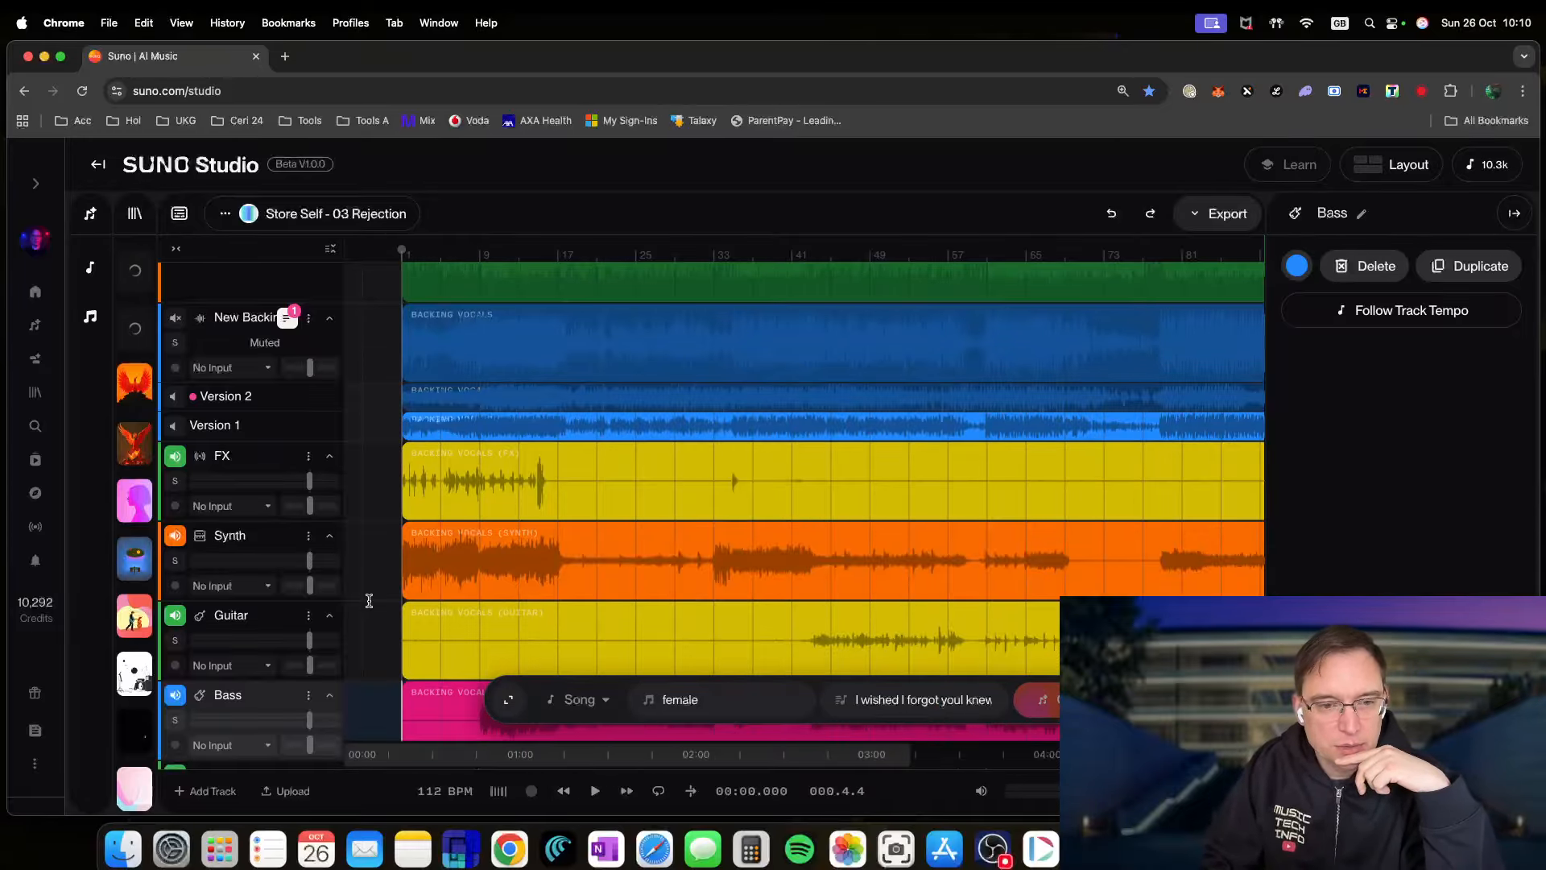
click(174, 456)
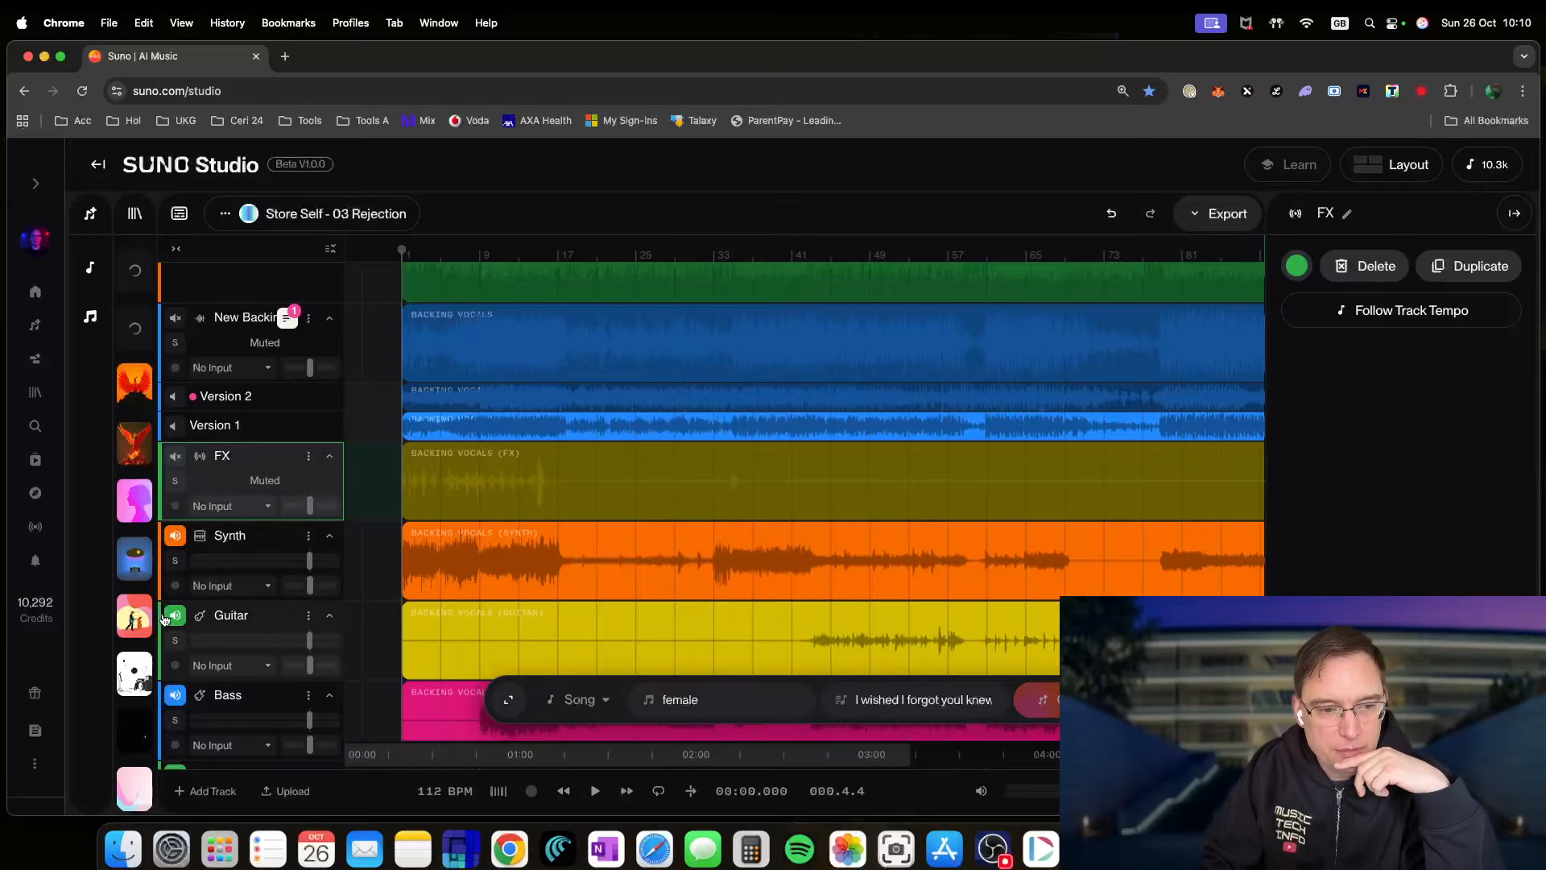
click(175, 535)
click(174, 616)
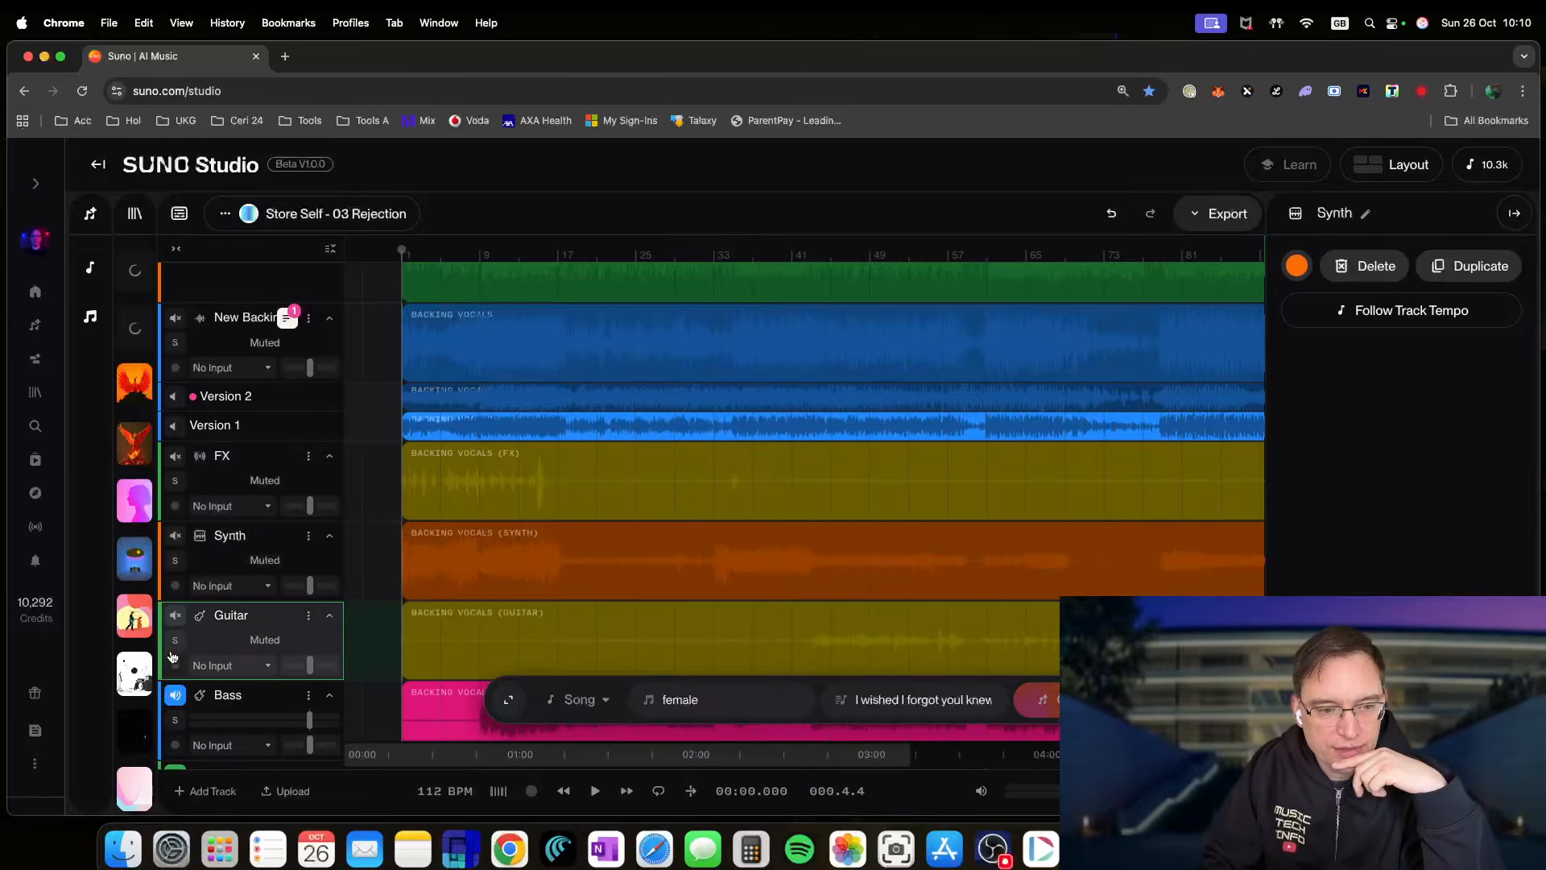
click(174, 695)
scroll(258, 654, down, 3)
scroll(257, 654, down, 3)
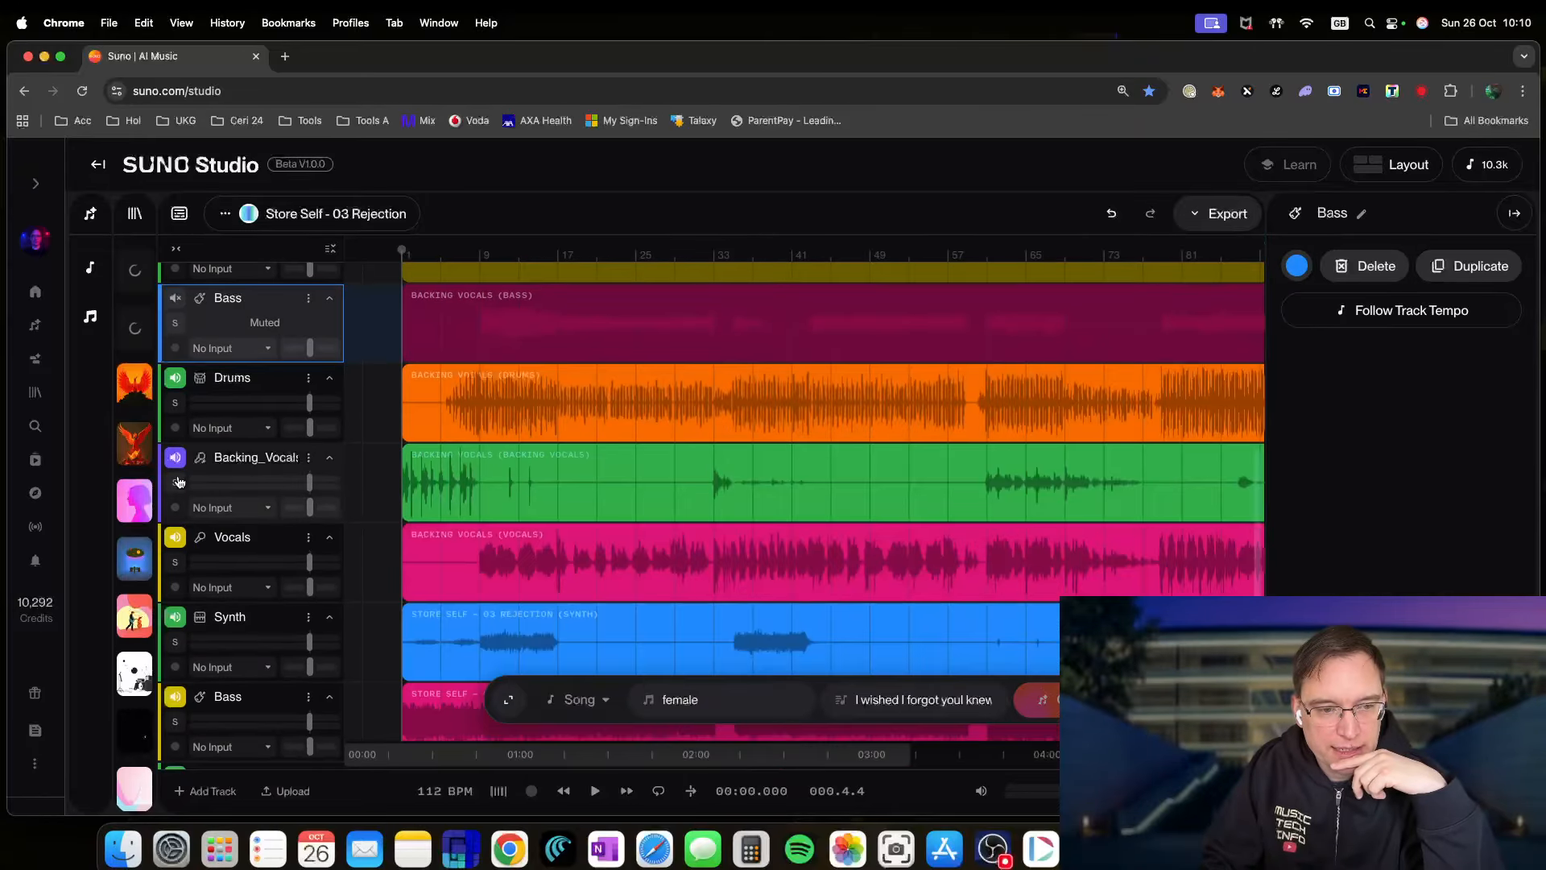
click(174, 375)
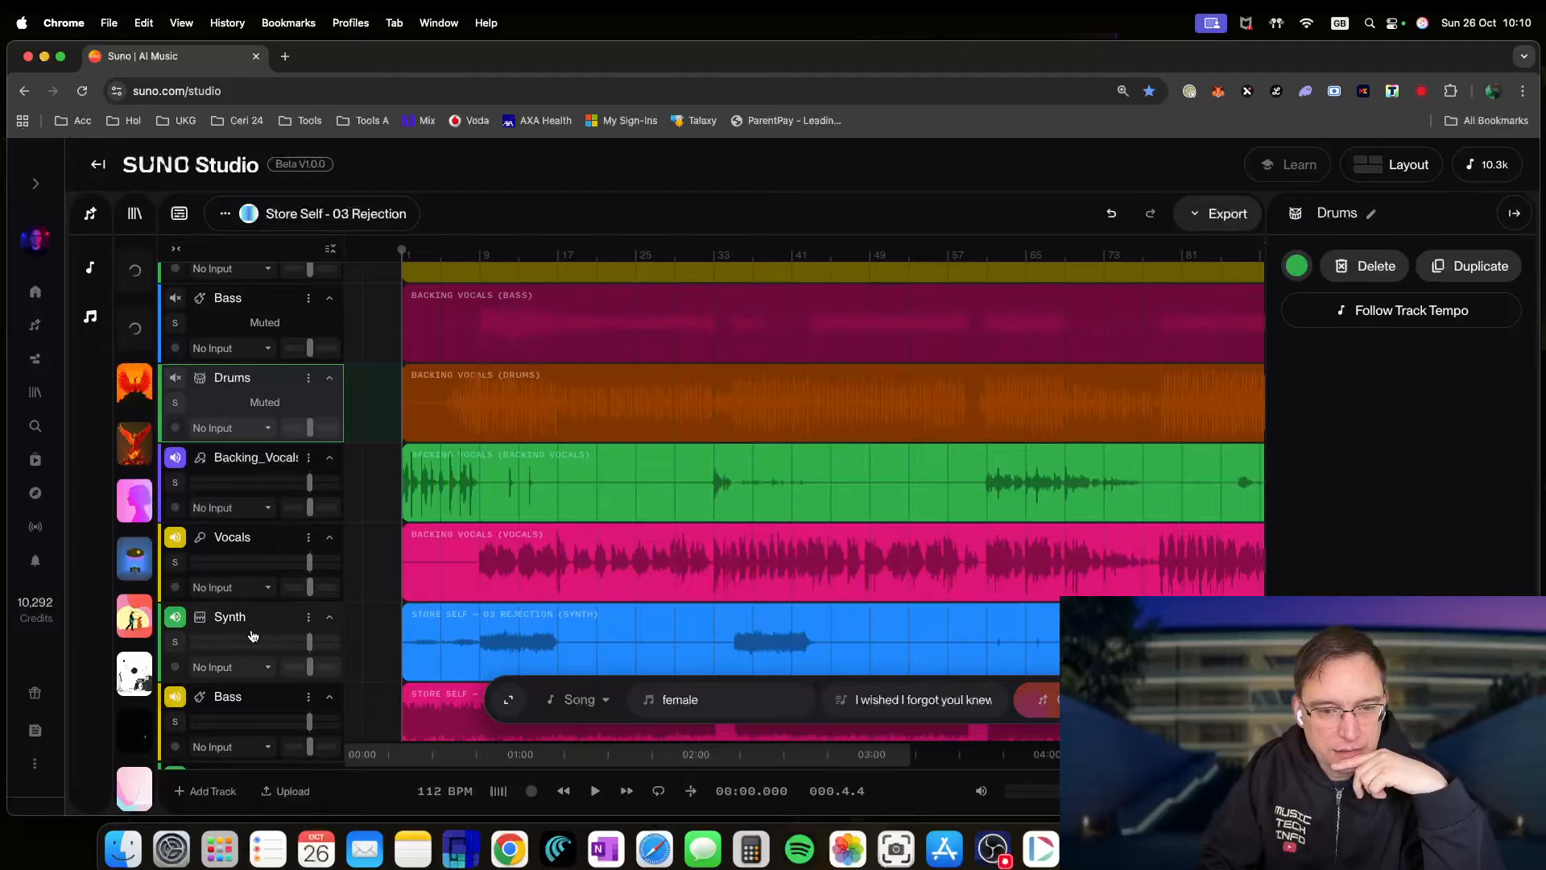
- Add a short fade-in to the Backing Vocals clip start and replay the mix from the top
click(594, 797)
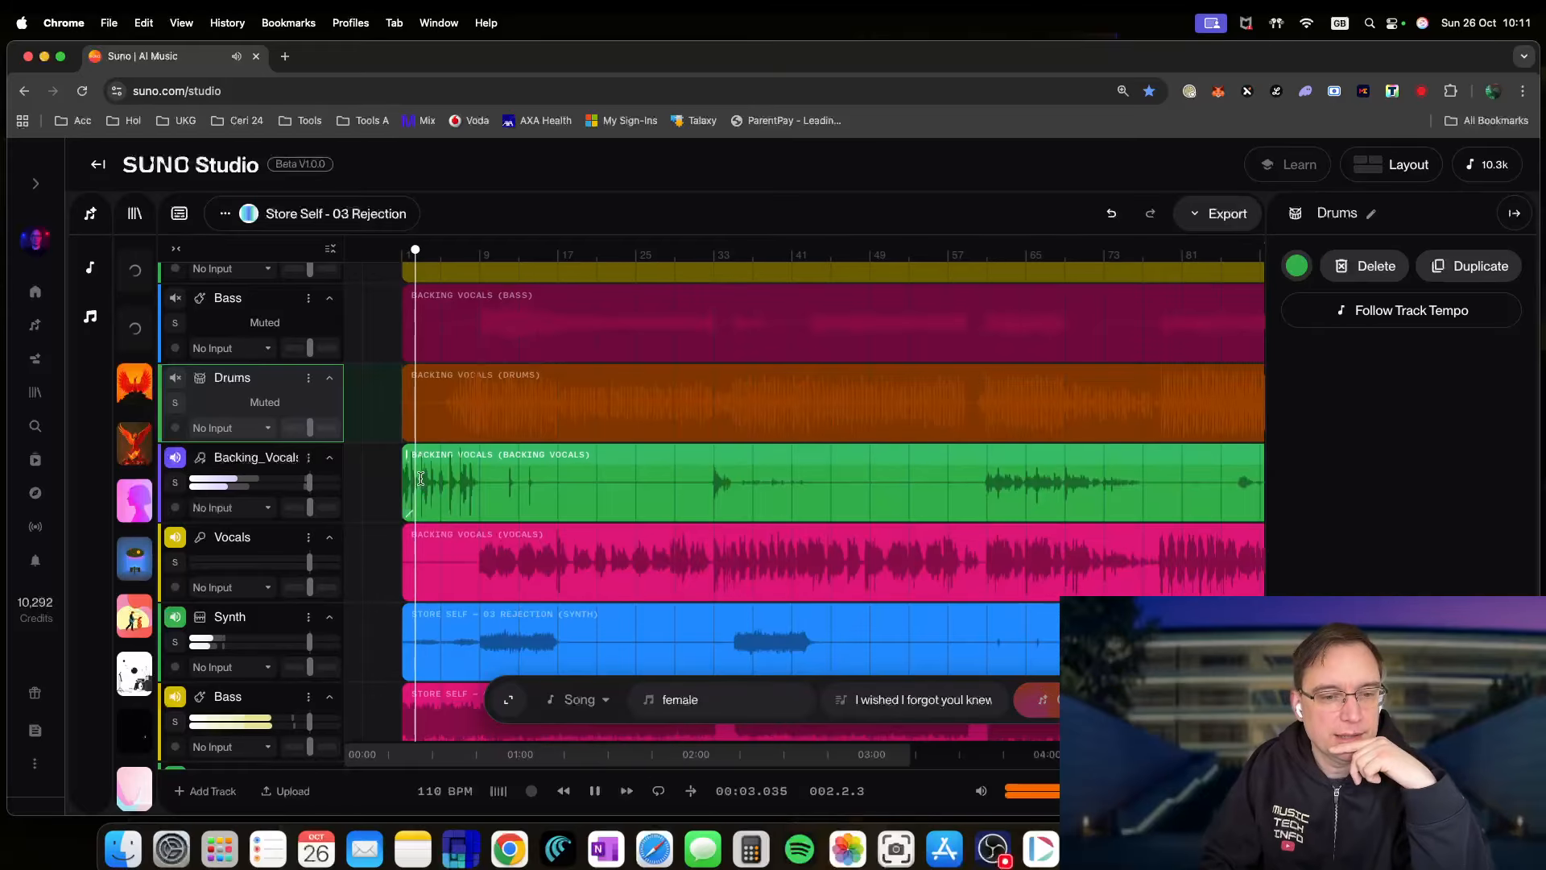
drag(411, 511, 467, 522)
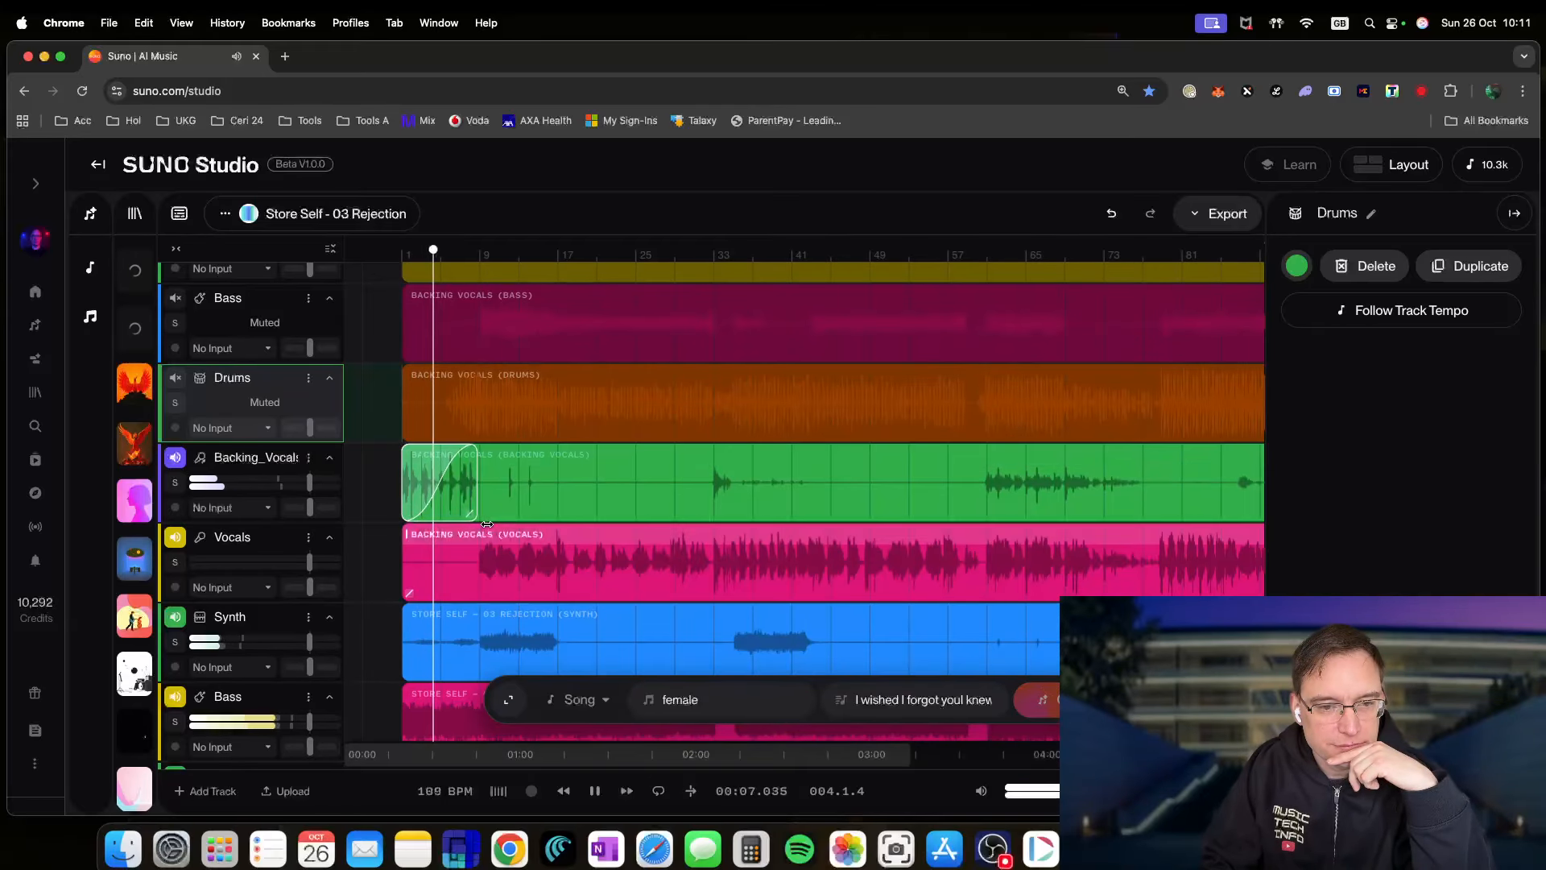
click(596, 788)
click(563, 791)
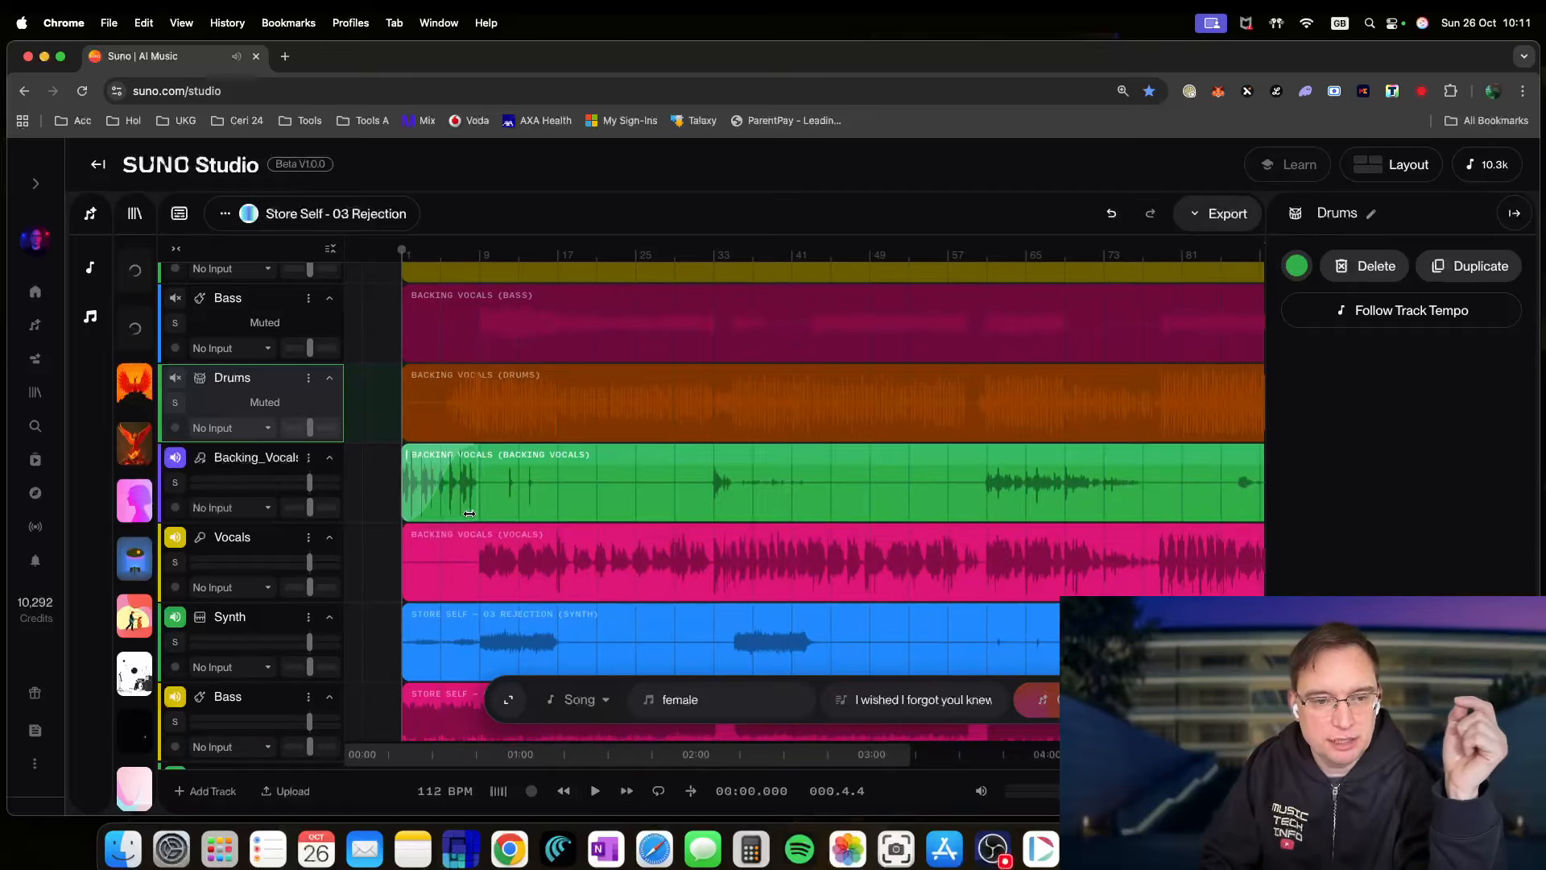
click(596, 793)
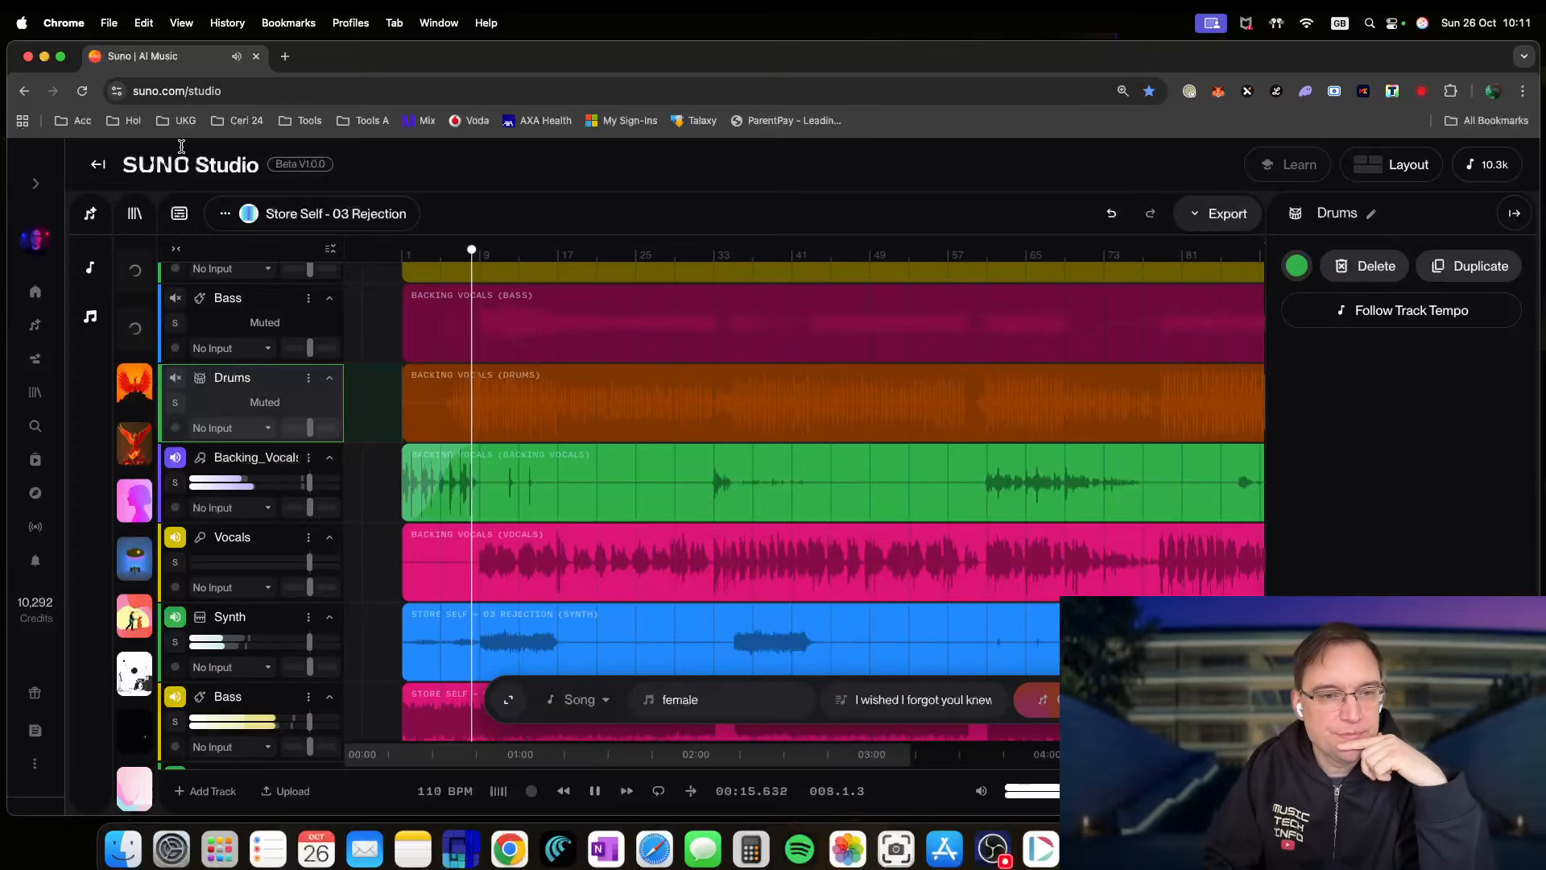
- Rename the project to 'Rejection', dropping the 'Store Self - 03' prefix, and lower Vocals to -2.54 dB
click(225, 213)
click(271, 324)
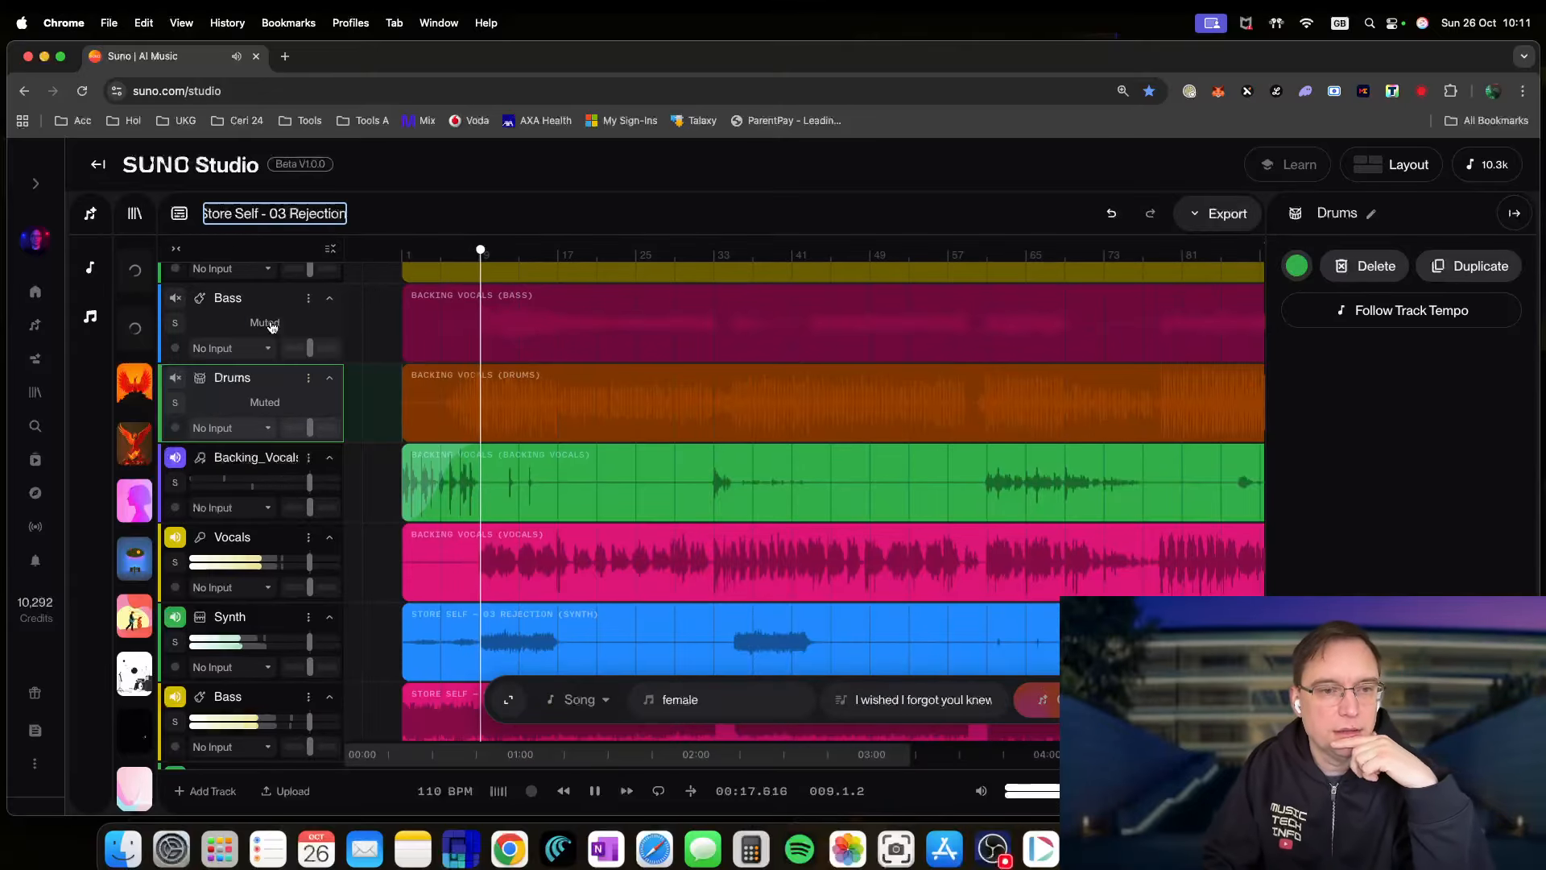
drag(342, 214, 143, 214)
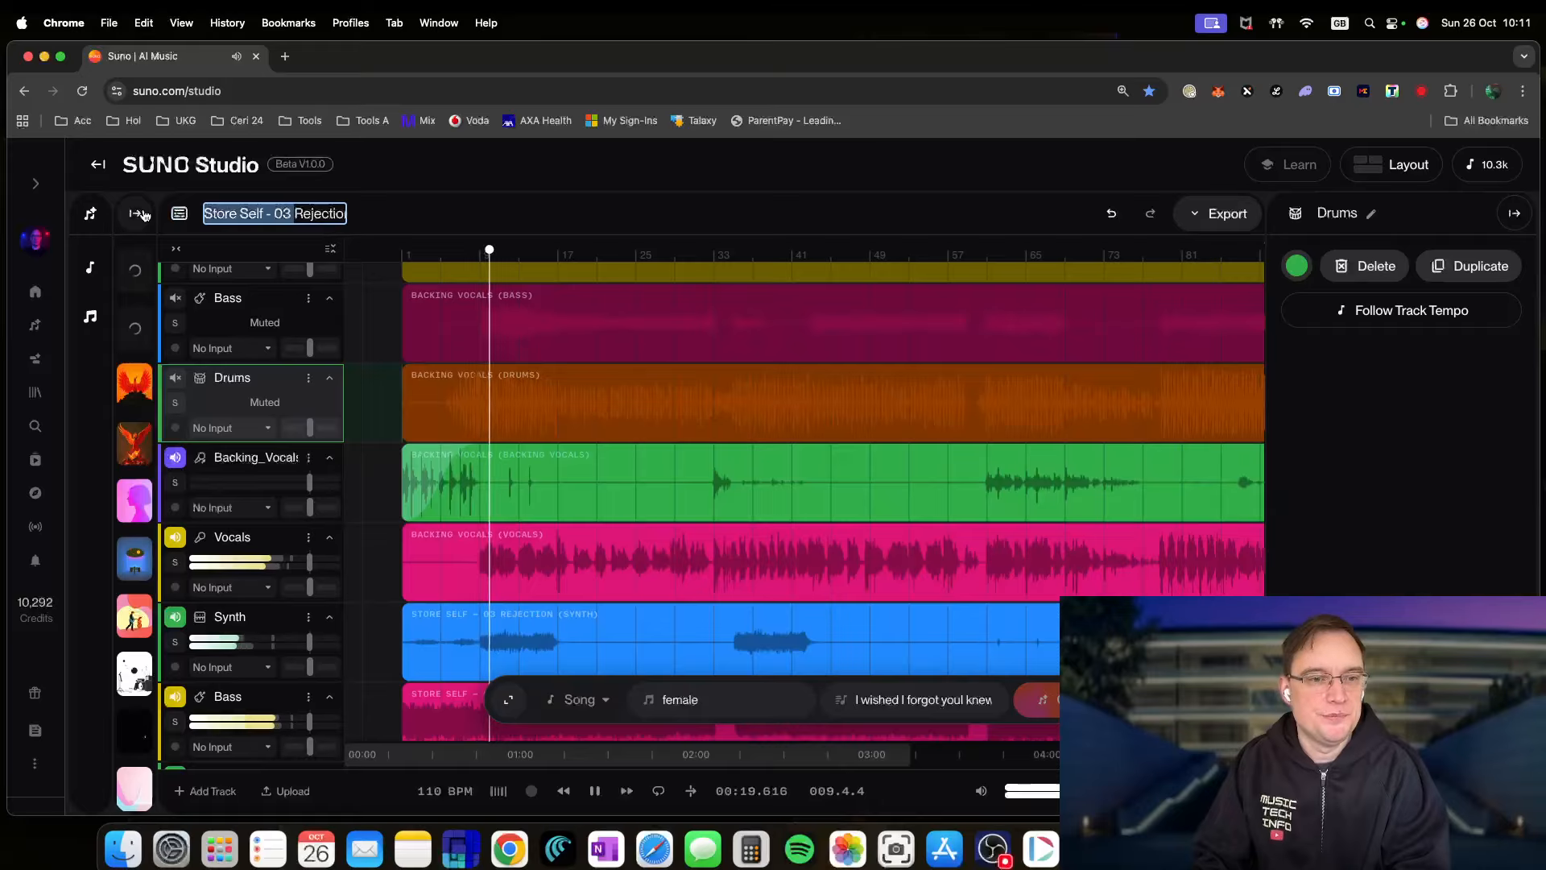
key(BackSpace)
key(Return)
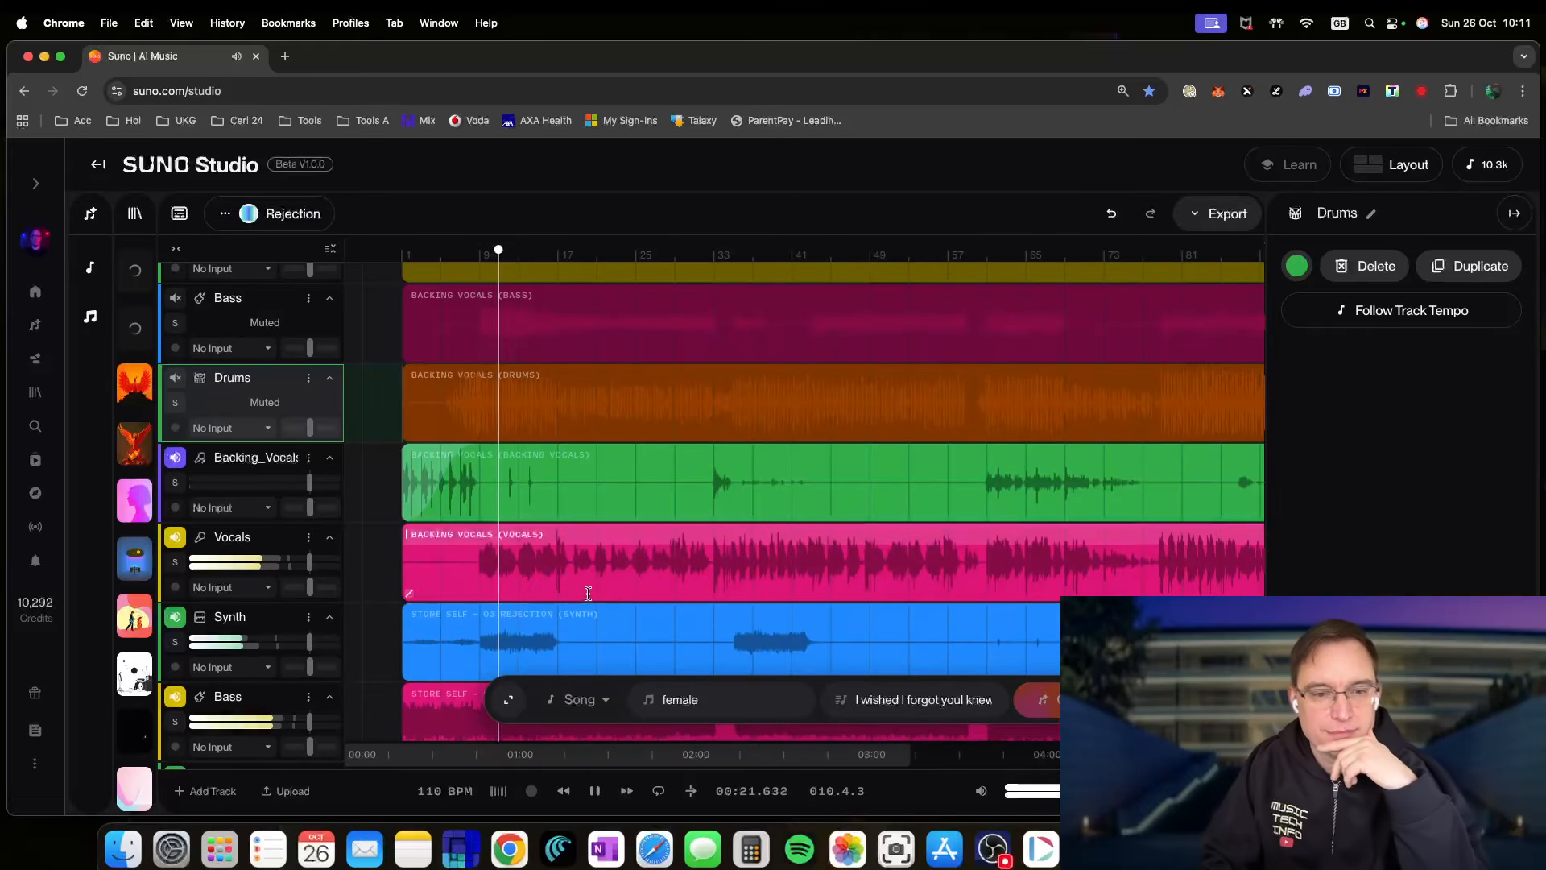
mouse_move(309, 561)
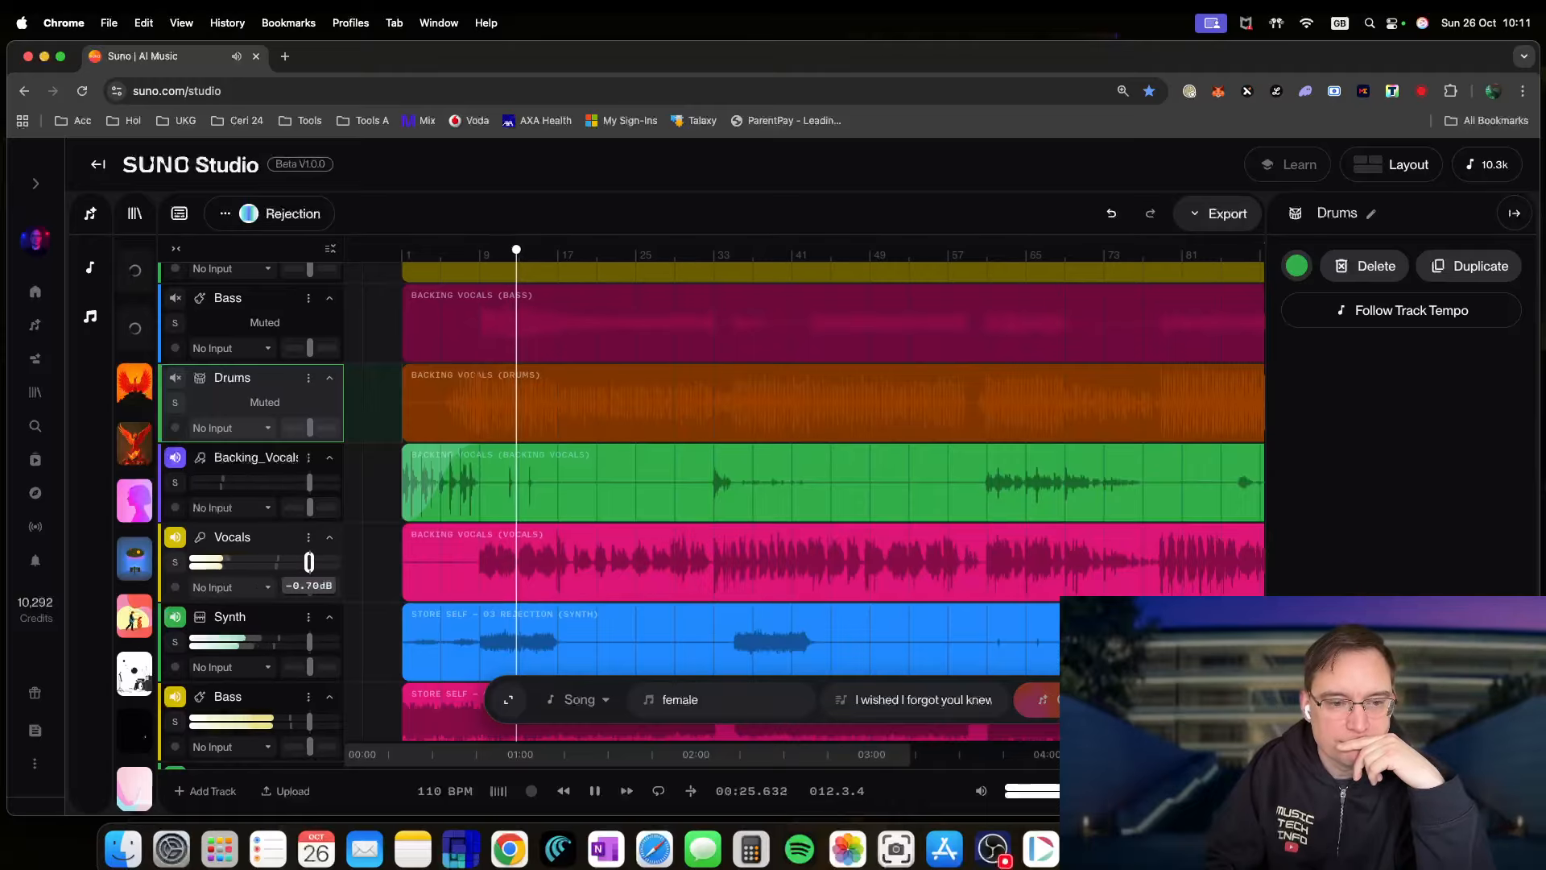
drag(309, 561, 304, 562)
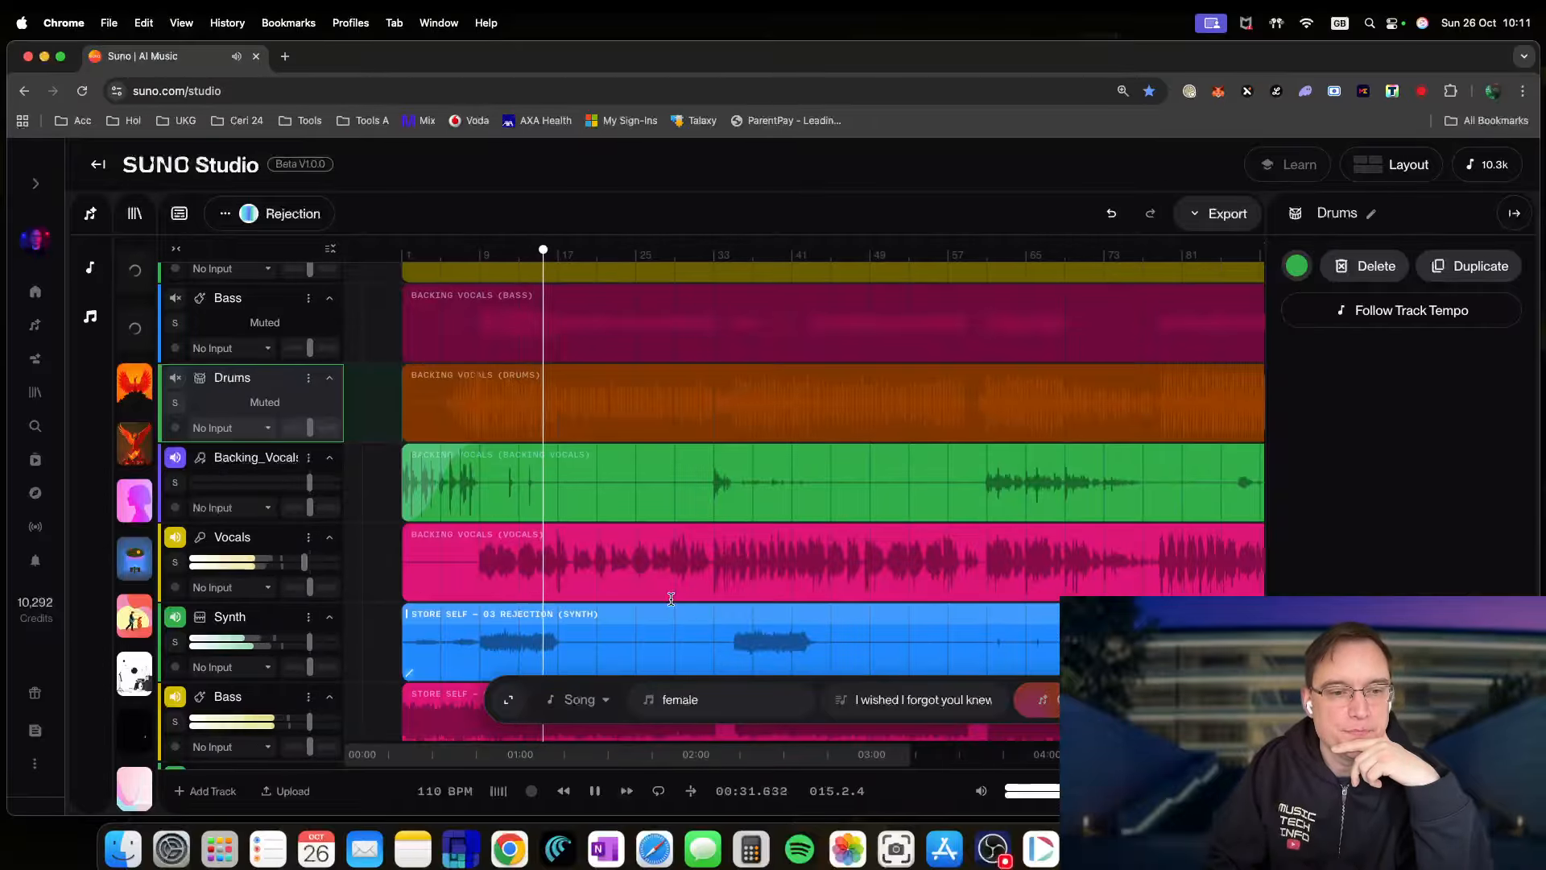
- Raise Vocals back to about -0.79 dB and move the lead Vocals track above Synth
drag(302, 563, 310, 562)
scroll(535, 574, down, 3)
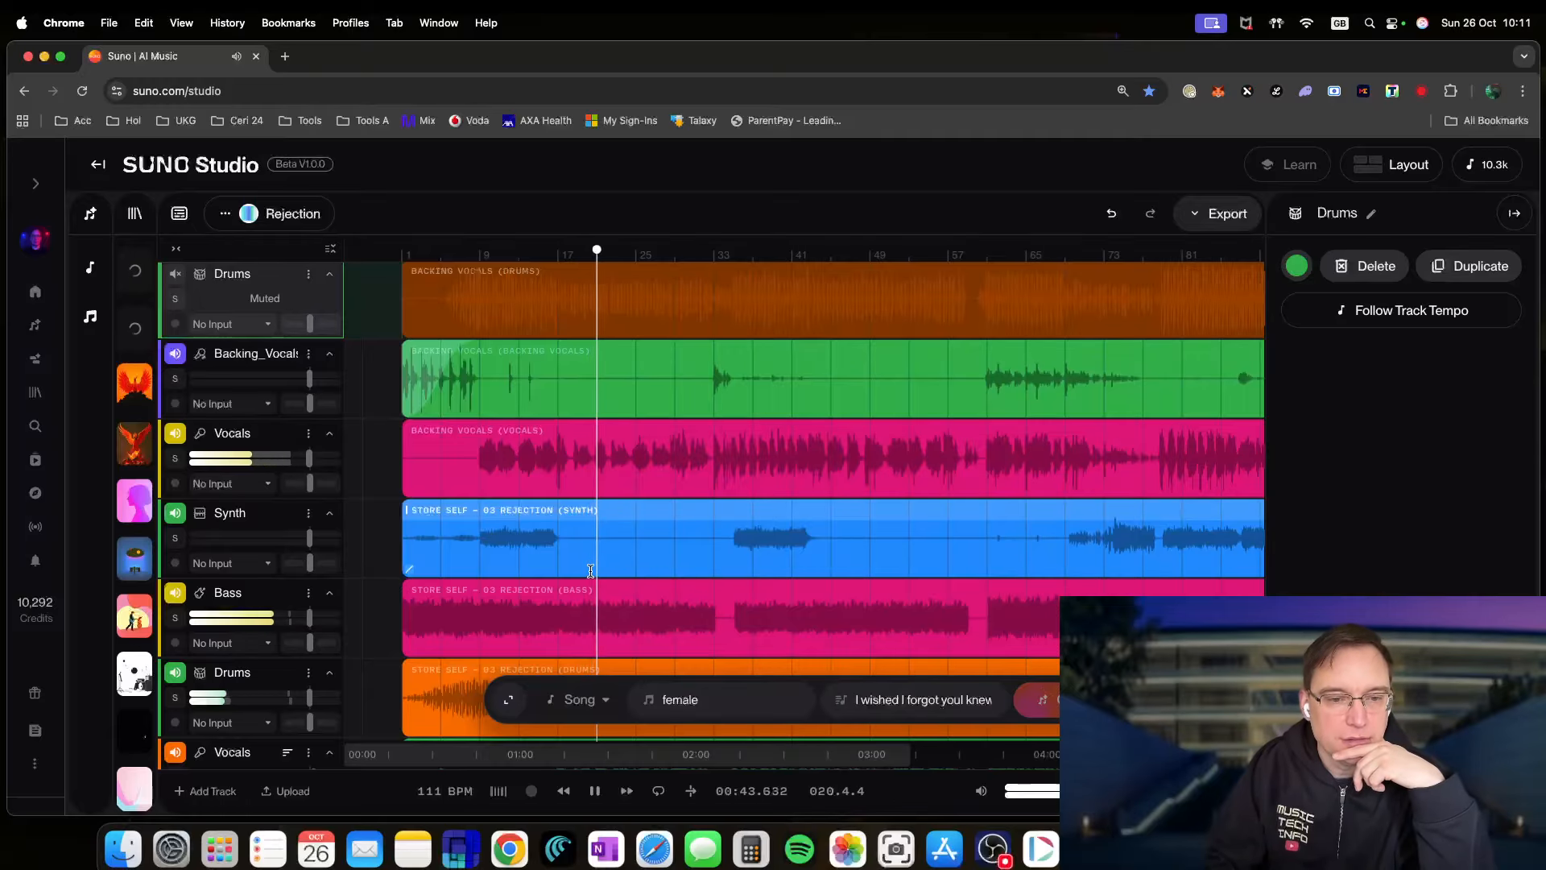
scroll(451, 579, down, 3)
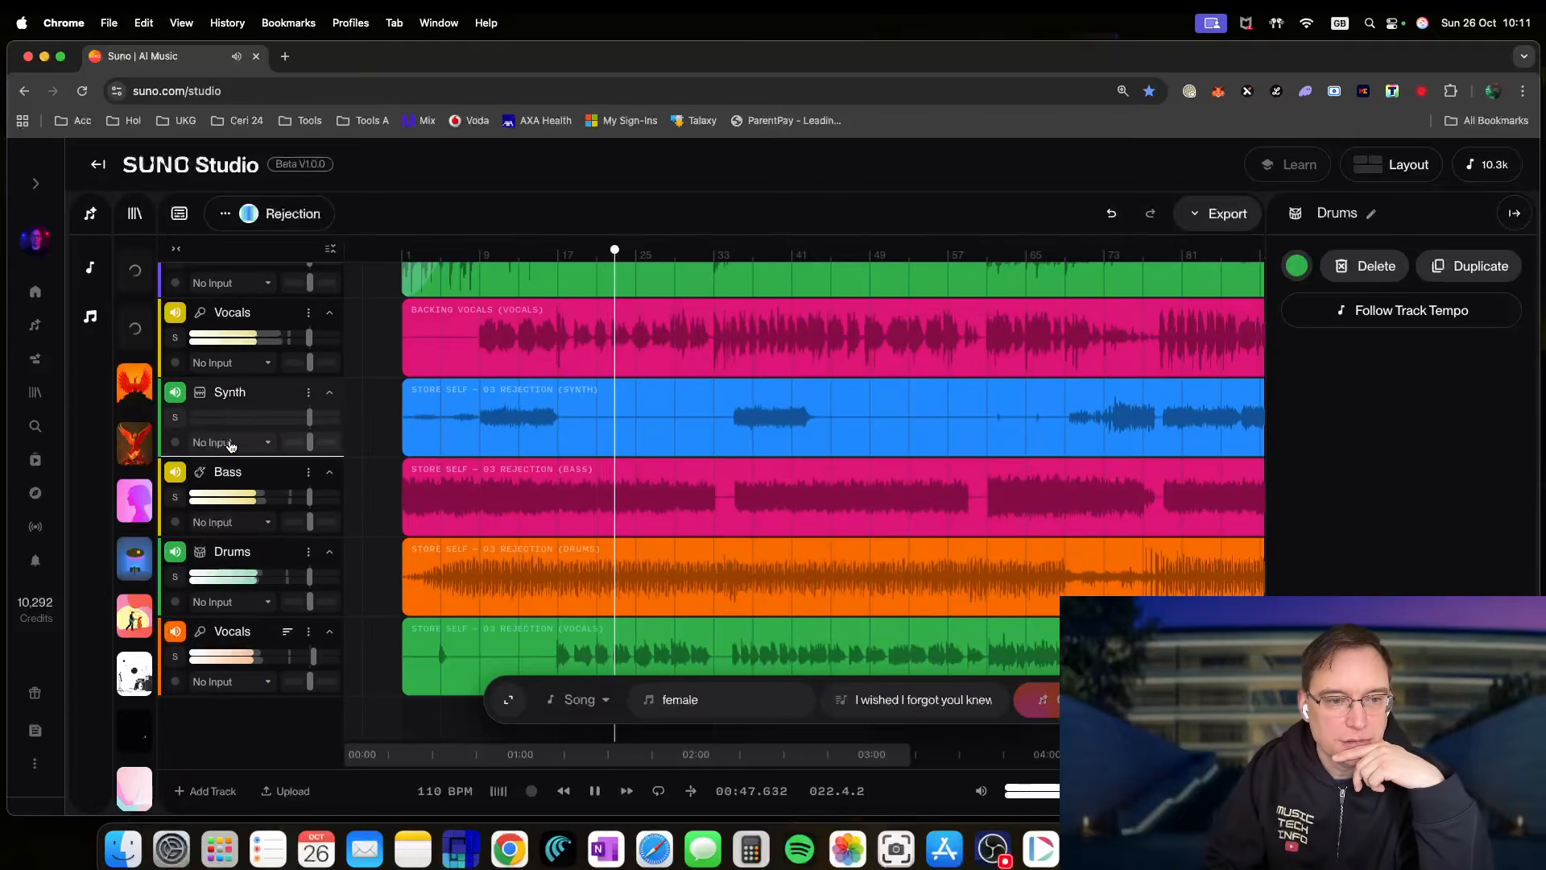
drag(232, 396, 232, 398)
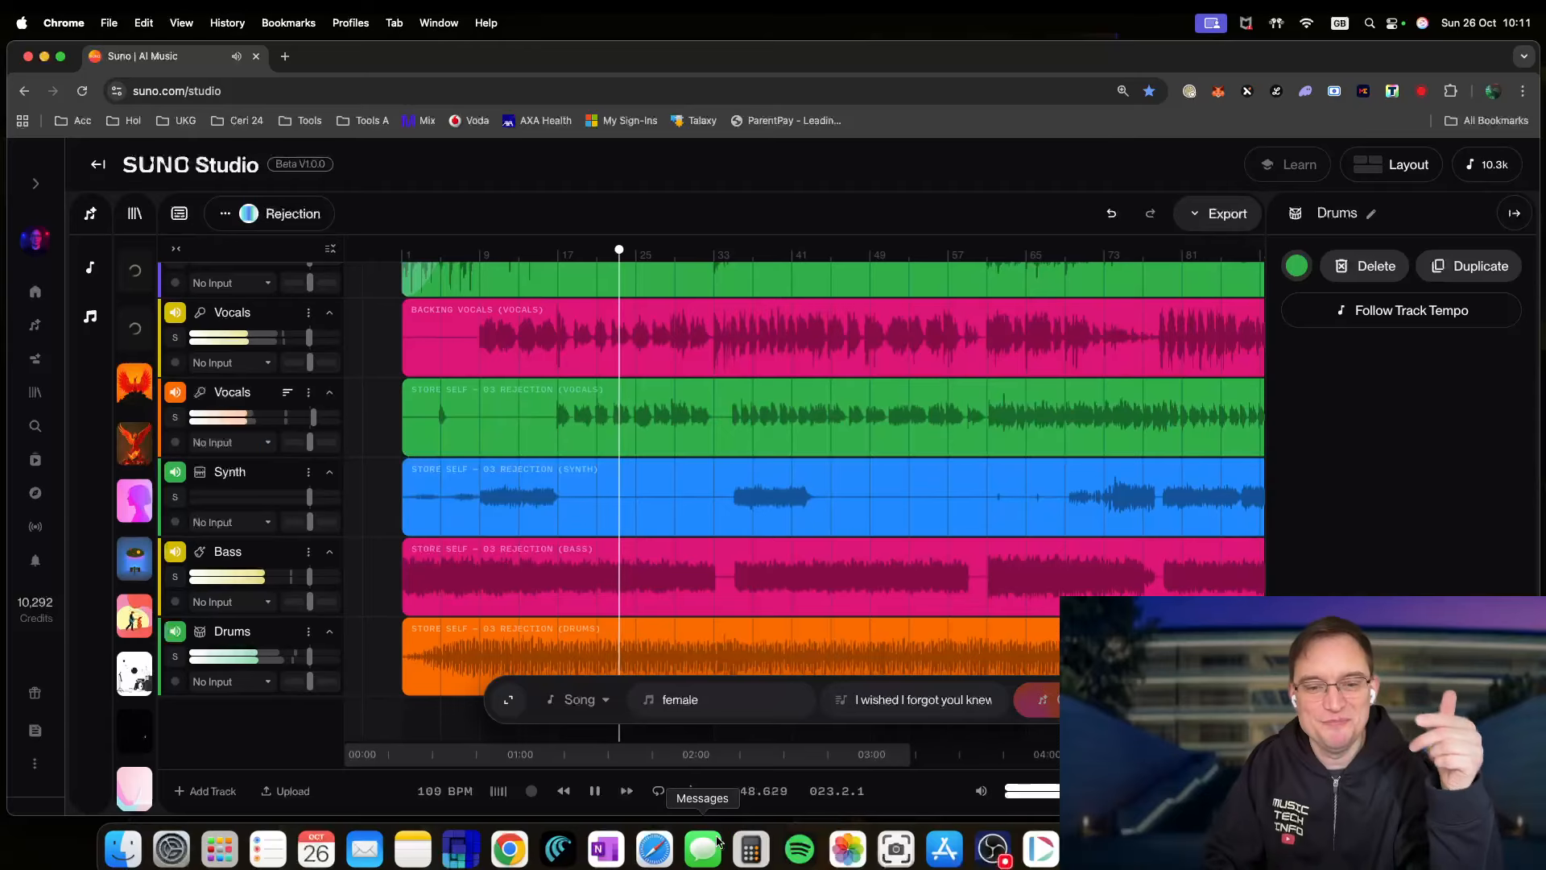
click(595, 797)
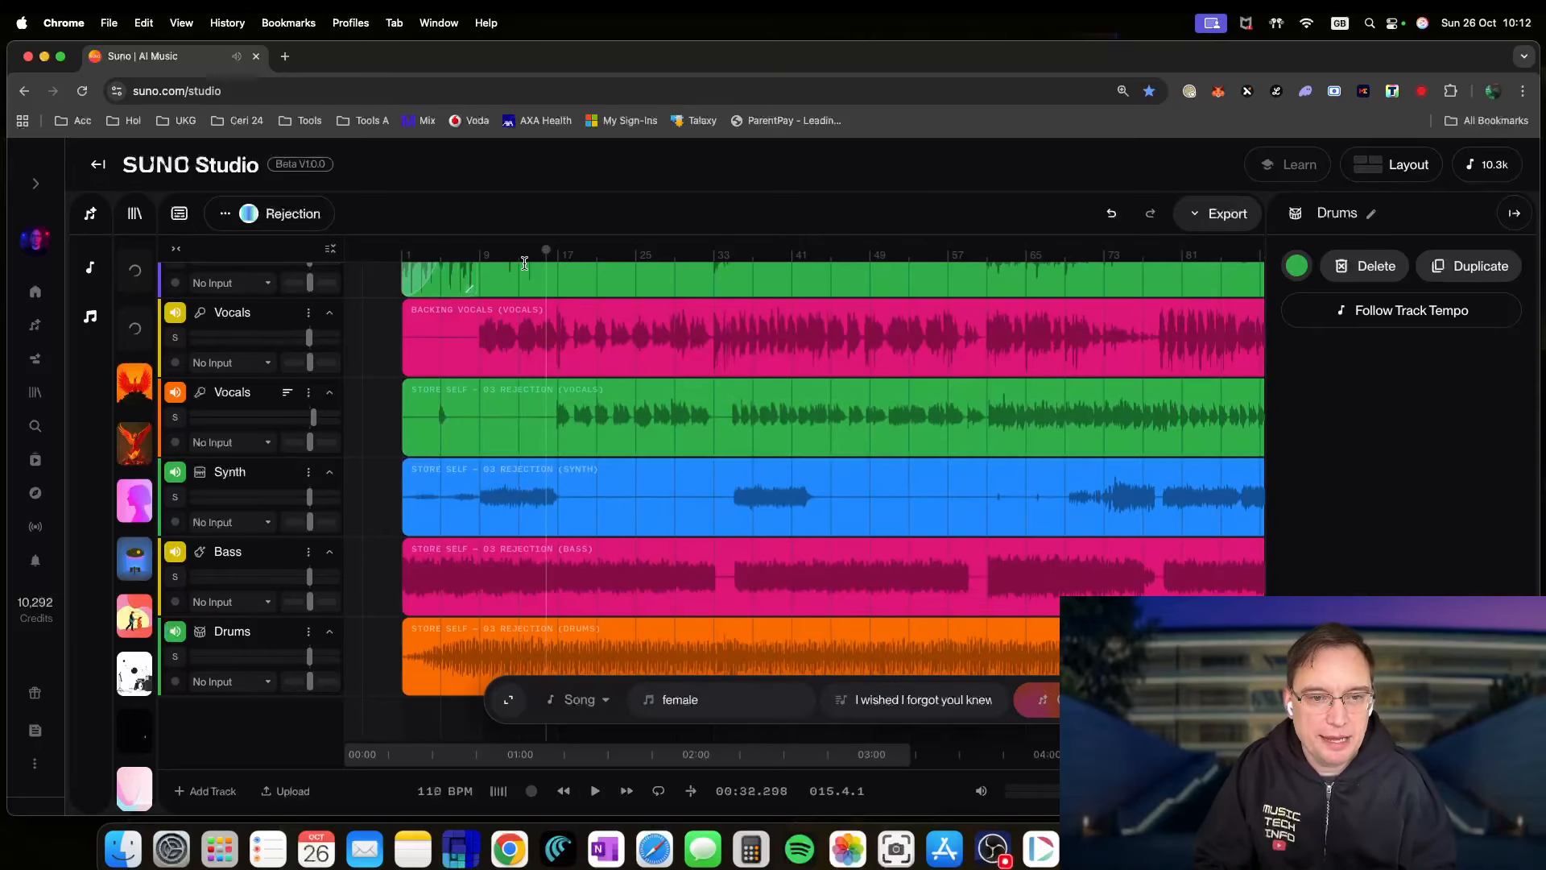
- Play the song and set the position near bar 21 (21.2.2)
key(space)
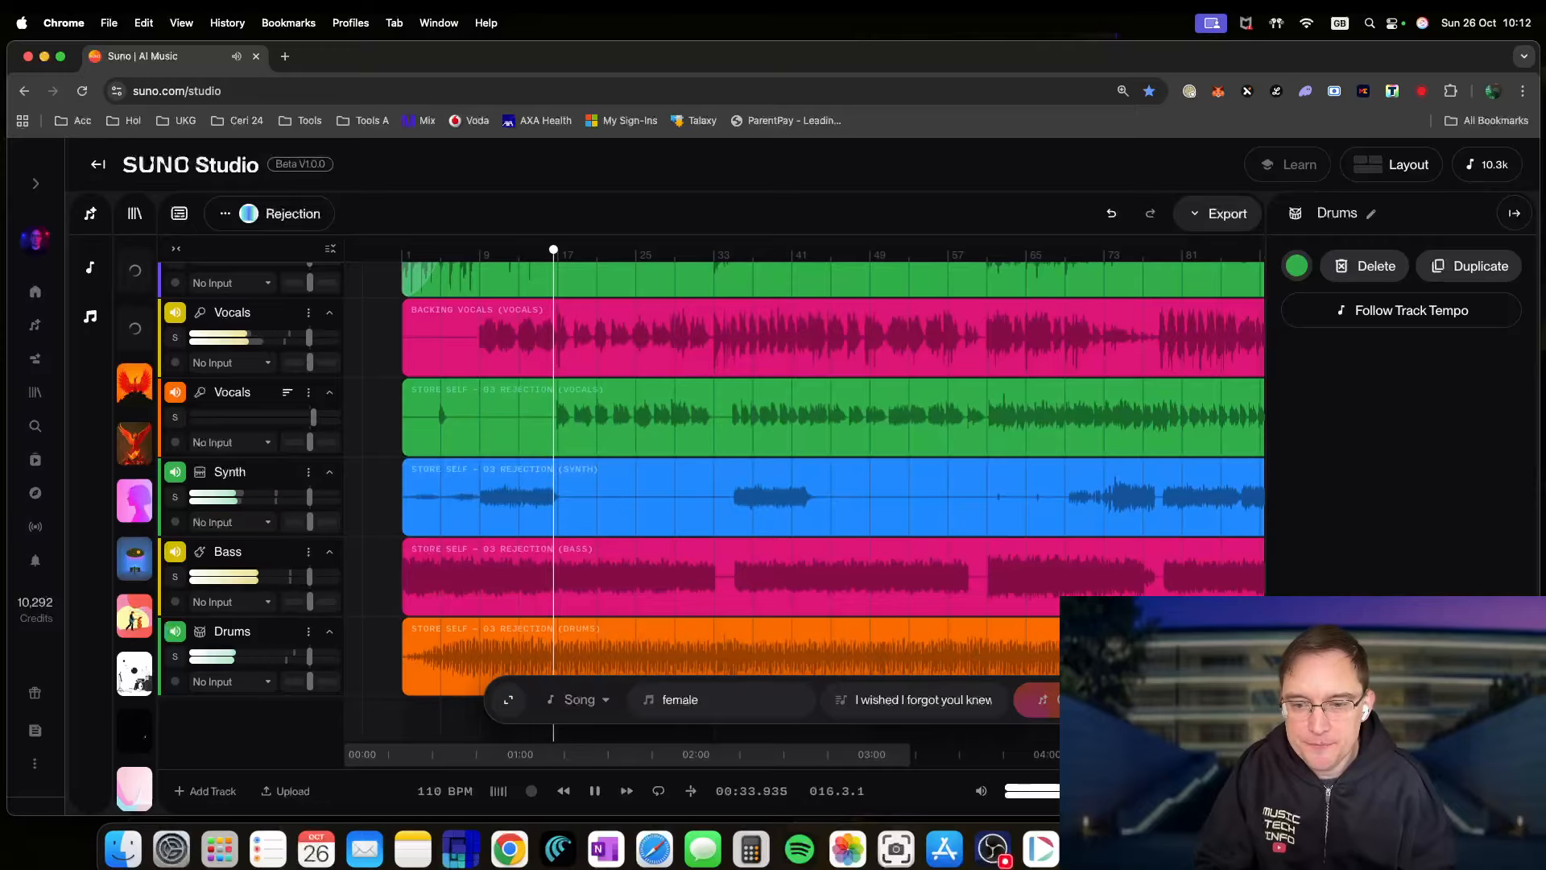
scroll(805, 475, up, 10)
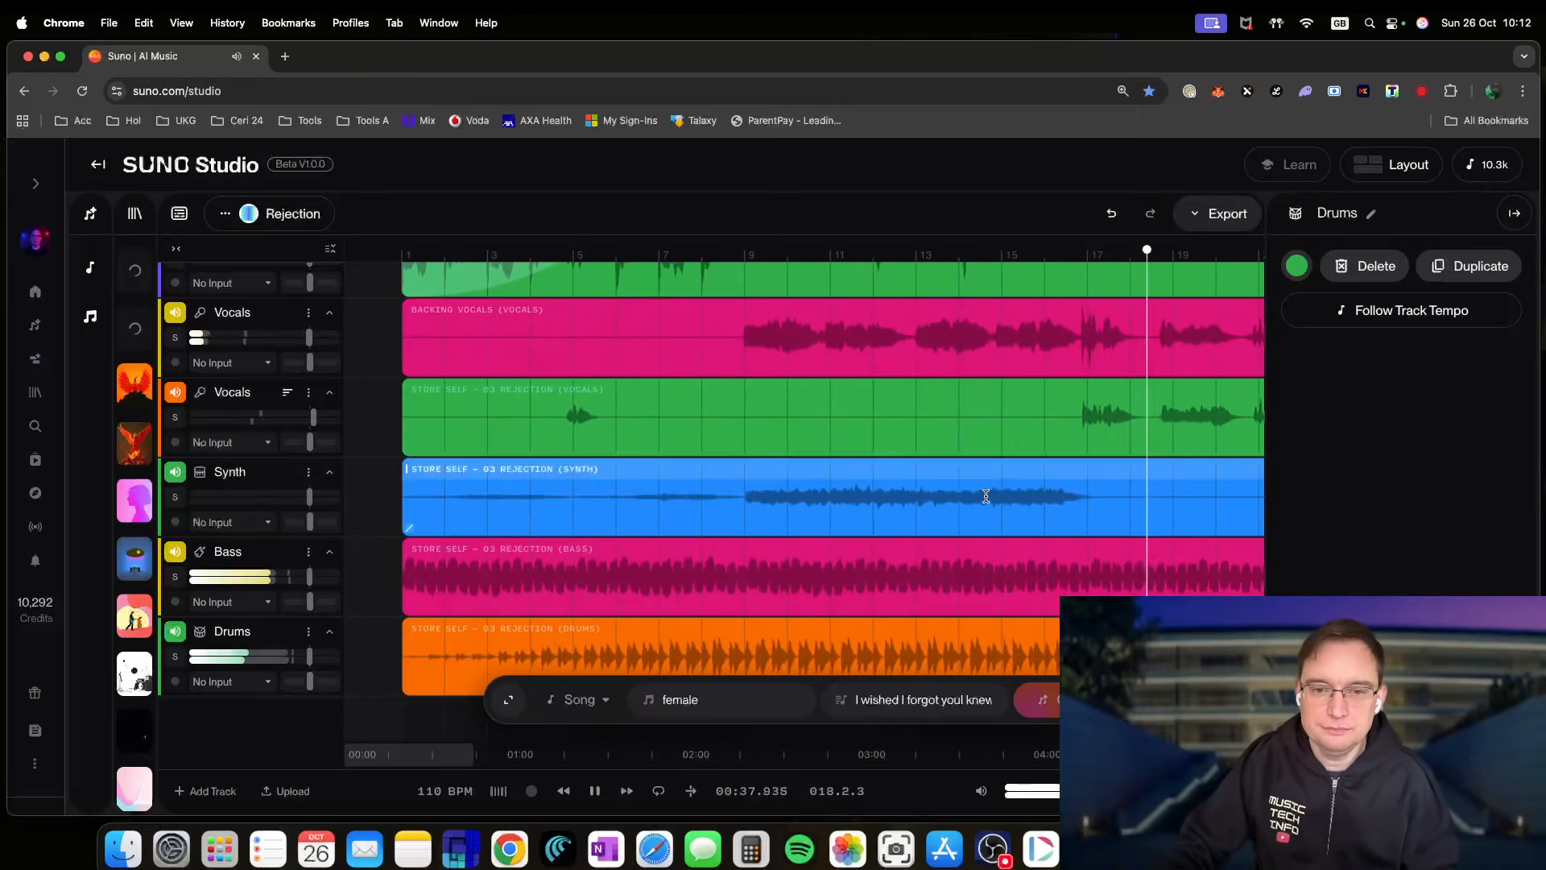
scroll(986, 496, right, 10)
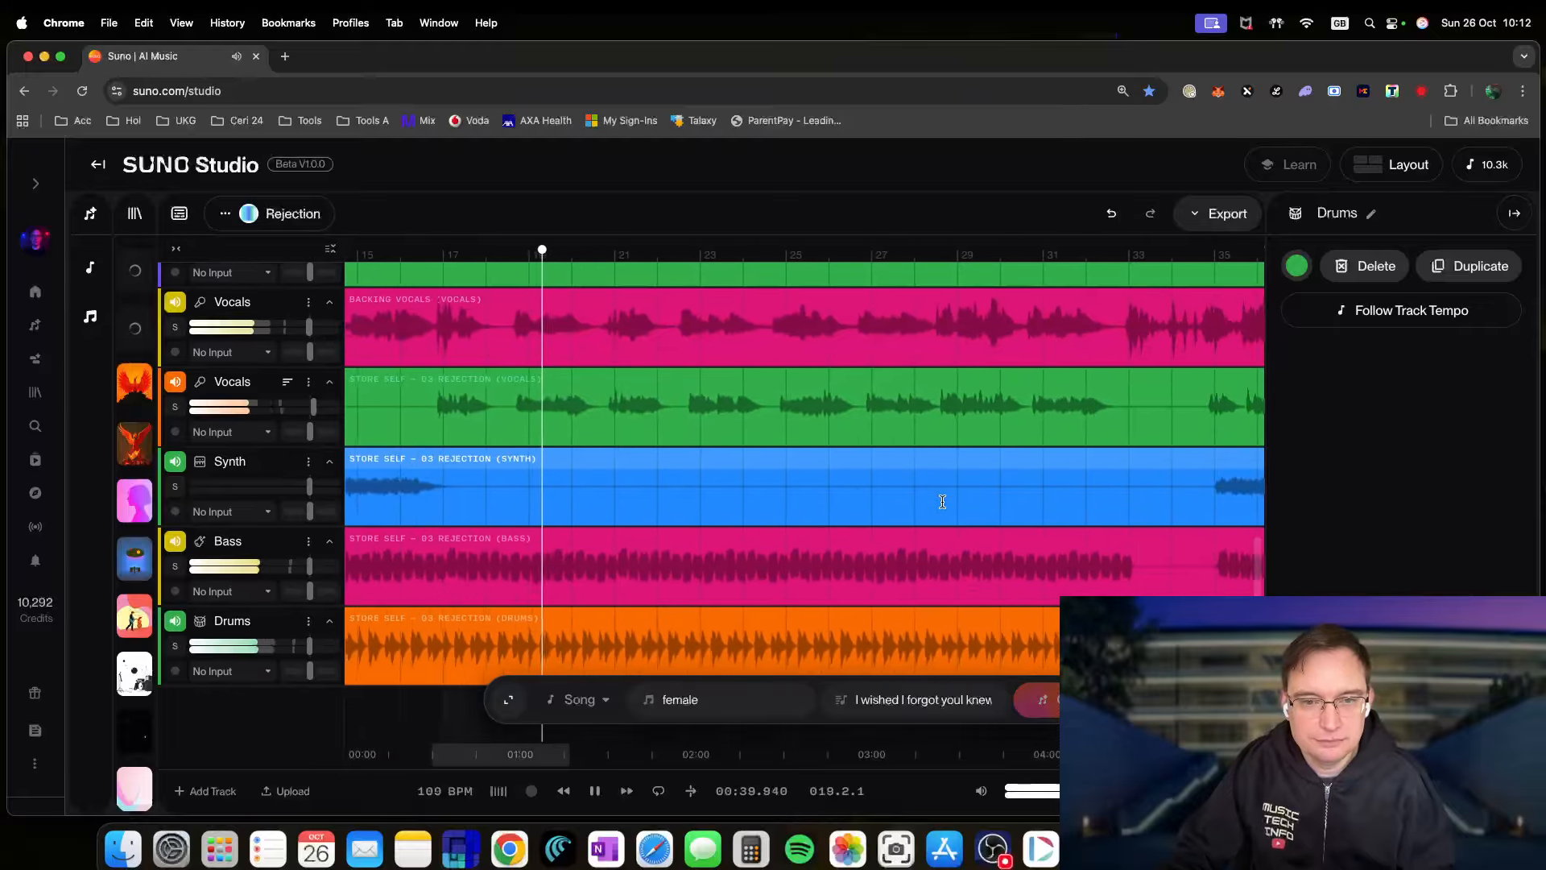
scroll(938, 500, right, 3)
scroll(603, 400, down, 1)
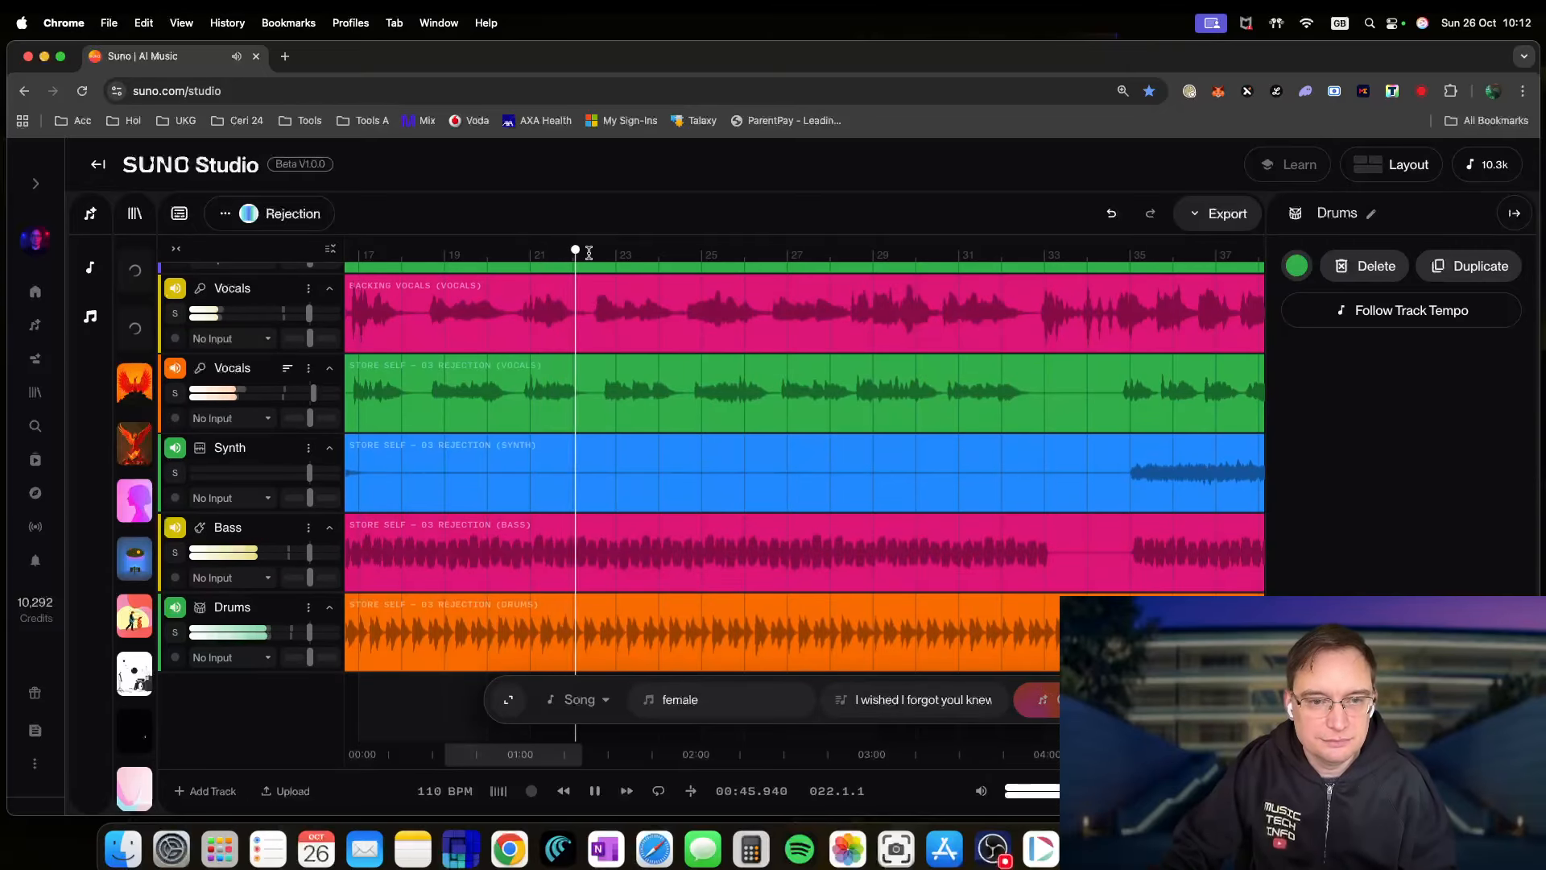
click(536, 257)
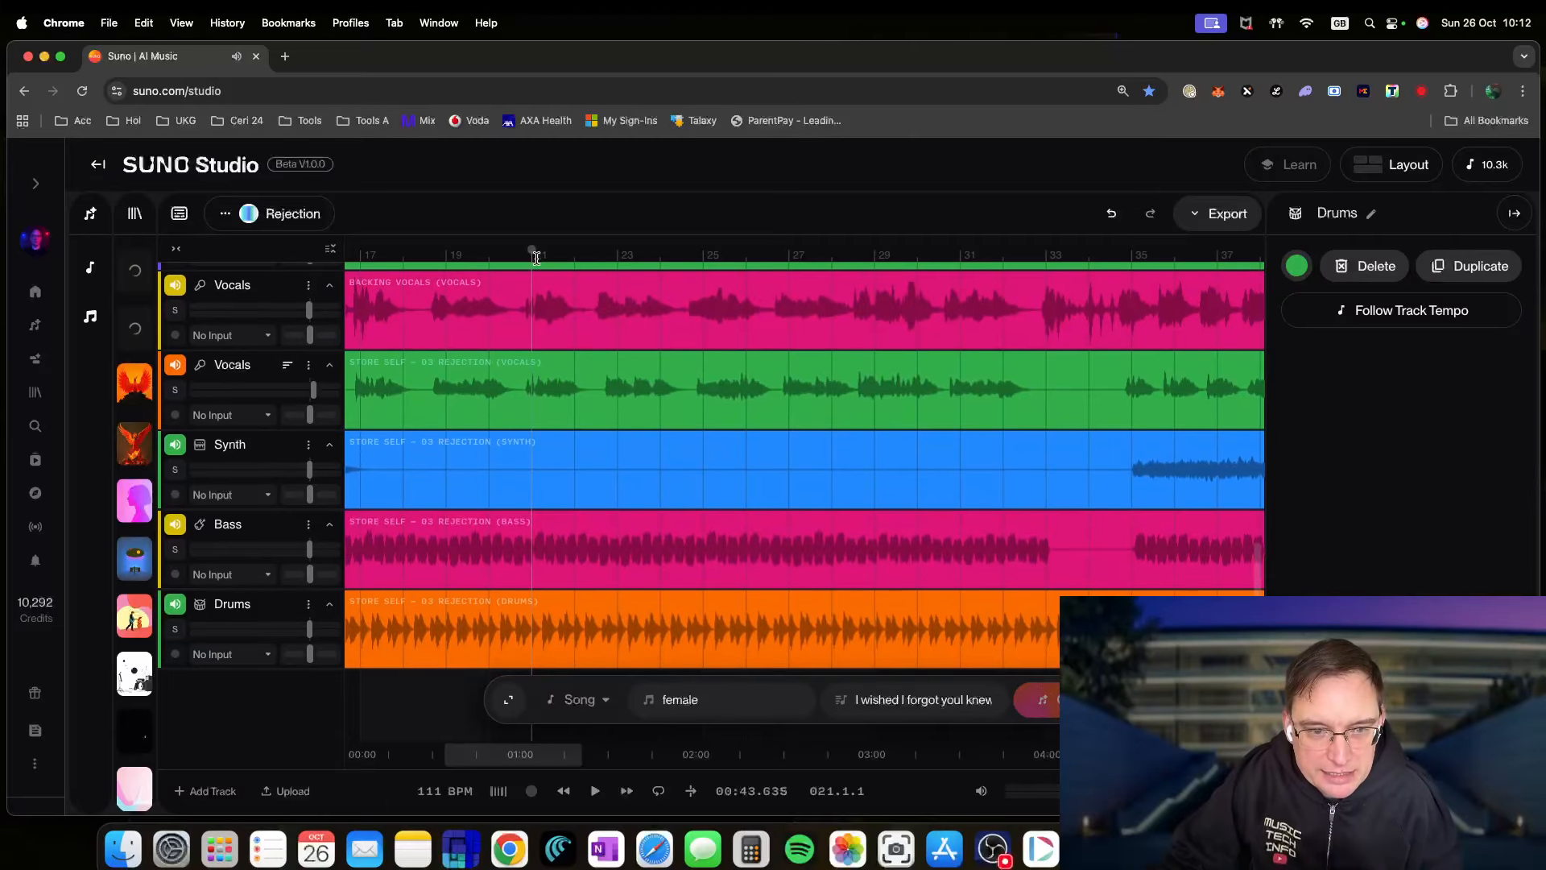
key(space)
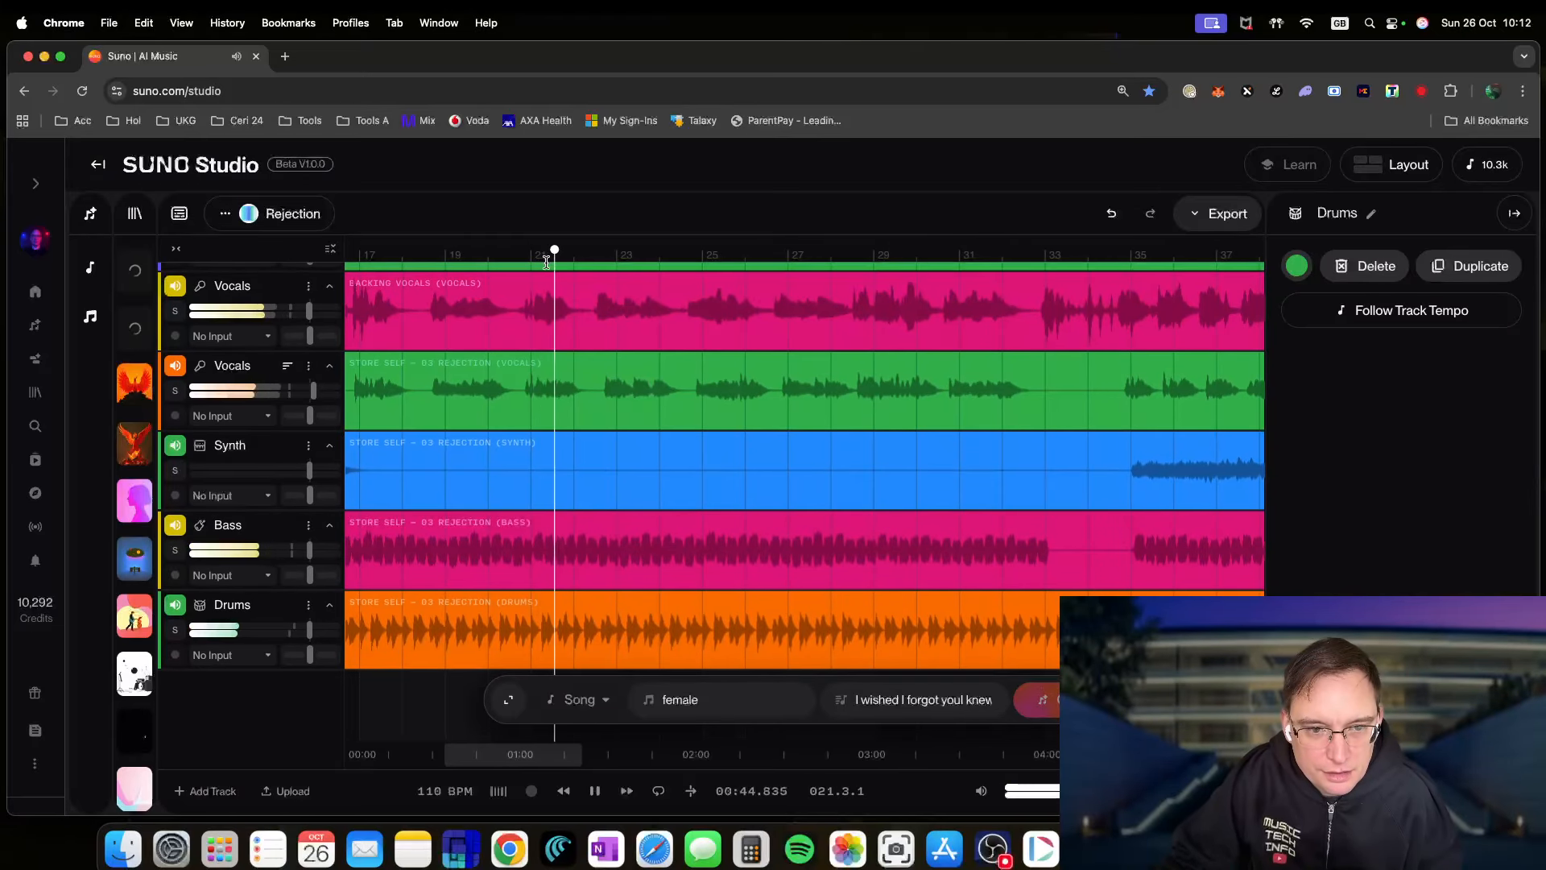
click(547, 255)
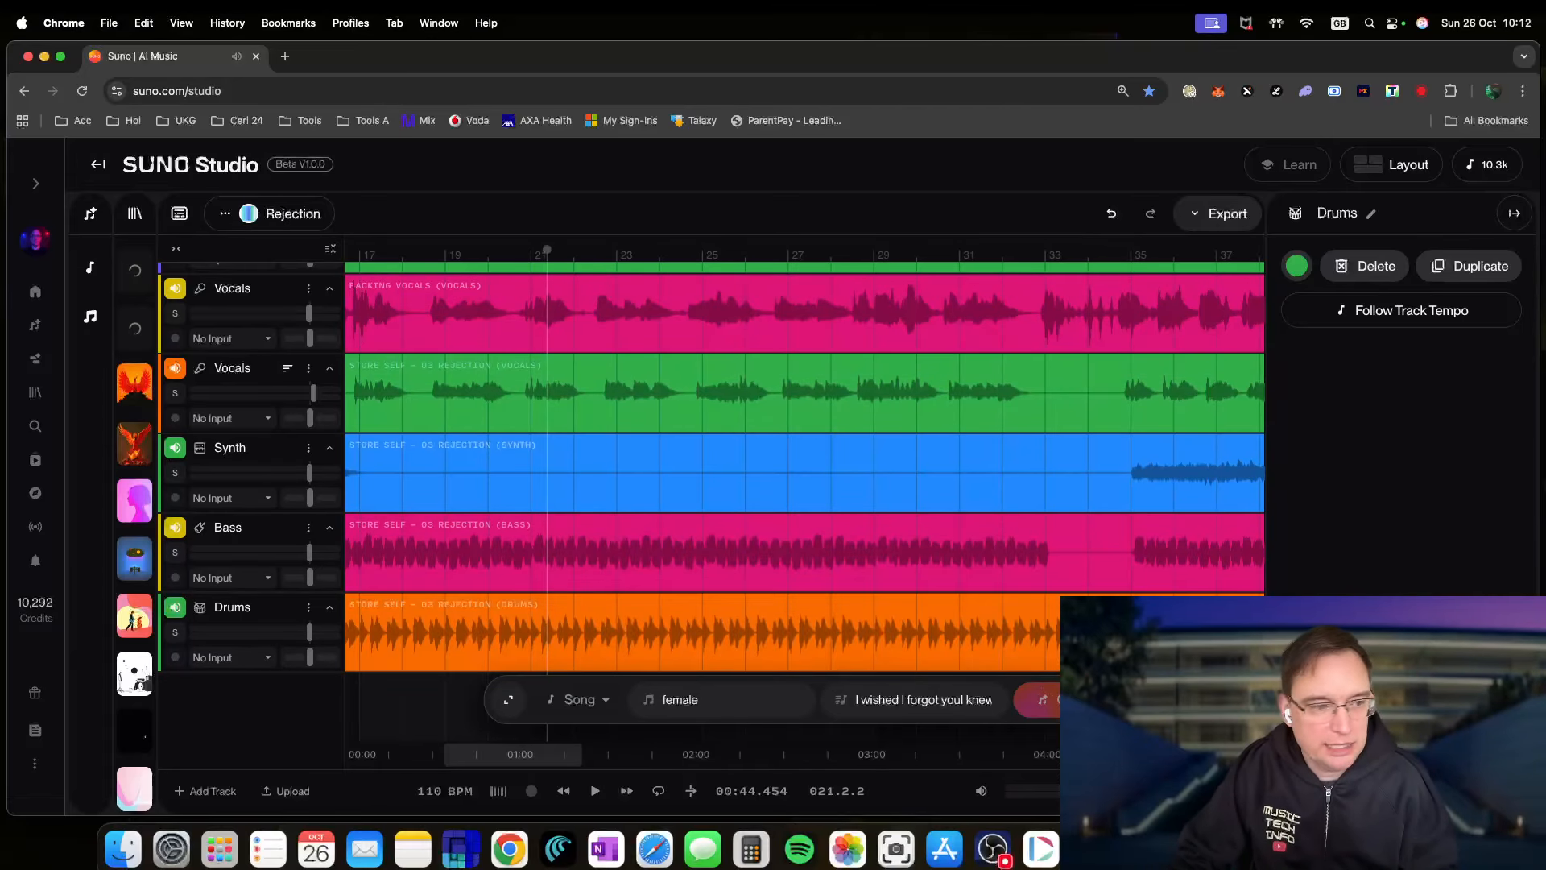
- Zoom into the timeline, audition bars 21–24, and park the playhead just after bar 21
click(1245, 754)
click(1245, 754)
click(1245, 754)
key(space)
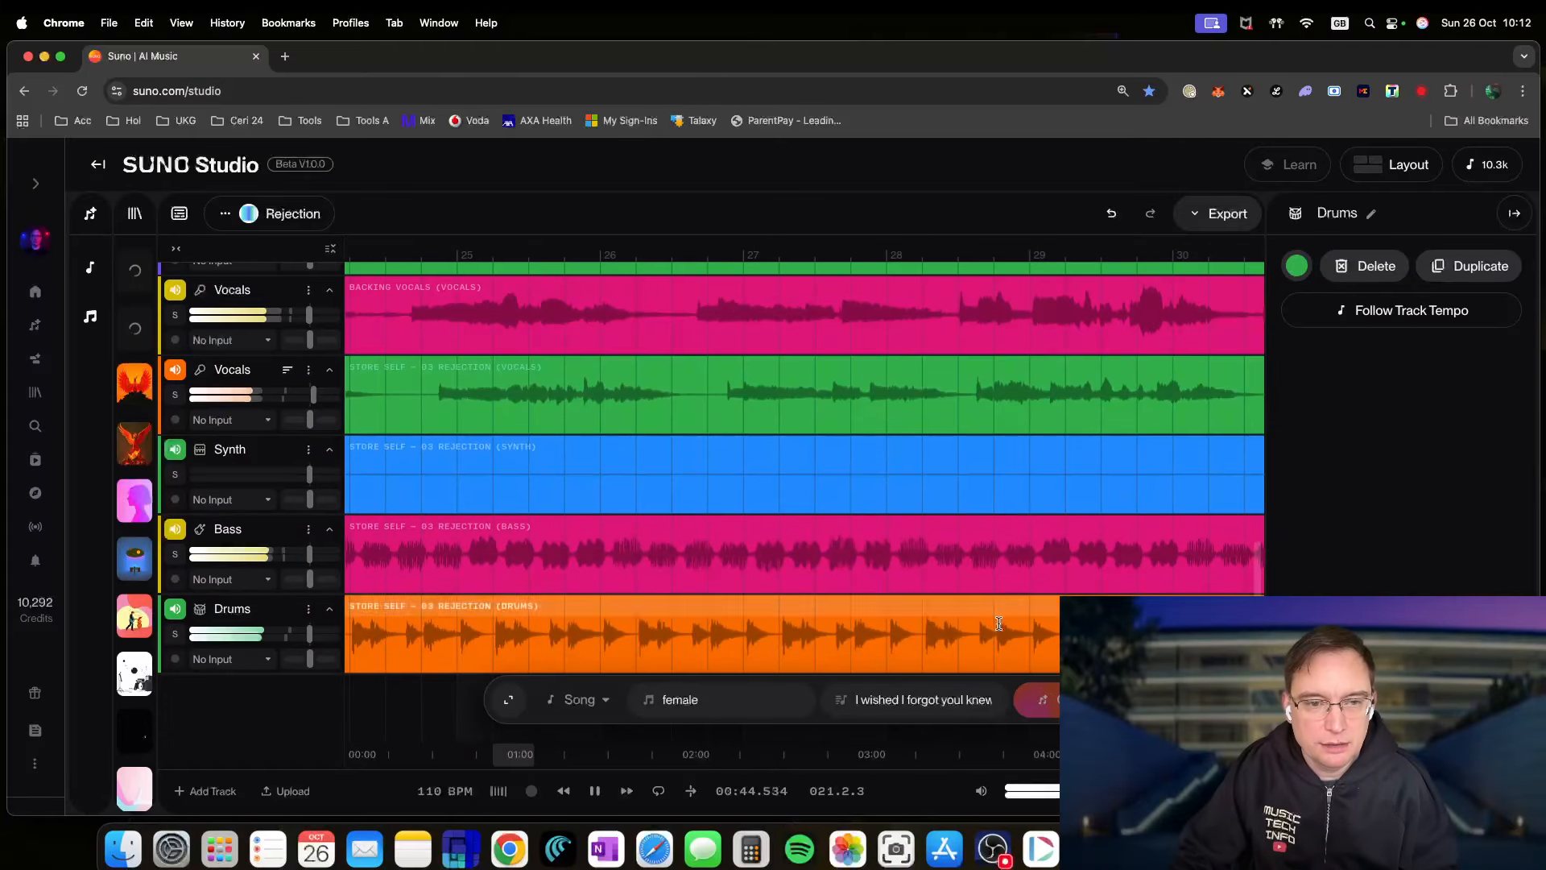
click(407, 256)
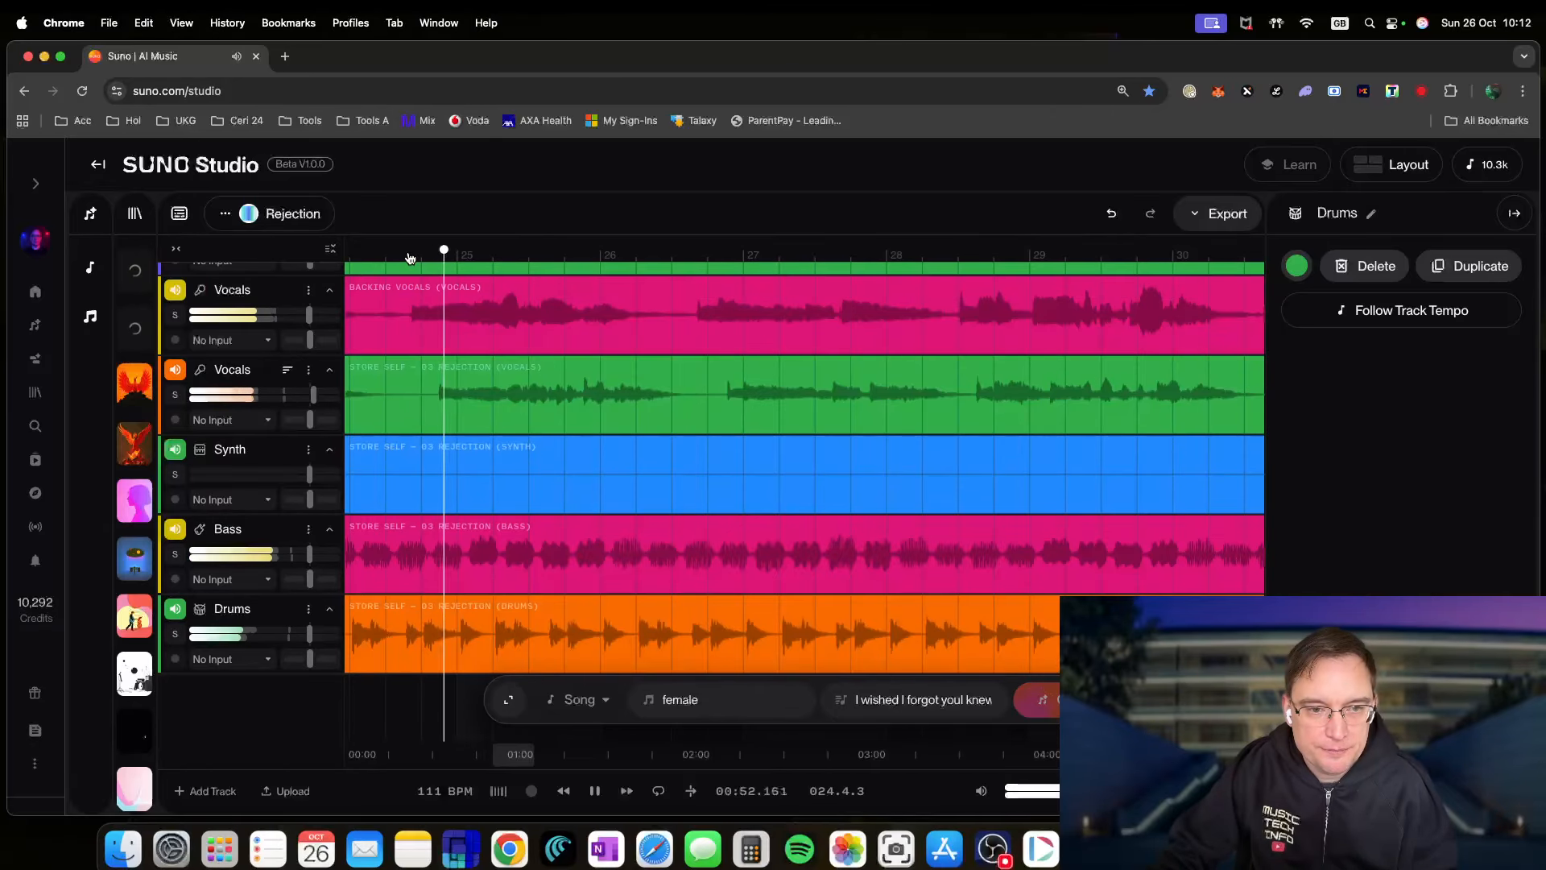
scroll(476, 331, left, 5)
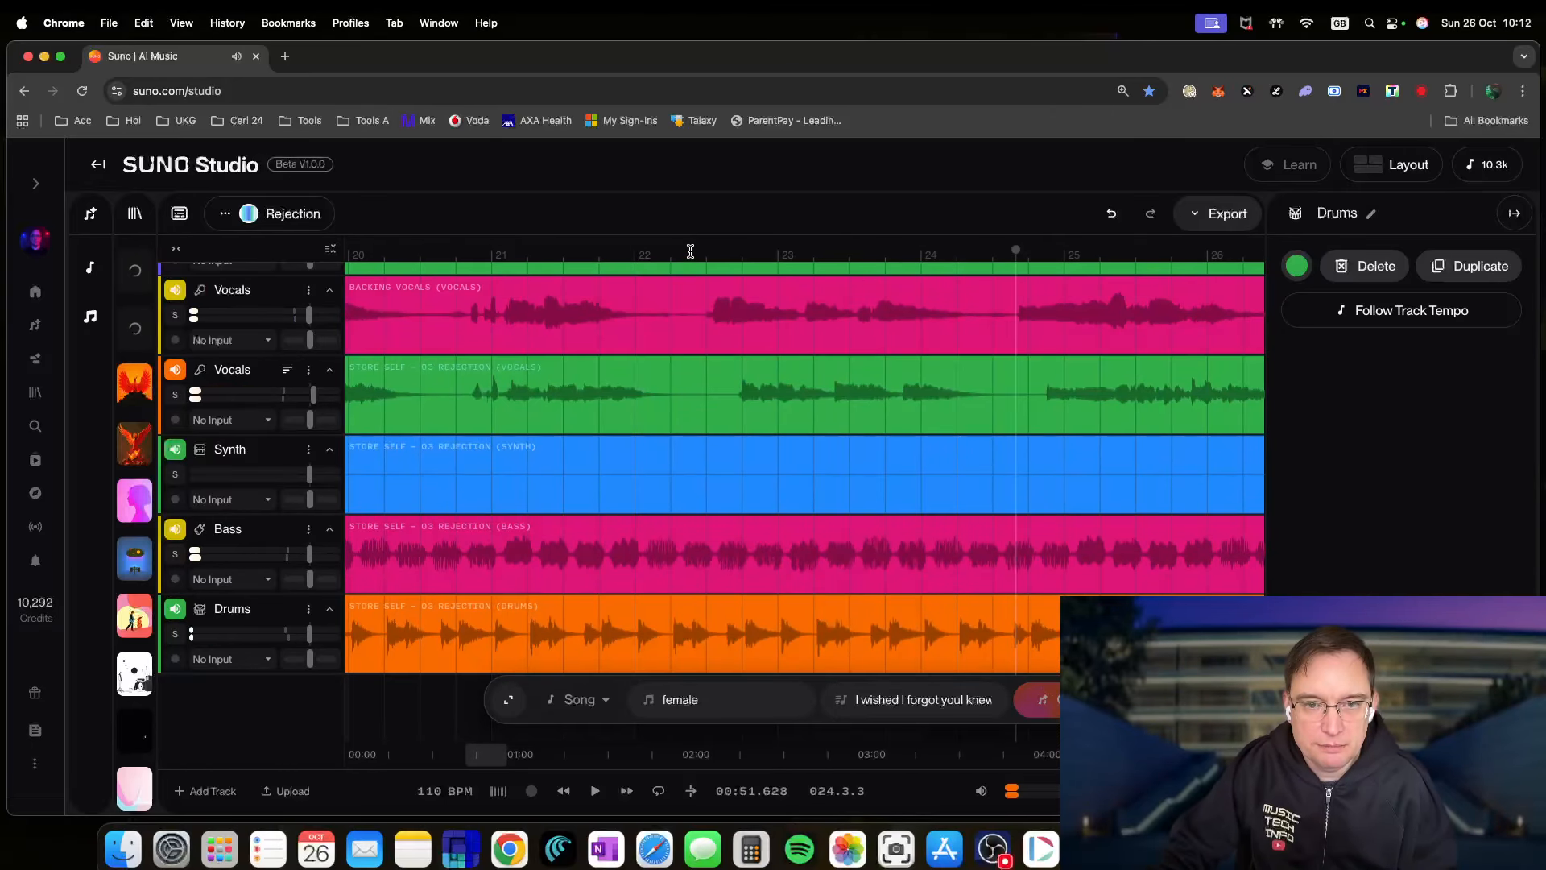
click(690, 252)
click(494, 251)
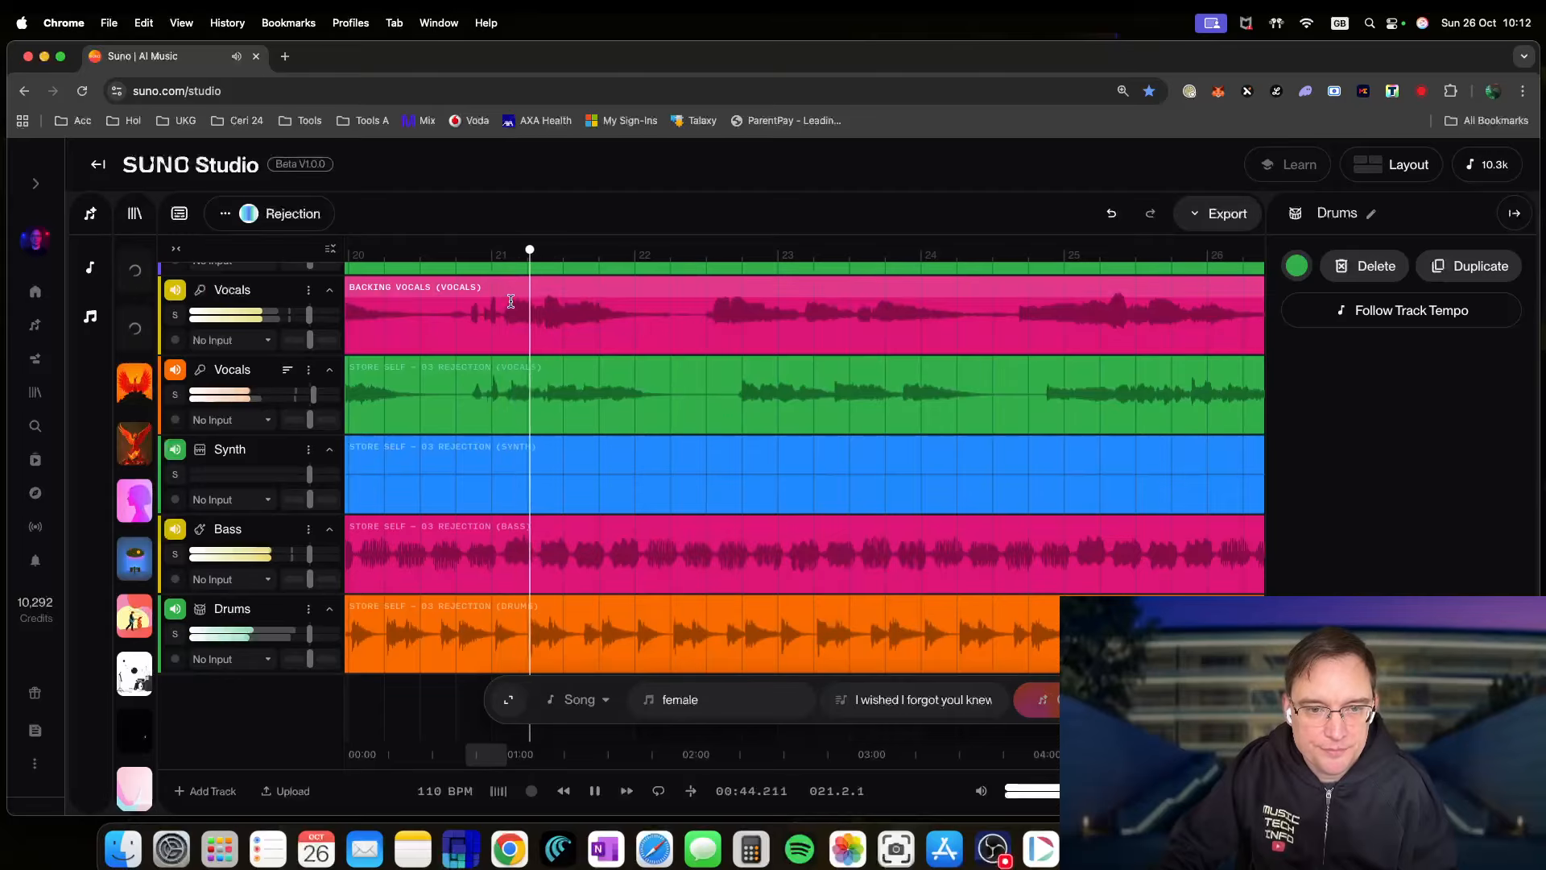
key(space)
click(548, 252)
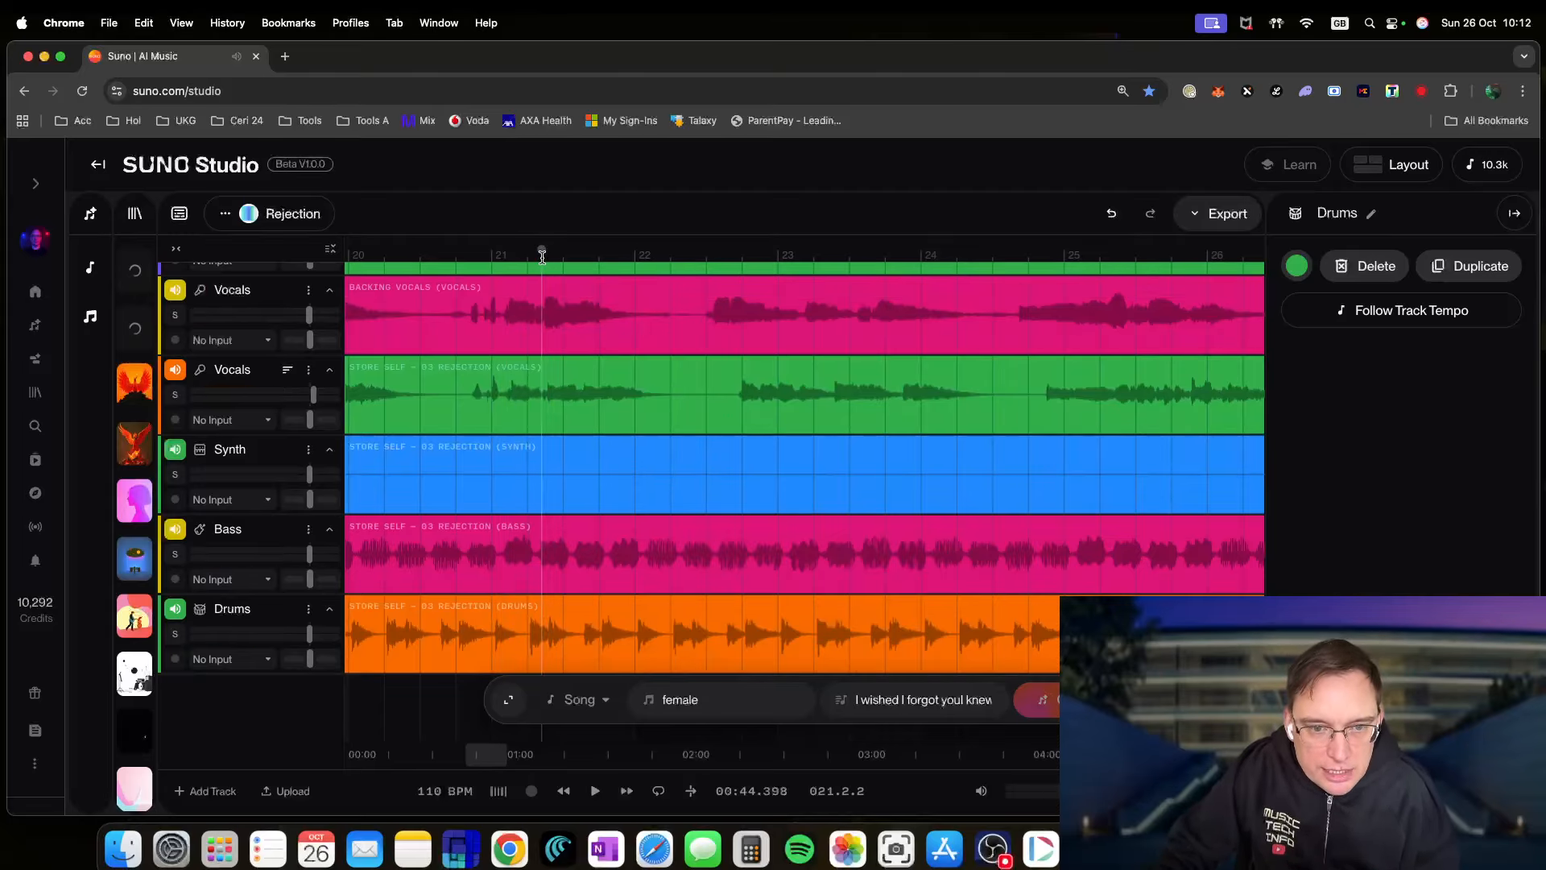
key(equal)
key(equal)
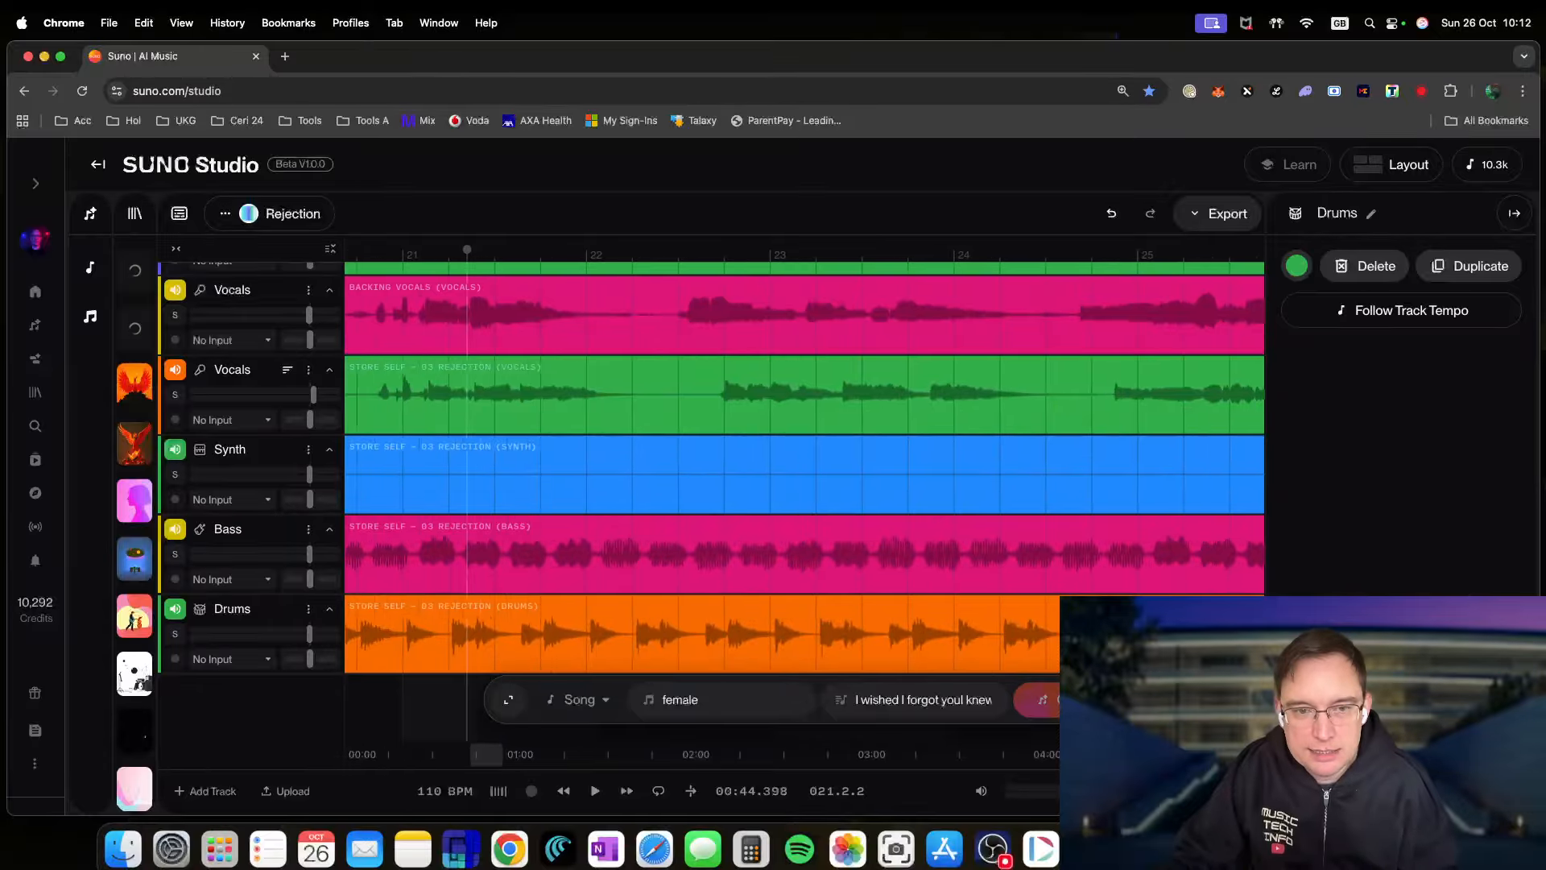
scroll(668, 546, left, 1)
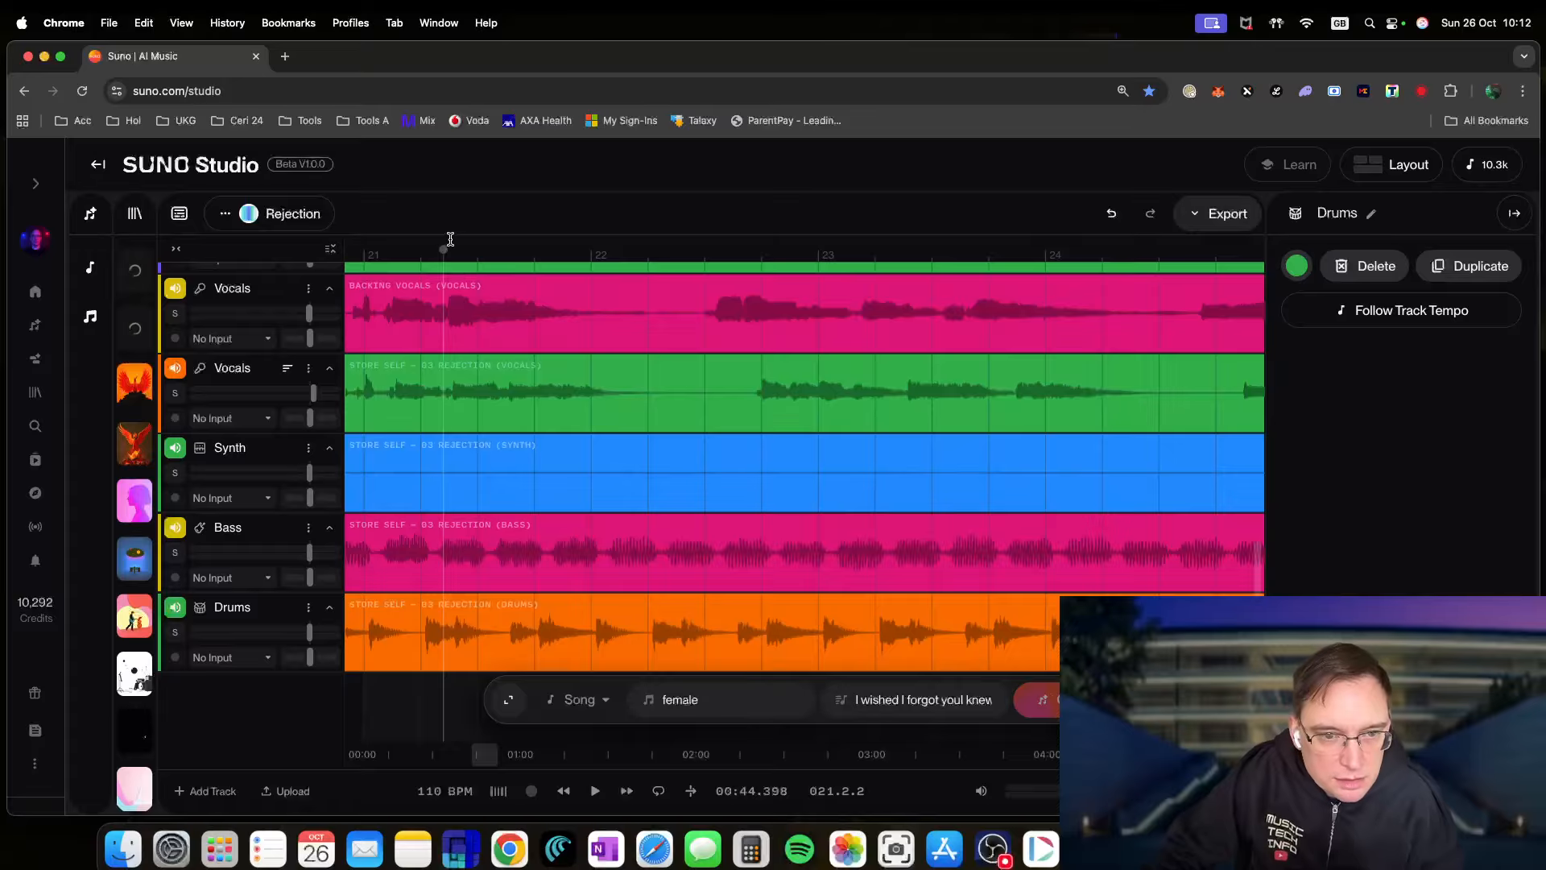
- Split the Backing Vocals clip at the playhead at 00:44.432 and zoom in around the cut
drag(453, 256, 447, 253)
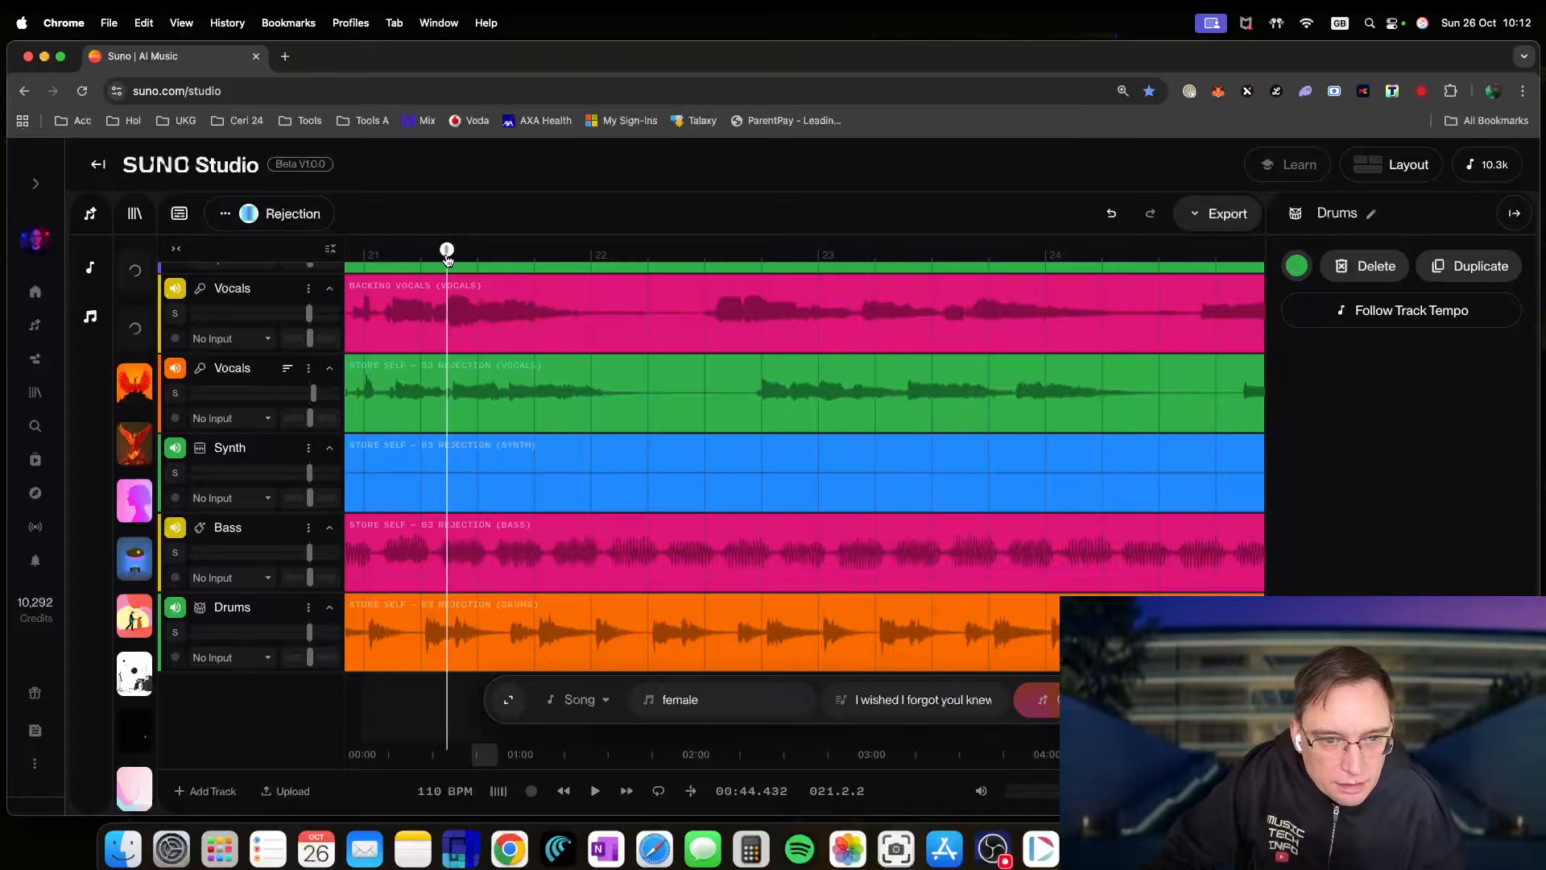
right_click(449, 311)
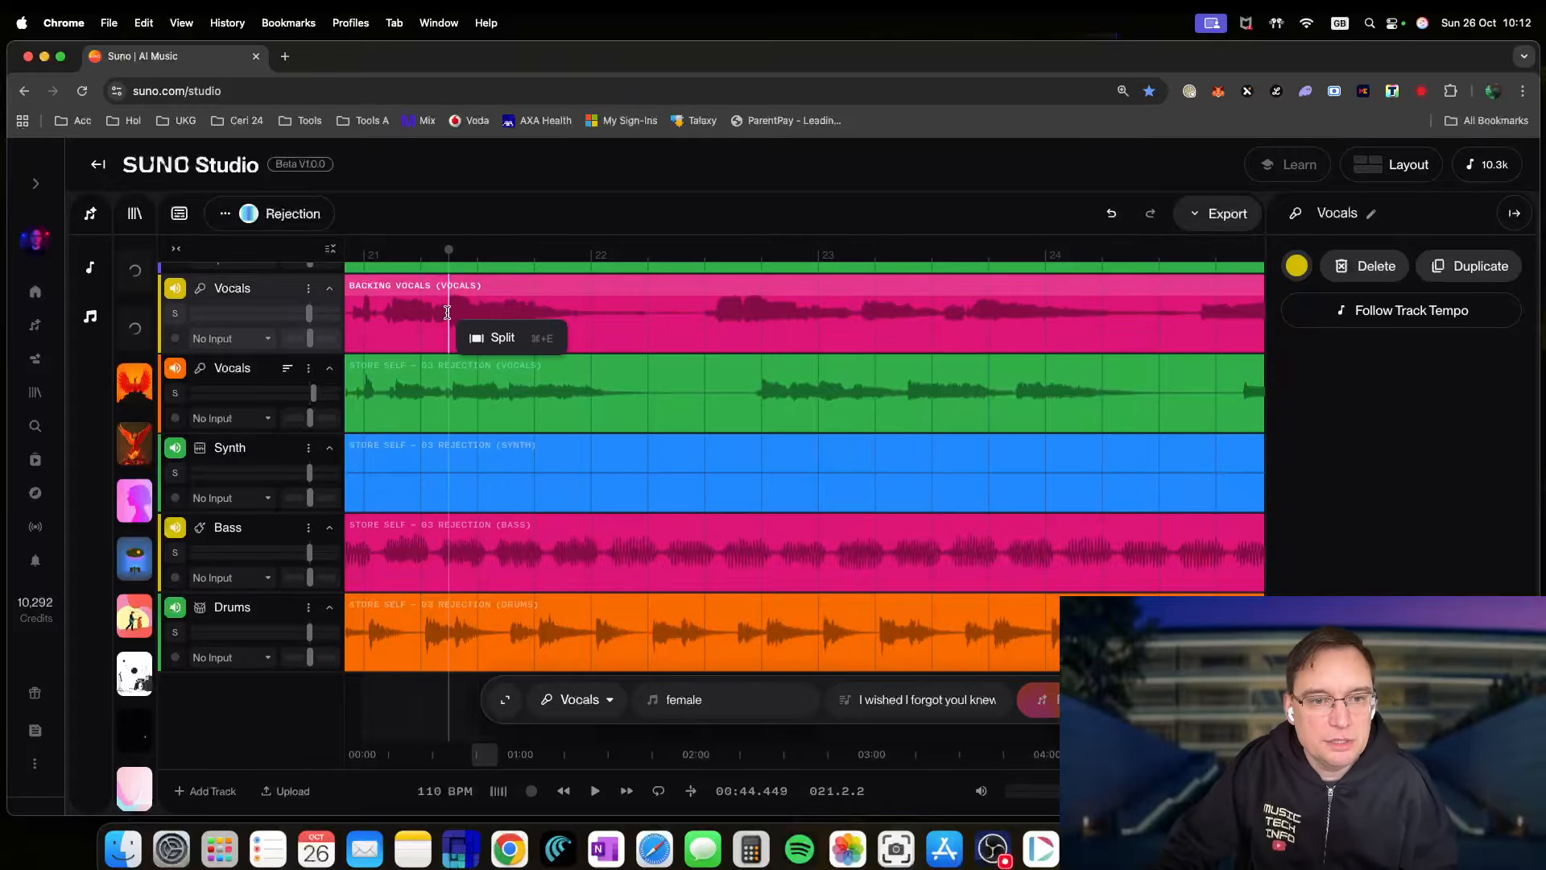
click(481, 337)
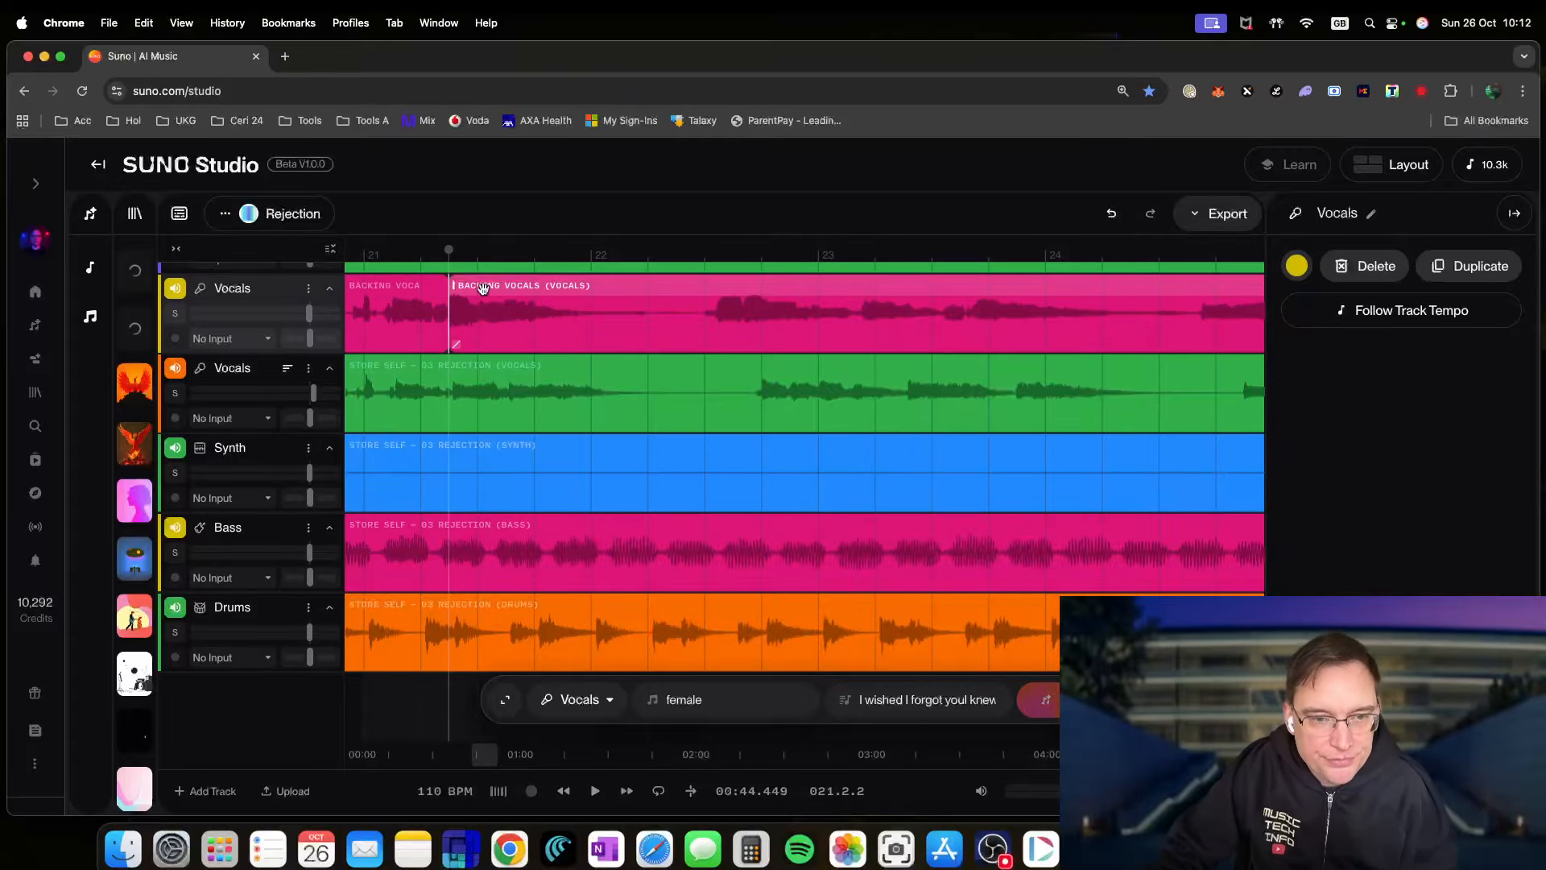
key(equal)
key(equal)
key(equal)
key(equal)
key(equal)
key(equal)
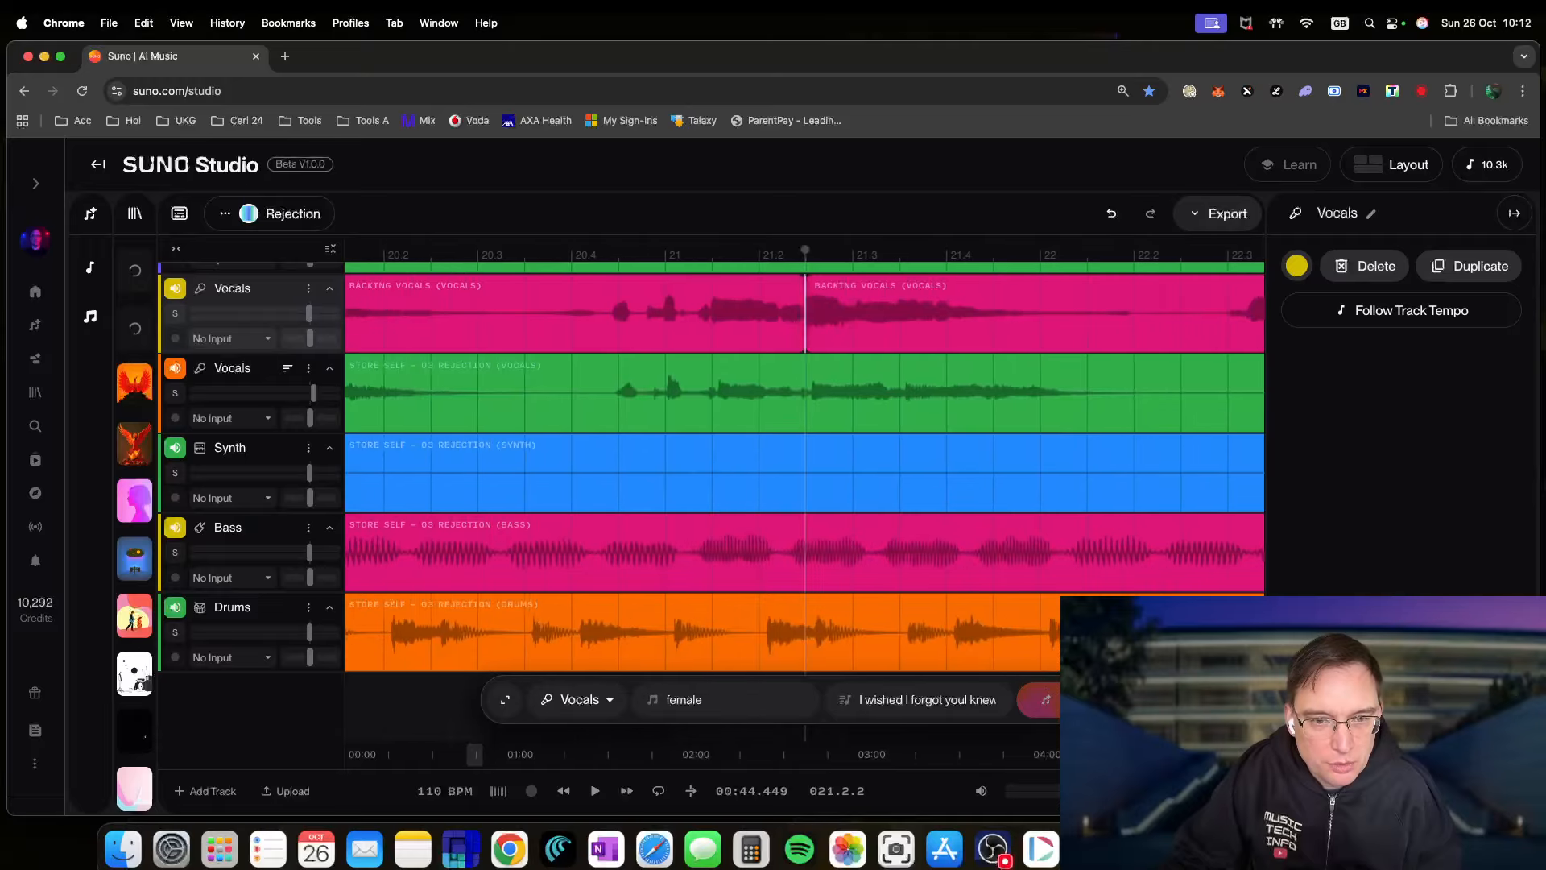
scroll(610, 469, left, 1)
scroll(610, 470, right, 3)
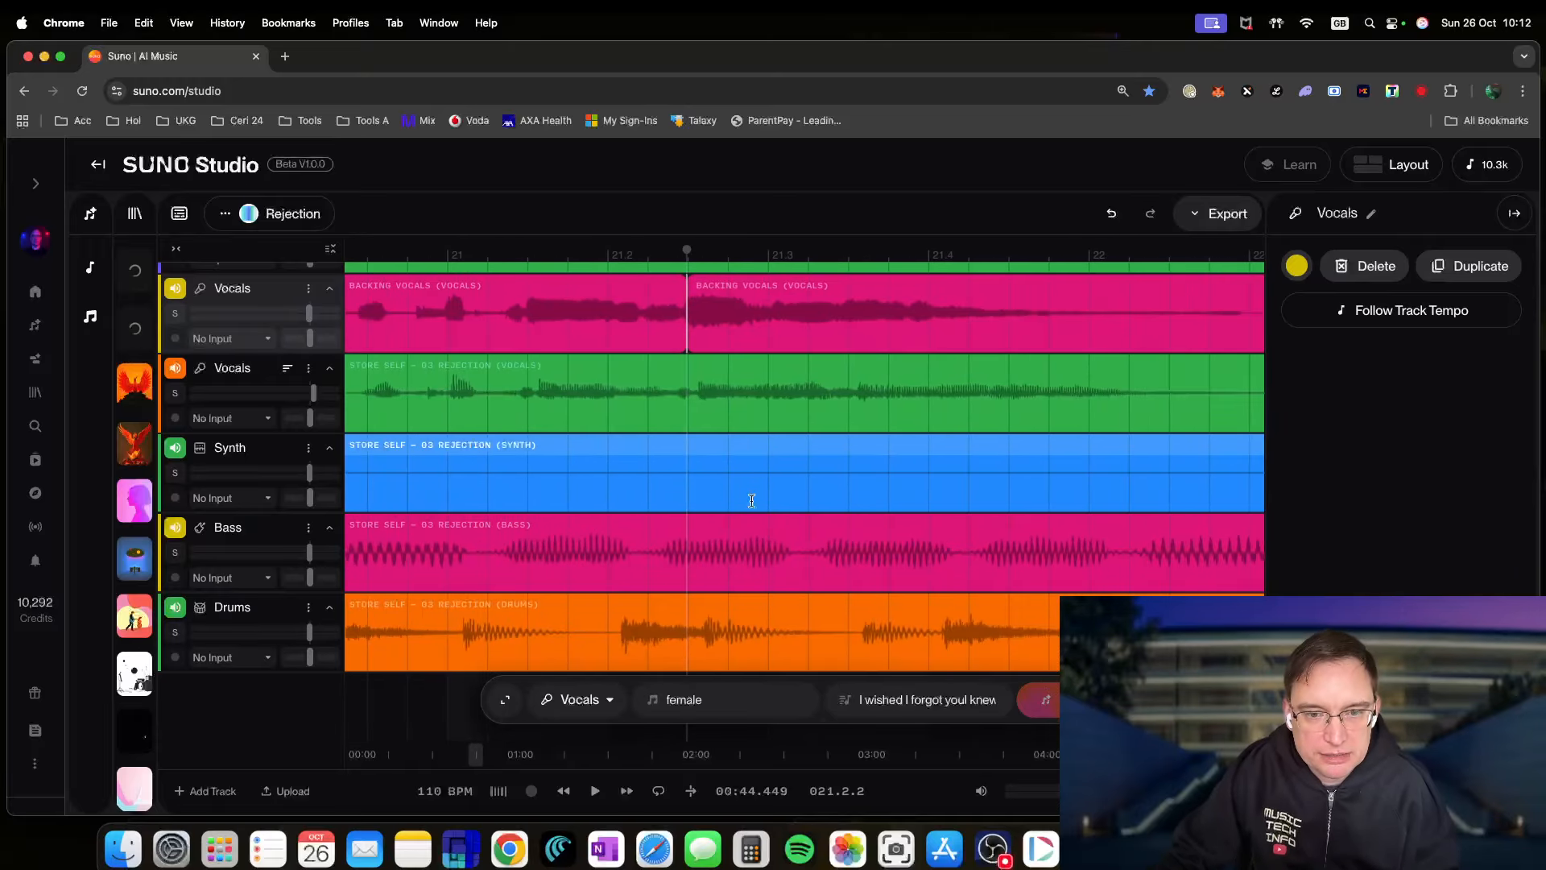
key(equal)
key(equal)
key(equal)
key(equal)
key(equal)
key(equal)
key(equal)
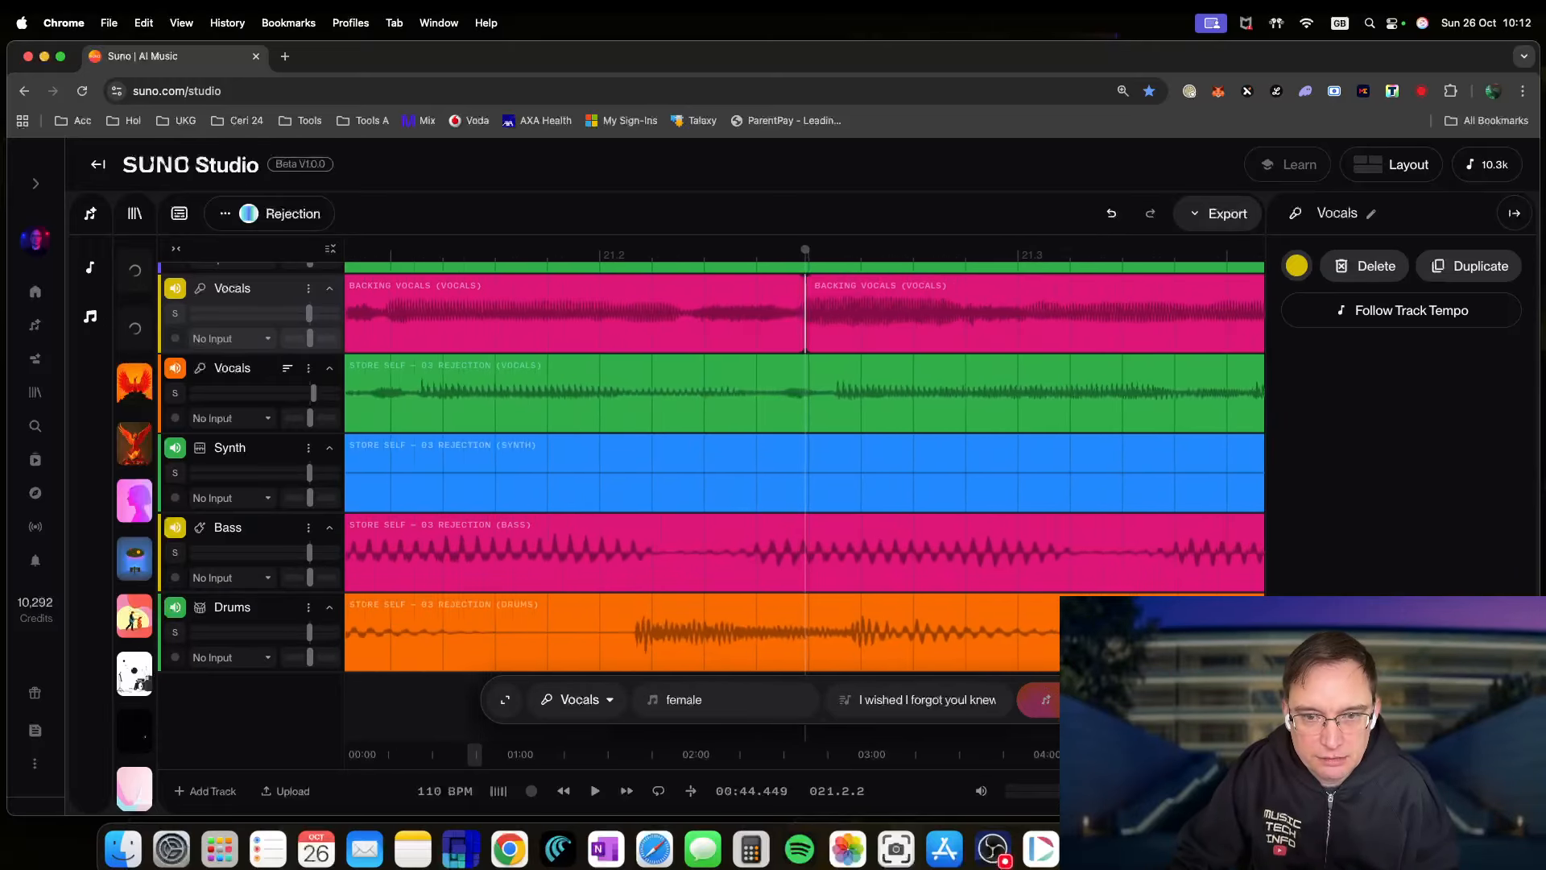
- Shift the later backing vocals piece slightly later and play to check it
drag(858, 287, 880, 291)
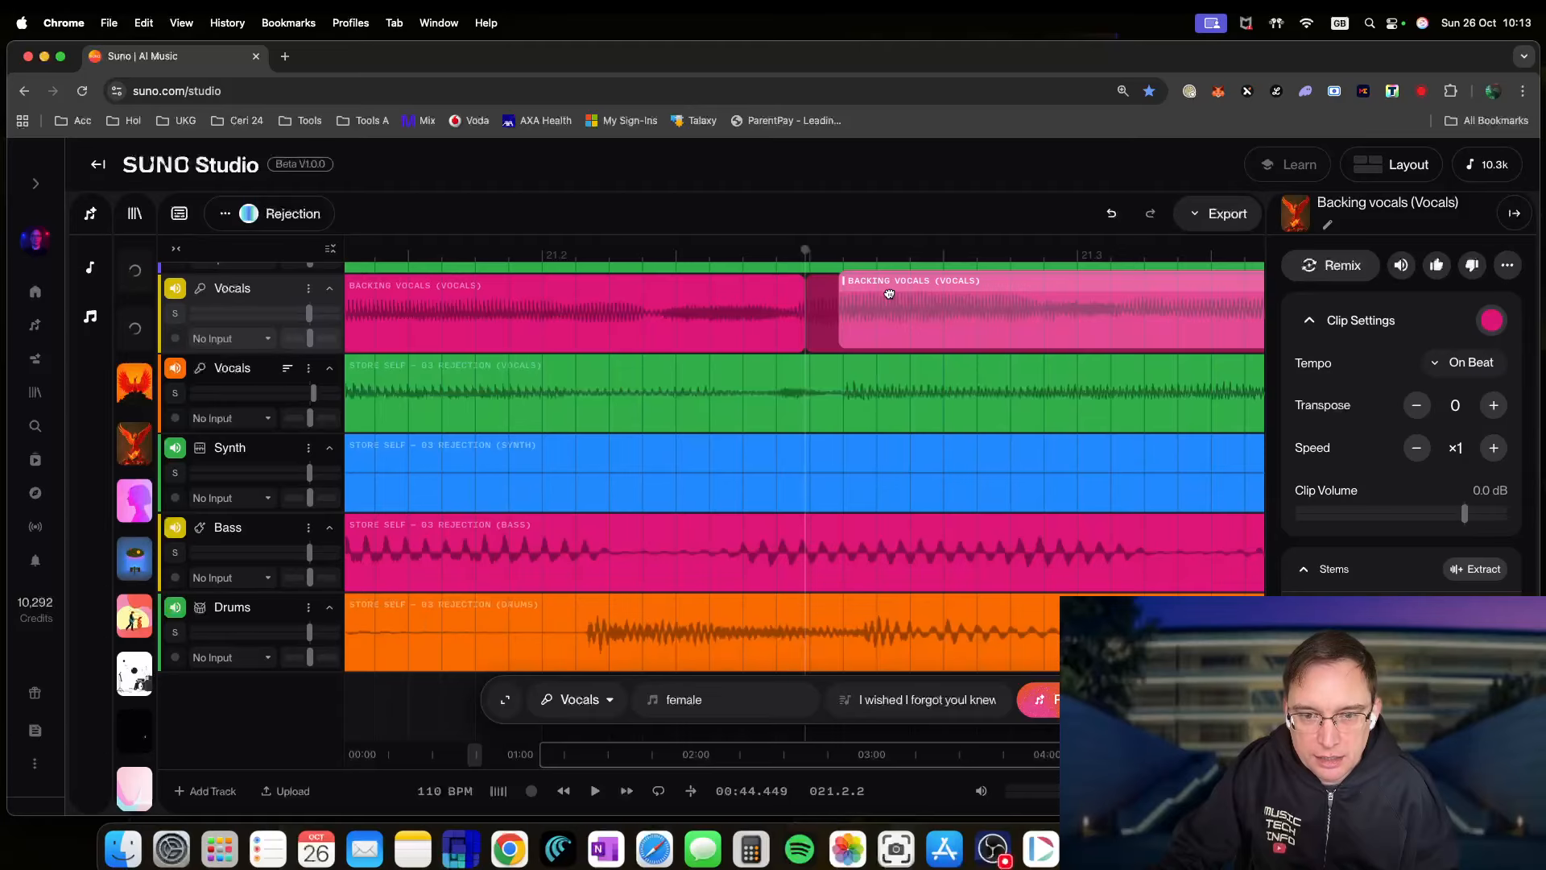
drag(892, 295, 892, 295)
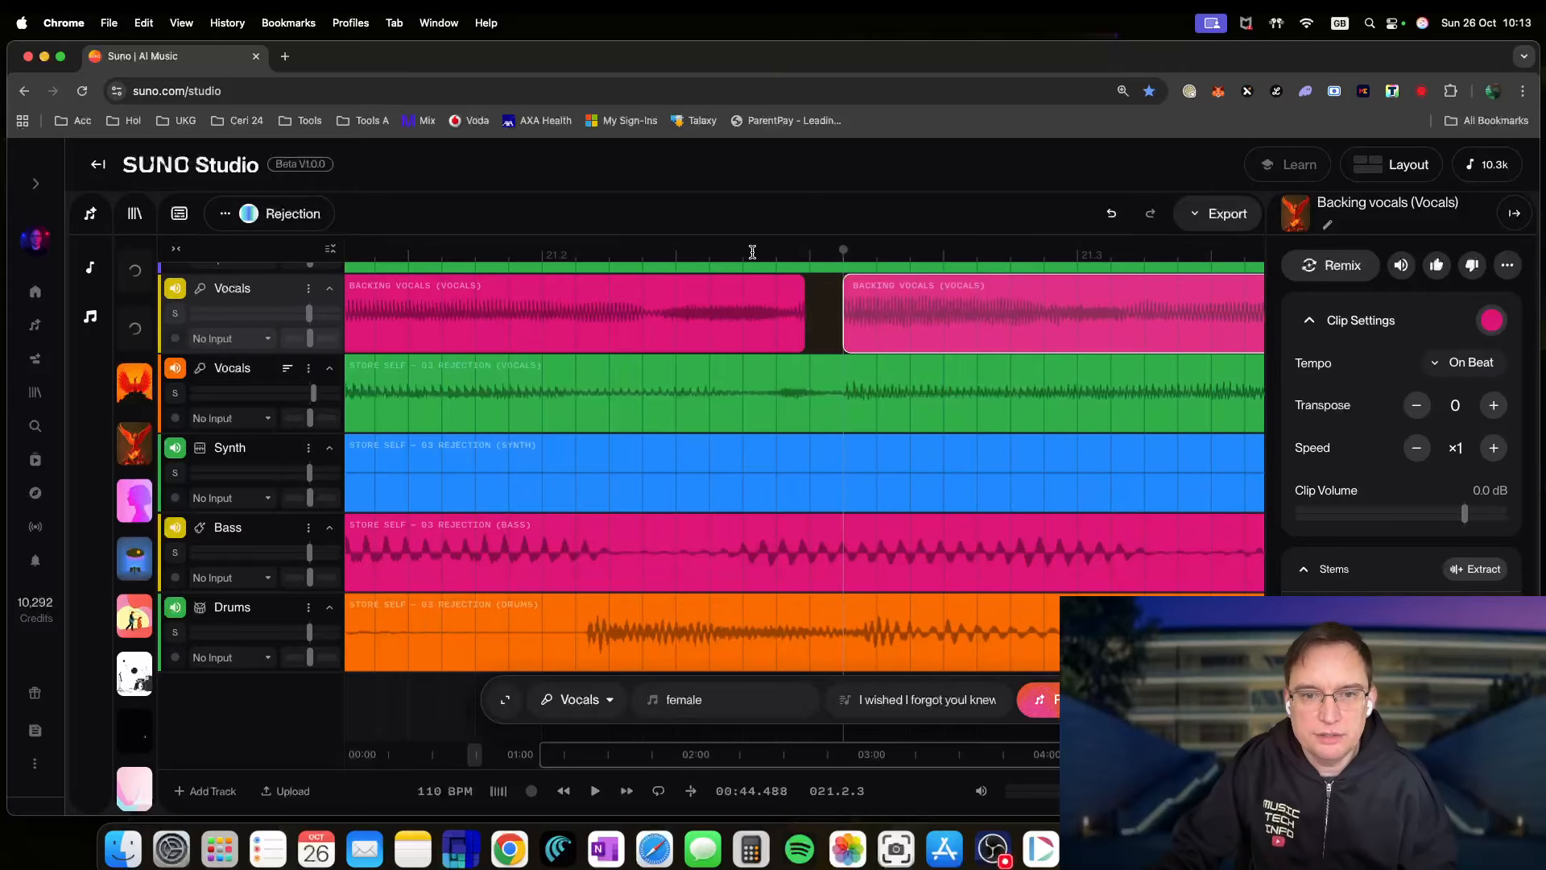
key(space)
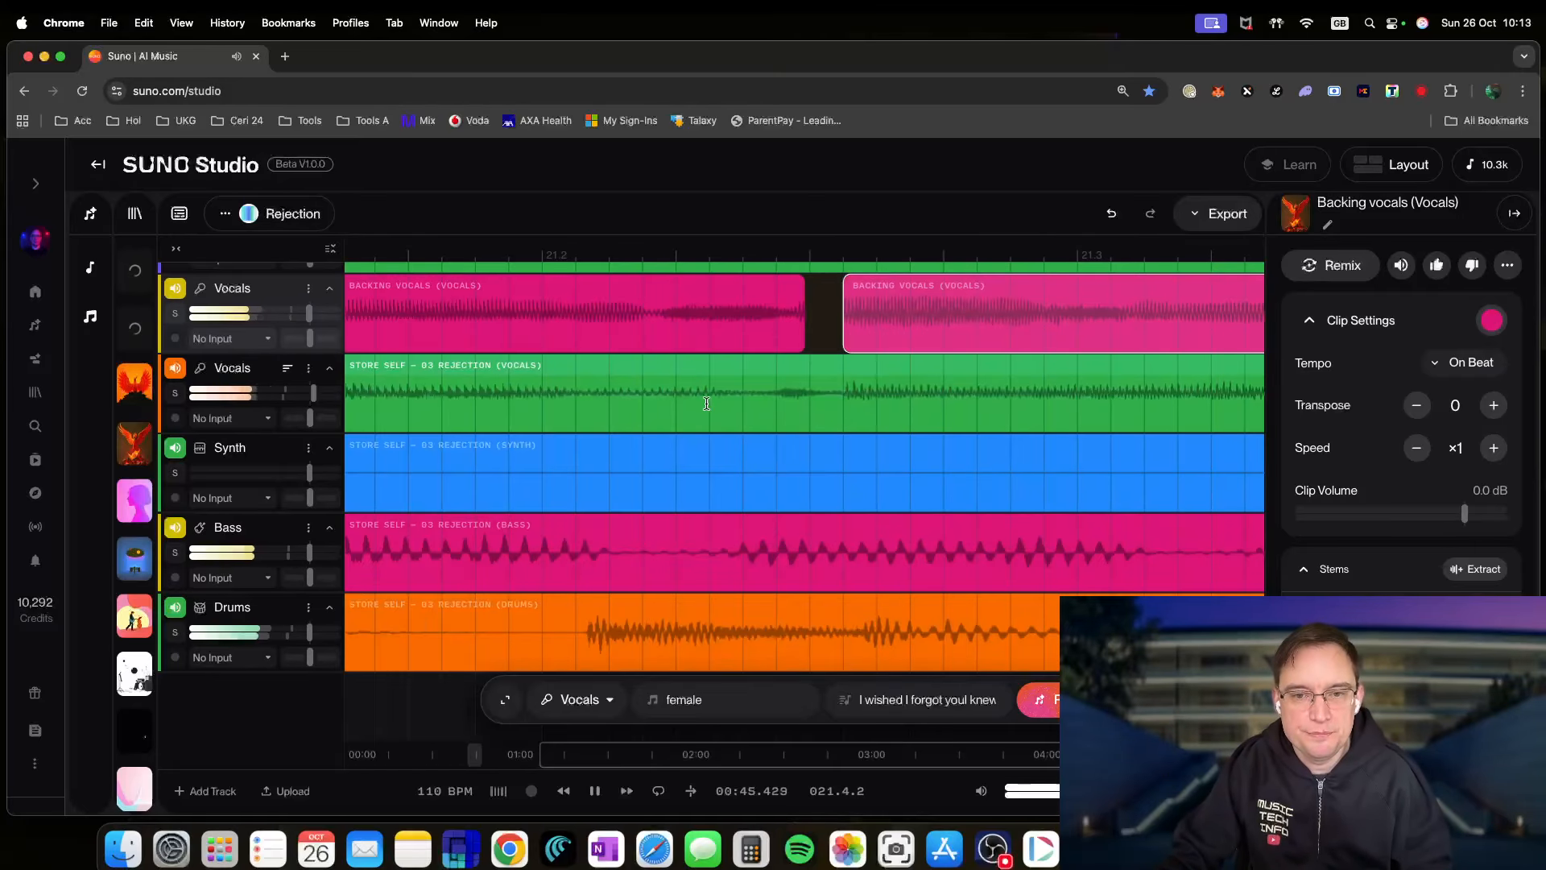
key(space)
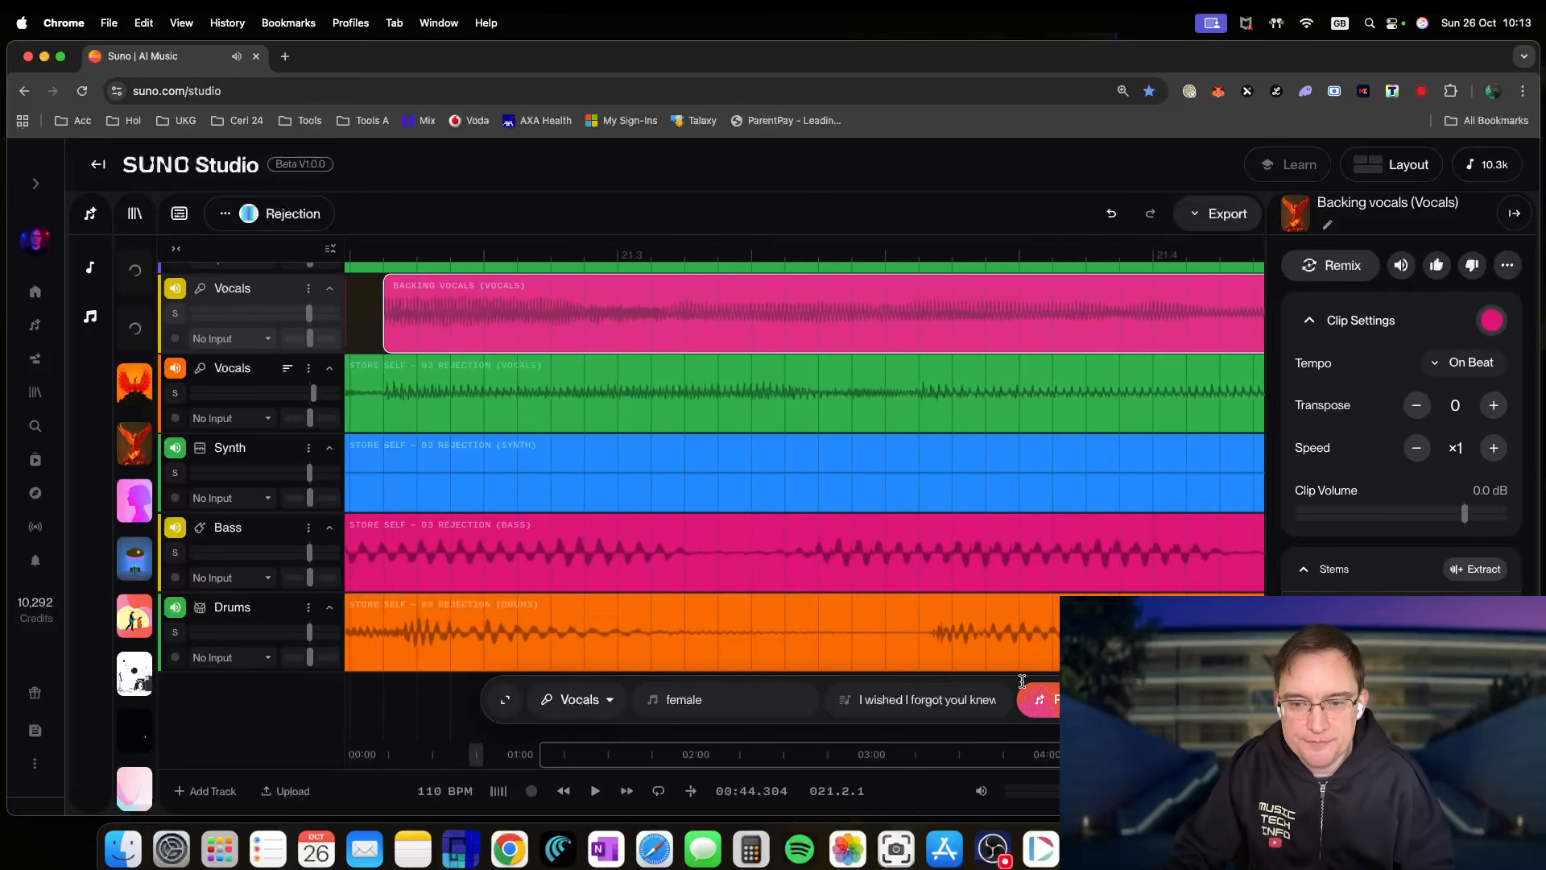
- Move the later backing vocals piece further right and audition from bar 21
scroll(359, 322, down, 8)
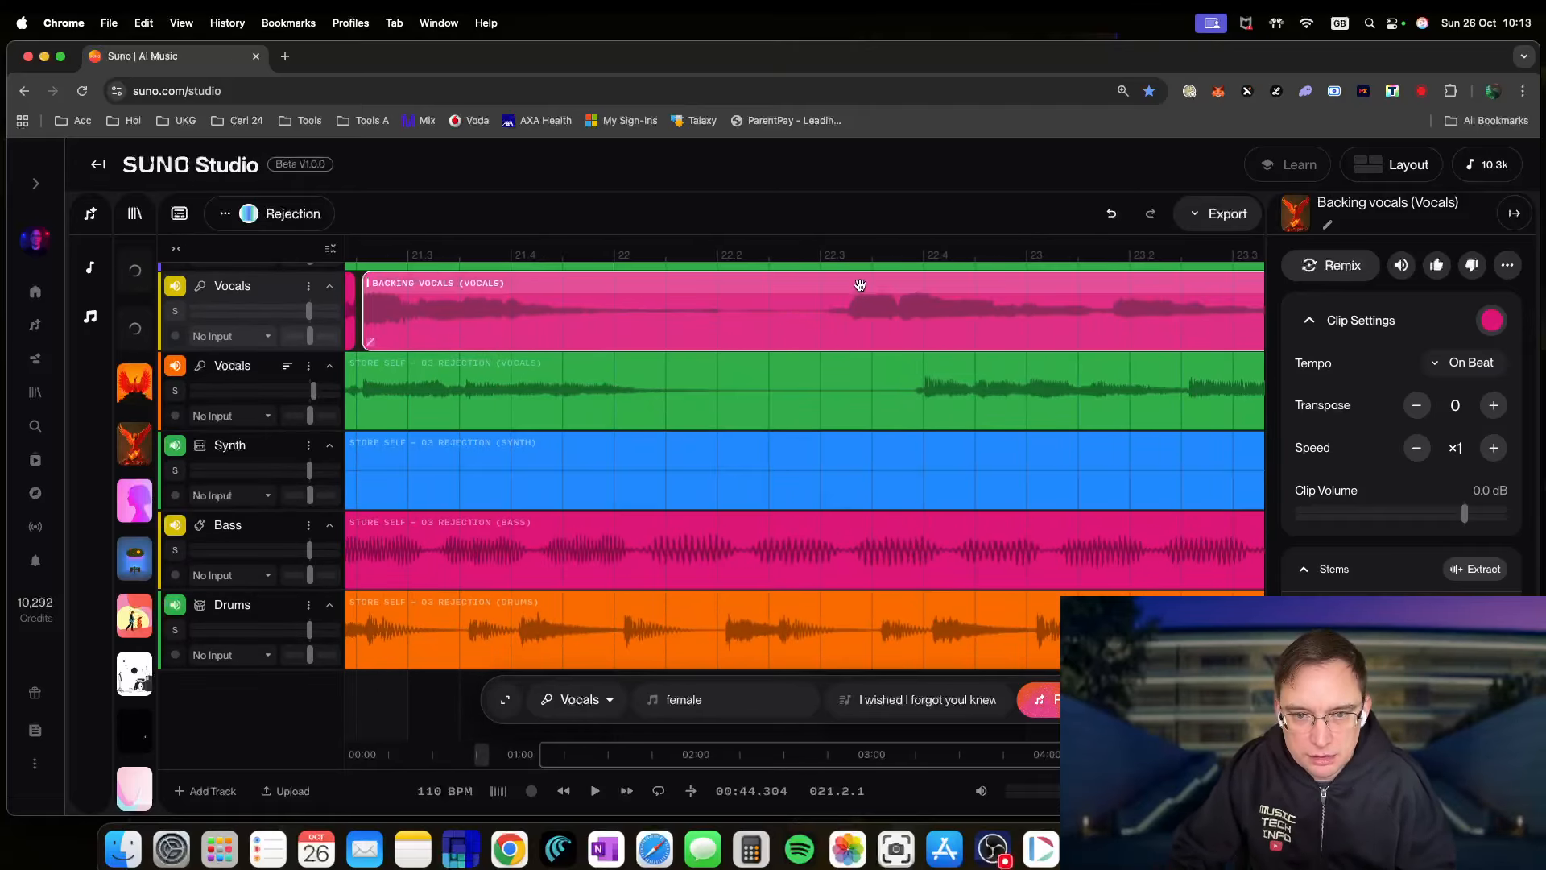
drag(860, 285, 927, 288)
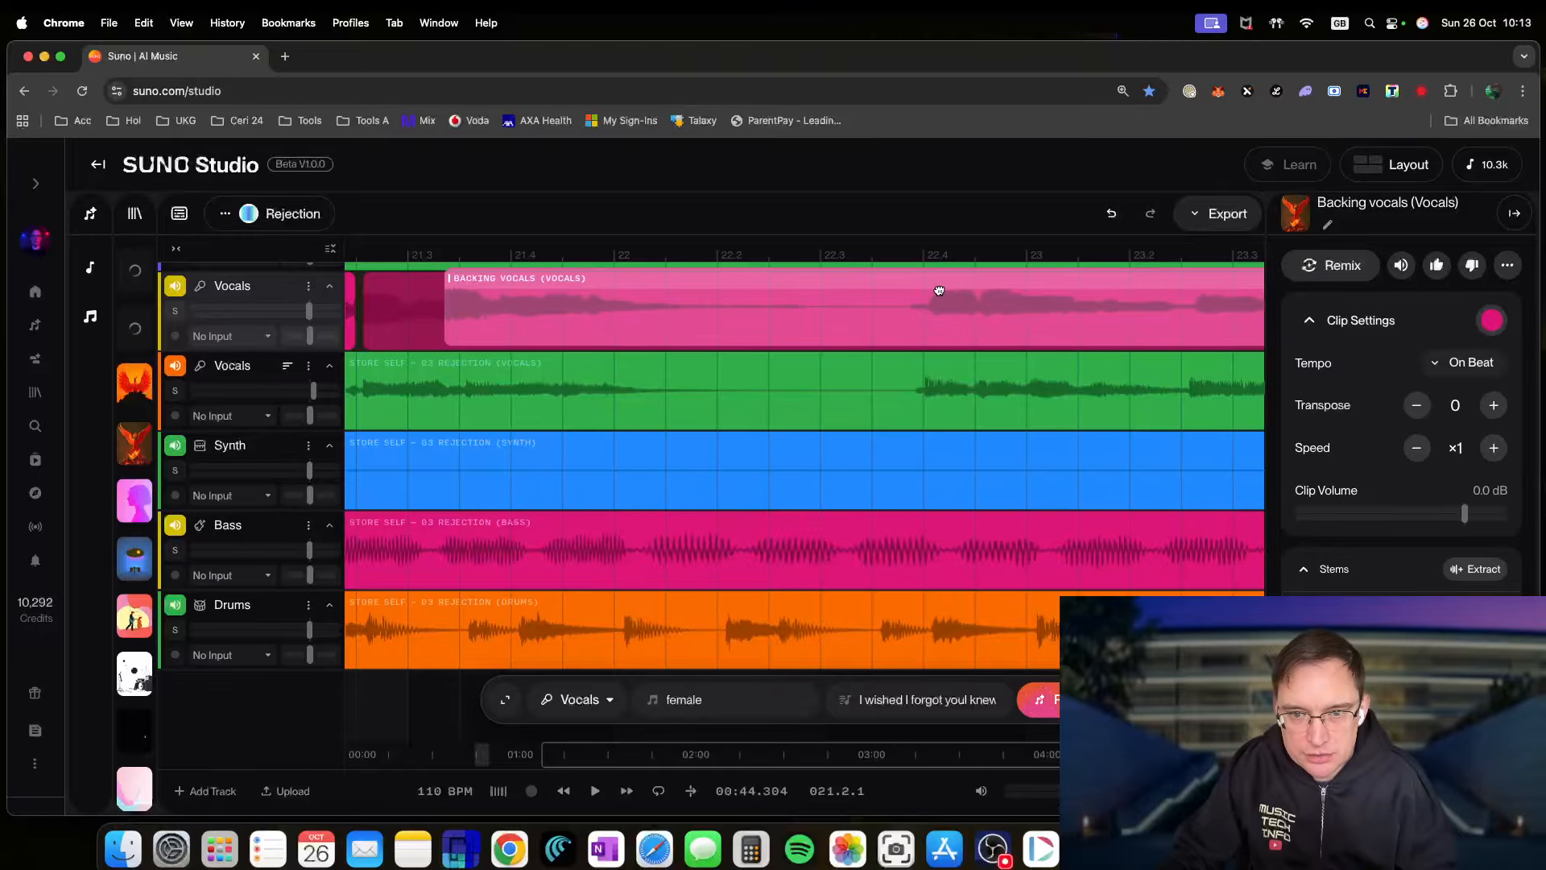
drag(933, 291, 934, 290)
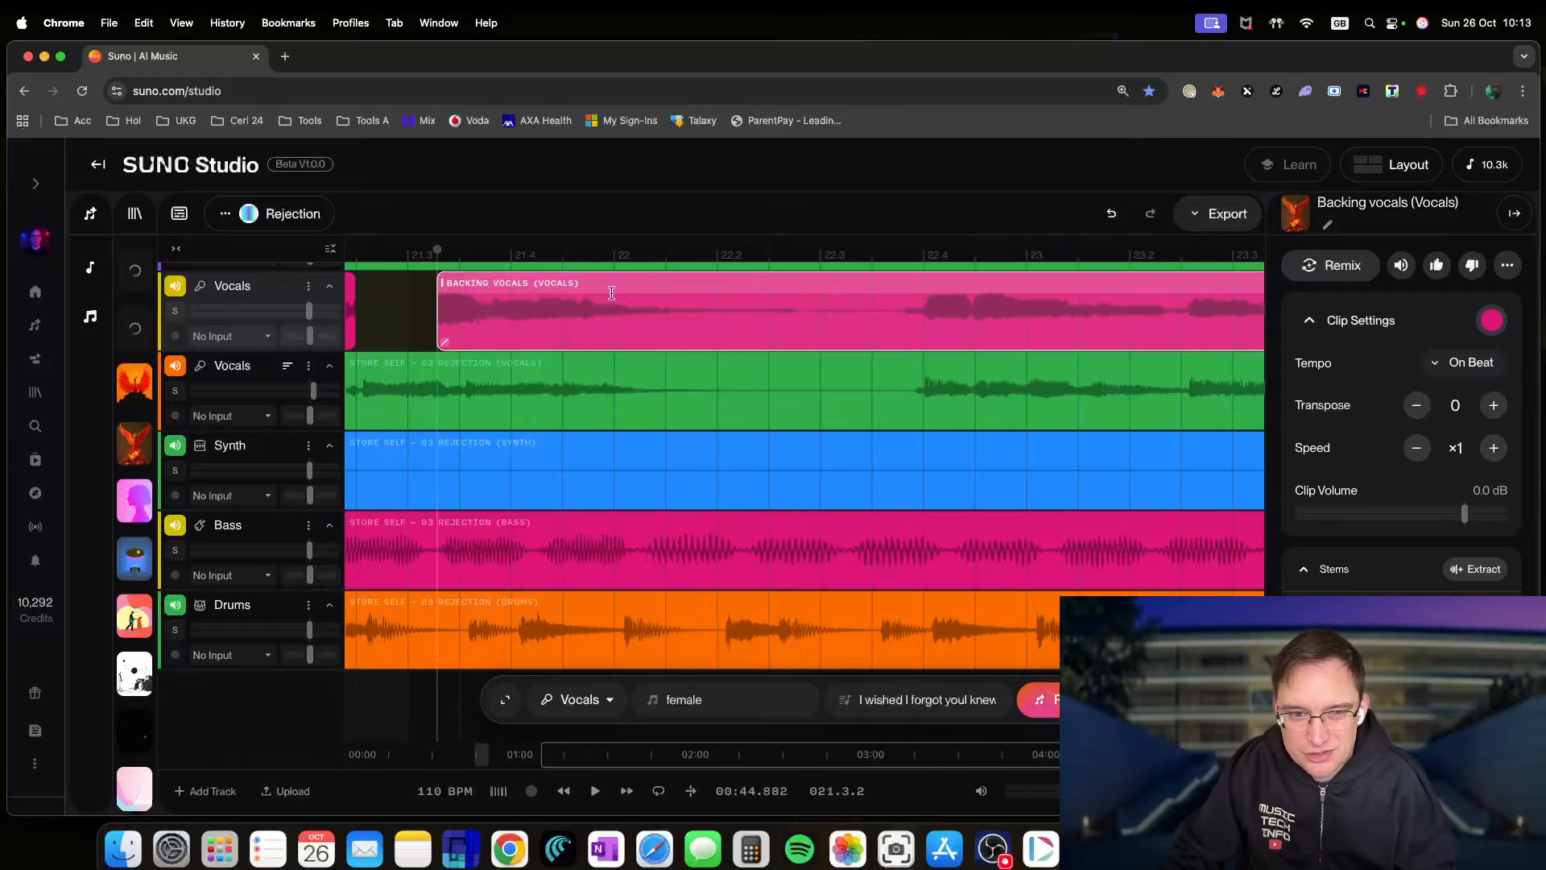
scroll(500, 290, left, 4)
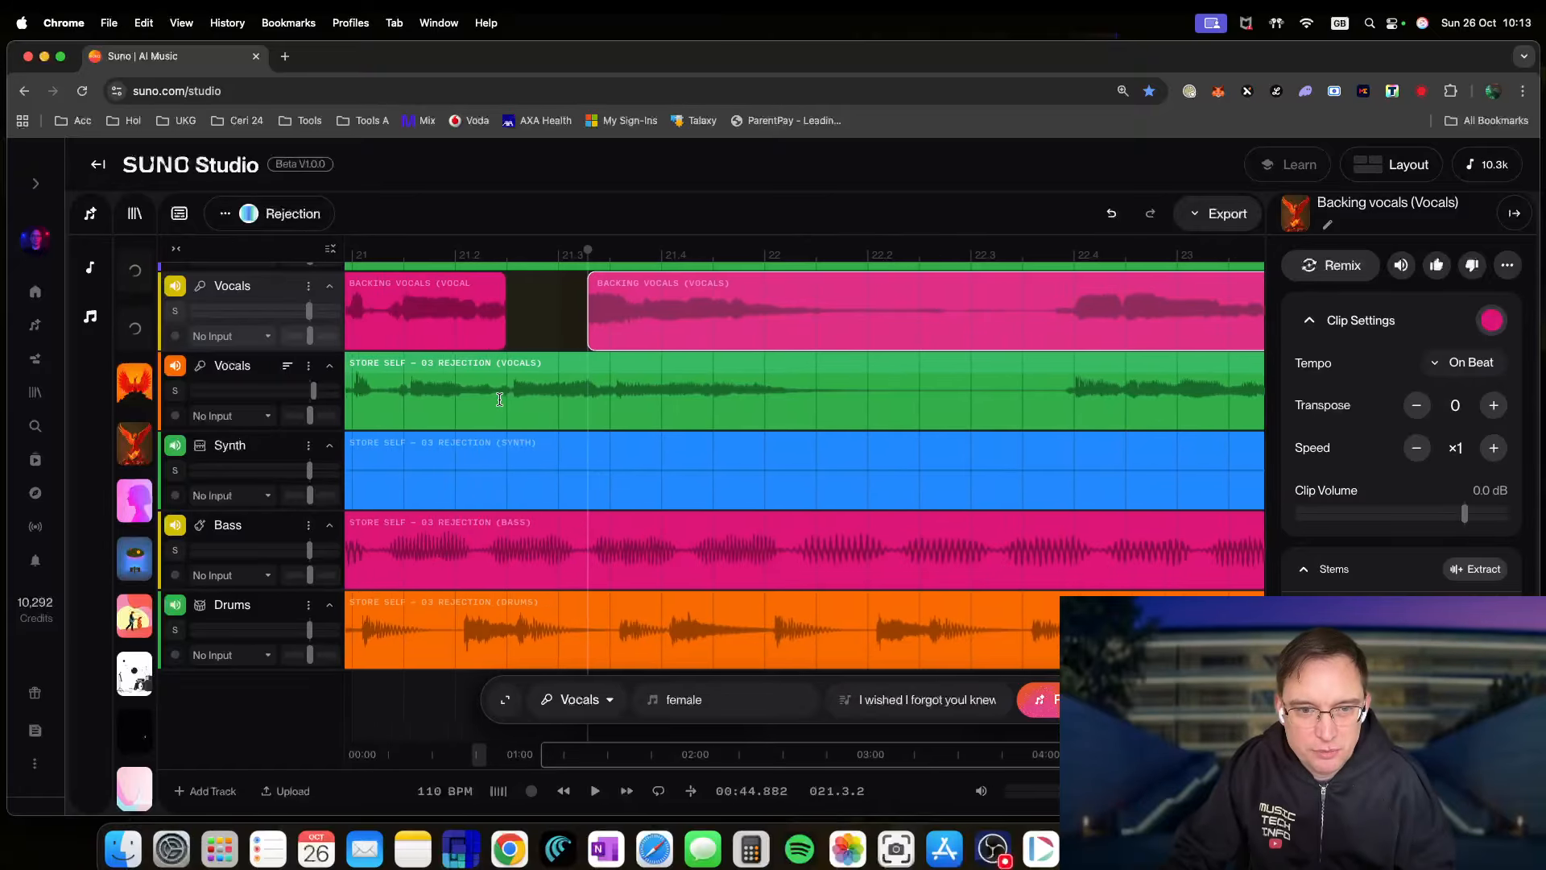
click(361, 258)
key(space)
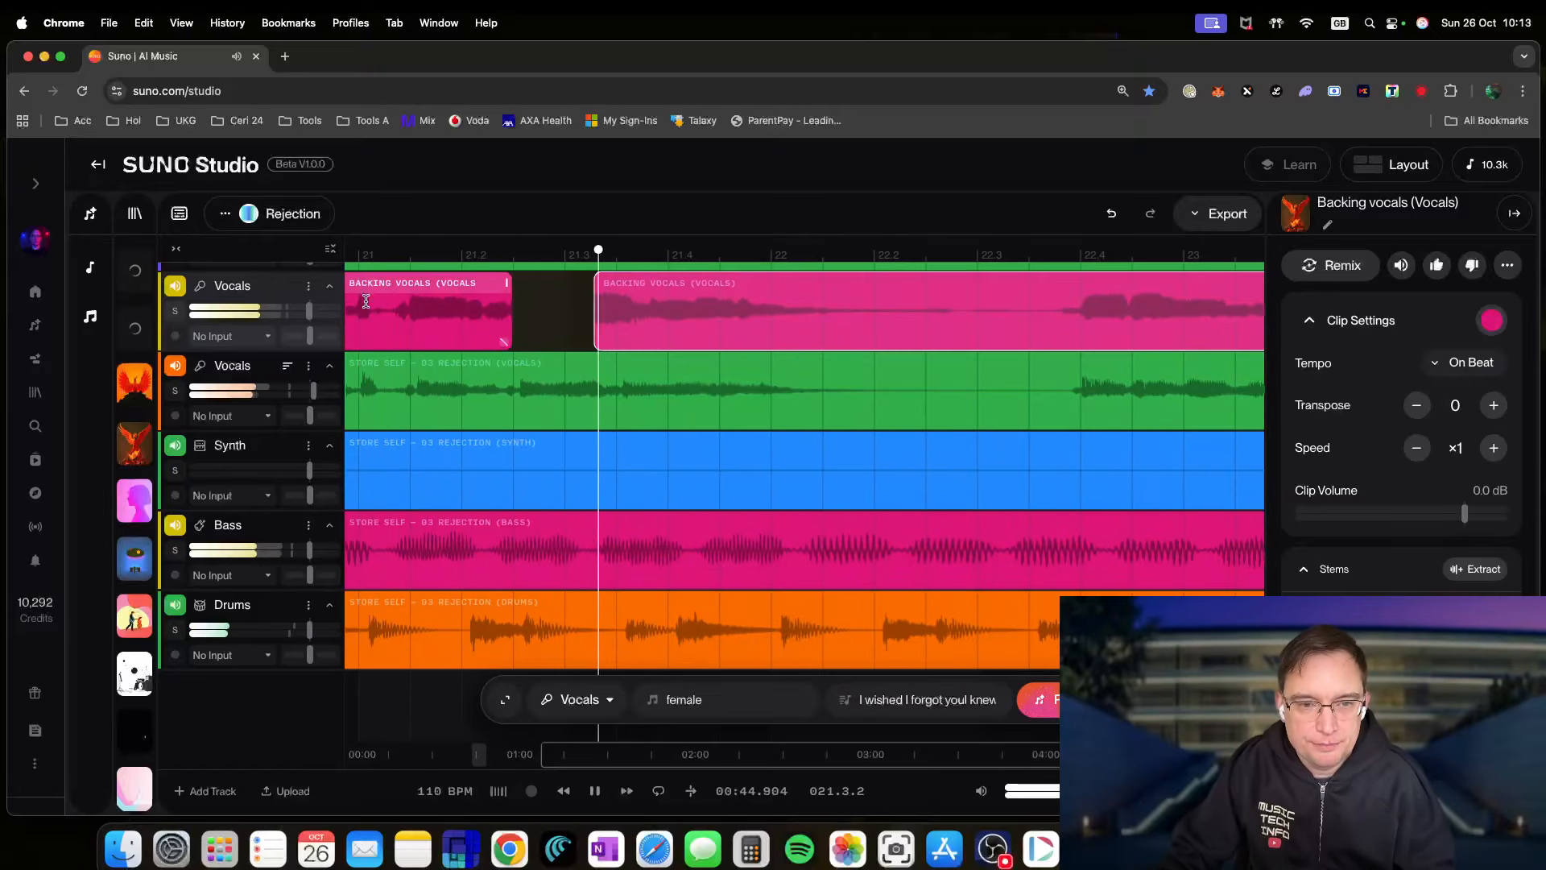
click(930, 300)
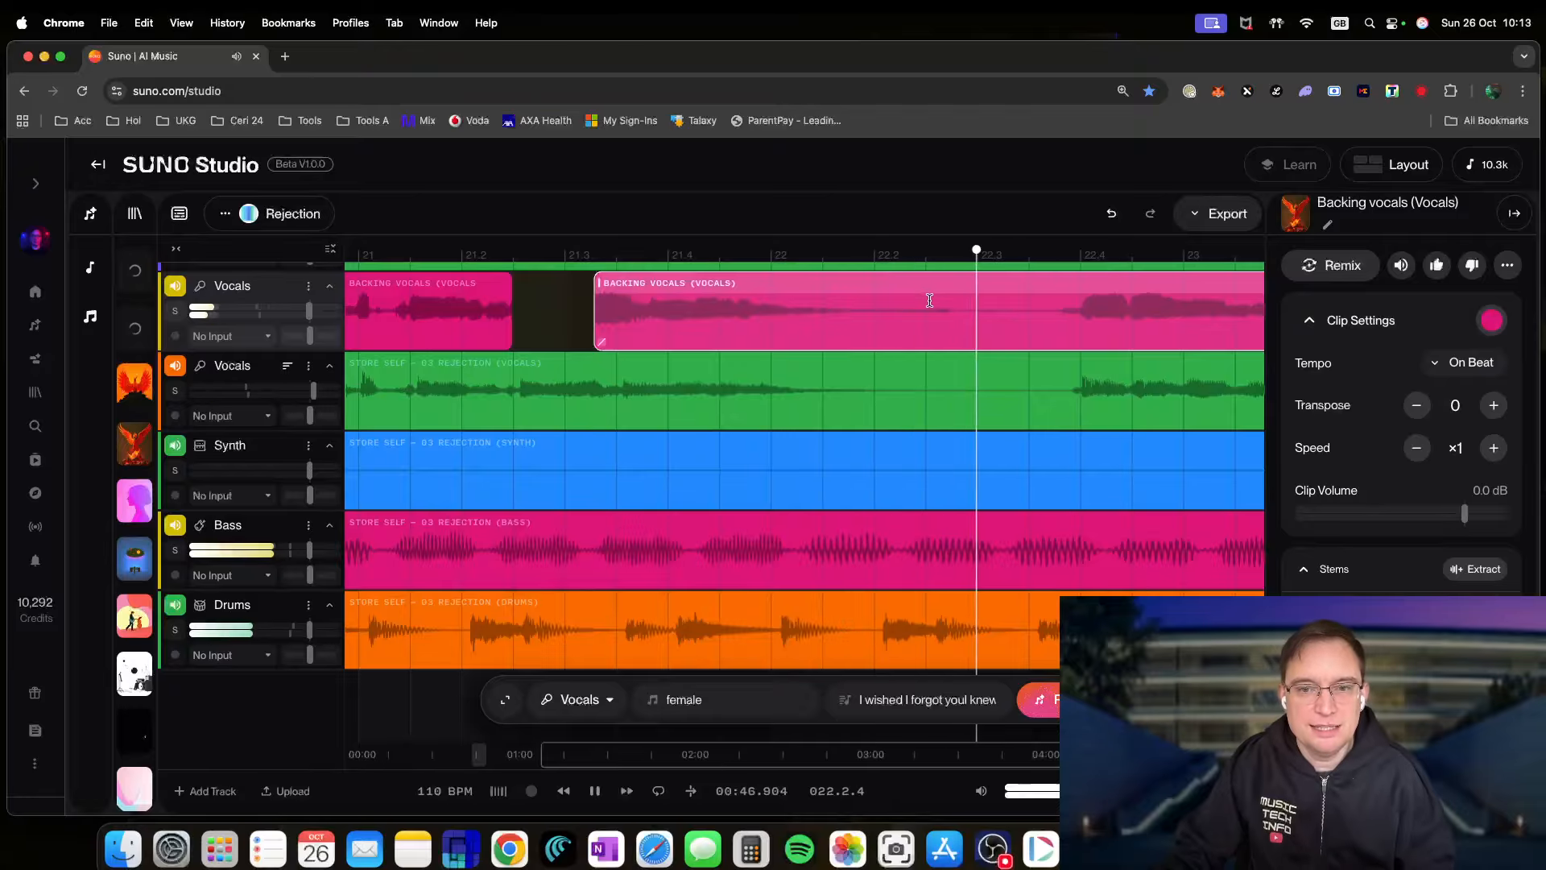
key(space)
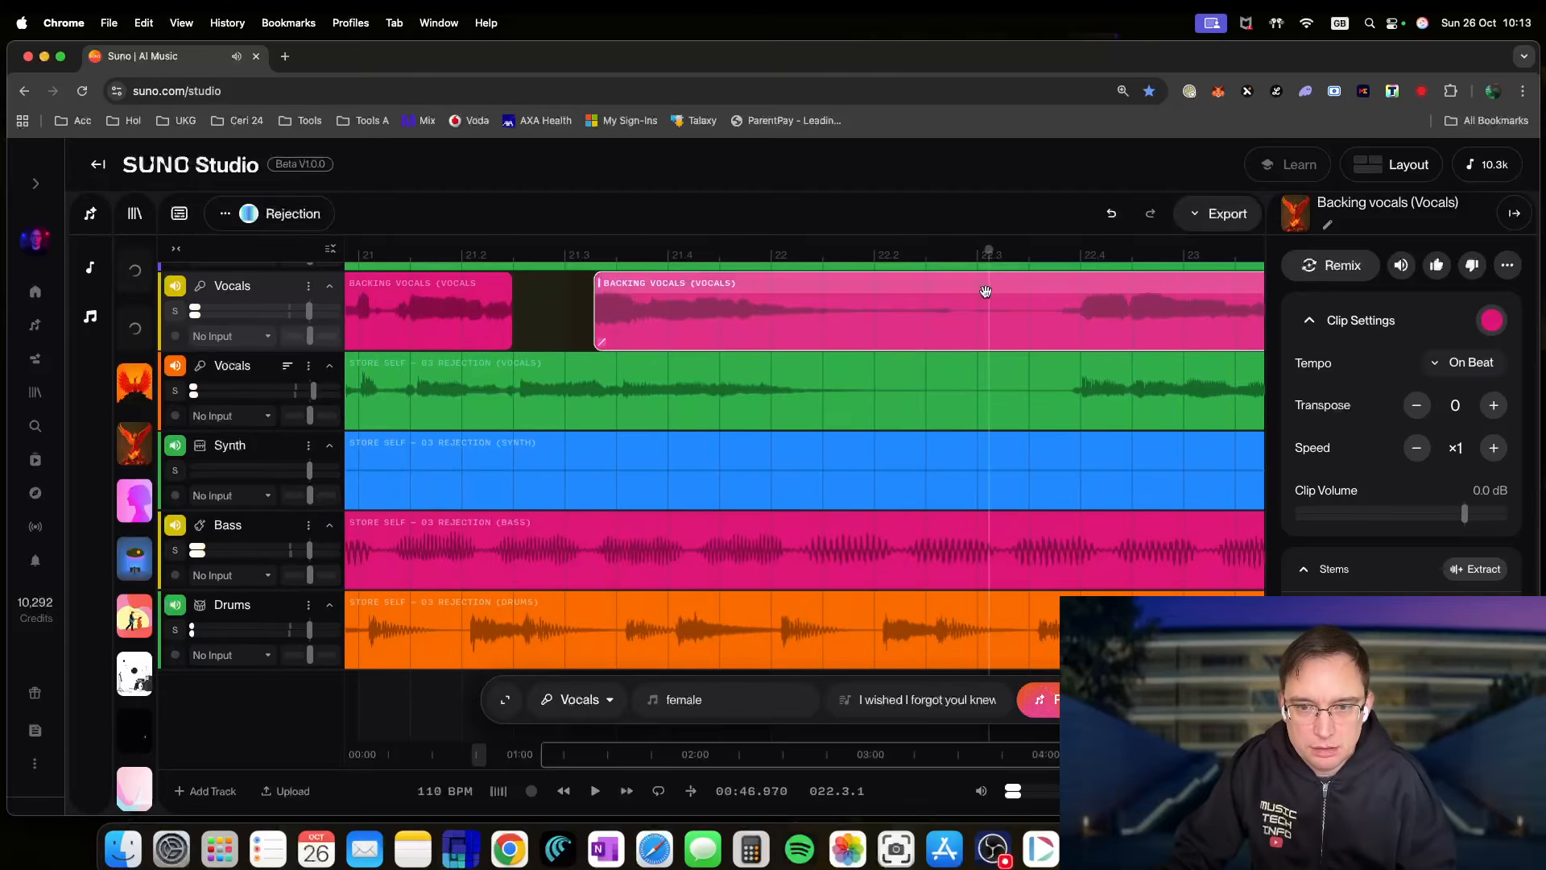
- Split the Backing Vocals clip at 22.3, shift the earlier section slightly left, and play
right_click(989, 287)
click(969, 314)
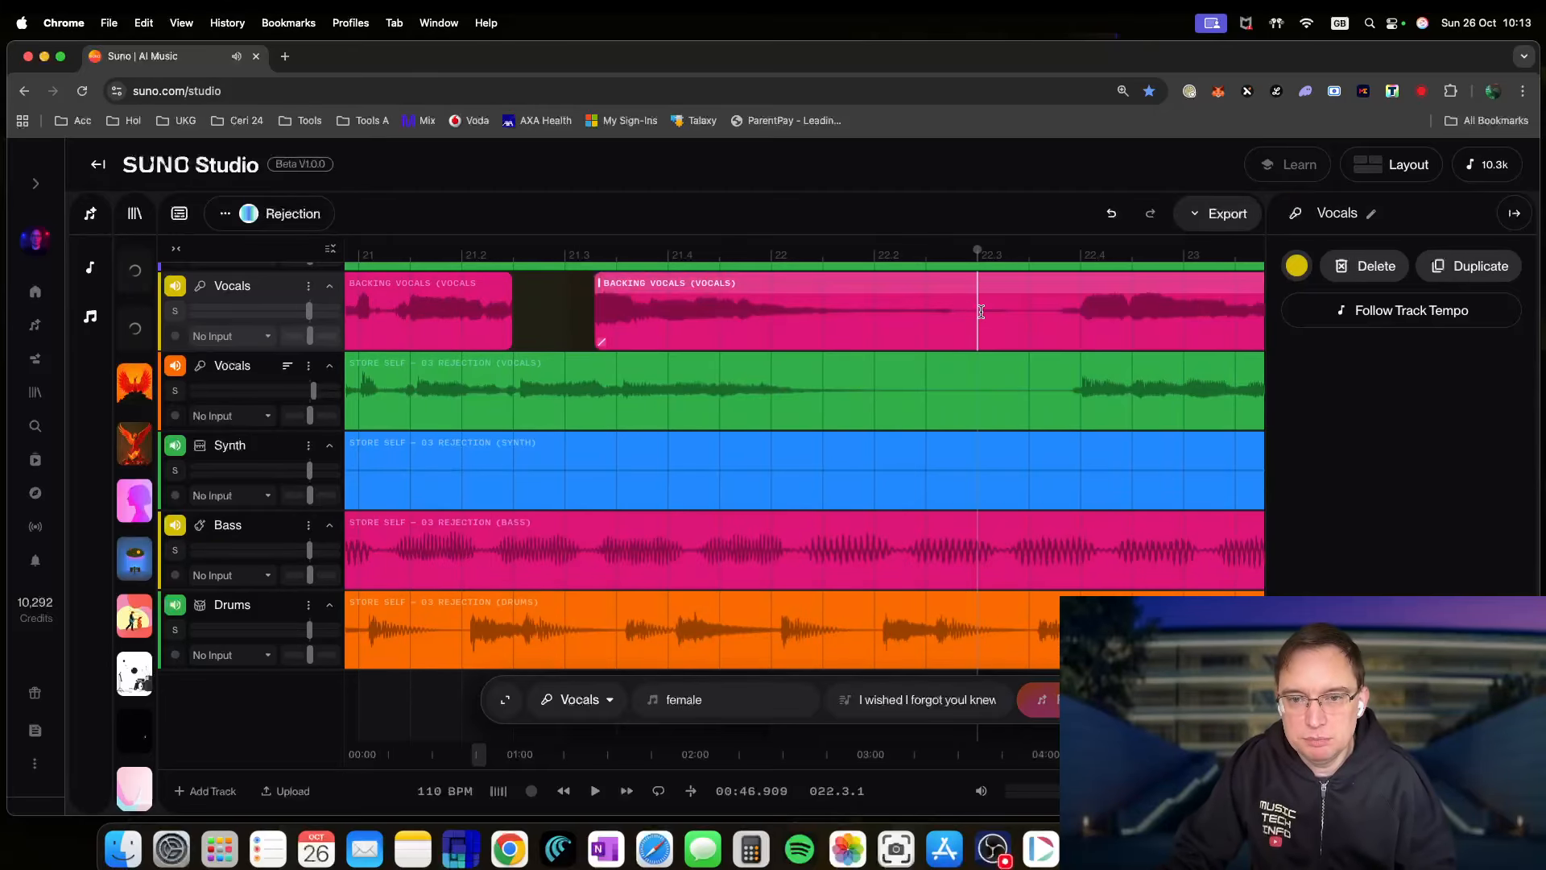
right_click(985, 315)
click(1014, 338)
drag(688, 290, 624, 293)
key(space)
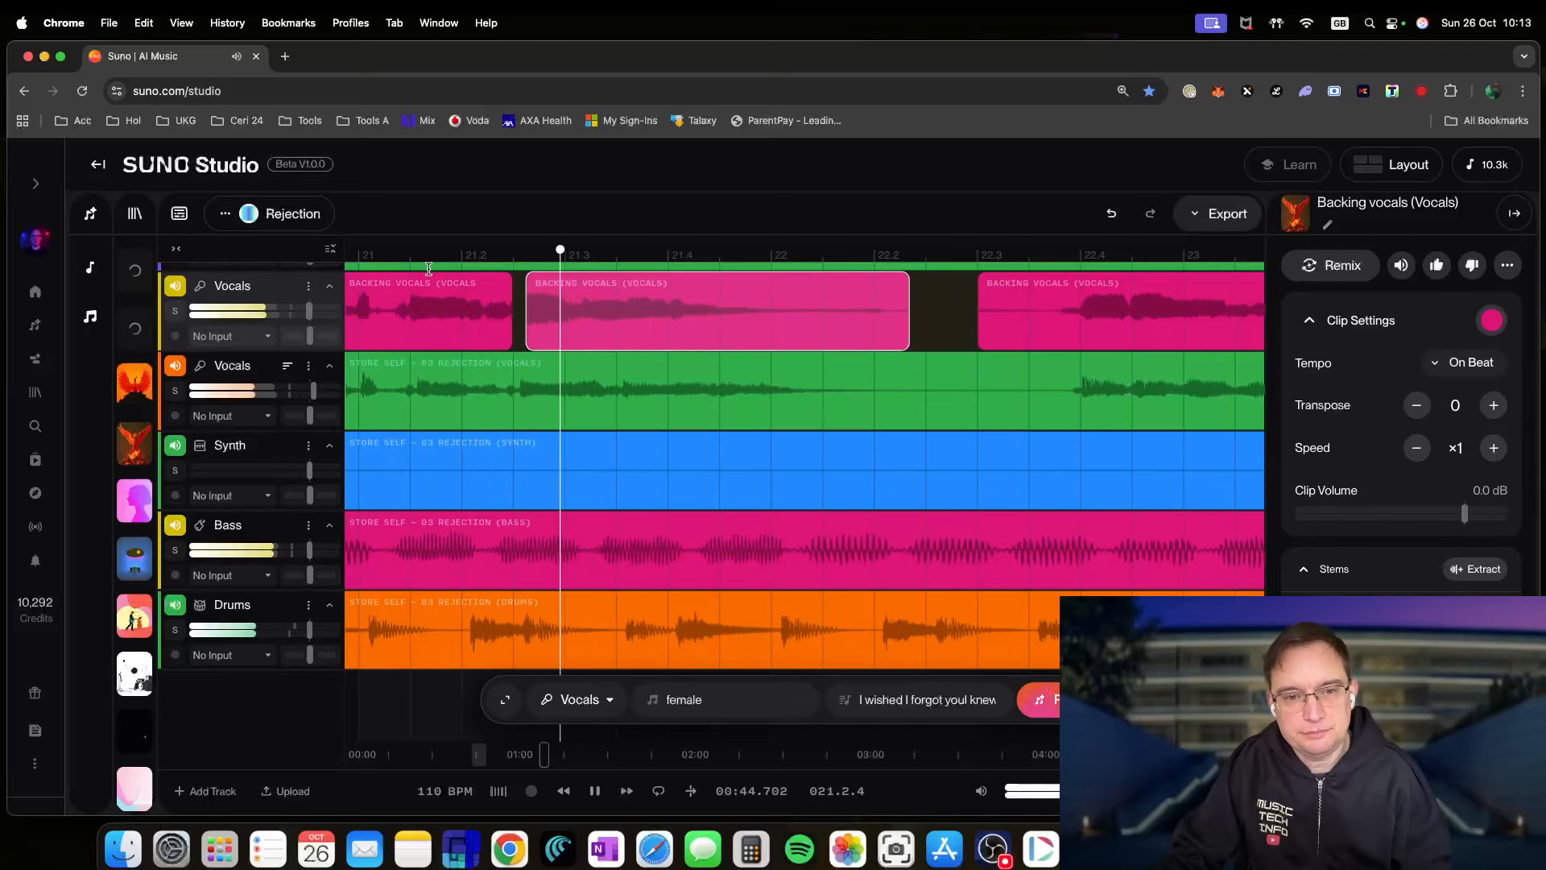
- Split the green Vocals clip near bar 28.3, shift the later part slightly right, and audition it
click(409, 258)
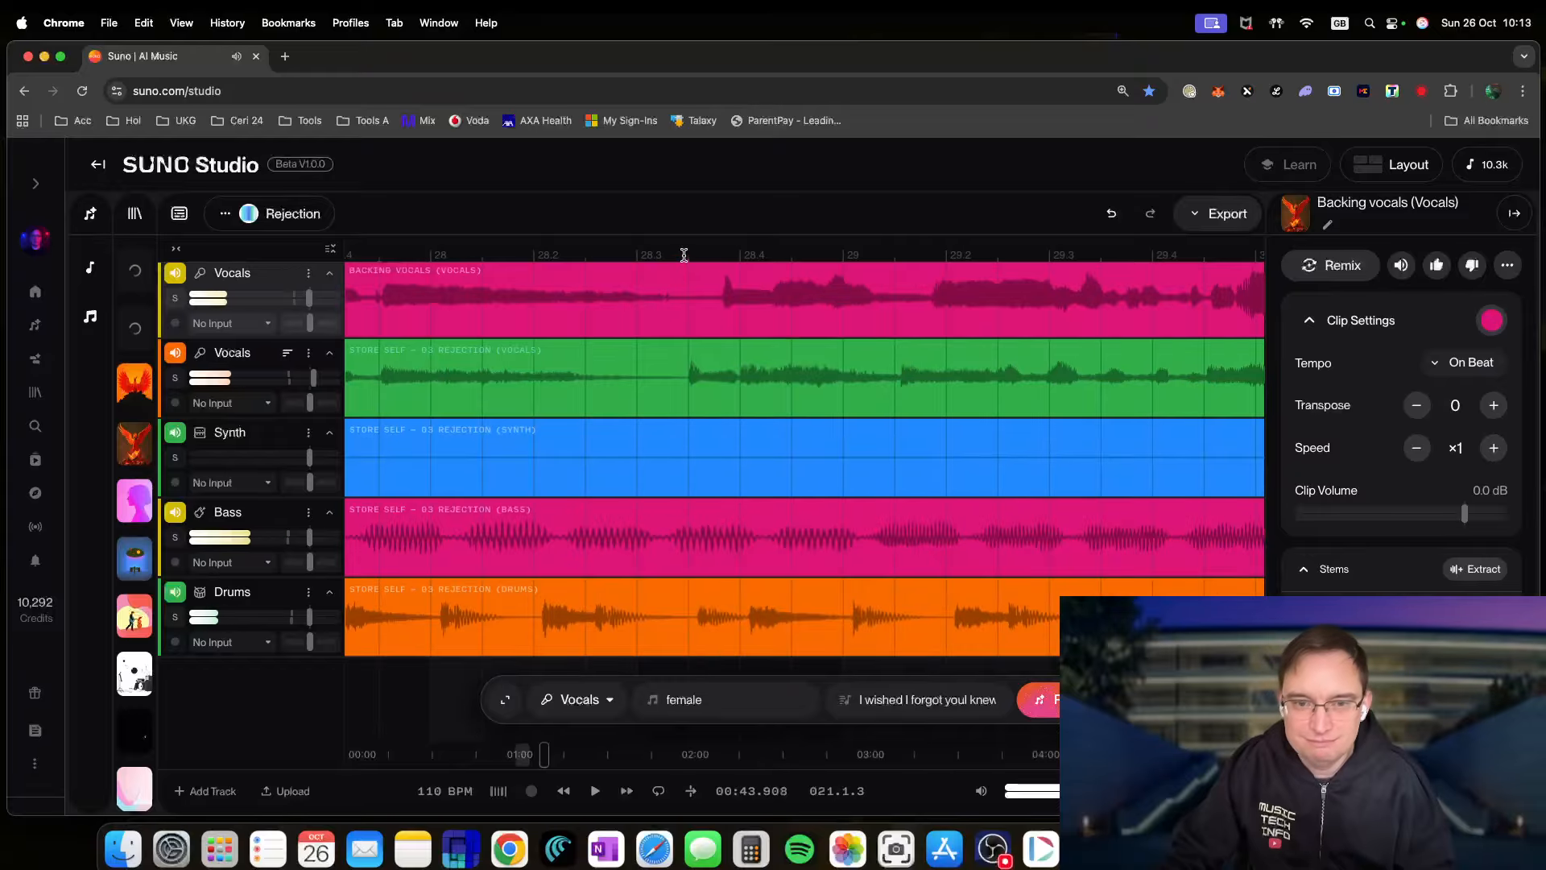
click(685, 373)
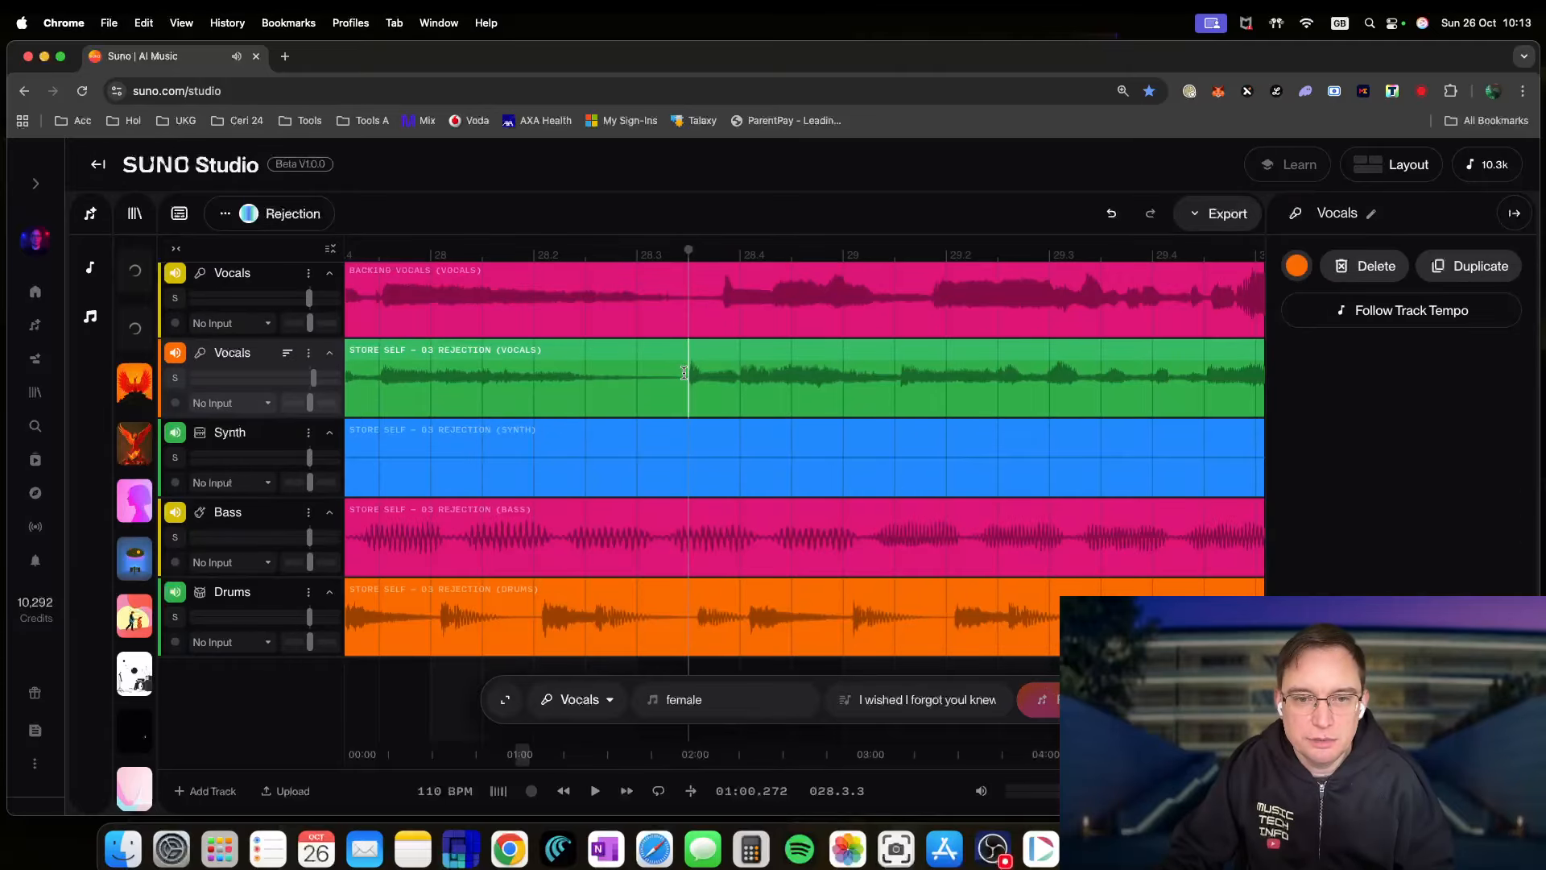
click(726, 398)
drag(729, 356, 760, 354)
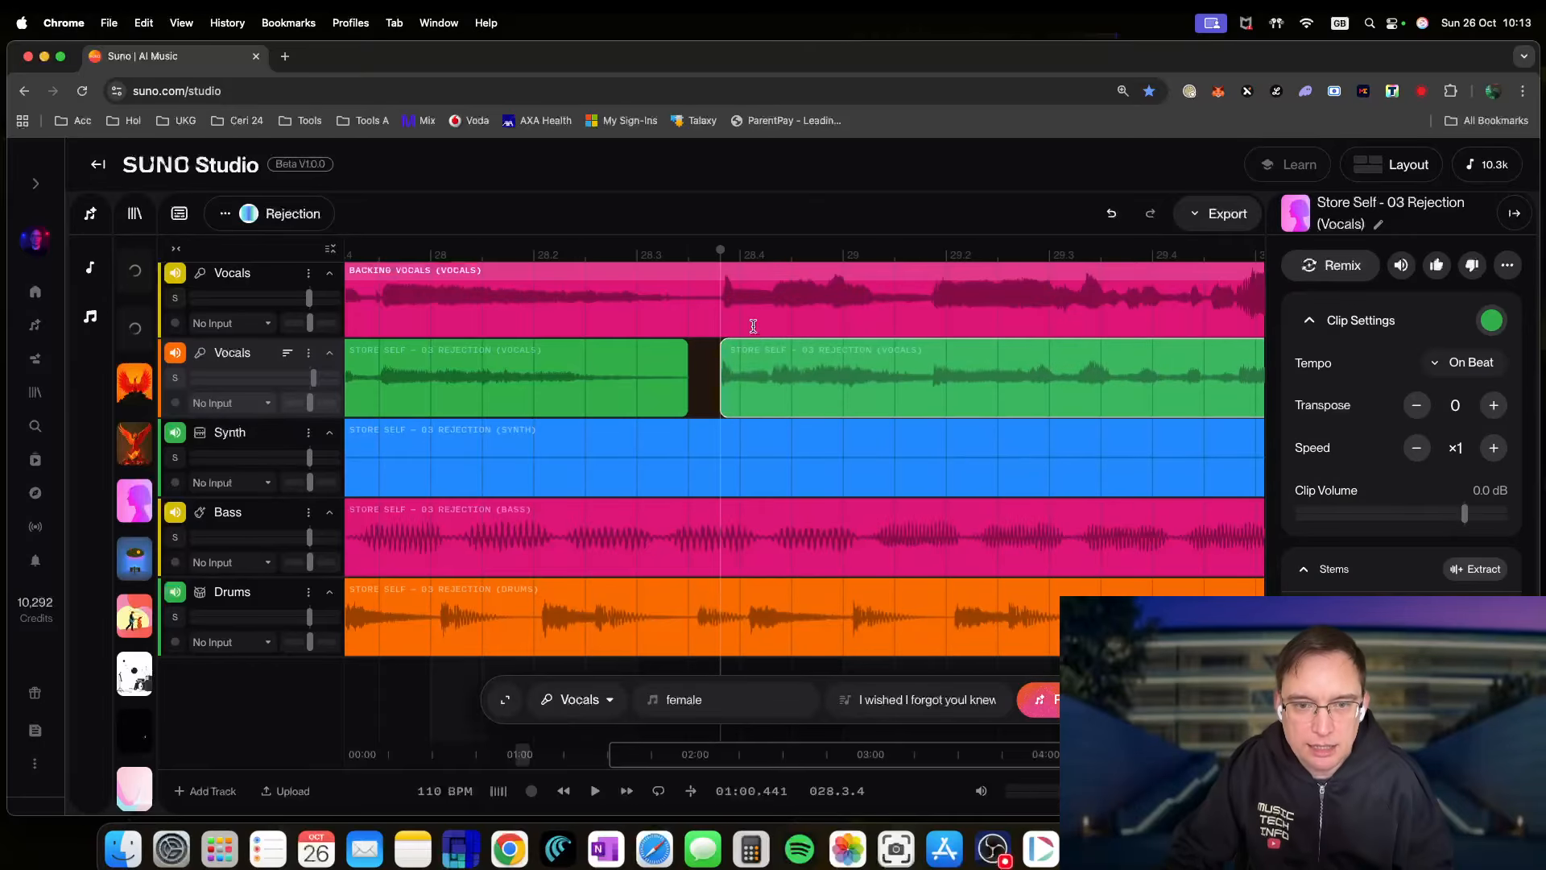
key(space)
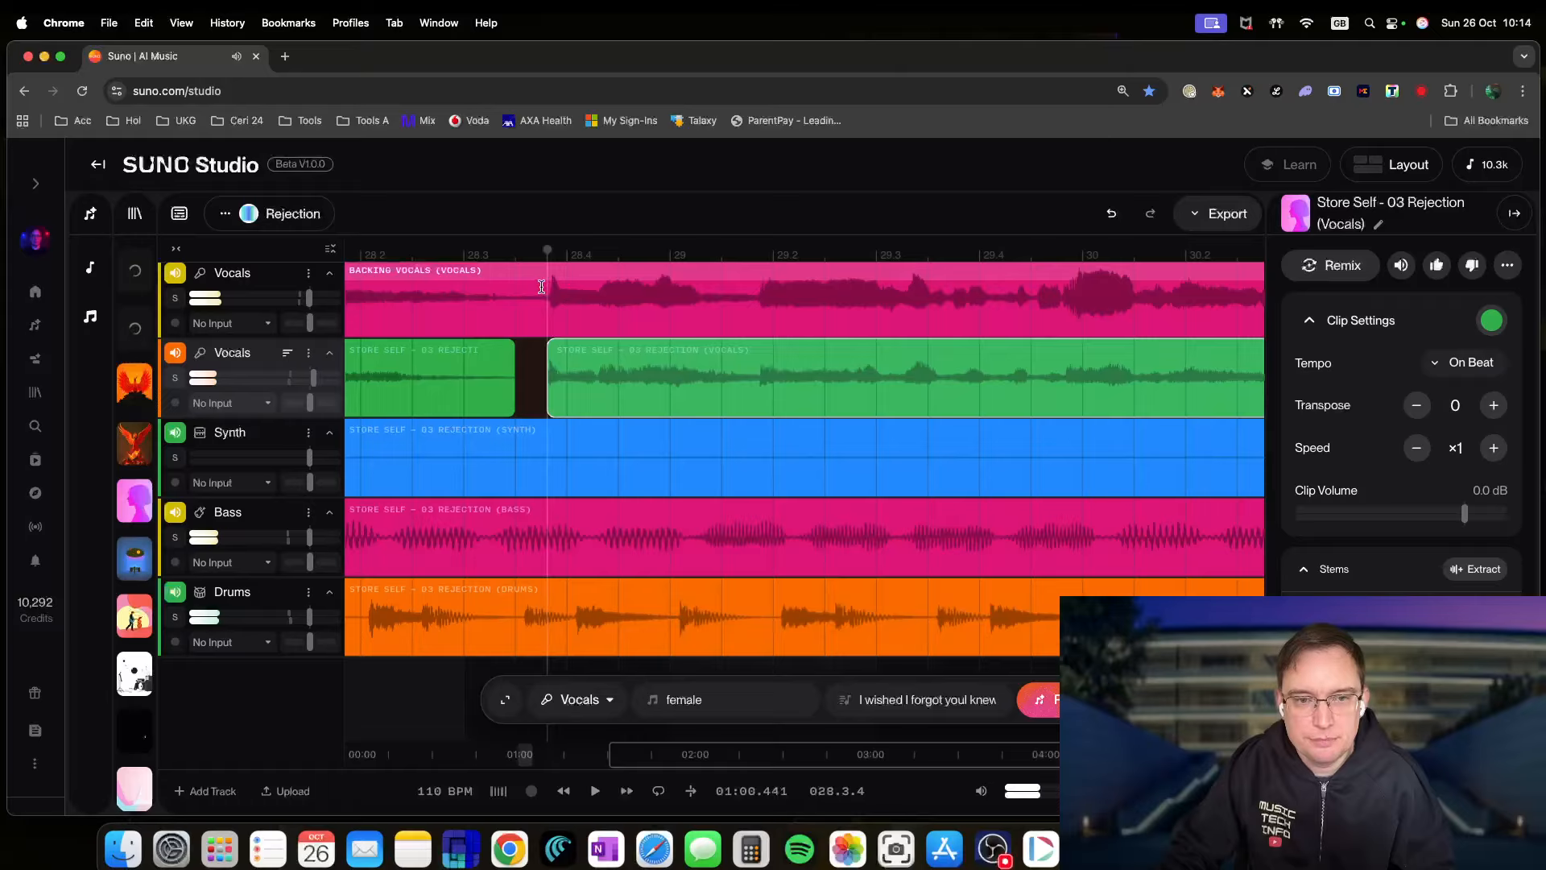
click(433, 252)
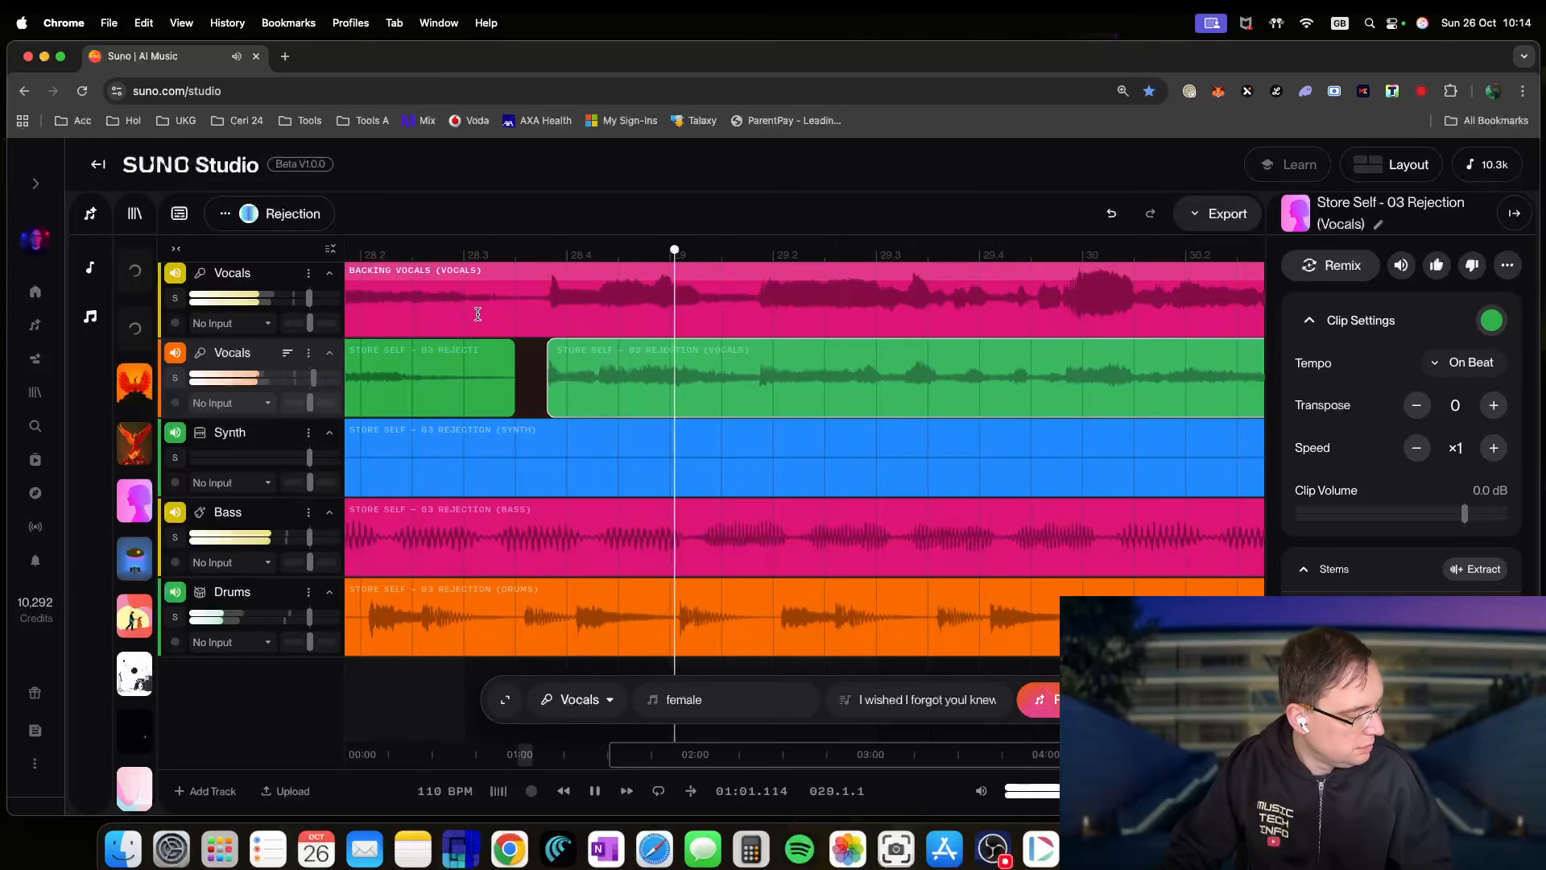
key(space)
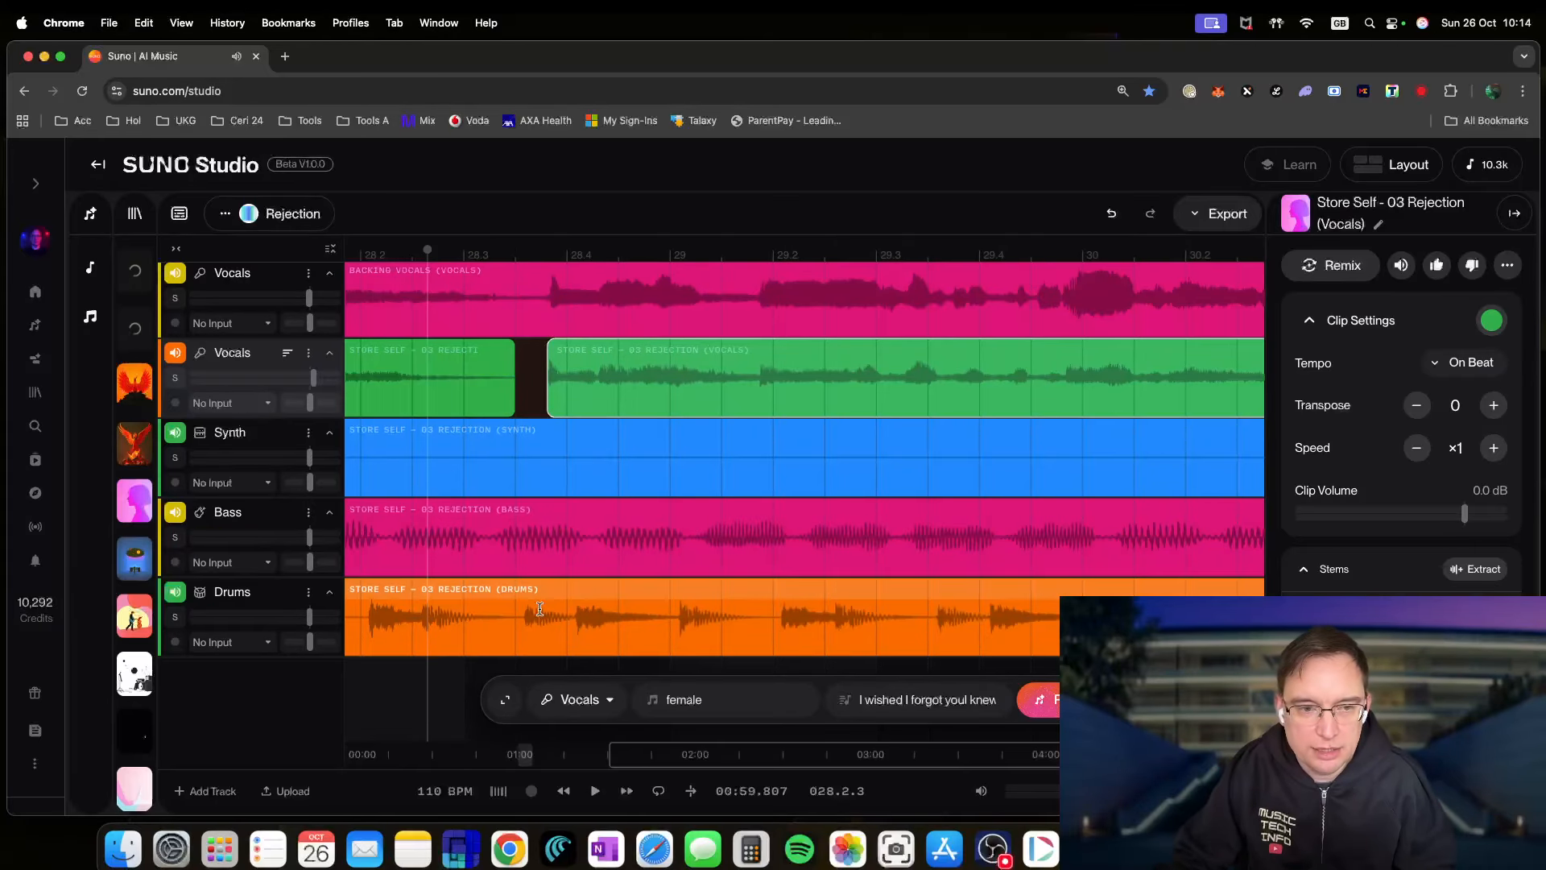
- Listen to the lead Vocals track soloed, unsolo it, and start renaming the track to Me
click(175, 378)
key(space)
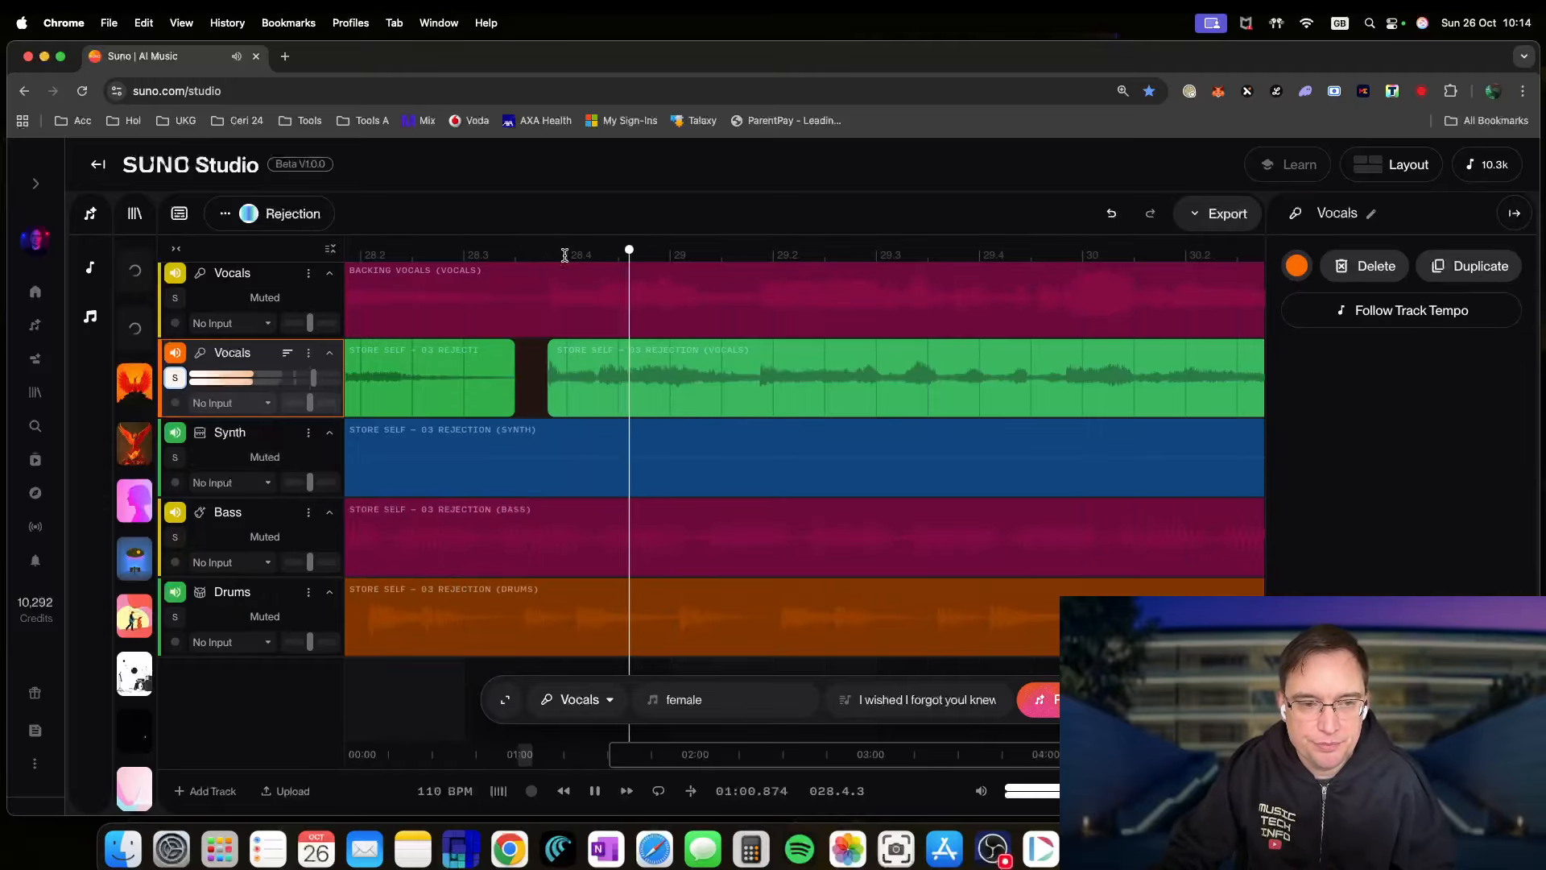
key(space)
click(176, 378)
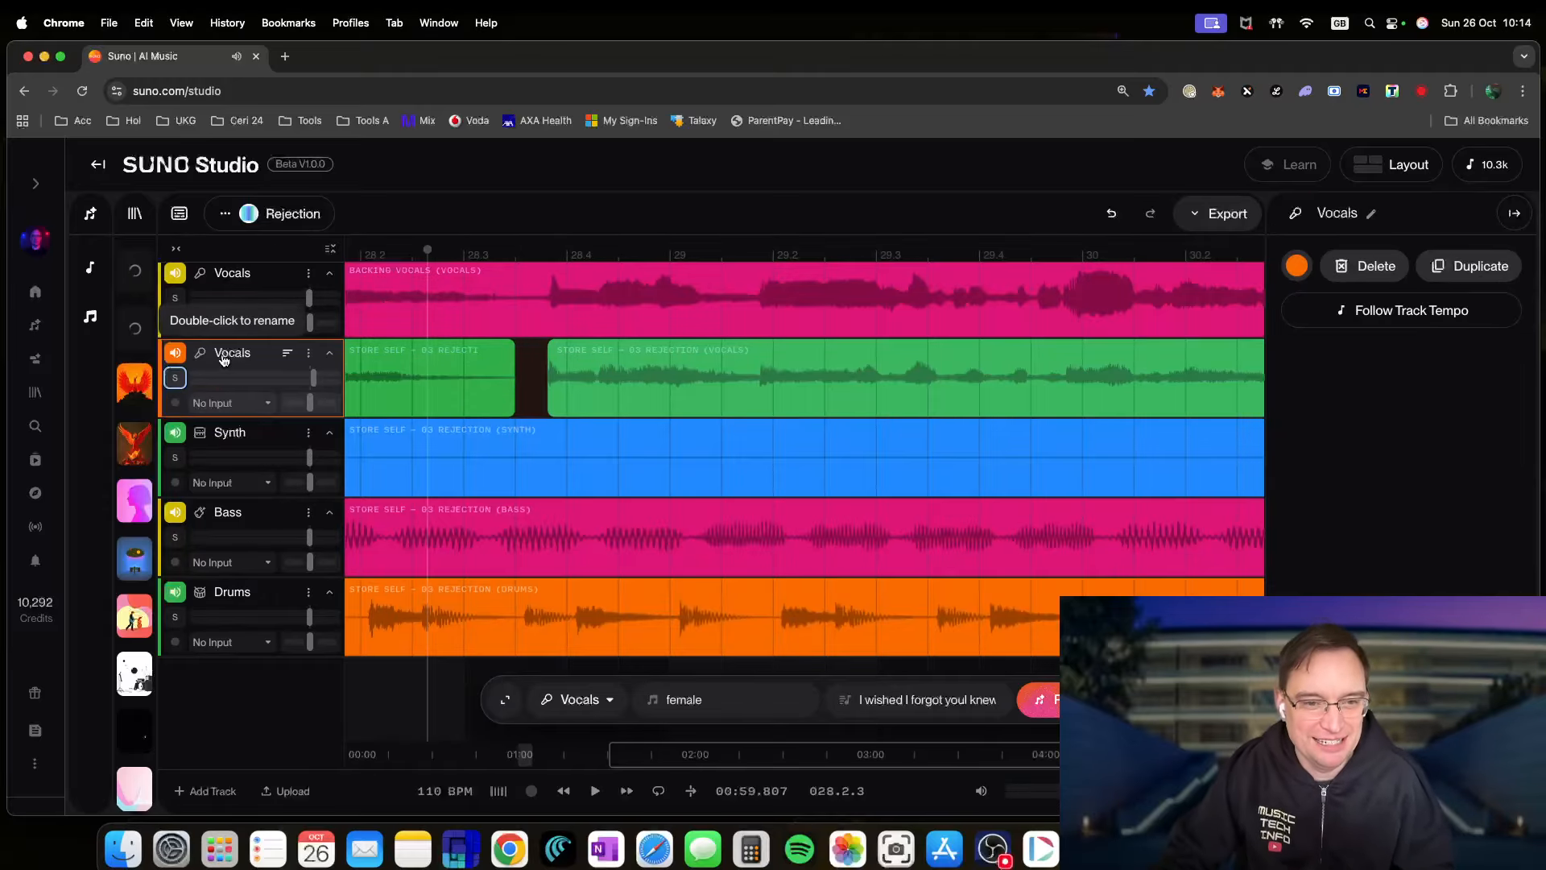
double_click(225, 352)
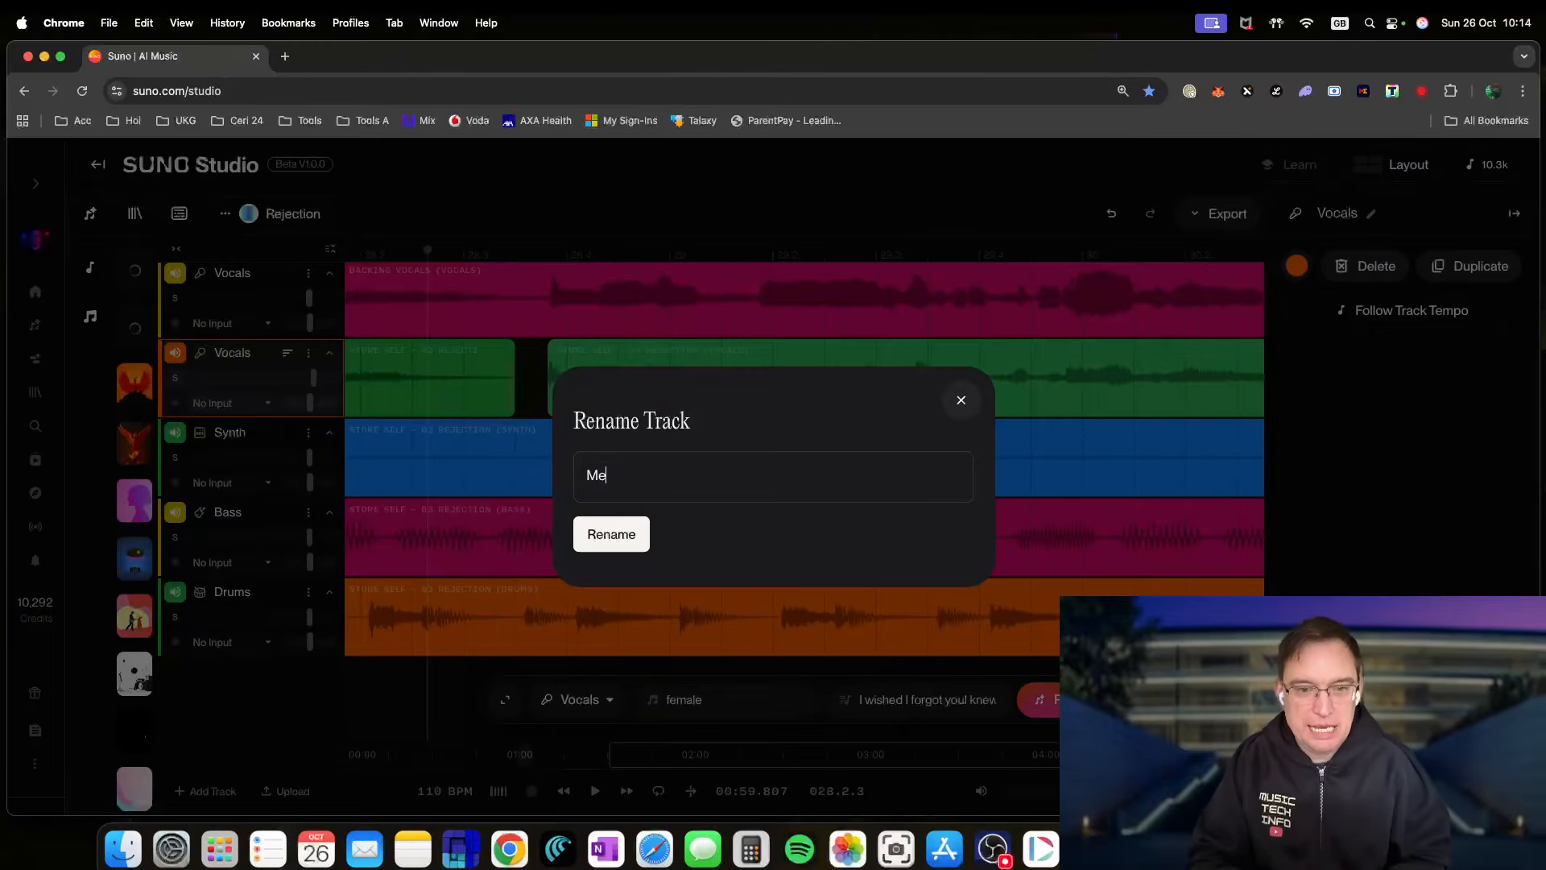
- Confirm the lead vocal track name 'Me', close the gap between its two sections, and audition them
key(Return)
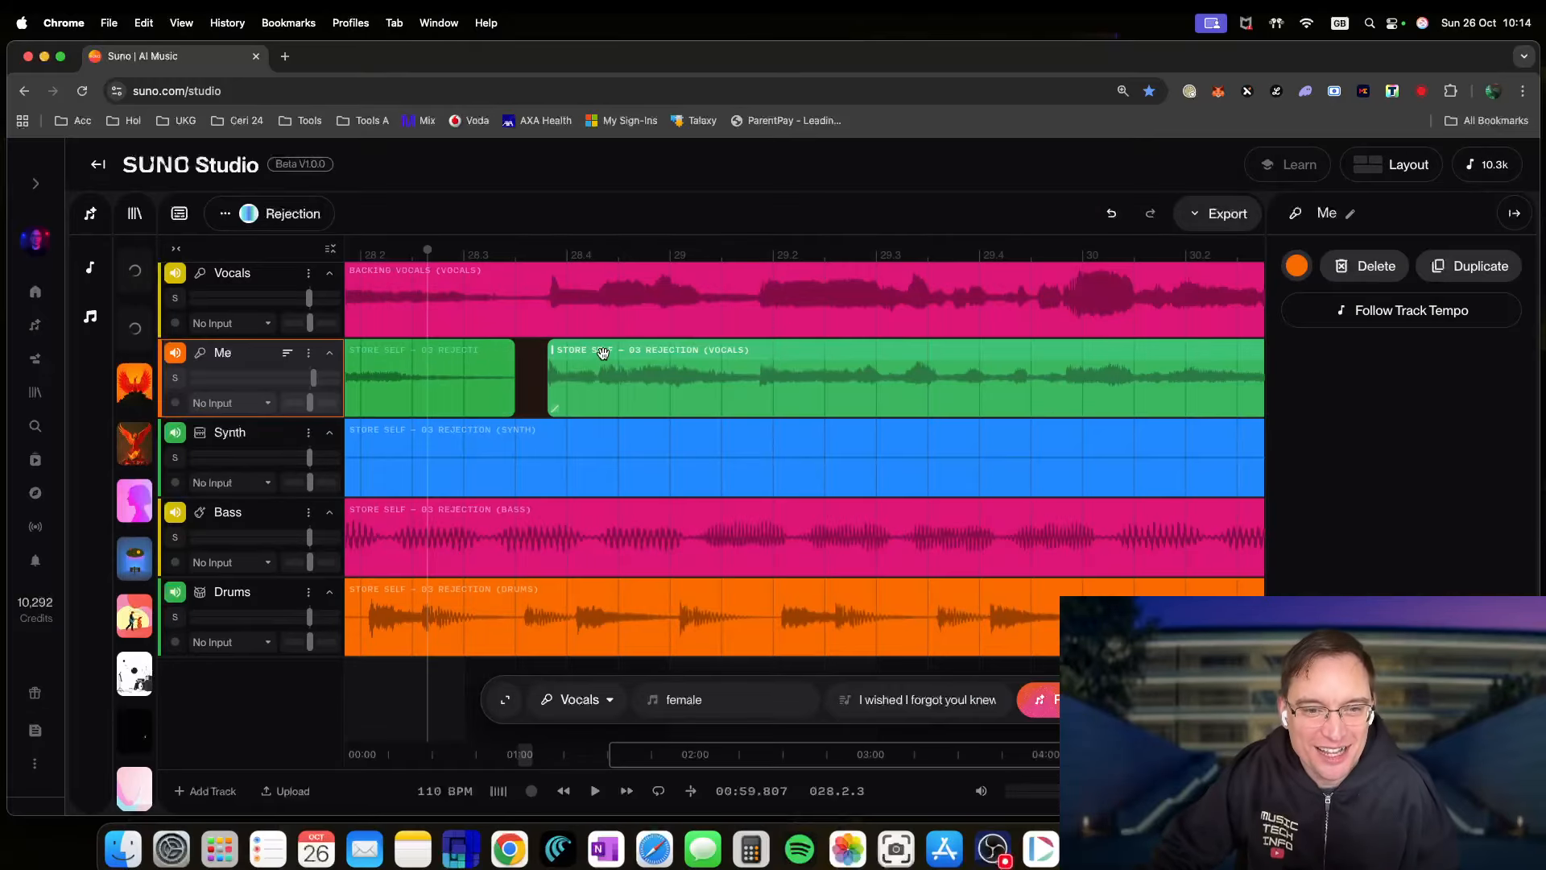
drag(593, 349, 575, 355)
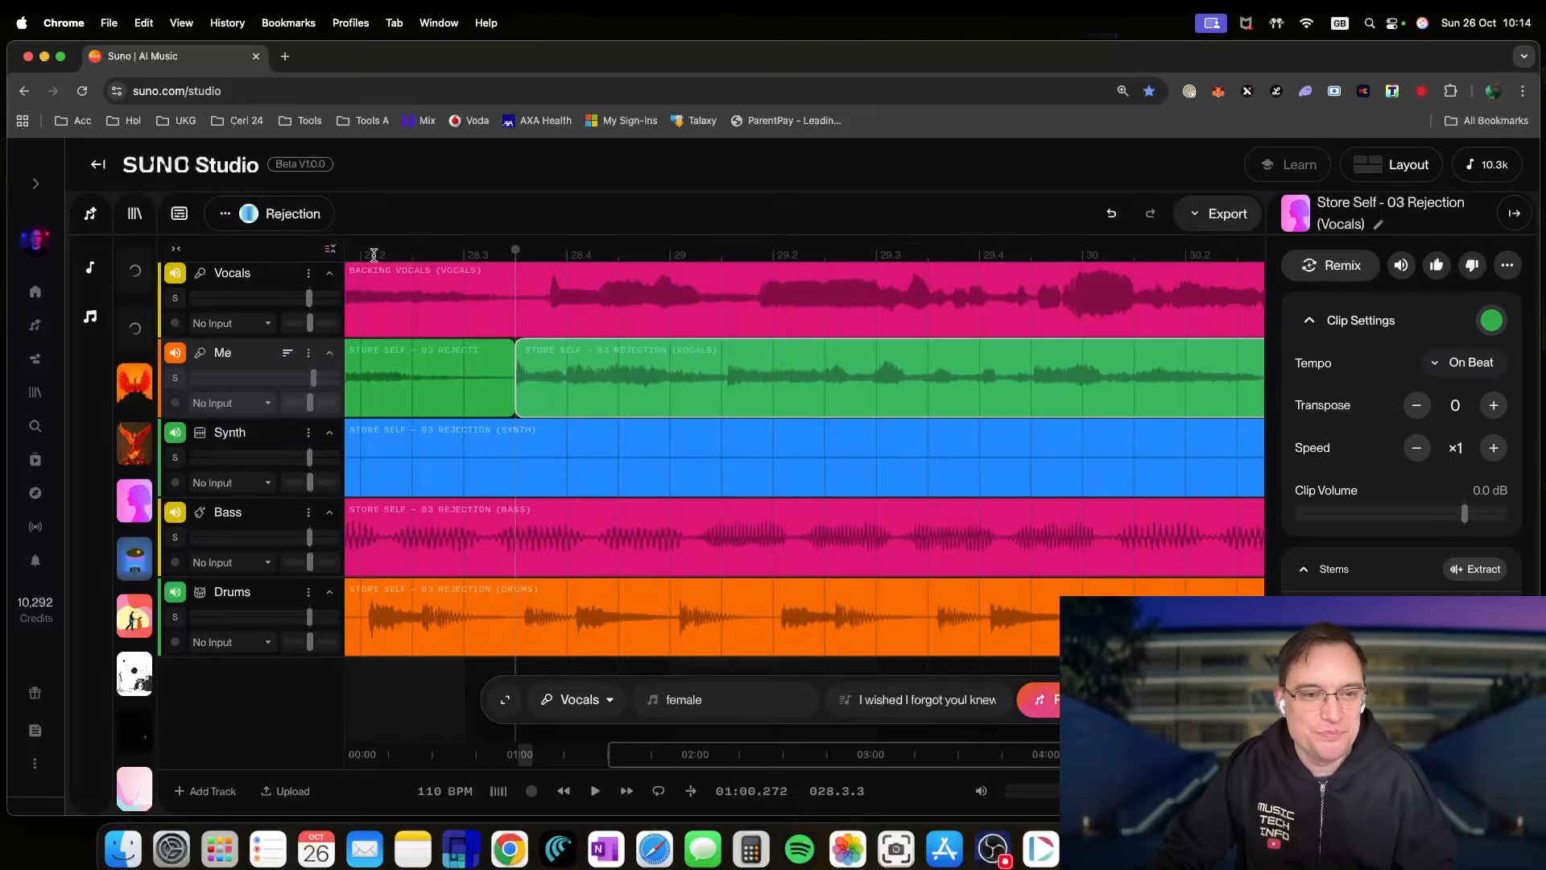
key(space)
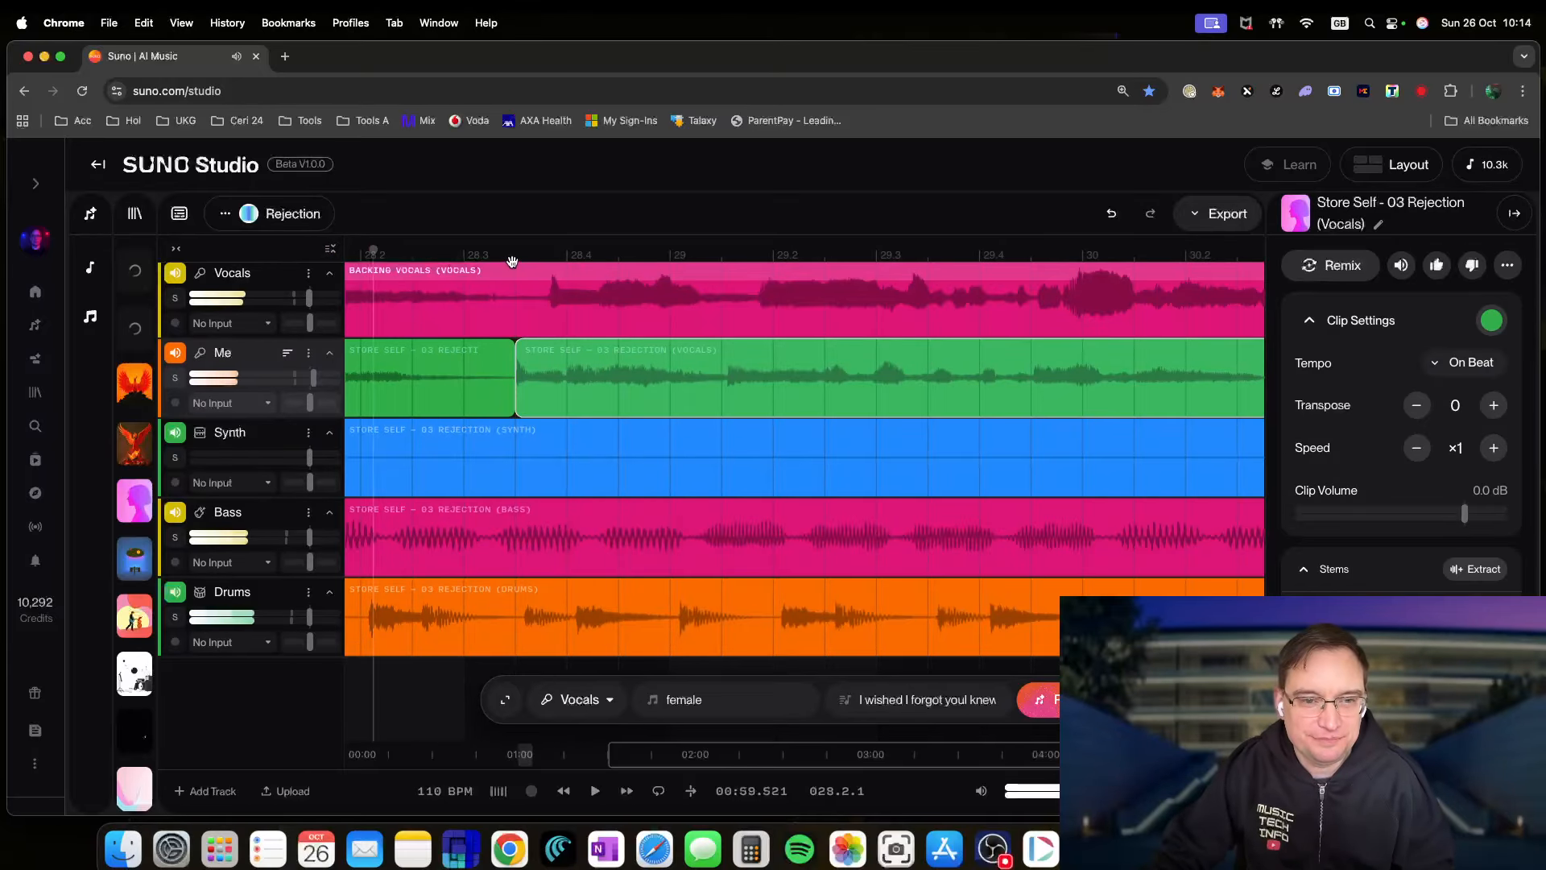
key(space)
- Split the Backing Vocals clip near bar 28.3, nudge the later section left, and play it back
click(526, 316)
click(555, 311)
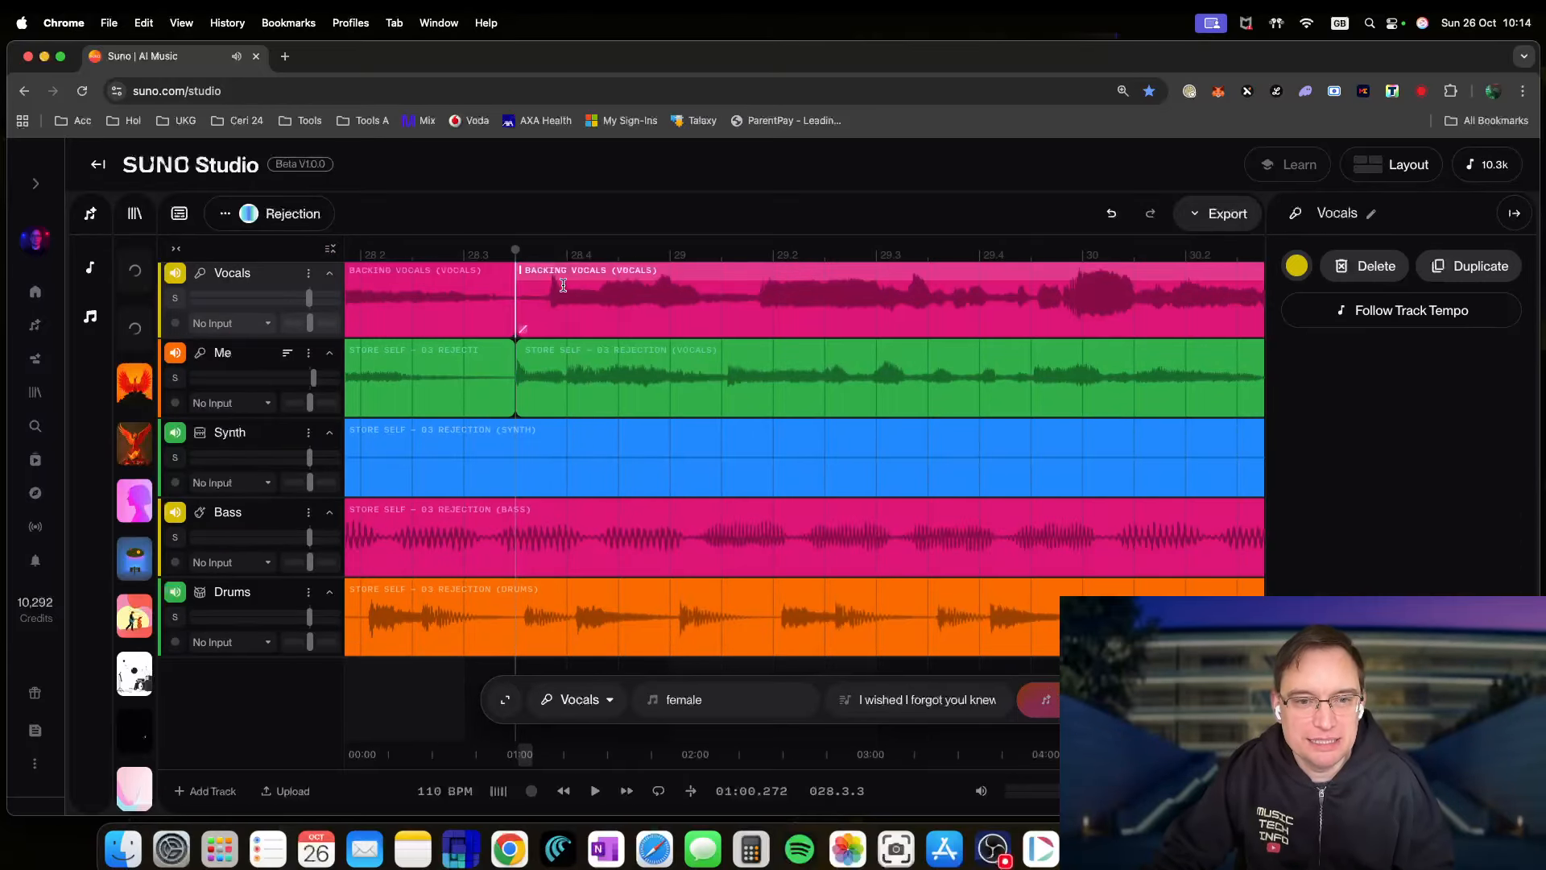
drag(550, 267, 516, 274)
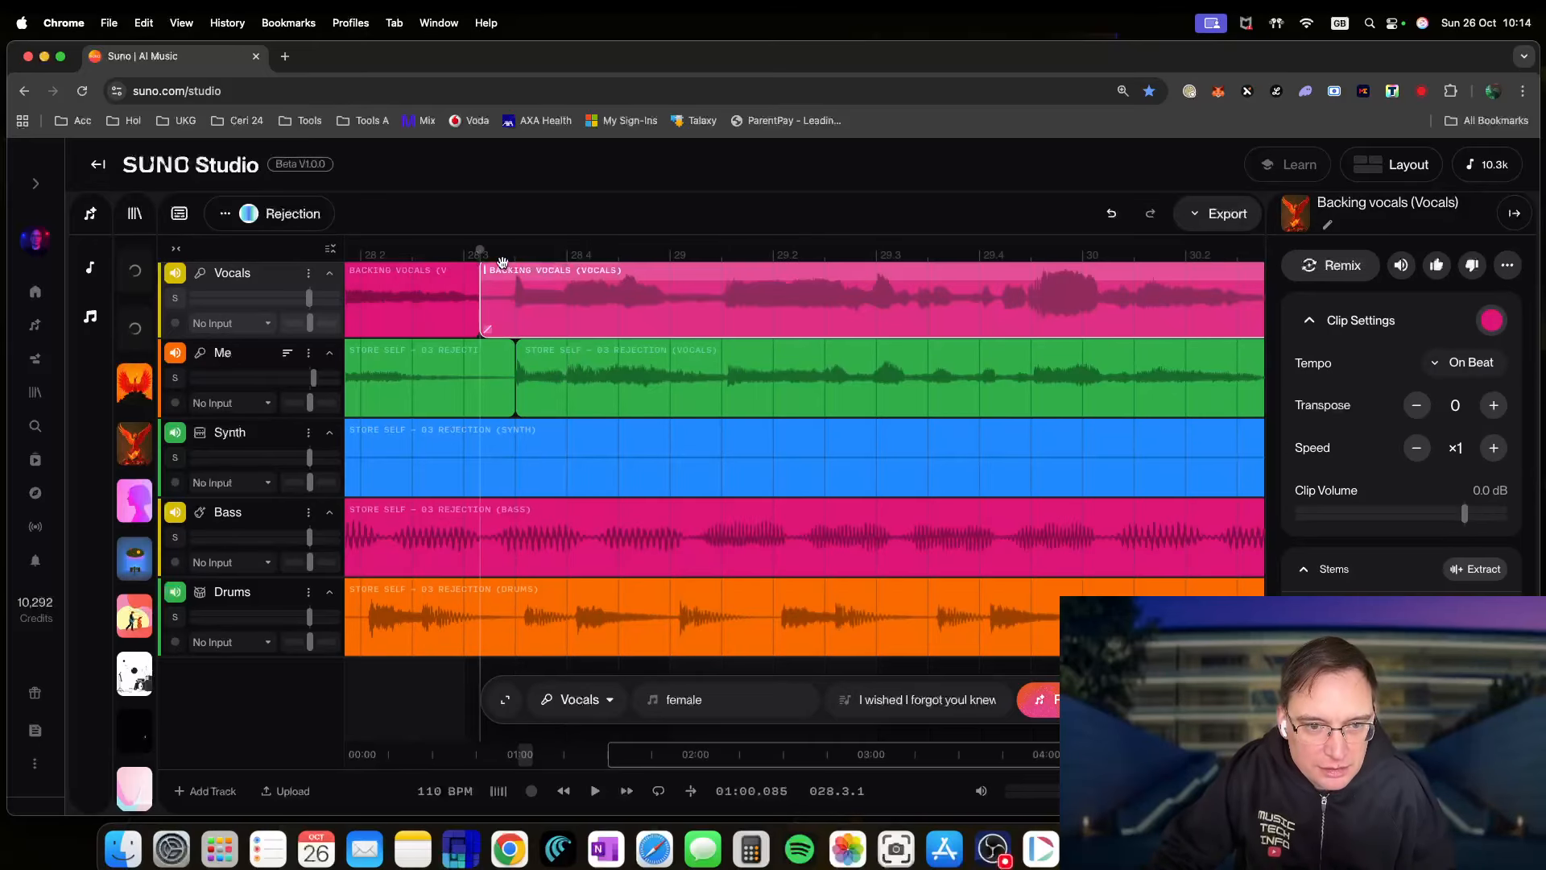
key(space)
scroll(767, 399, right, 1)
scroll(767, 400, right, 5)
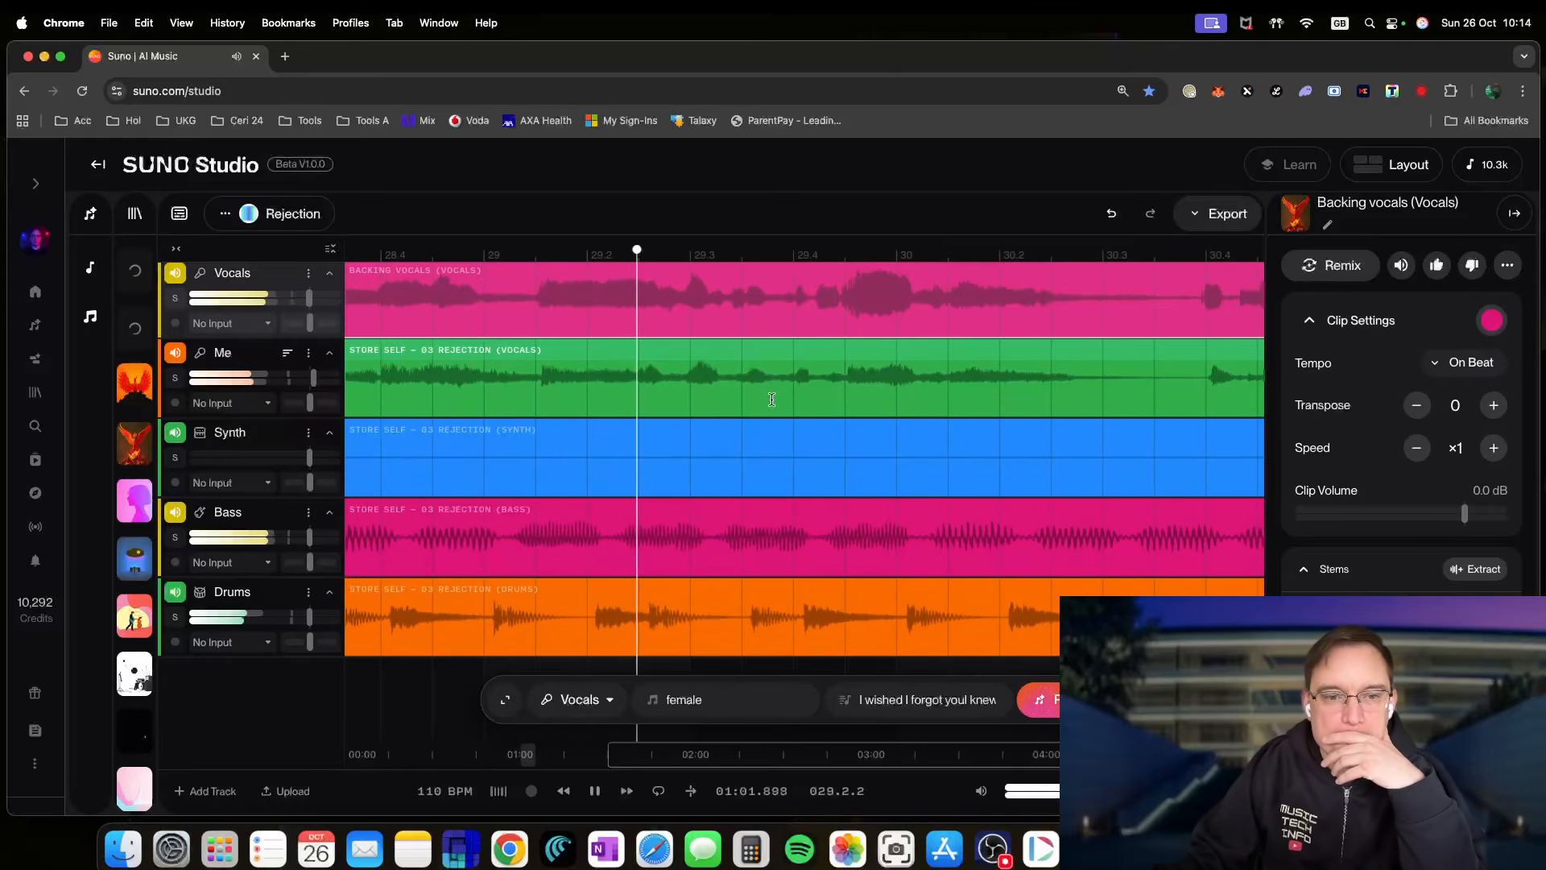
scroll(769, 400, right, 4)
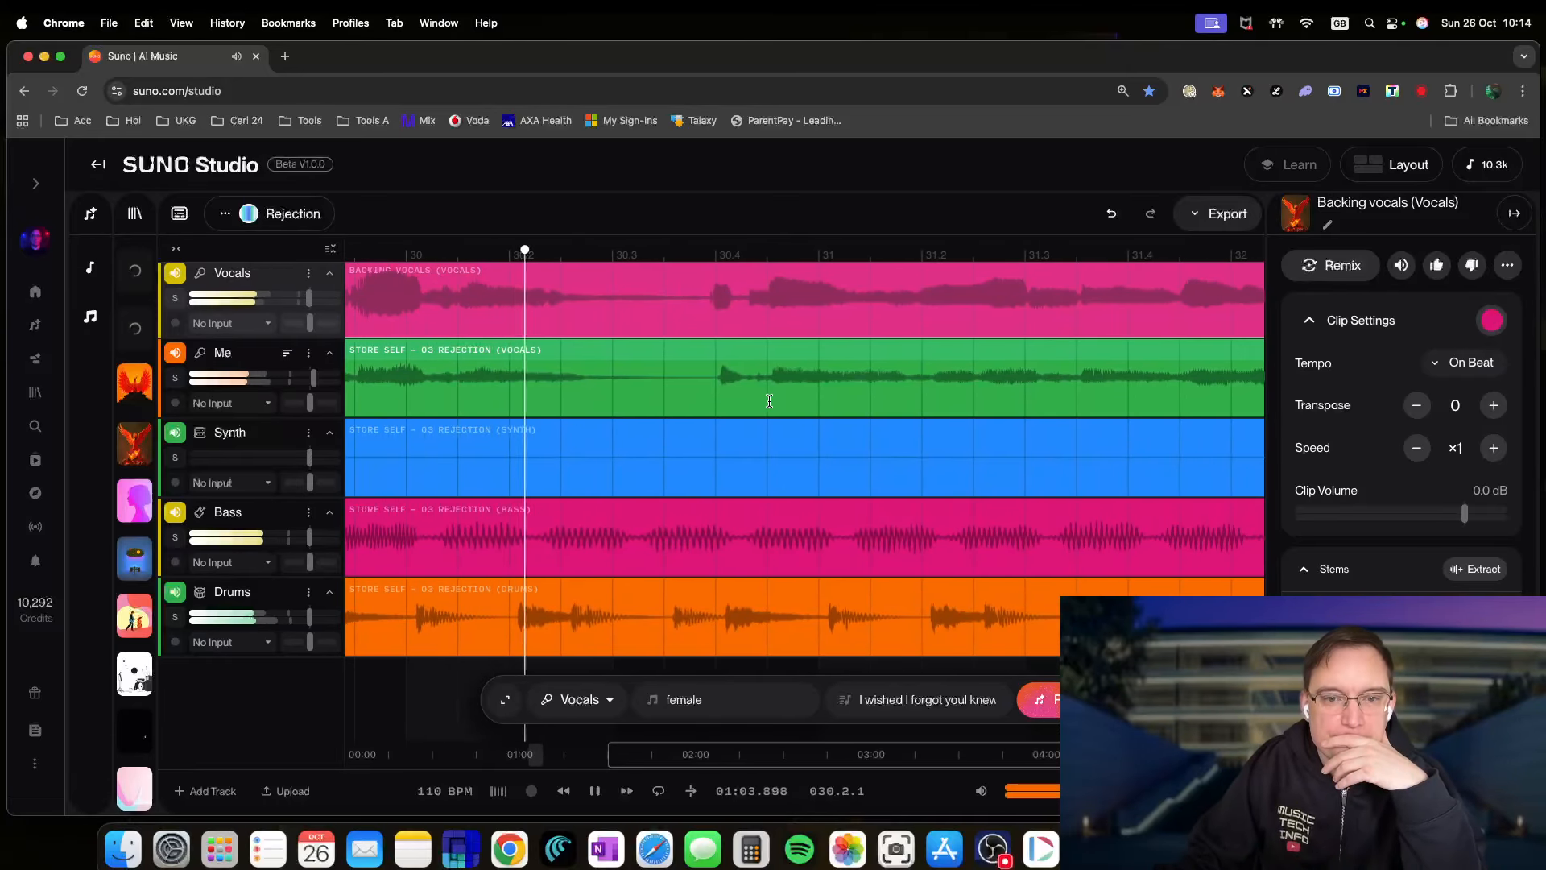
scroll(769, 400, right, 4)
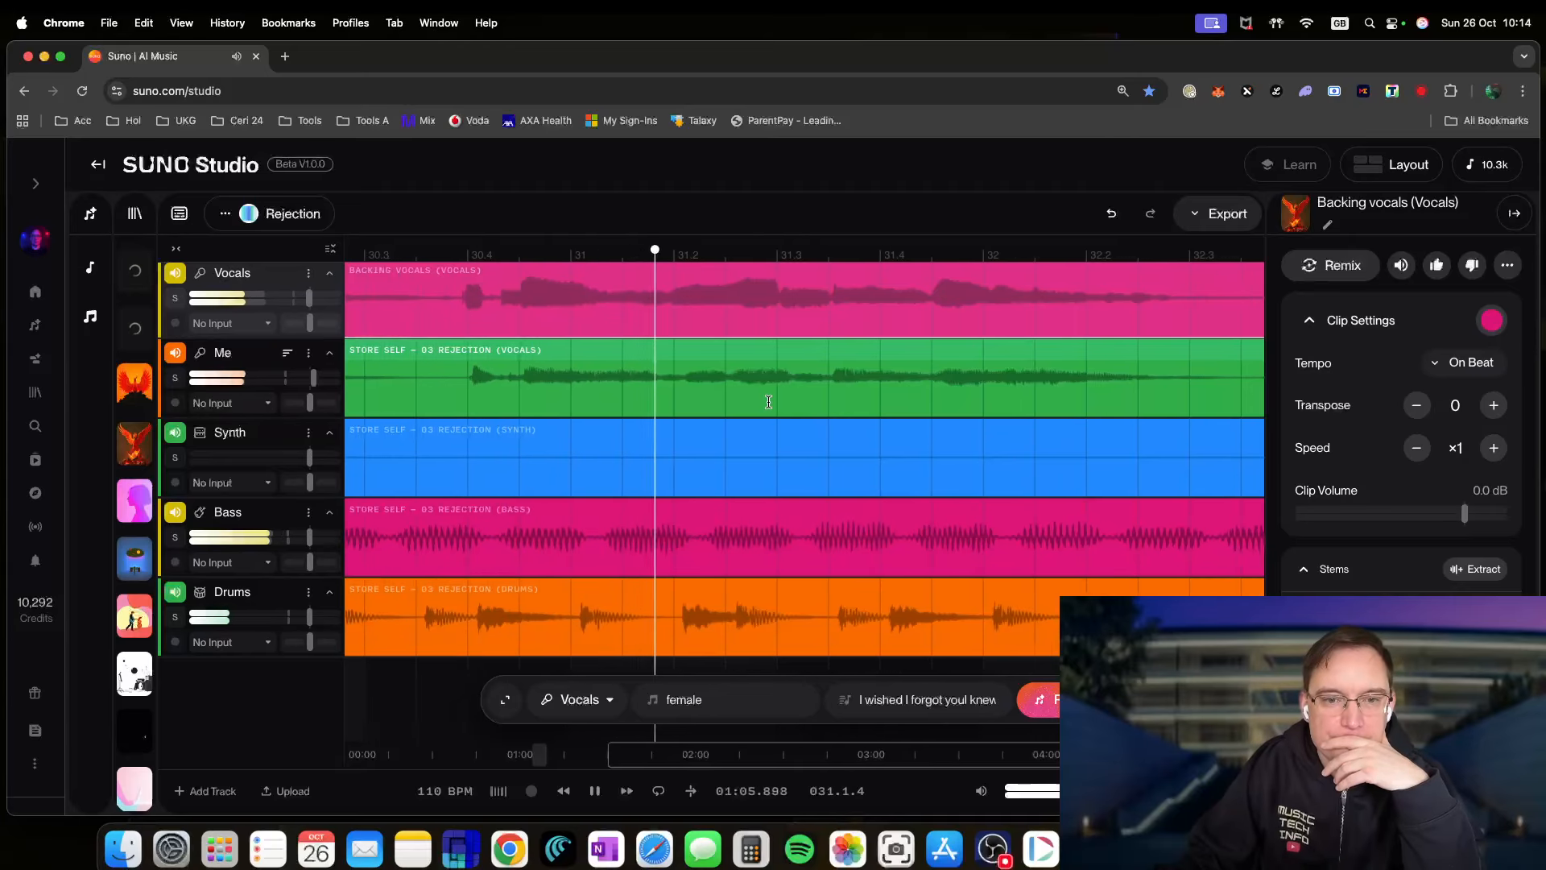
key(space)
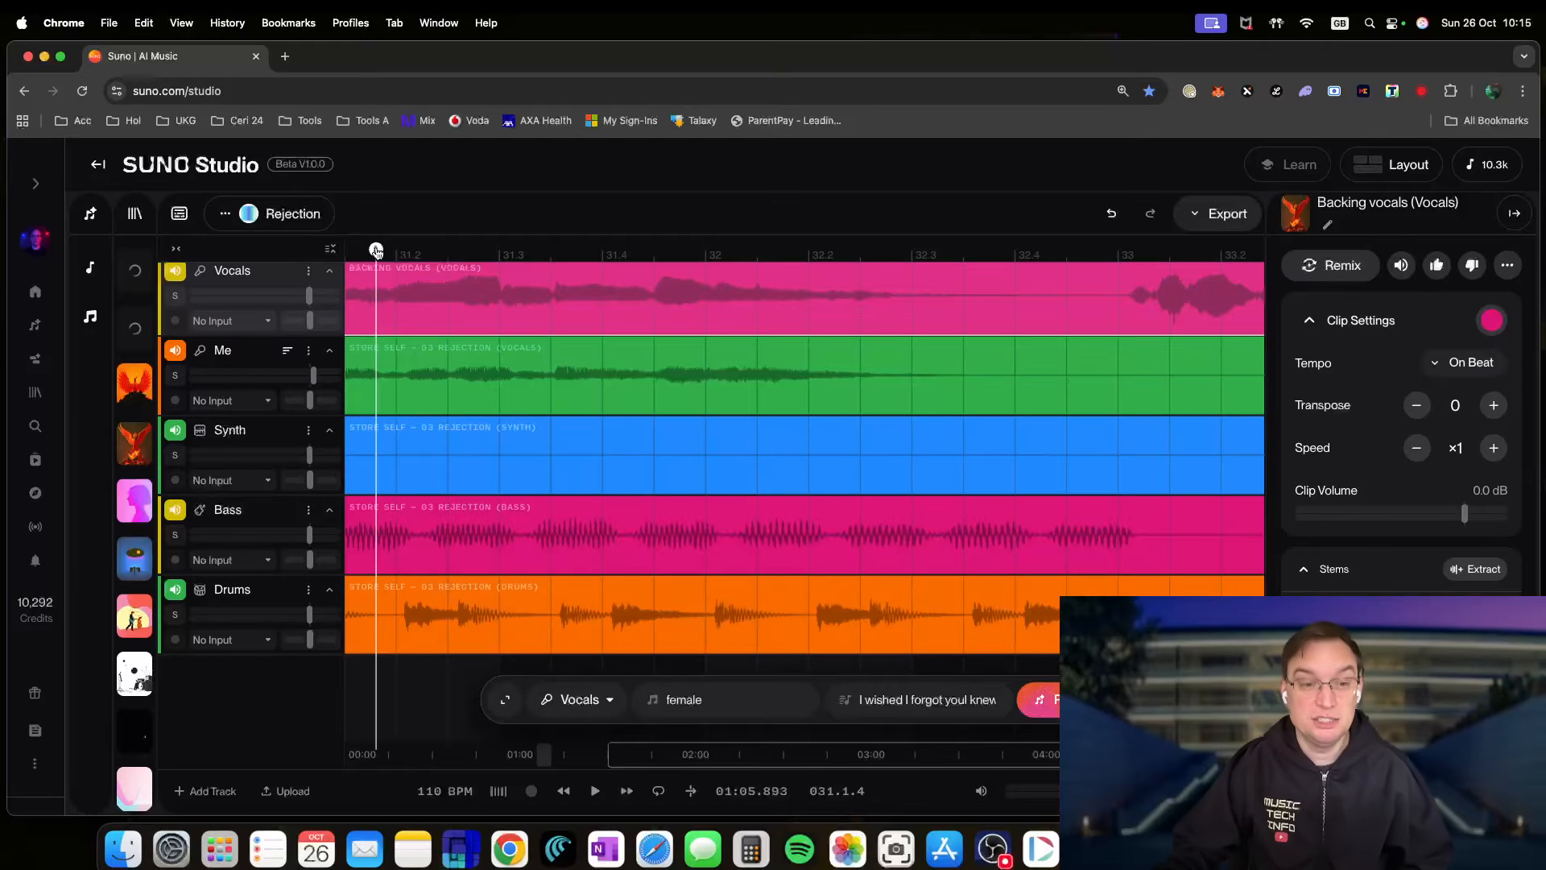
key(space)
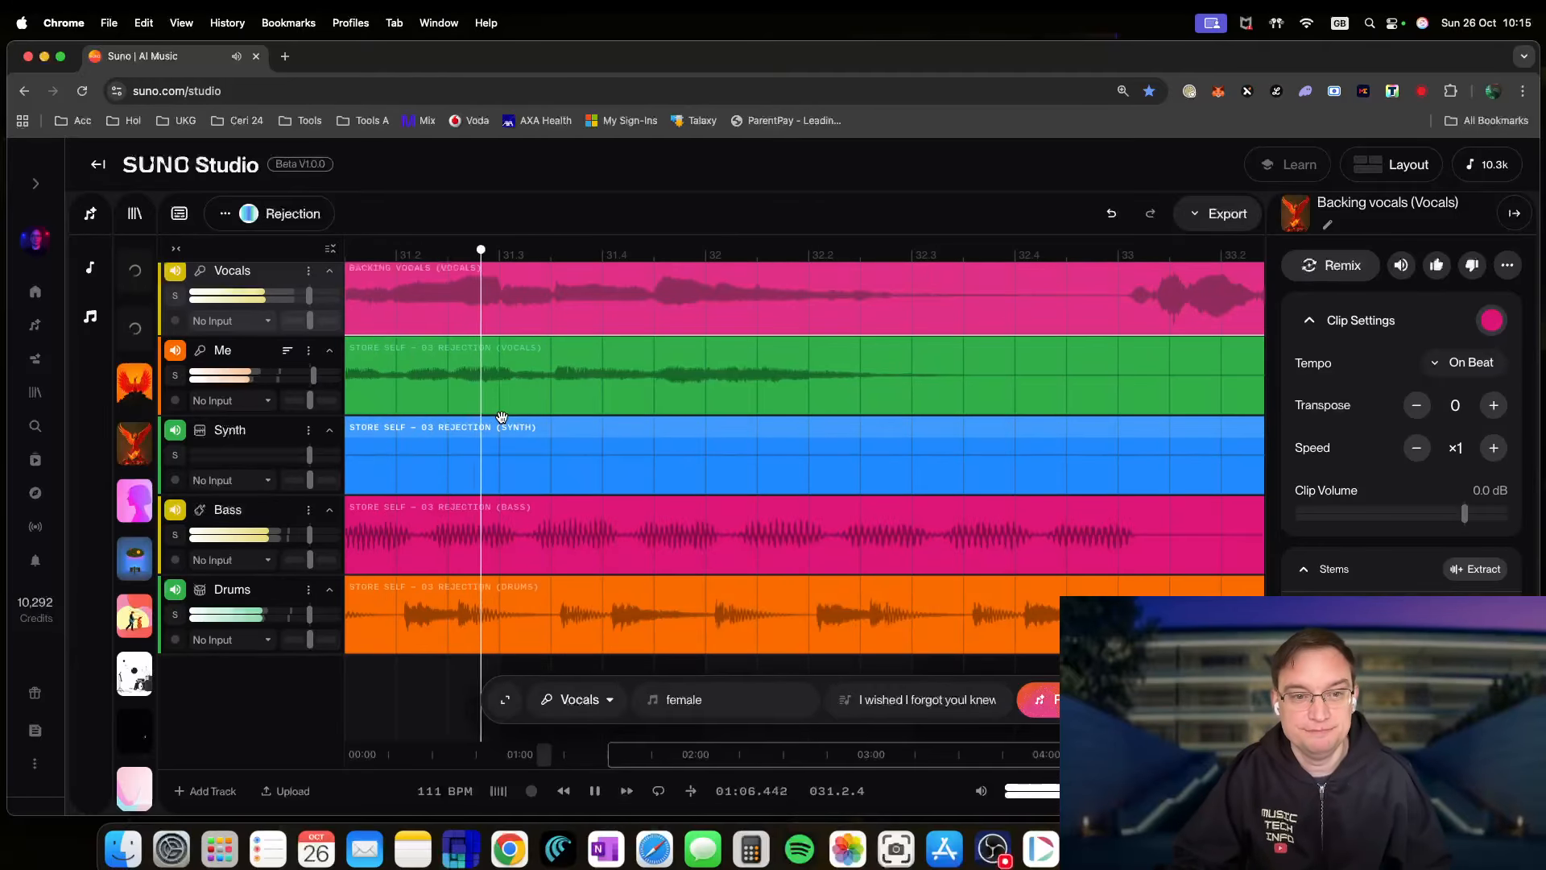
scroll(824, 417, right, 8)
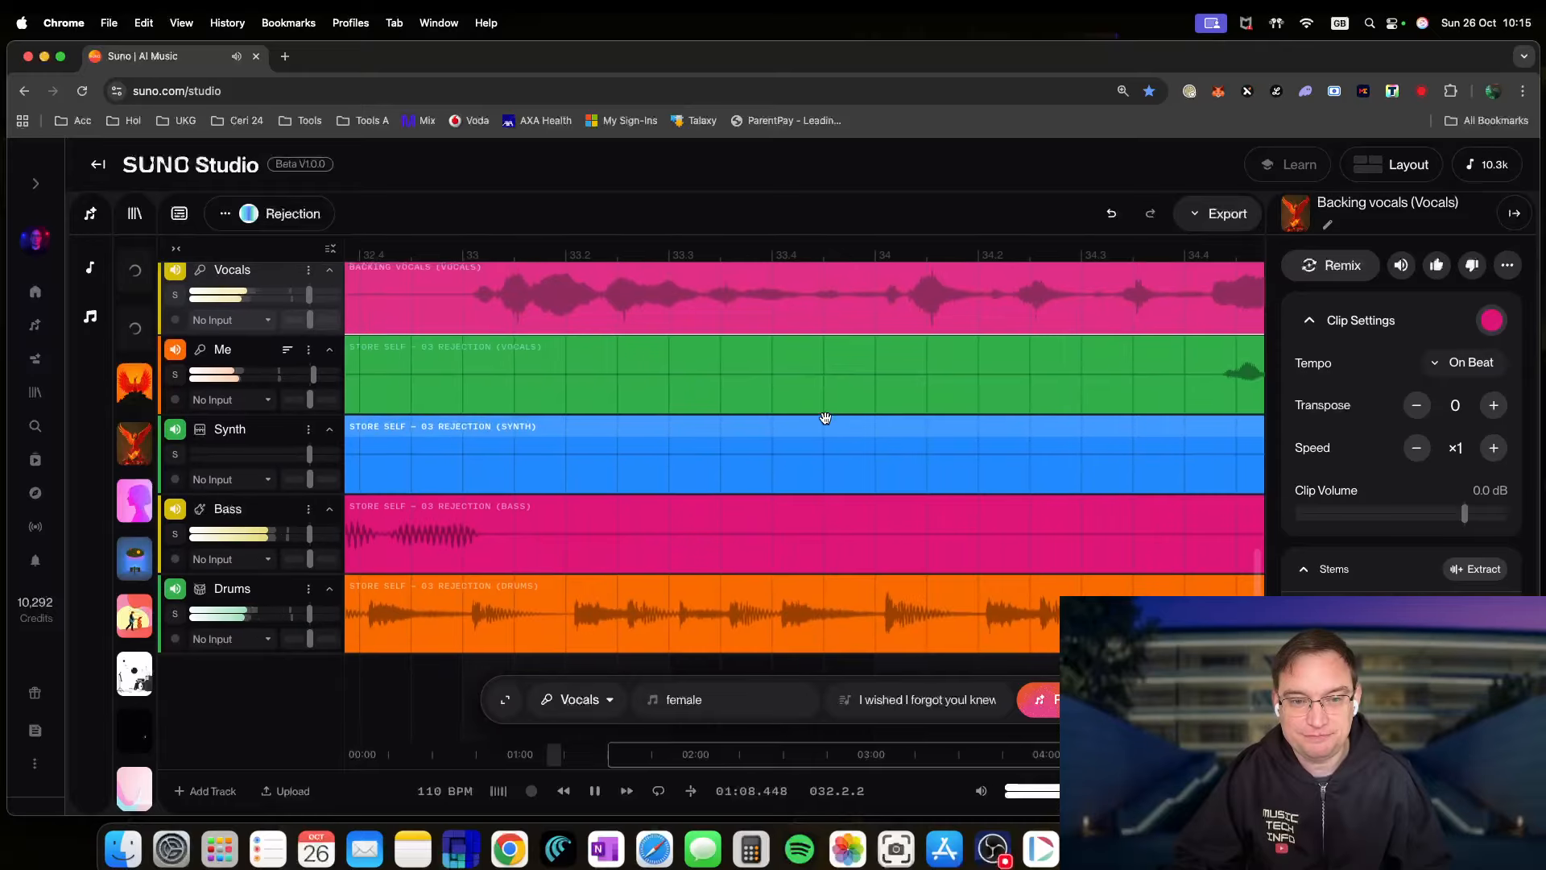
scroll(805, 455, down, 5)
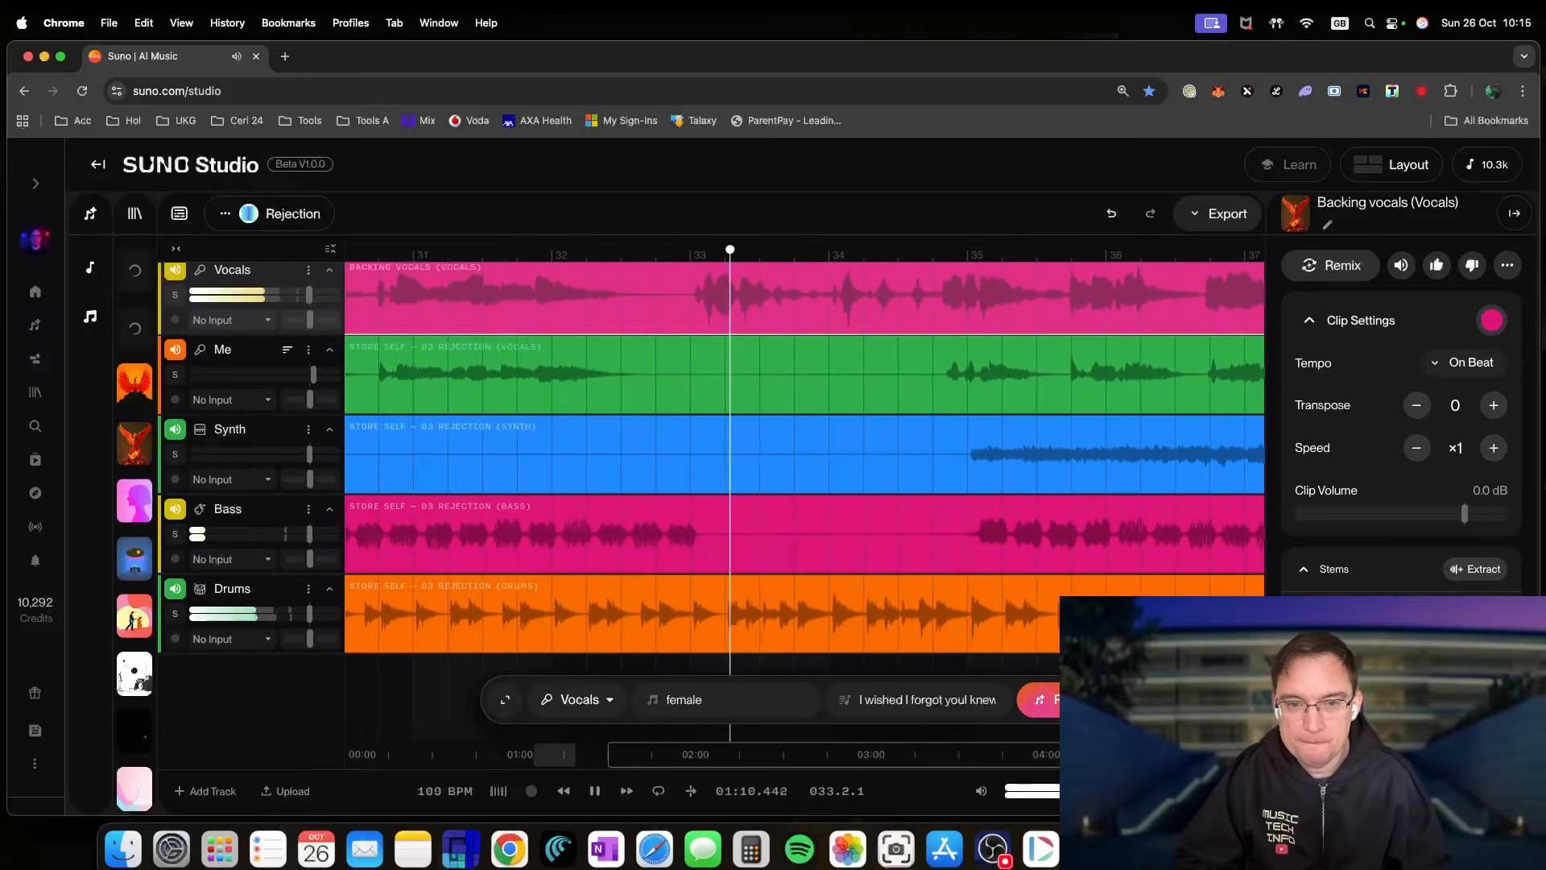
scroll(804, 455, down, 4)
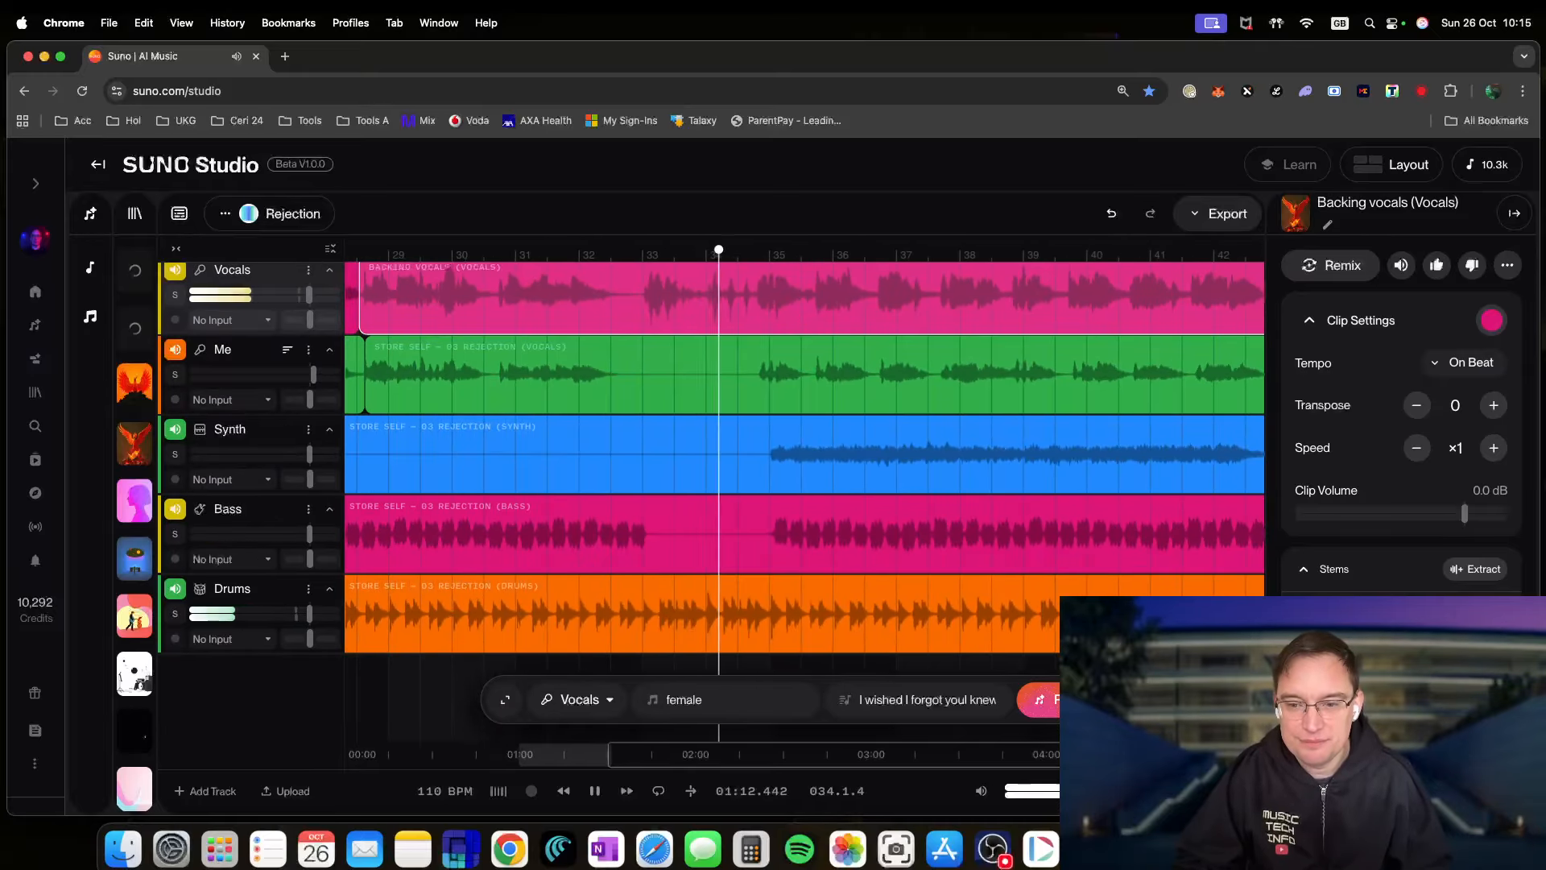
scroll(805, 455, up, 6)
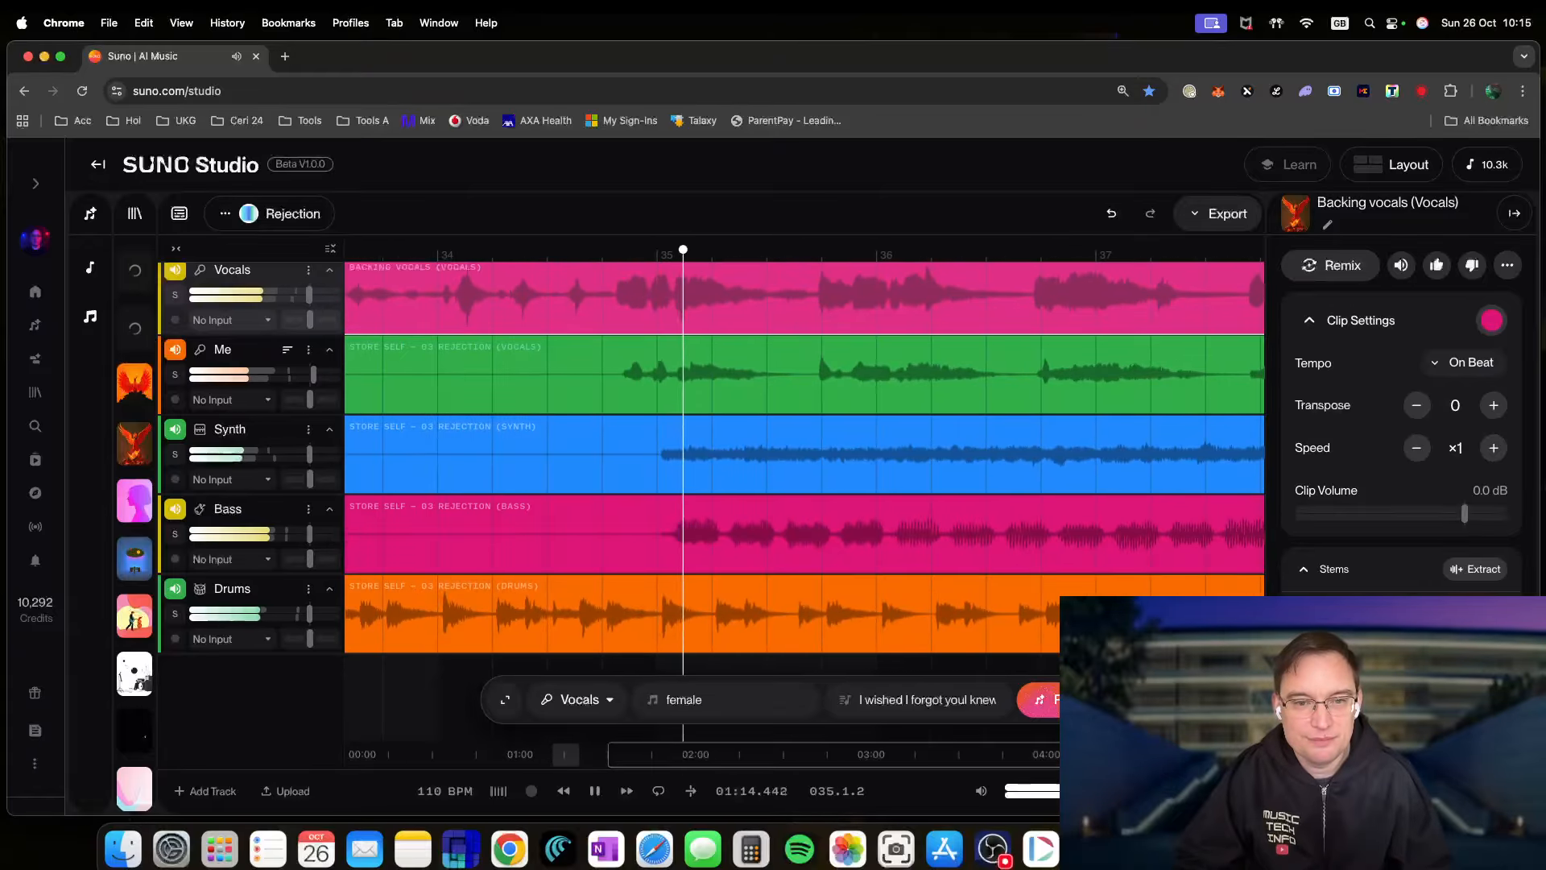
scroll(1010, 583, up, 5)
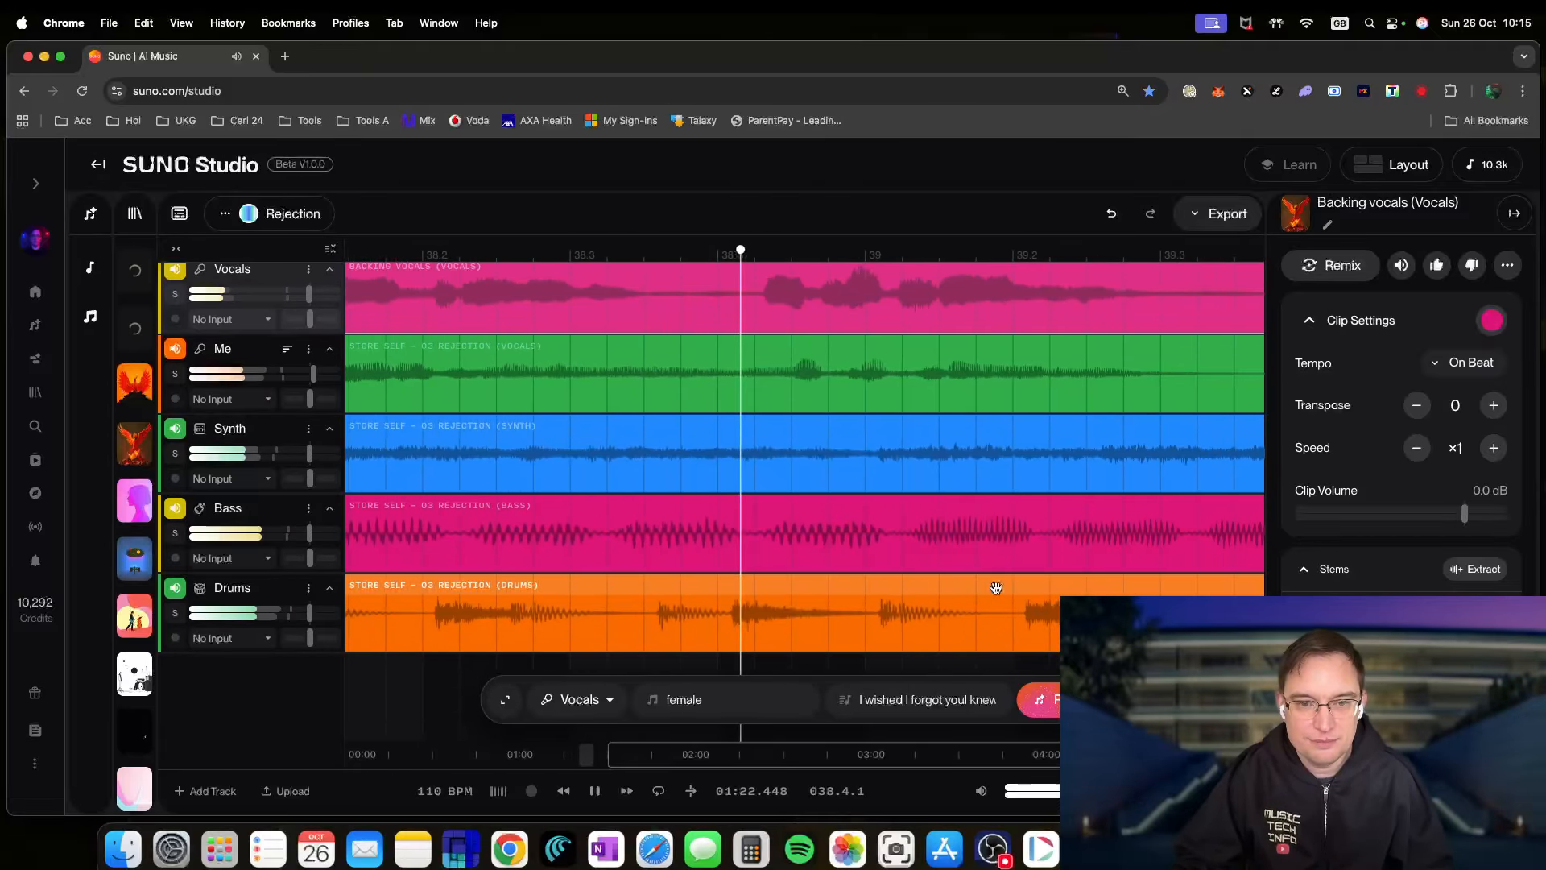
key(space)
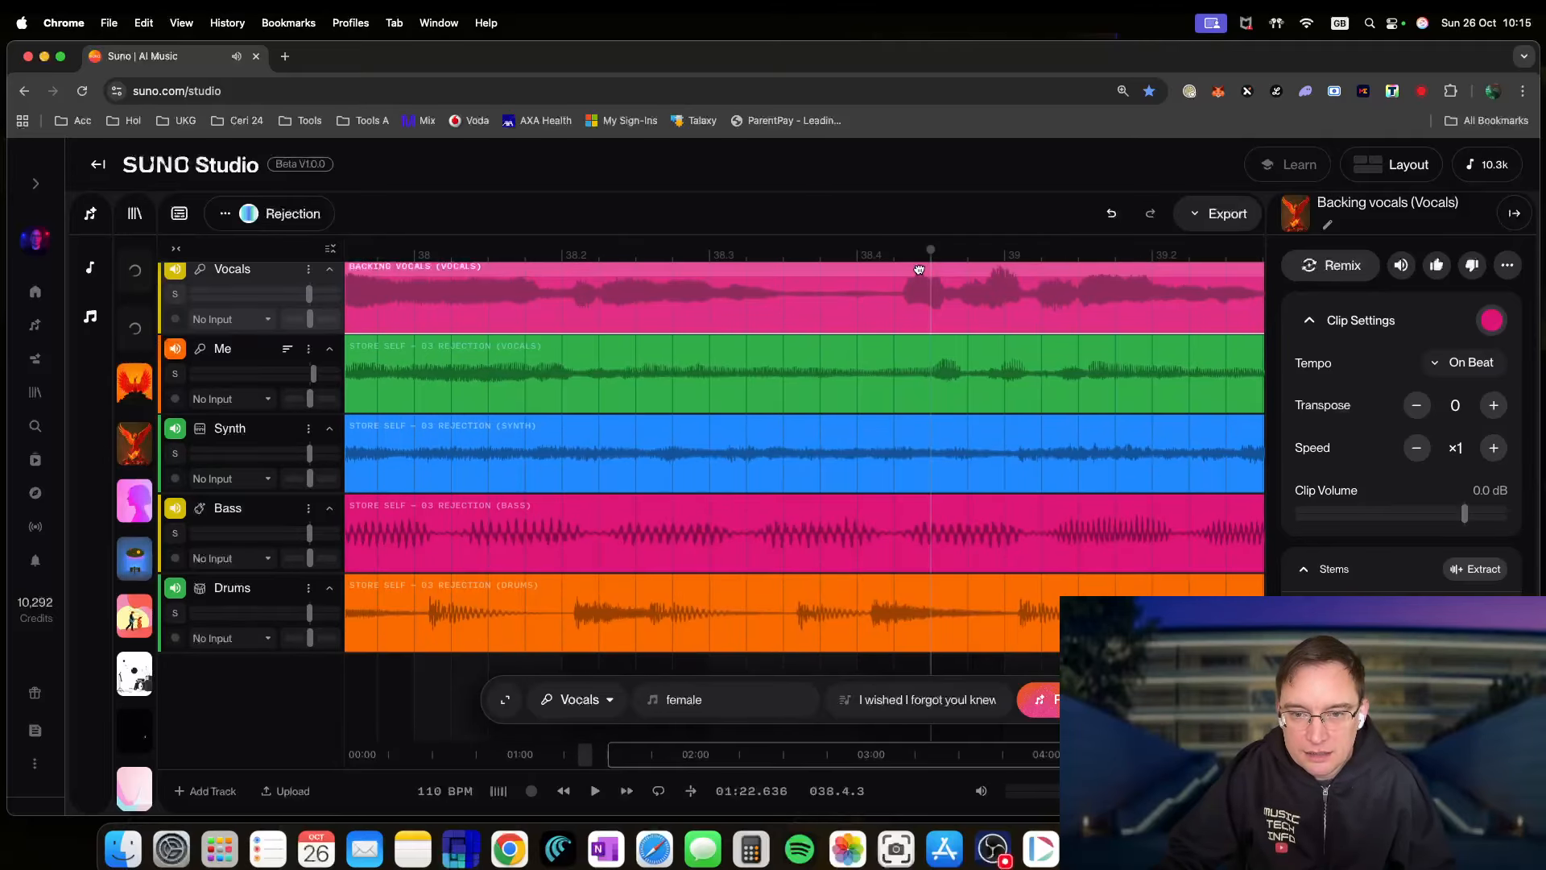
scroll(934, 302, left, 10)
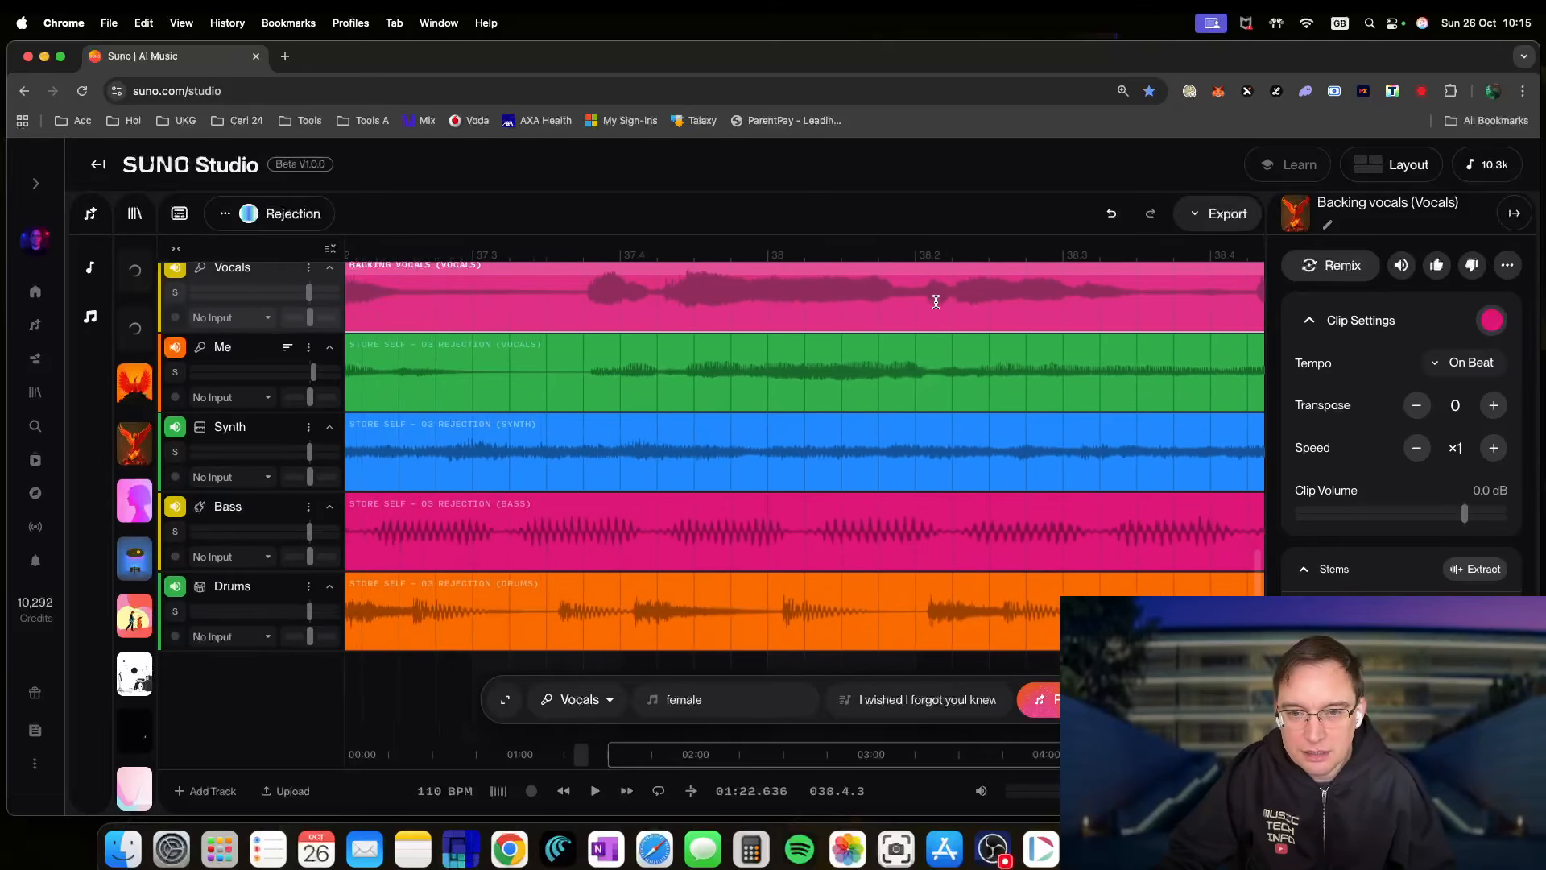
scroll(933, 304, left, 5)
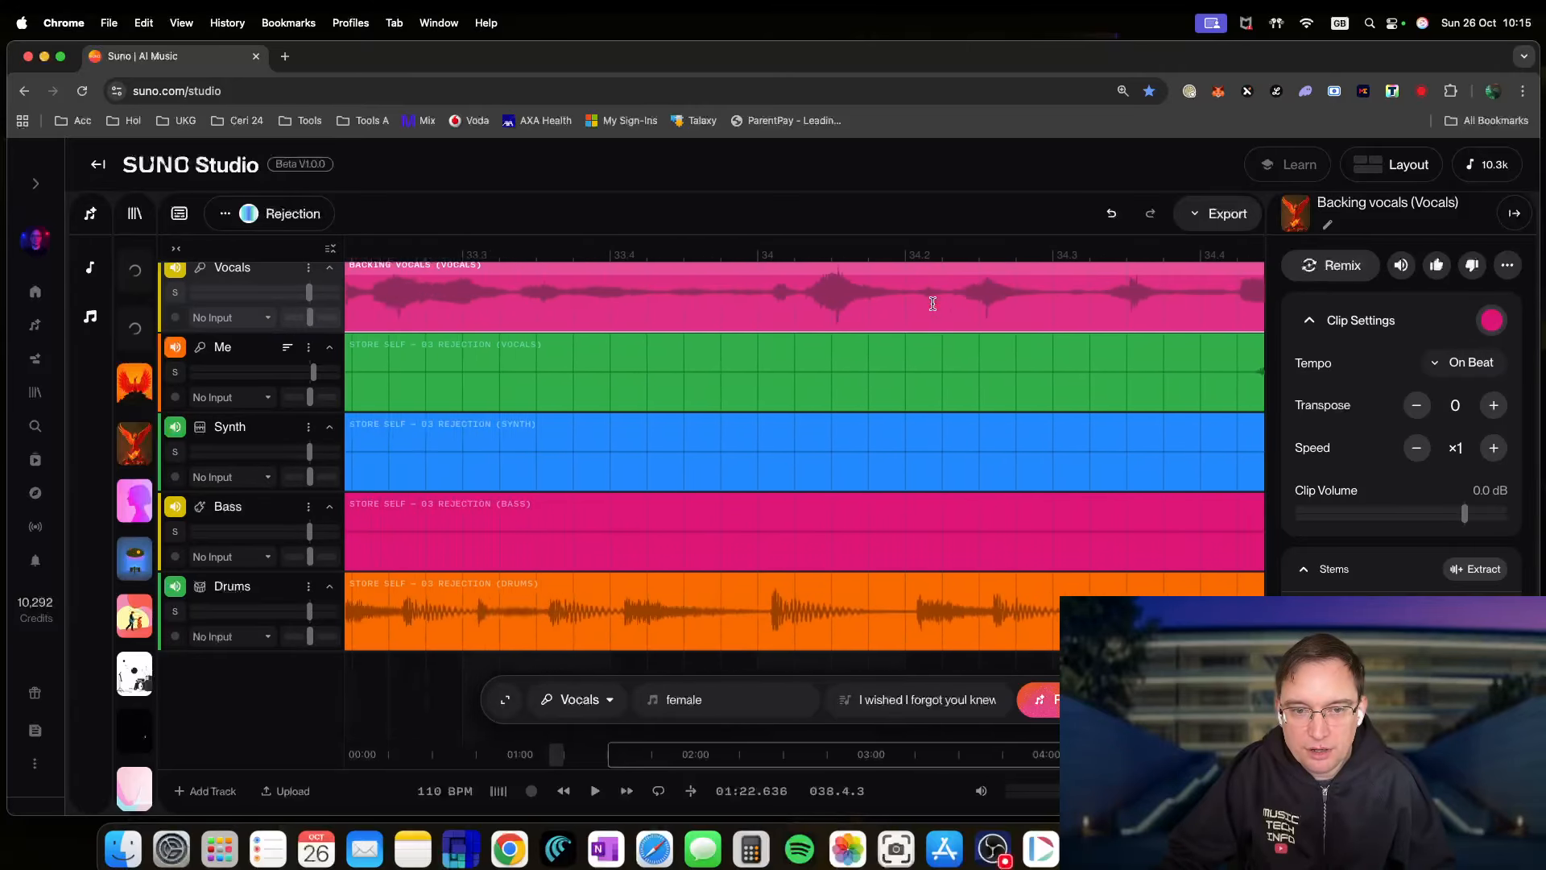
- Select the Backing vocals clip, play from about bar 36.4, and stop playback past 01:27
click(574, 277)
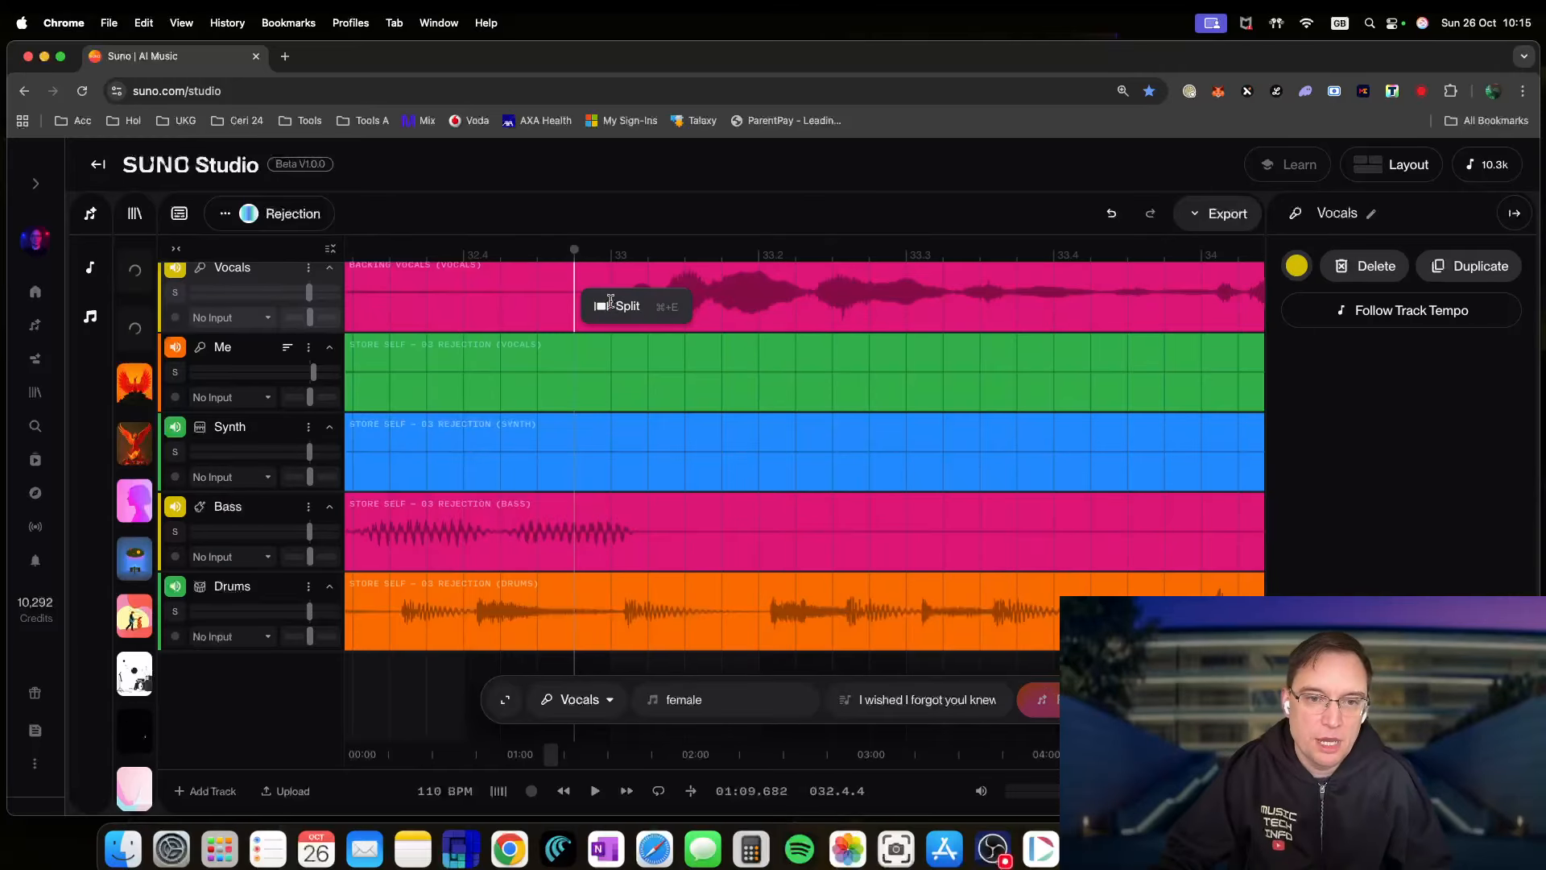
scroll(964, 309, right, 8)
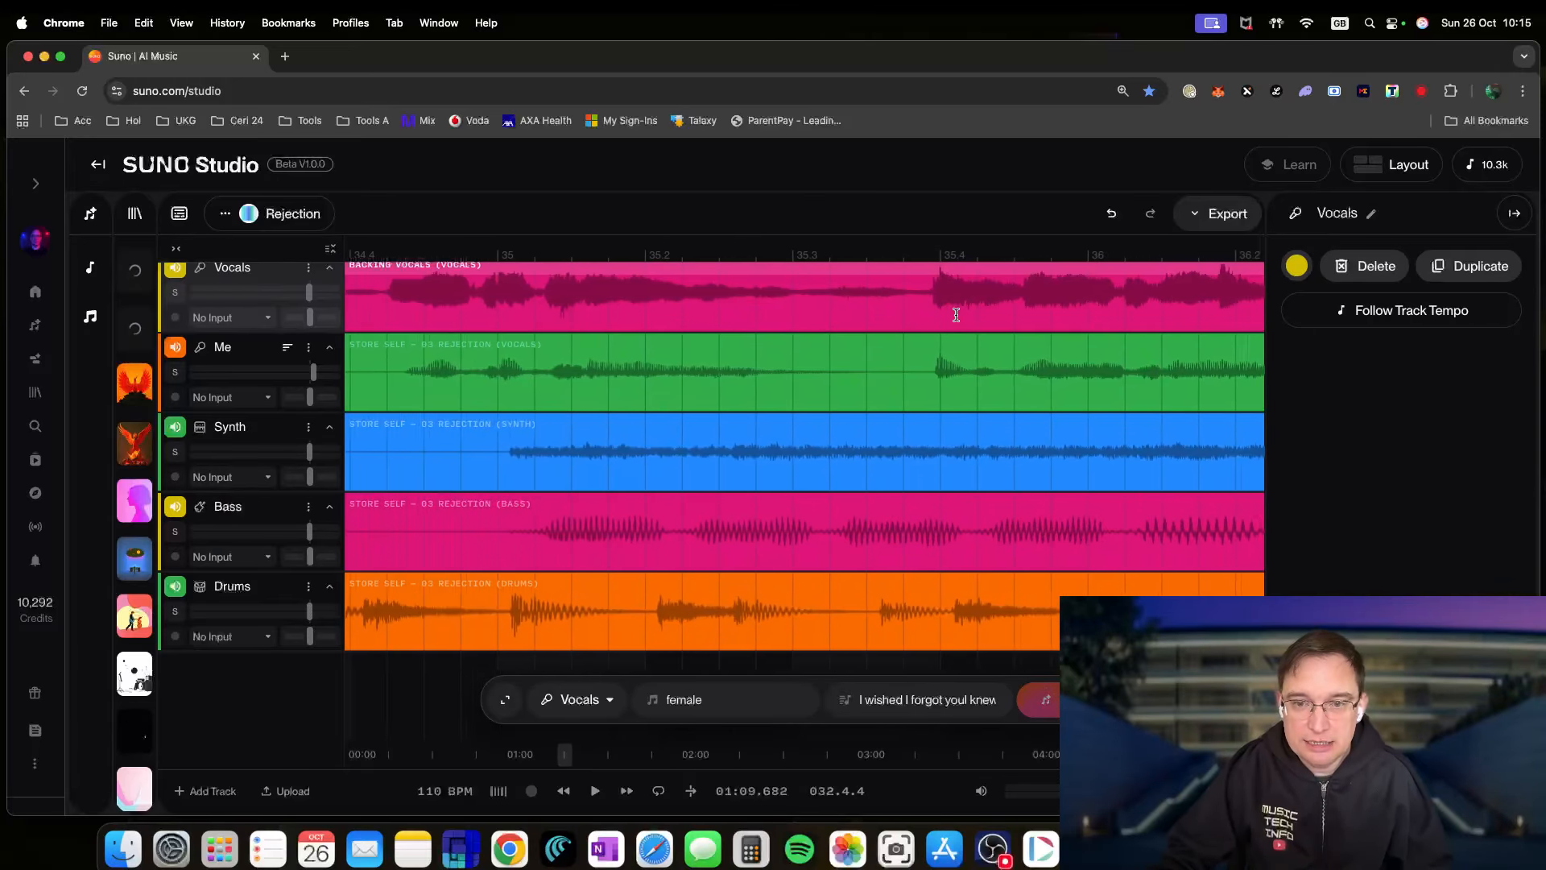
scroll(954, 315, right, 3)
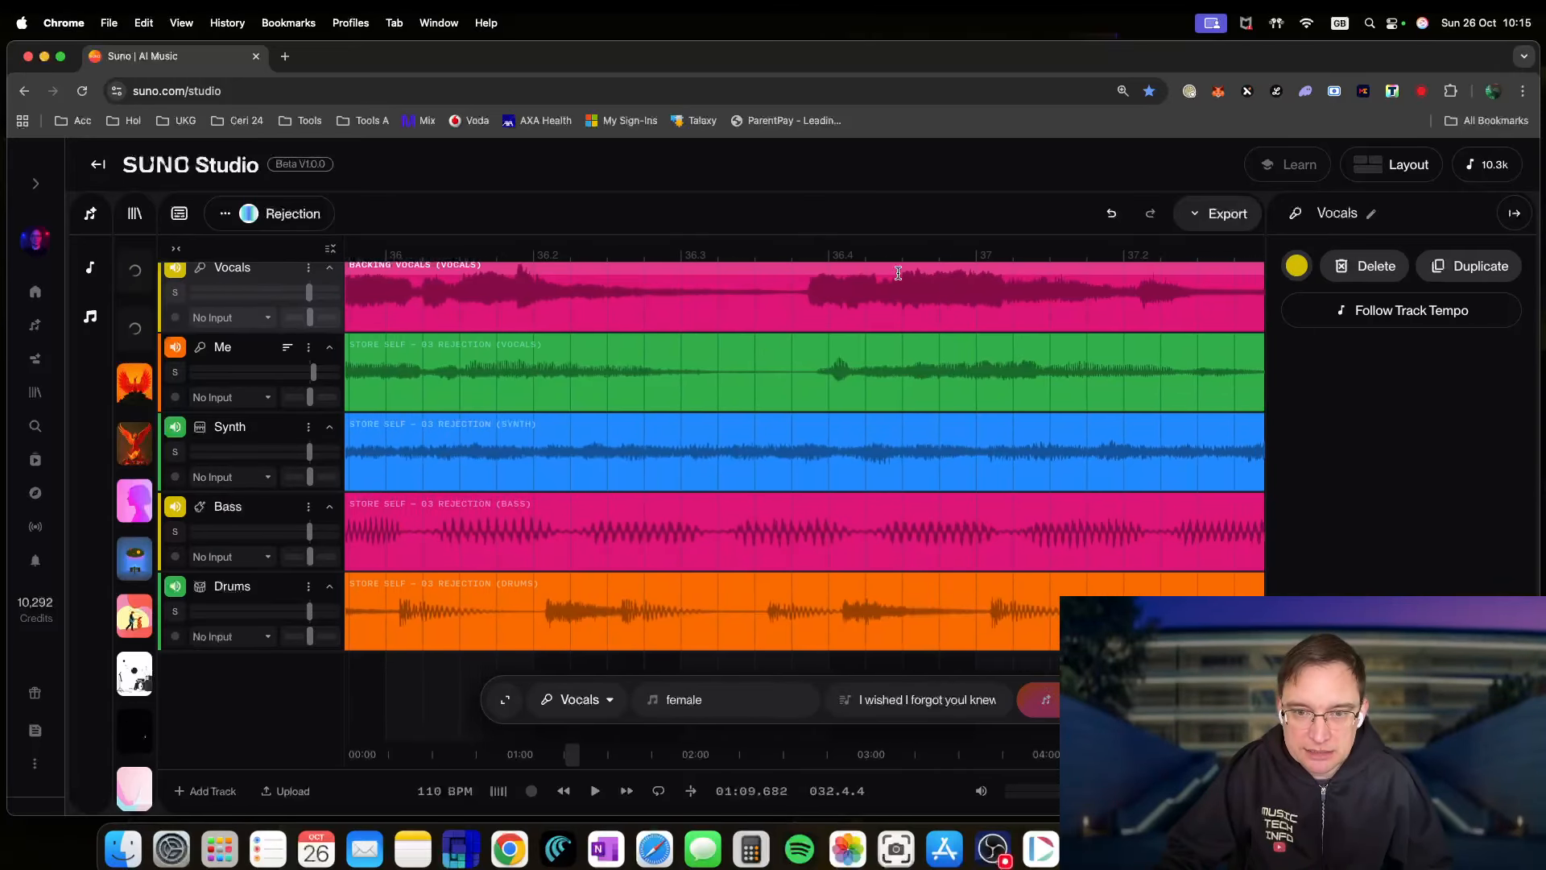
click(850, 270)
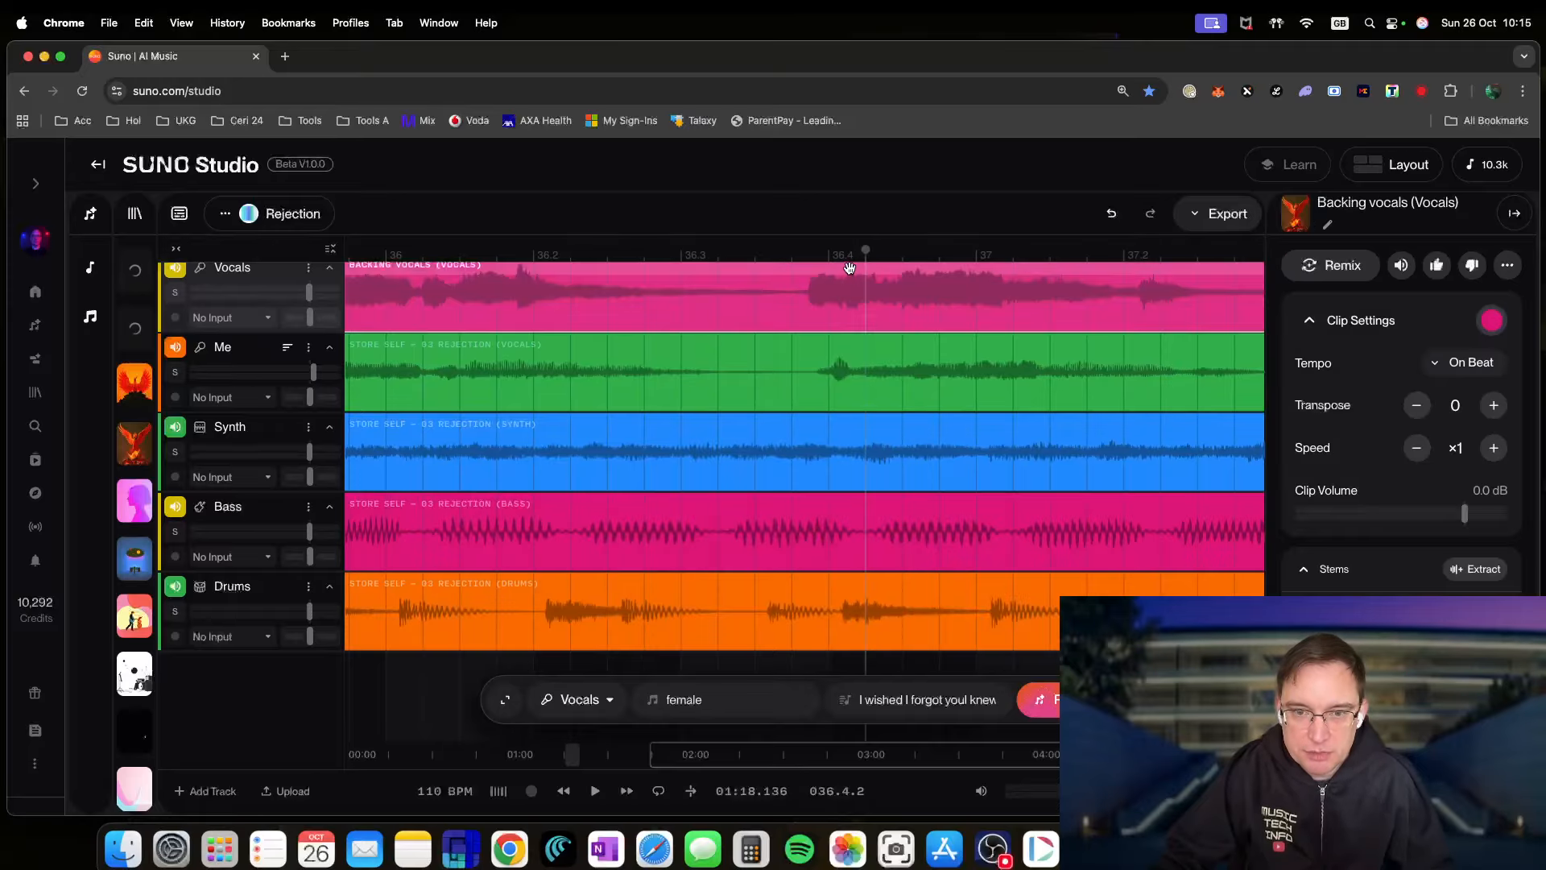
click(733, 255)
key(space)
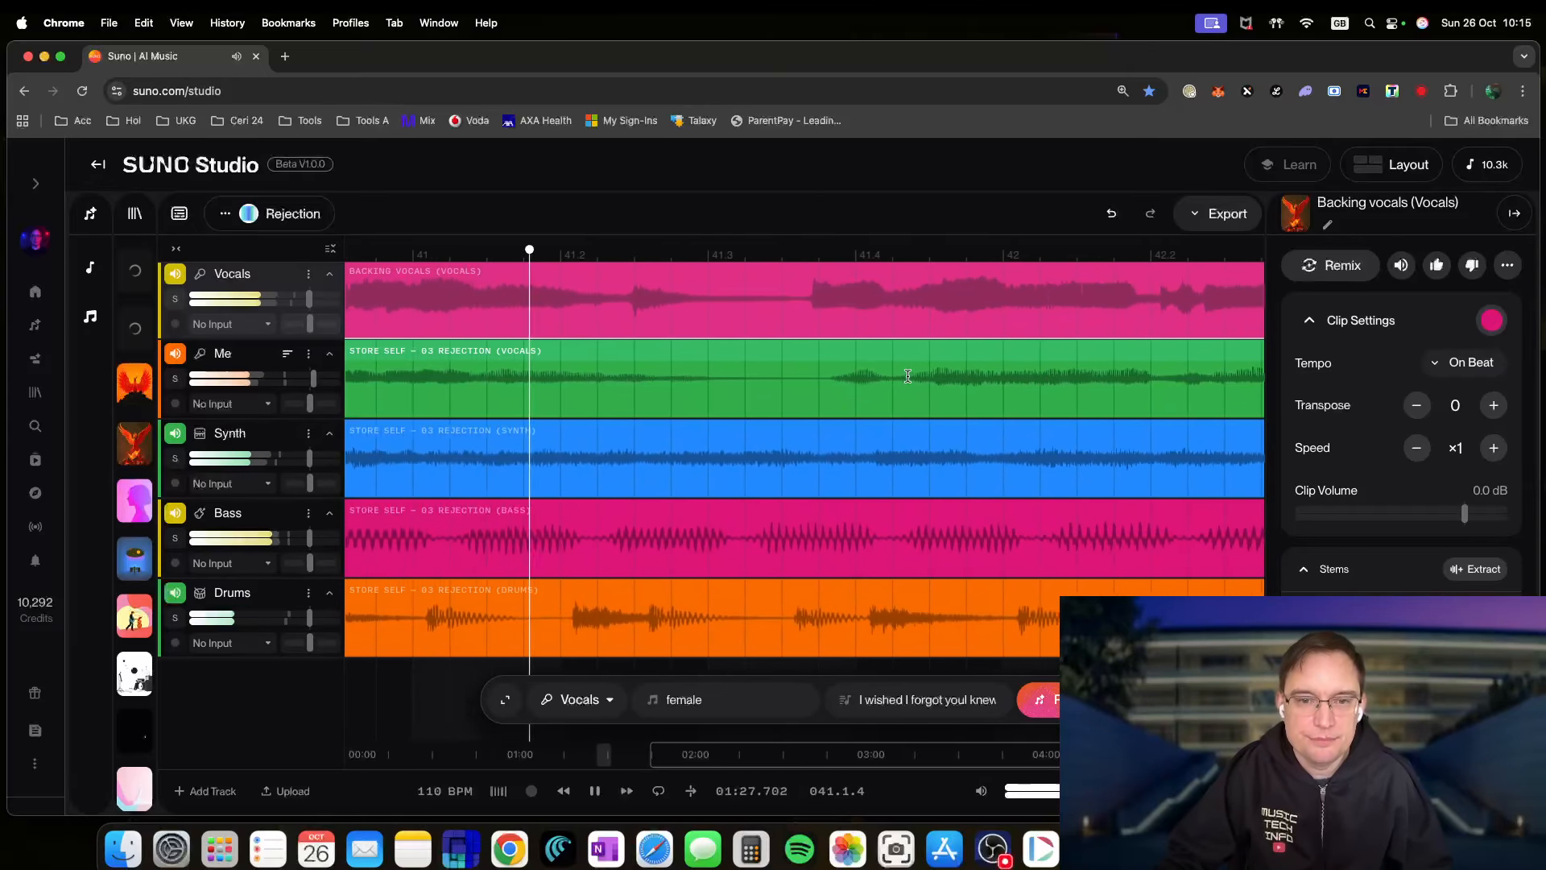
key(space)
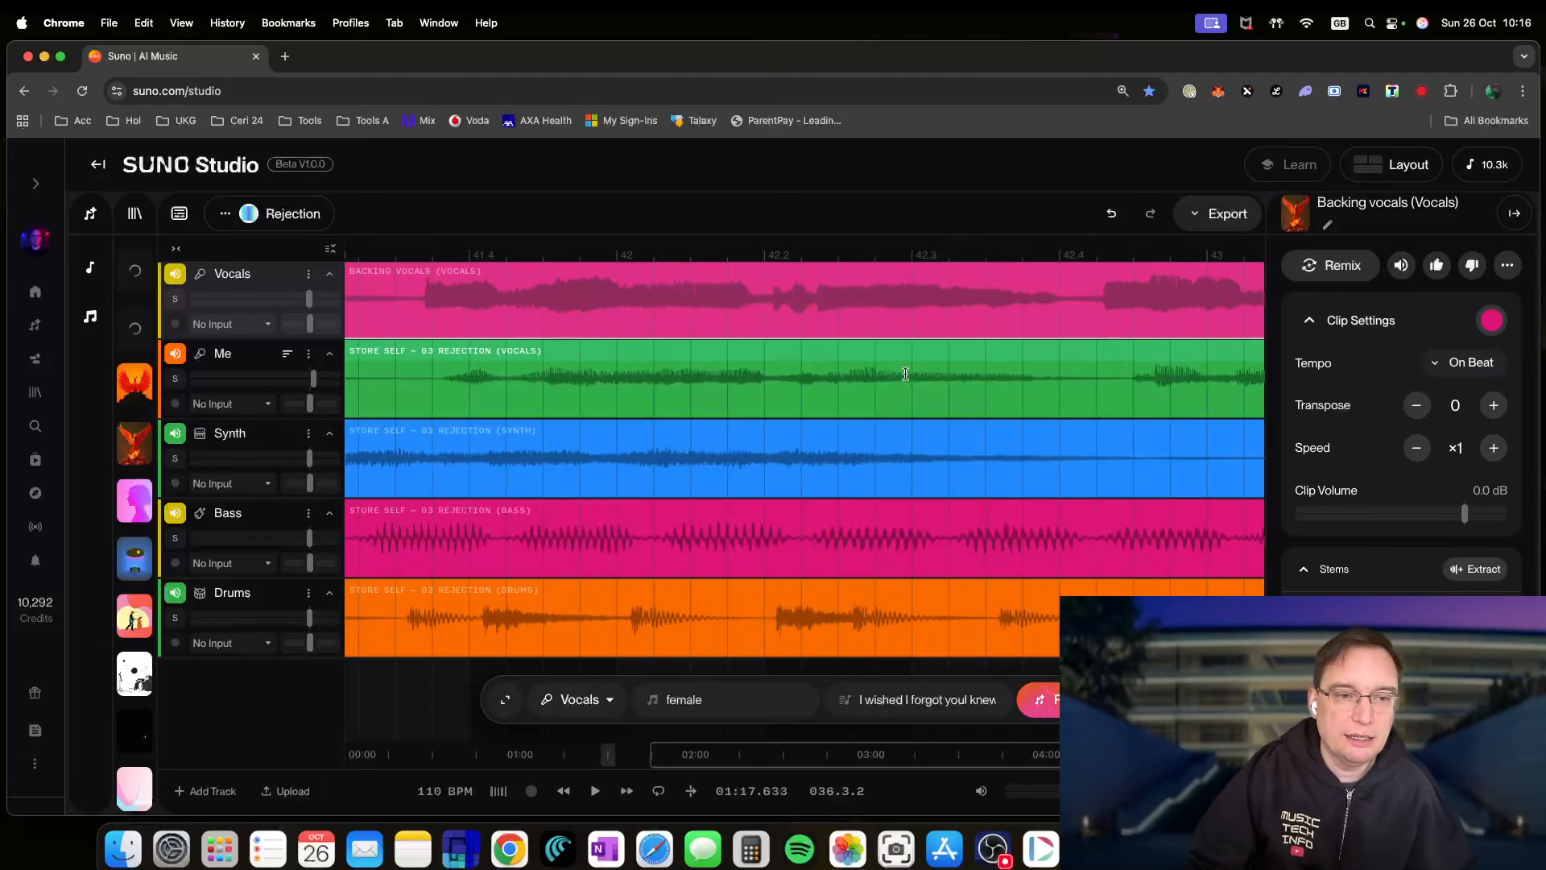
- Rename the project from 'Rejection' to 'Rejection v1' through its options menu
click(309, 224)
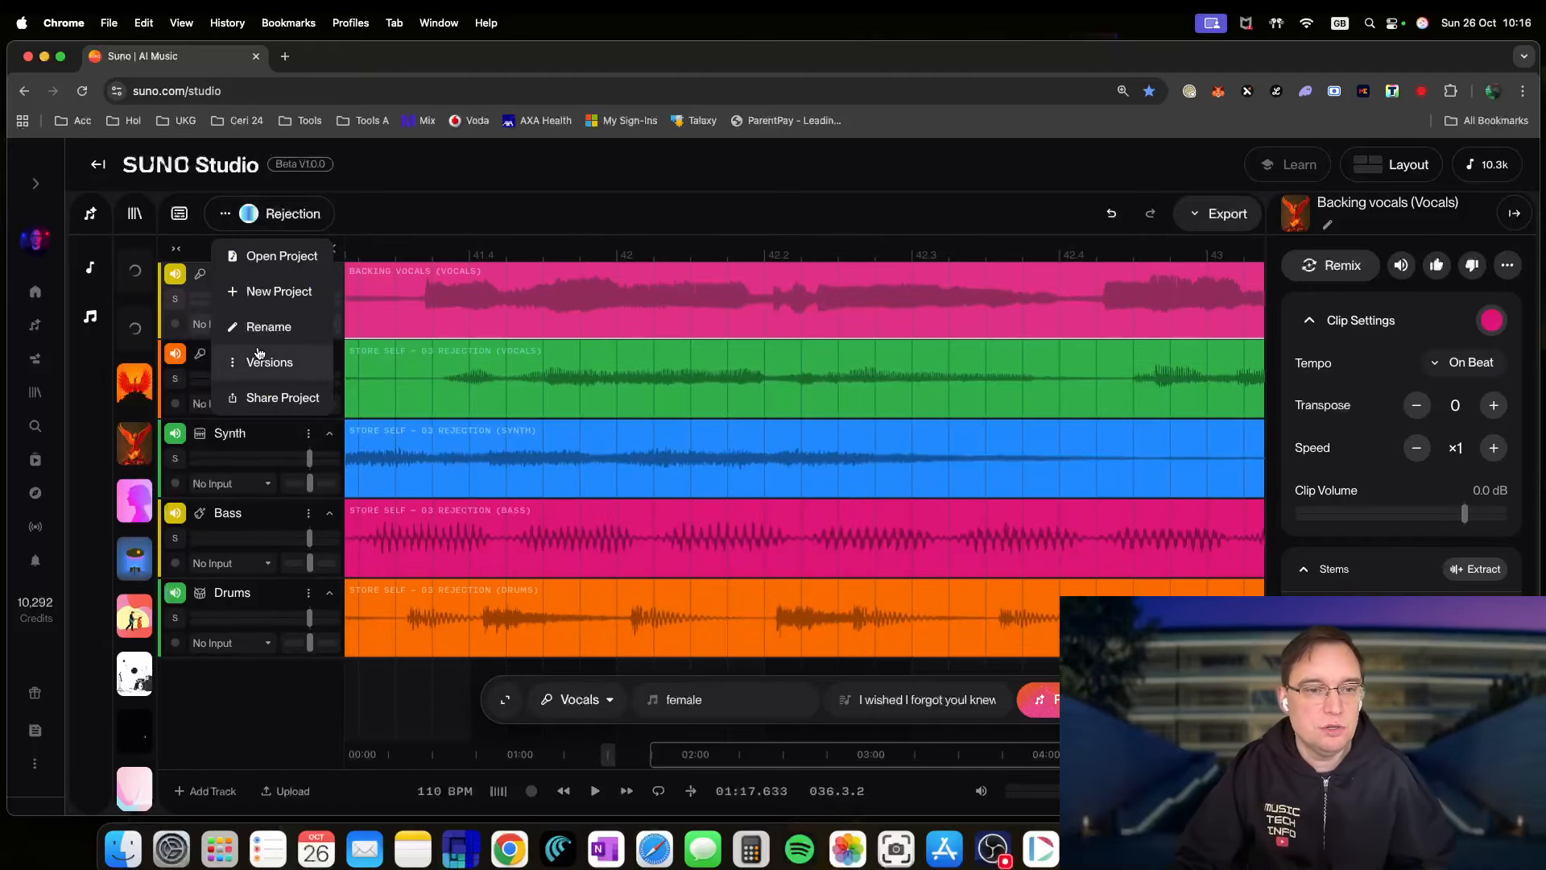
click(269, 326)
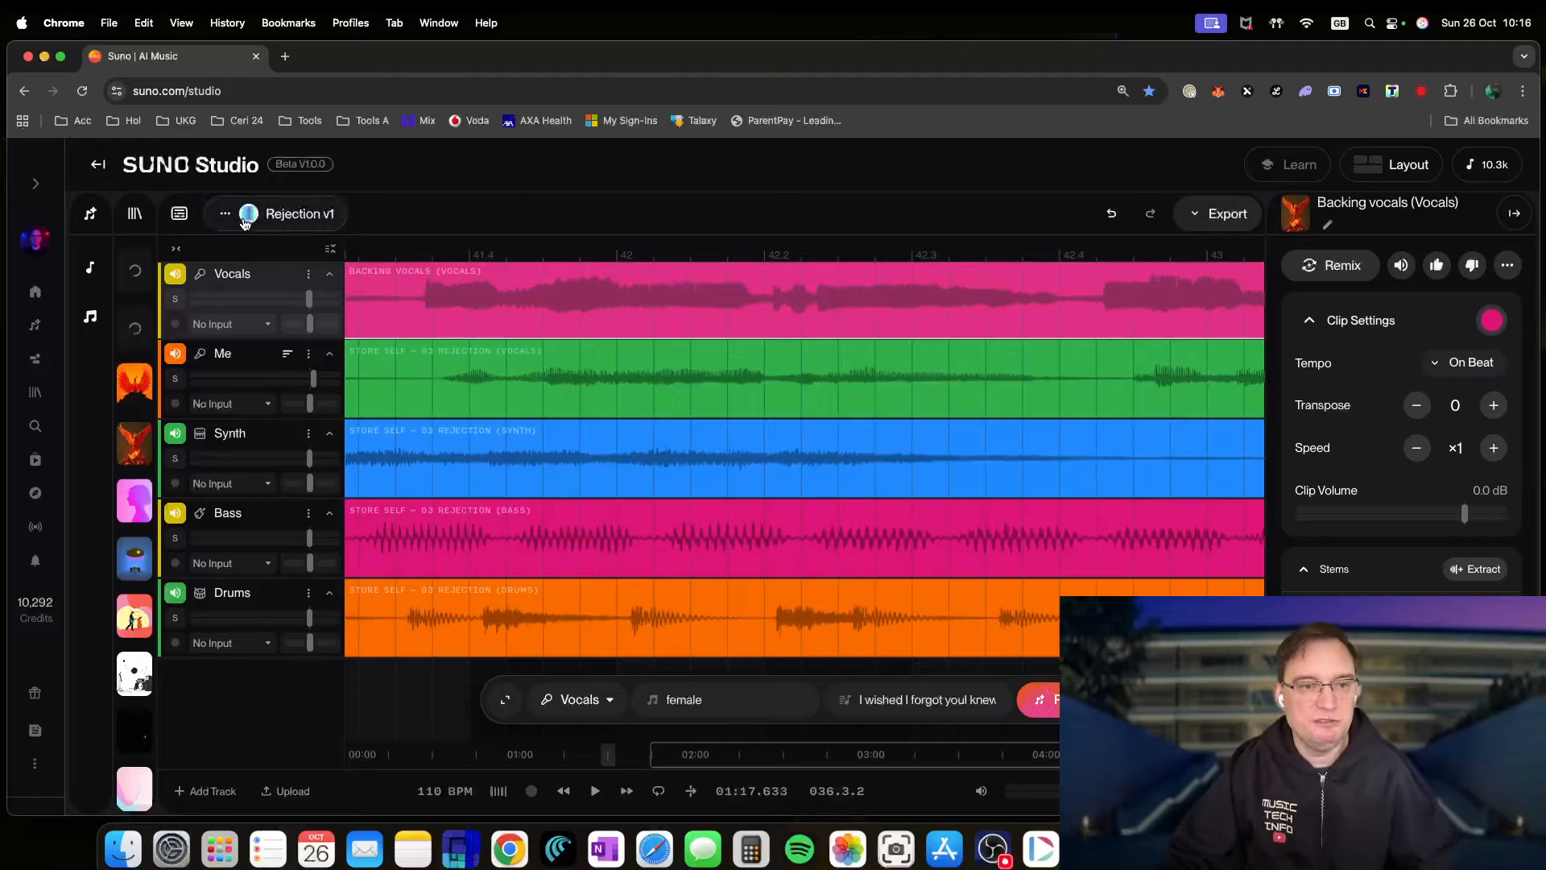
click(225, 215)
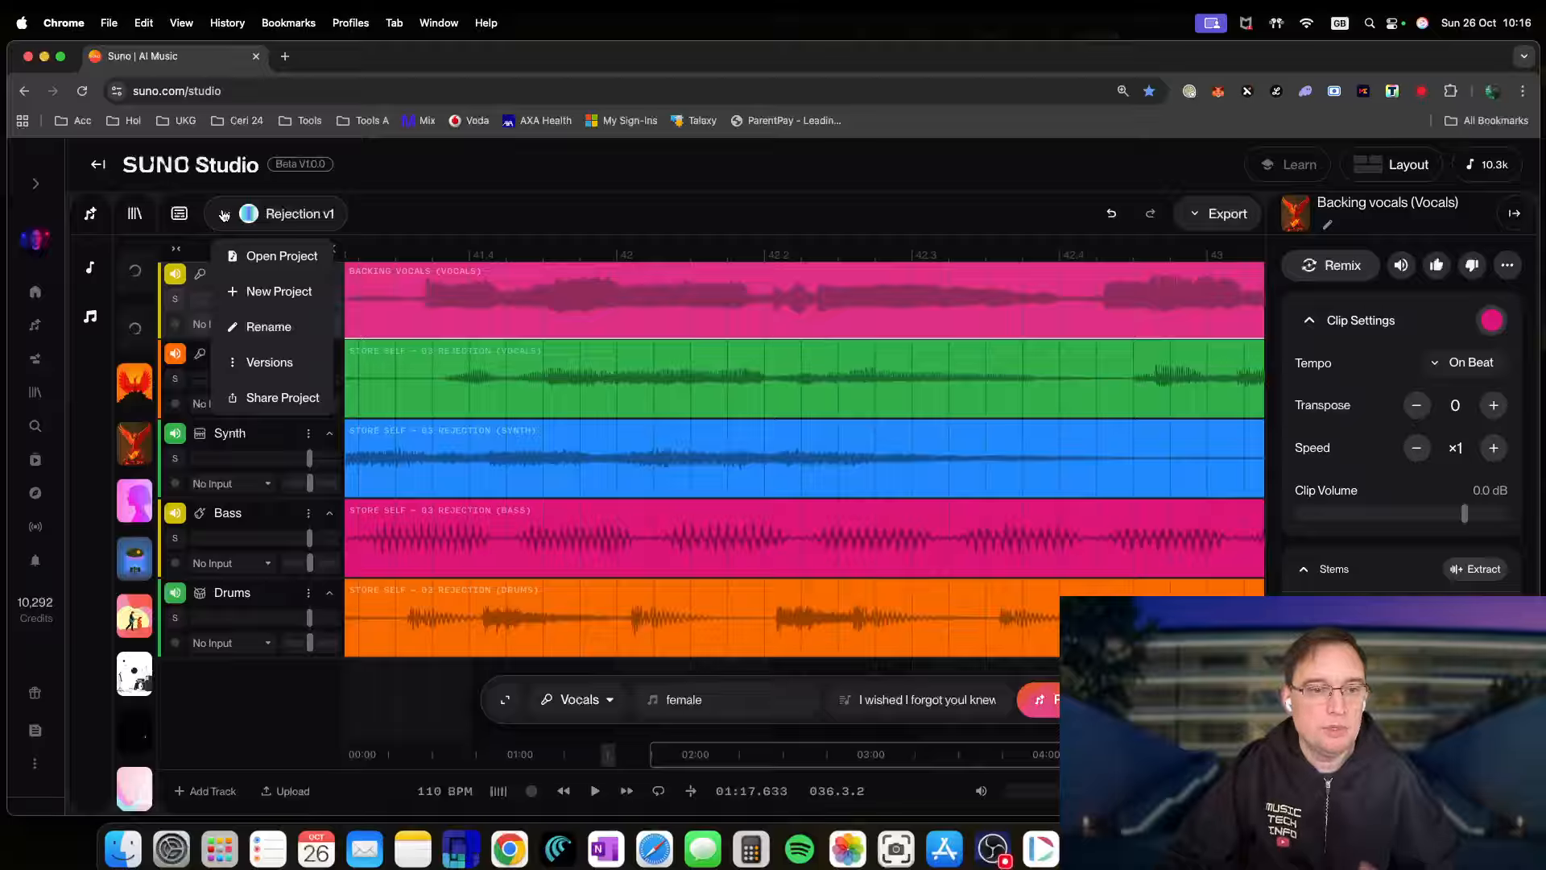
click(225, 215)
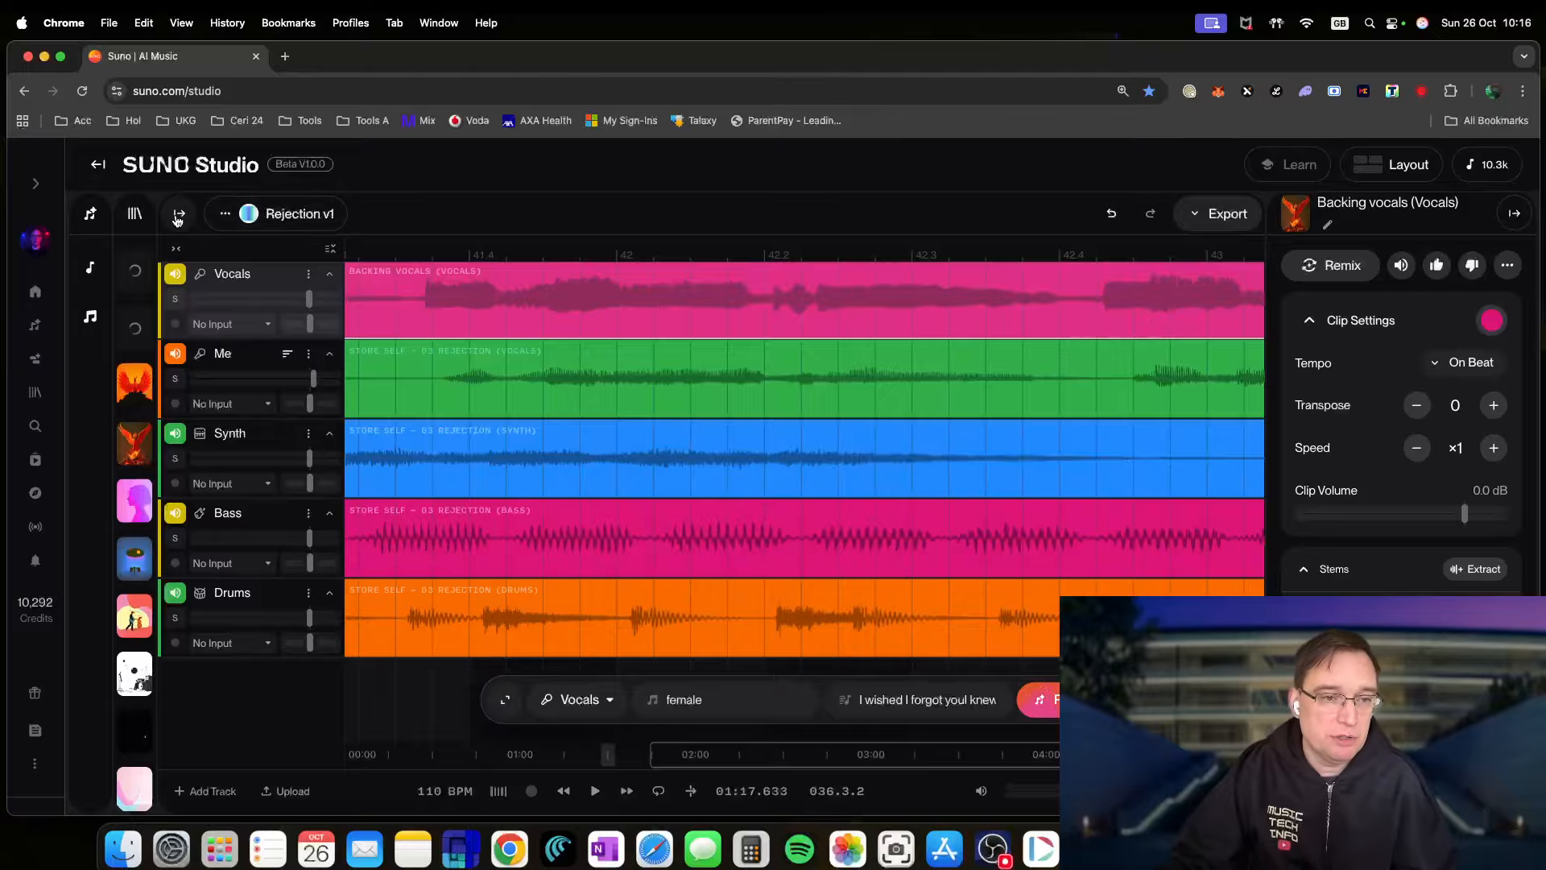
- Open the workspace song library beside the timeline, then collapse it to widen the timeline
click(179, 216)
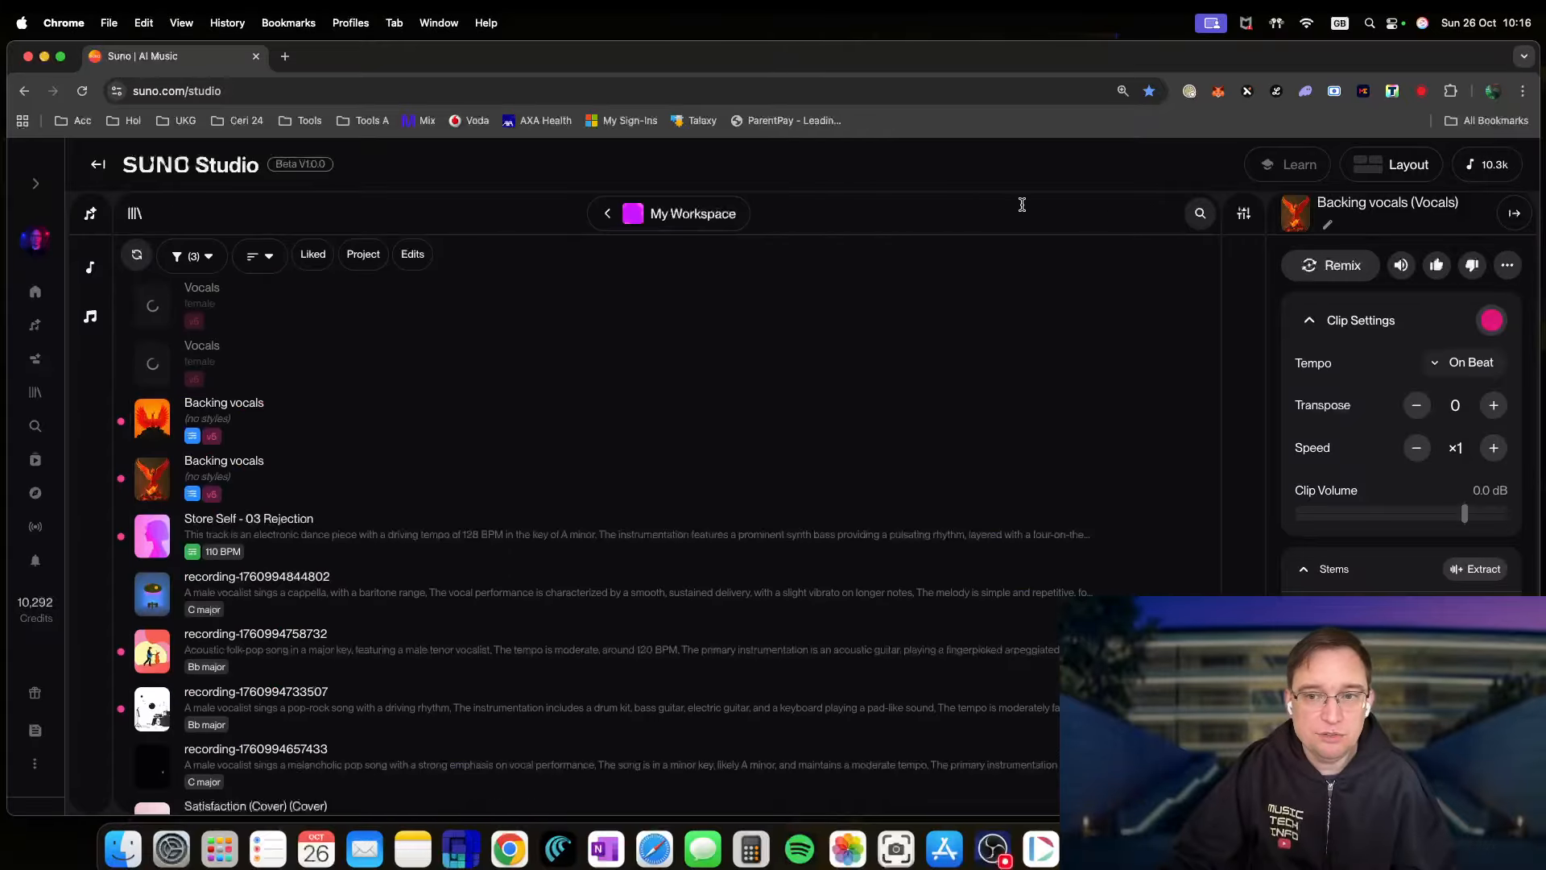
click(1242, 213)
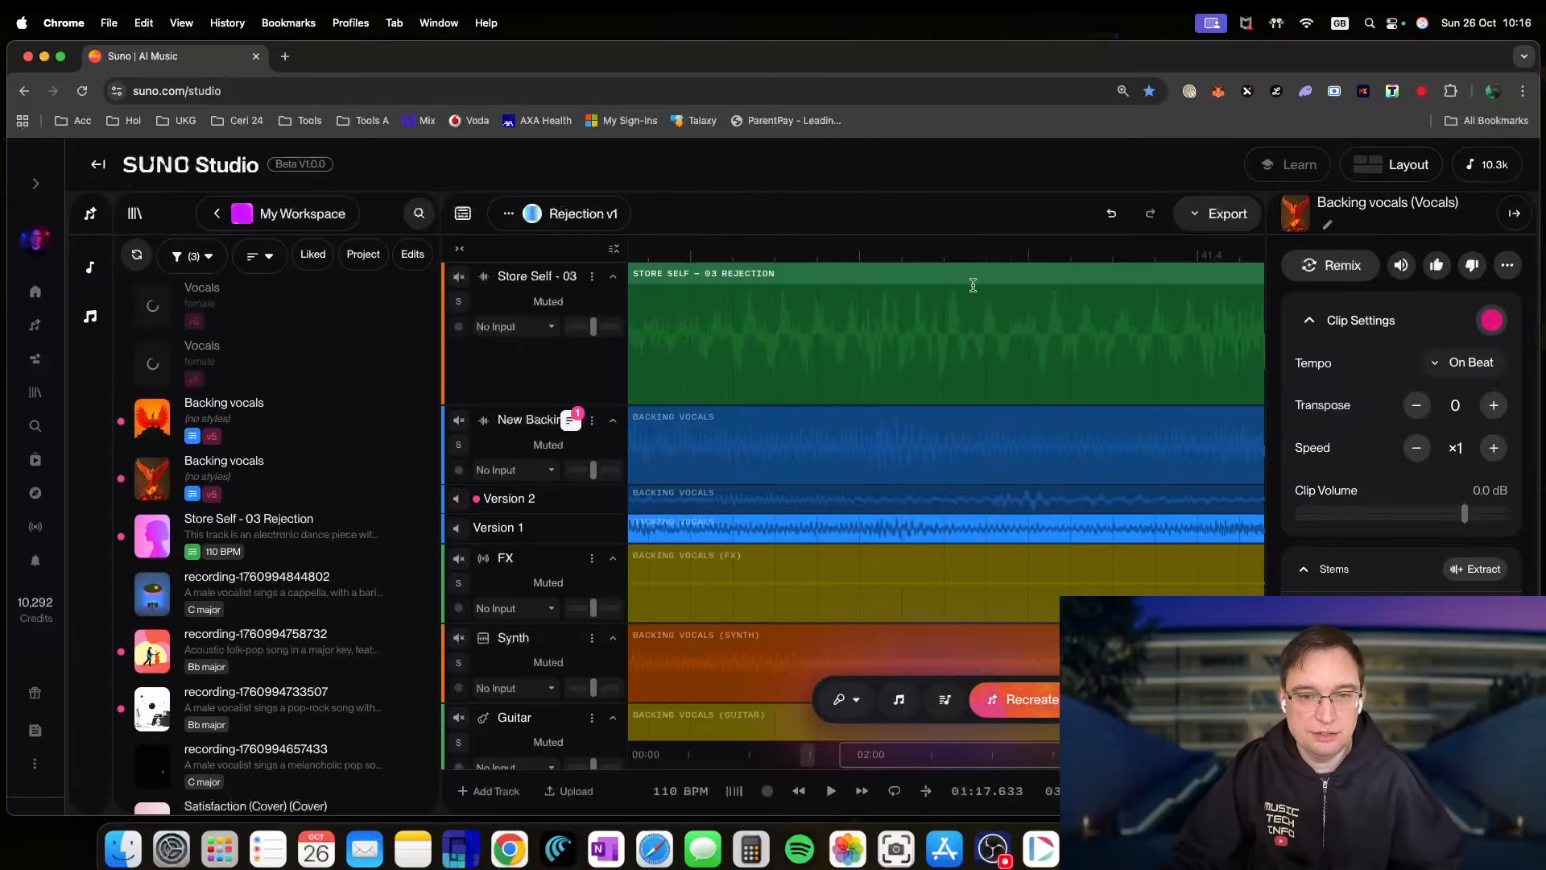
drag(442, 327, 446, 328)
scroll(645, 541, down, 6)
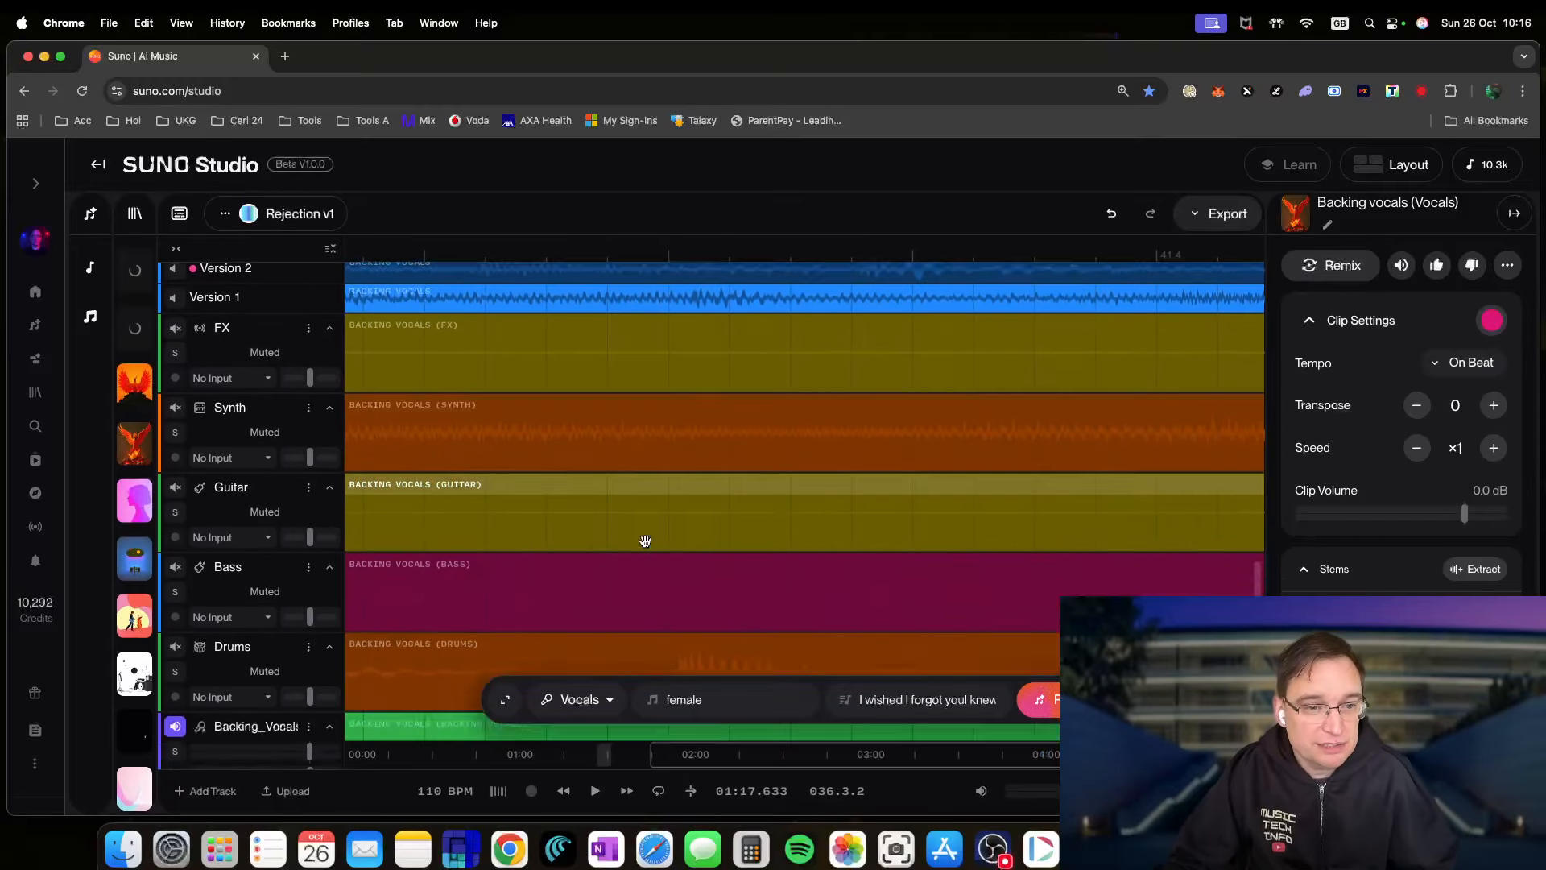
scroll(645, 541, down, 5)
scroll(645, 541, up, 6)
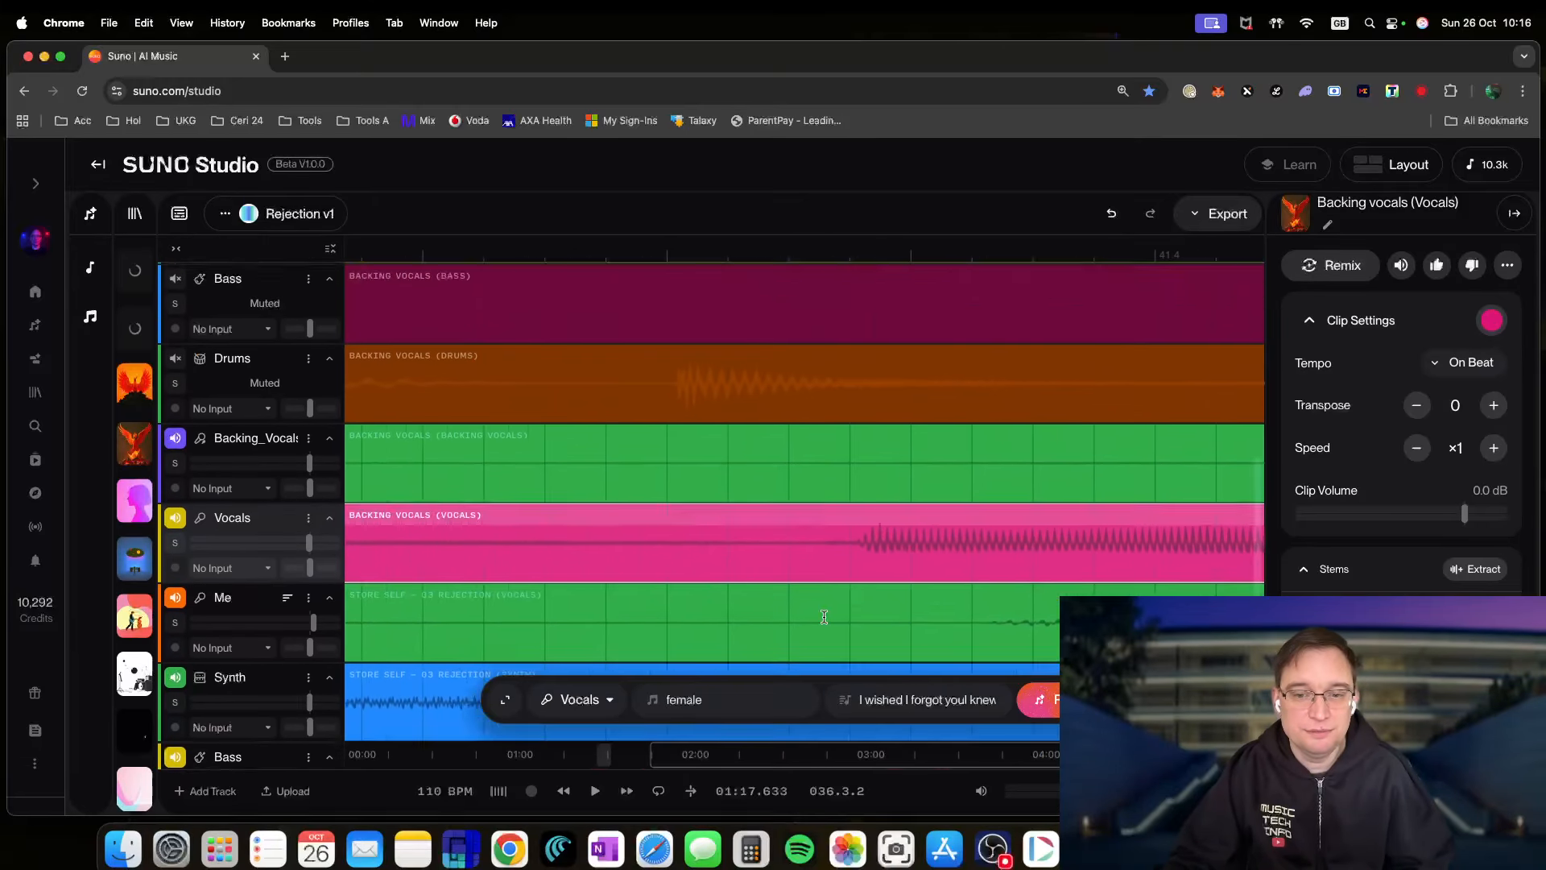
scroll(684, 531, down, 5)
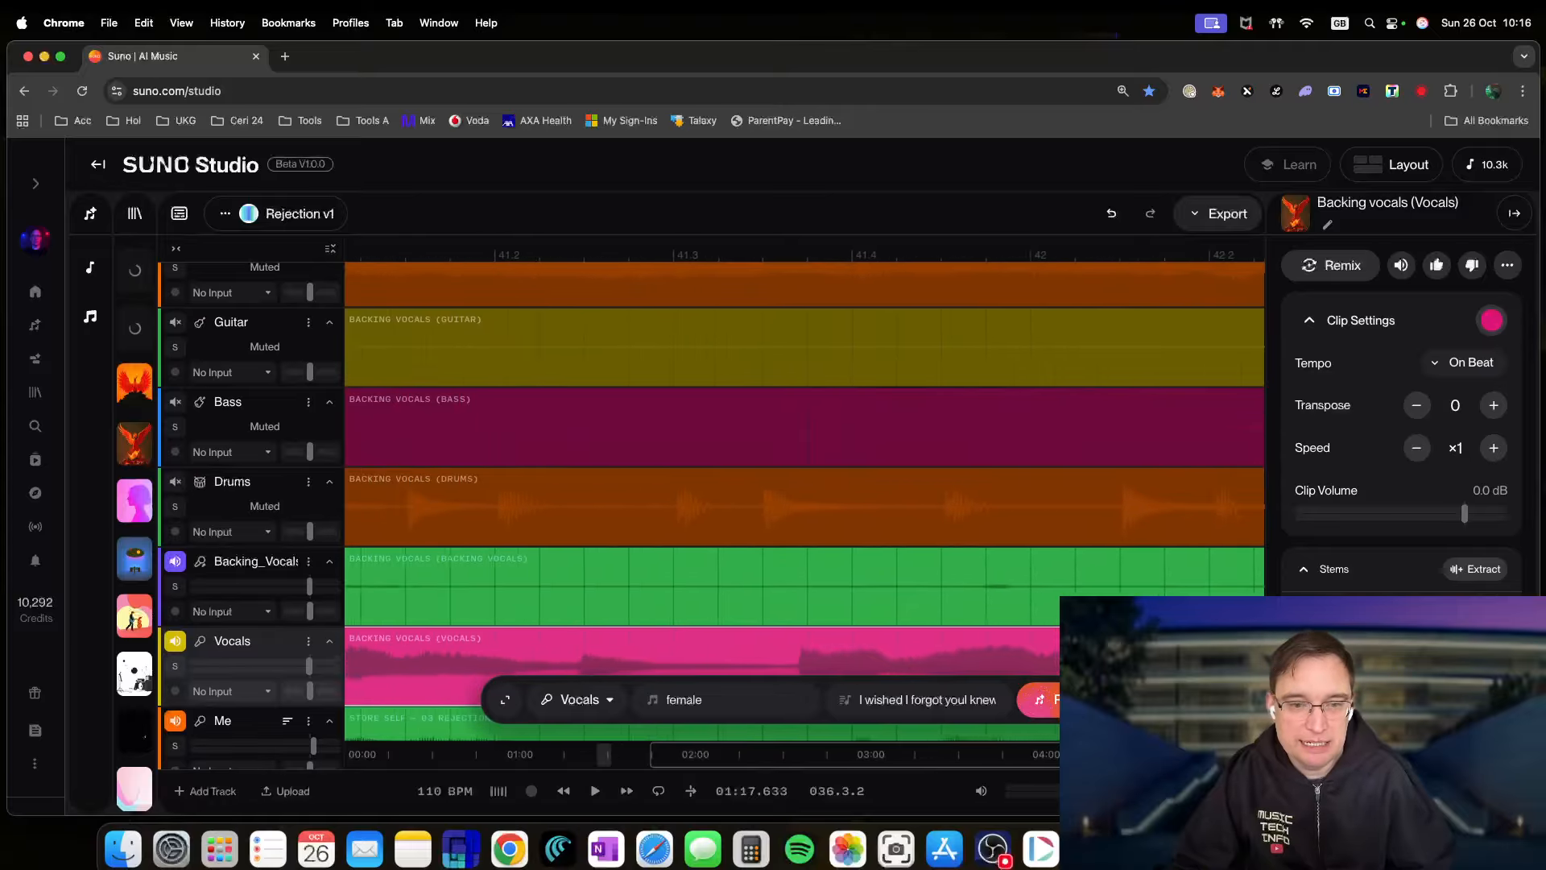
scroll(545, 515, down, 10)
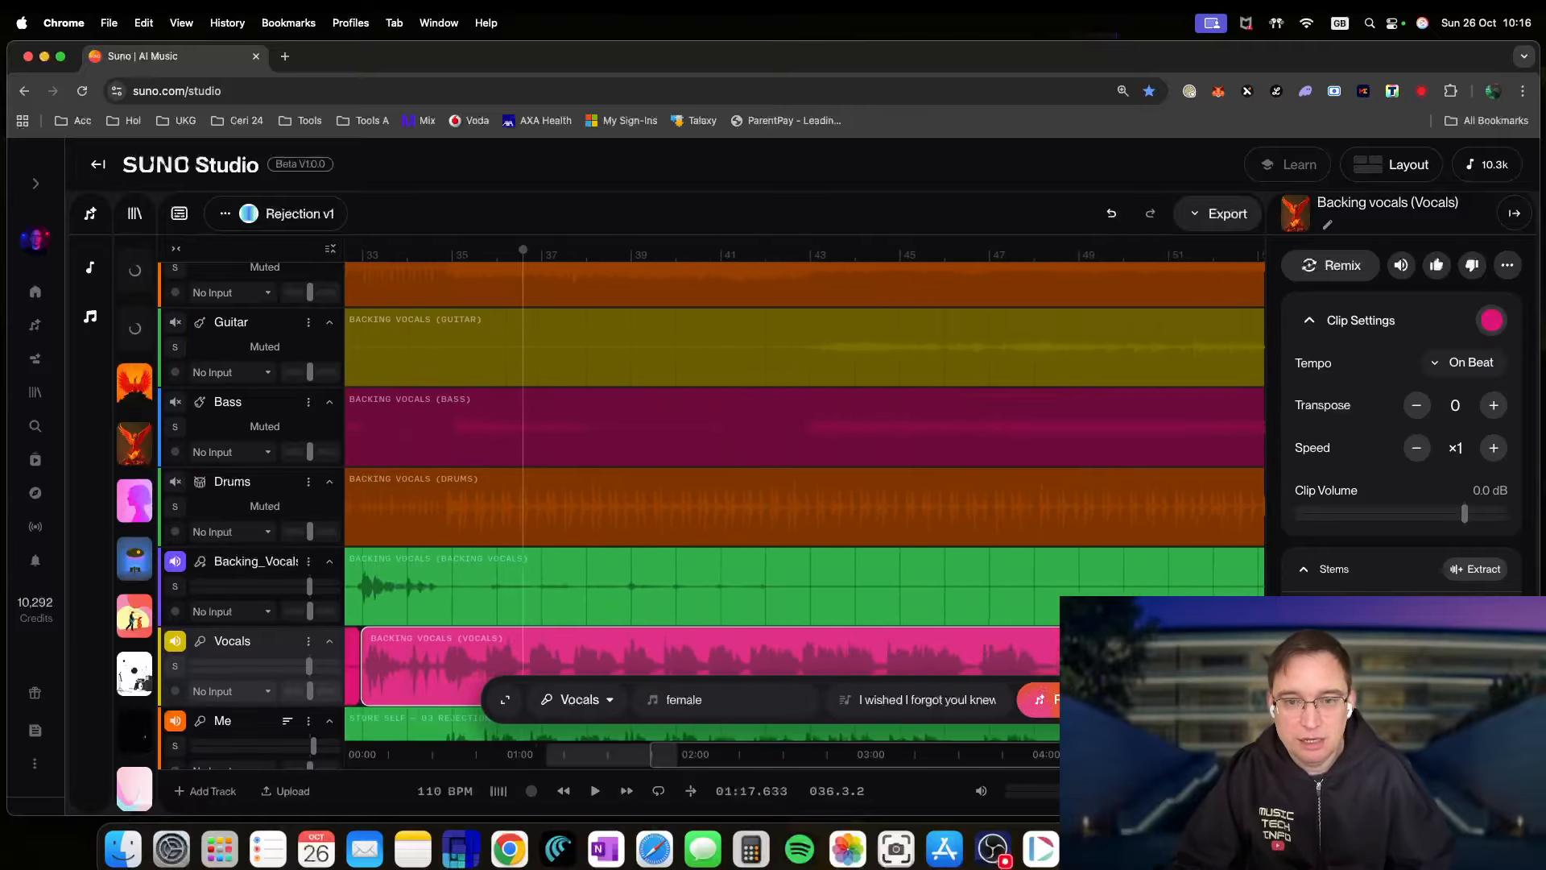
scroll(545, 516, down, 10)
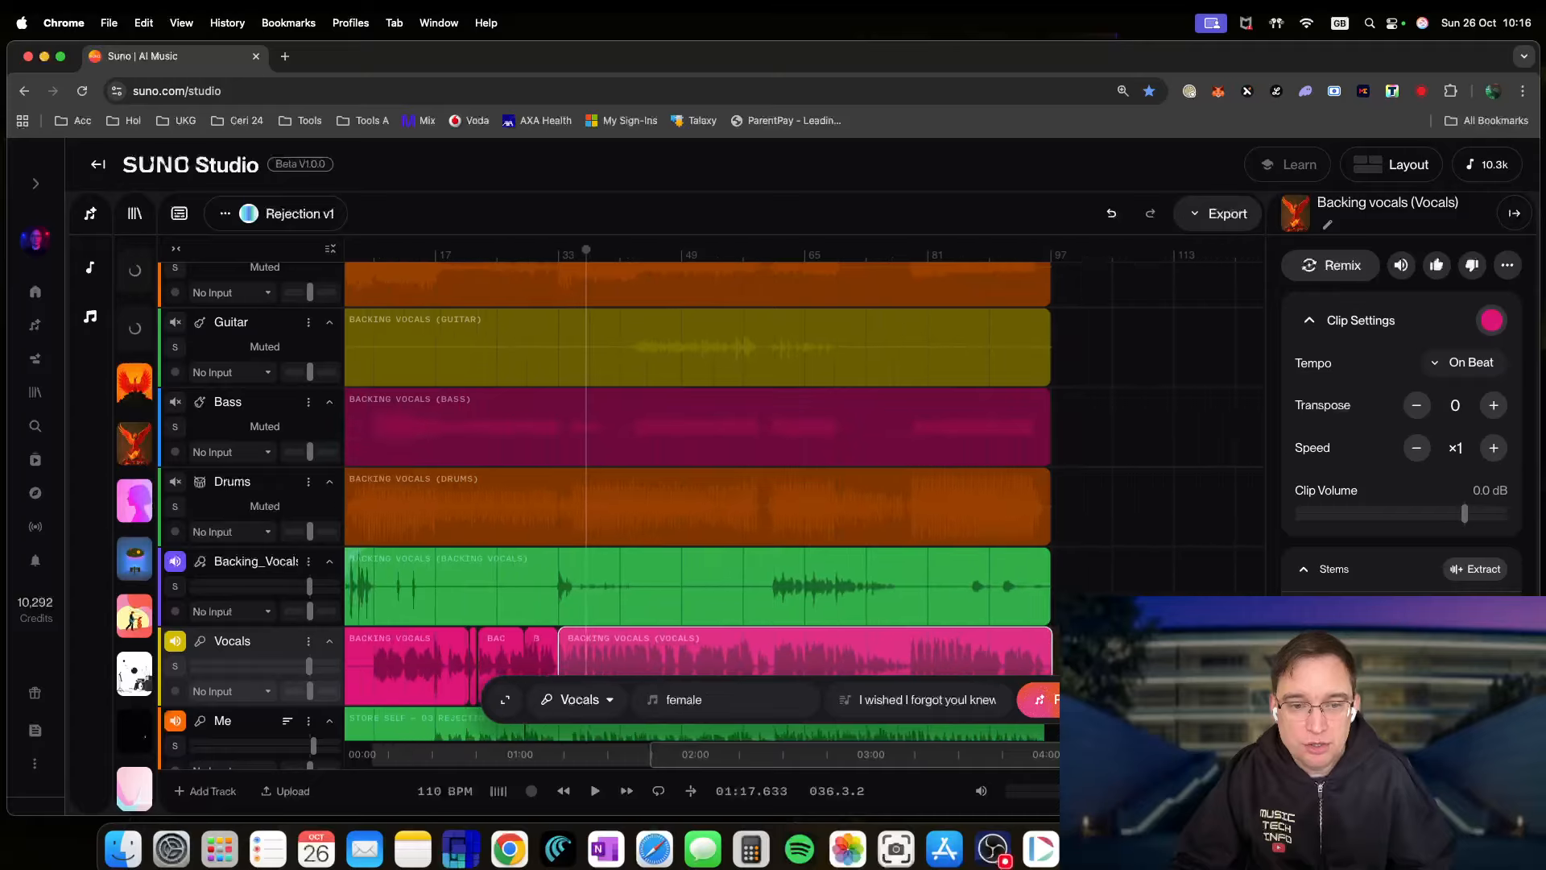
scroll(821, 661, down, 2)
scroll(822, 655, down, 6)
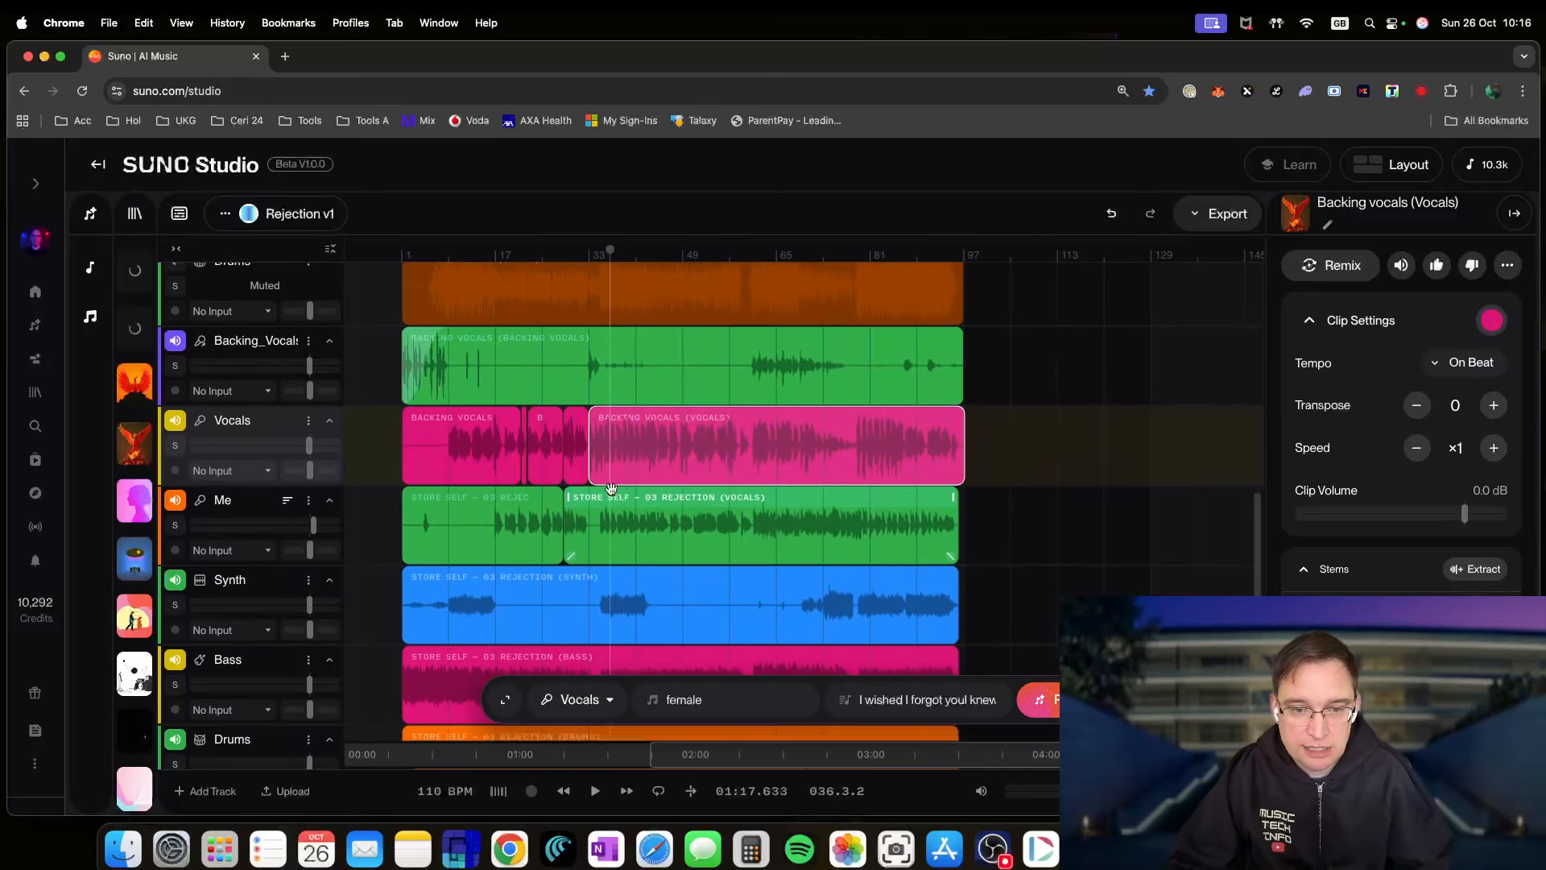
scroll(491, 453, up, 4)
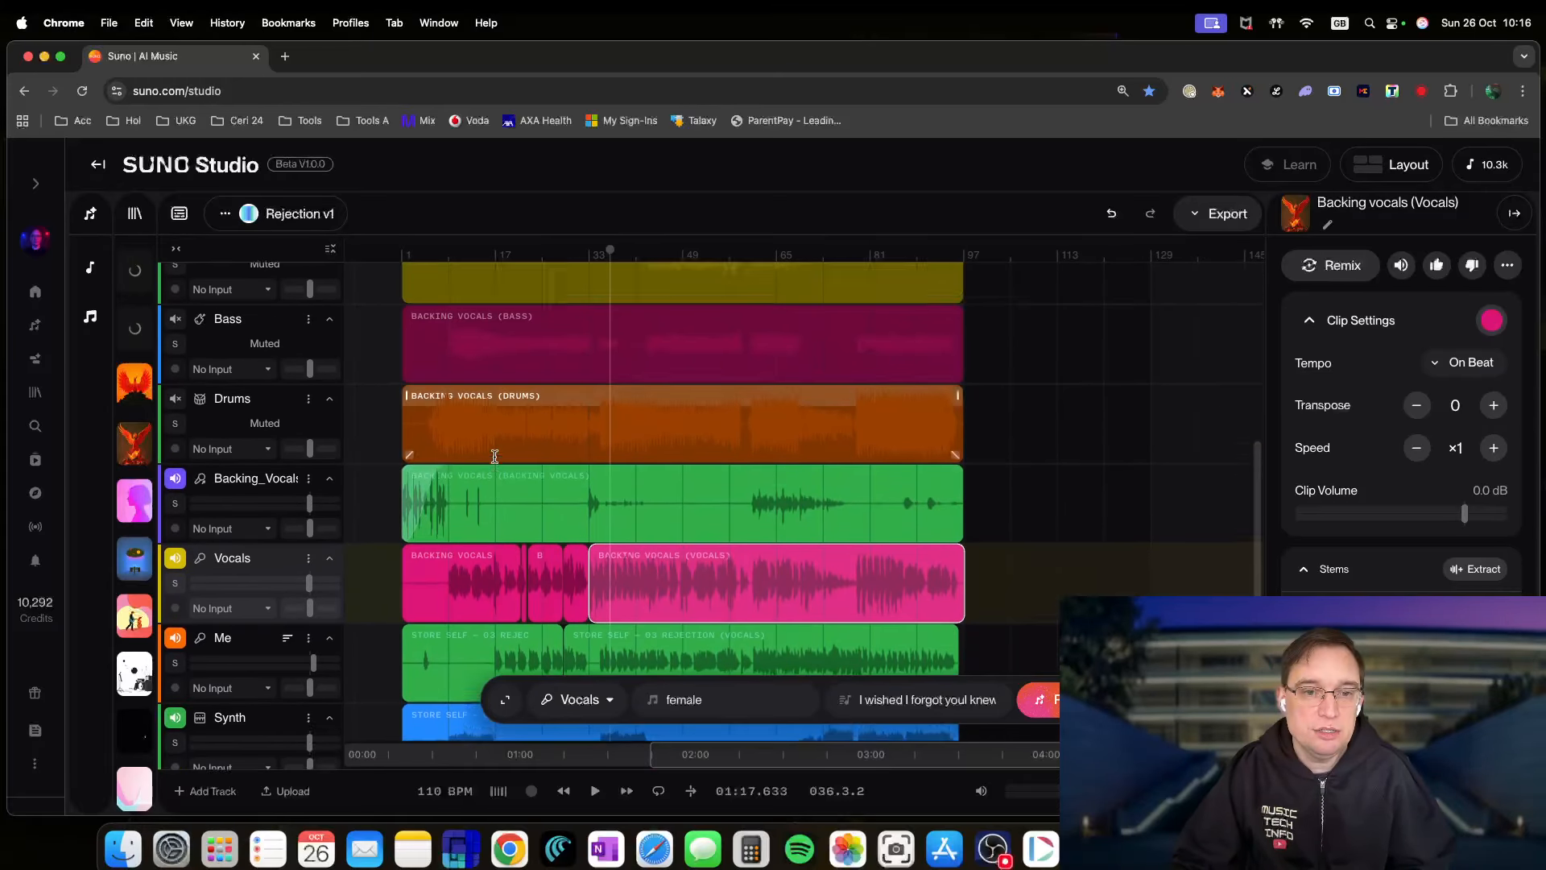
scroll(515, 641, up, 6)
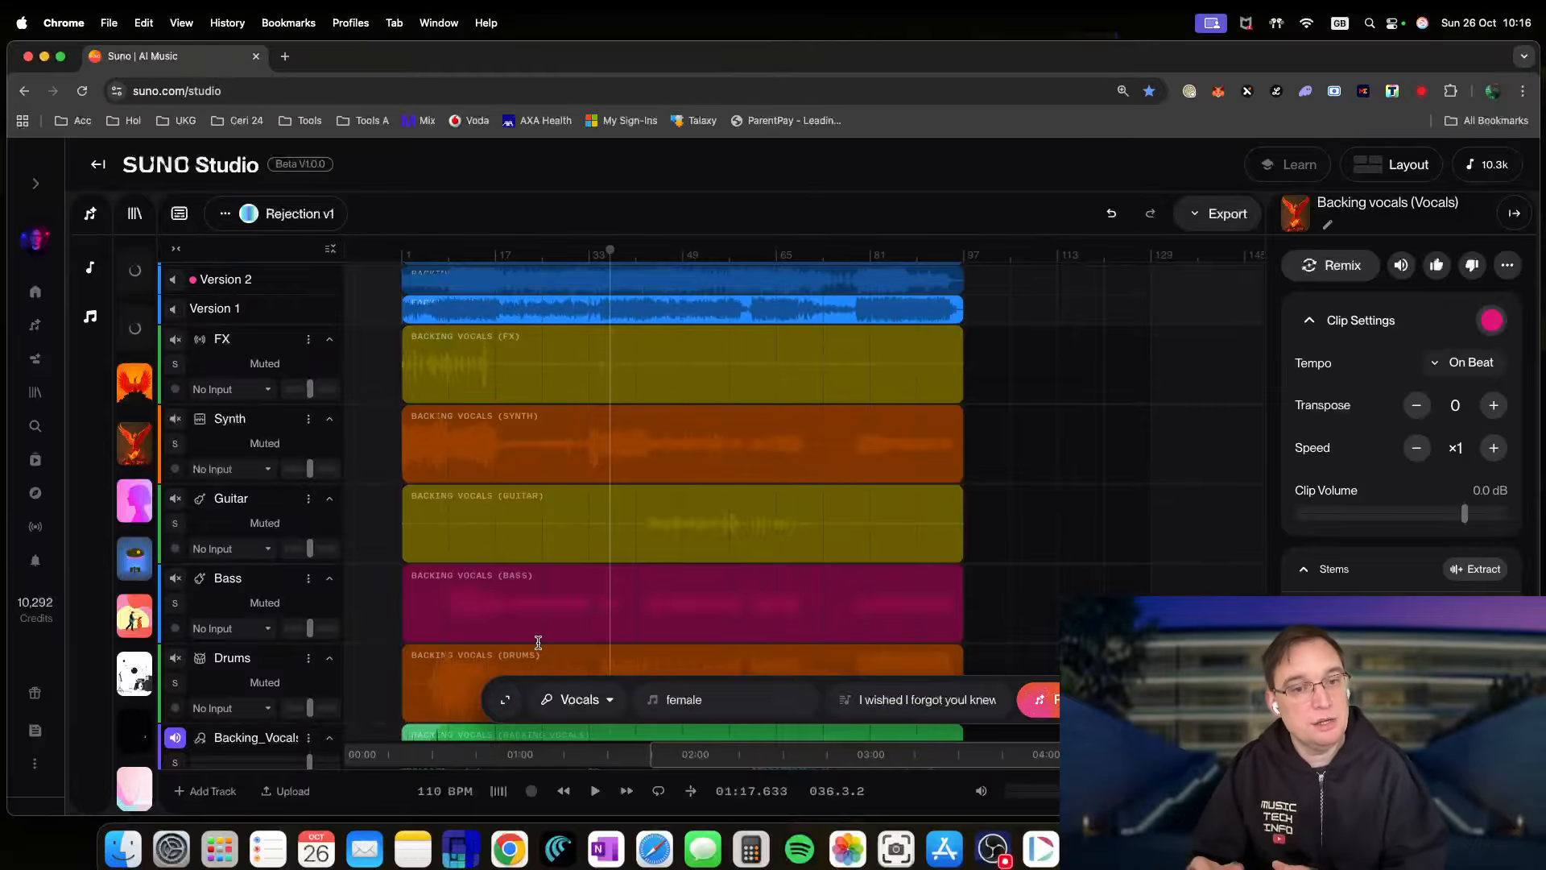
scroll(547, 515, up, 5)
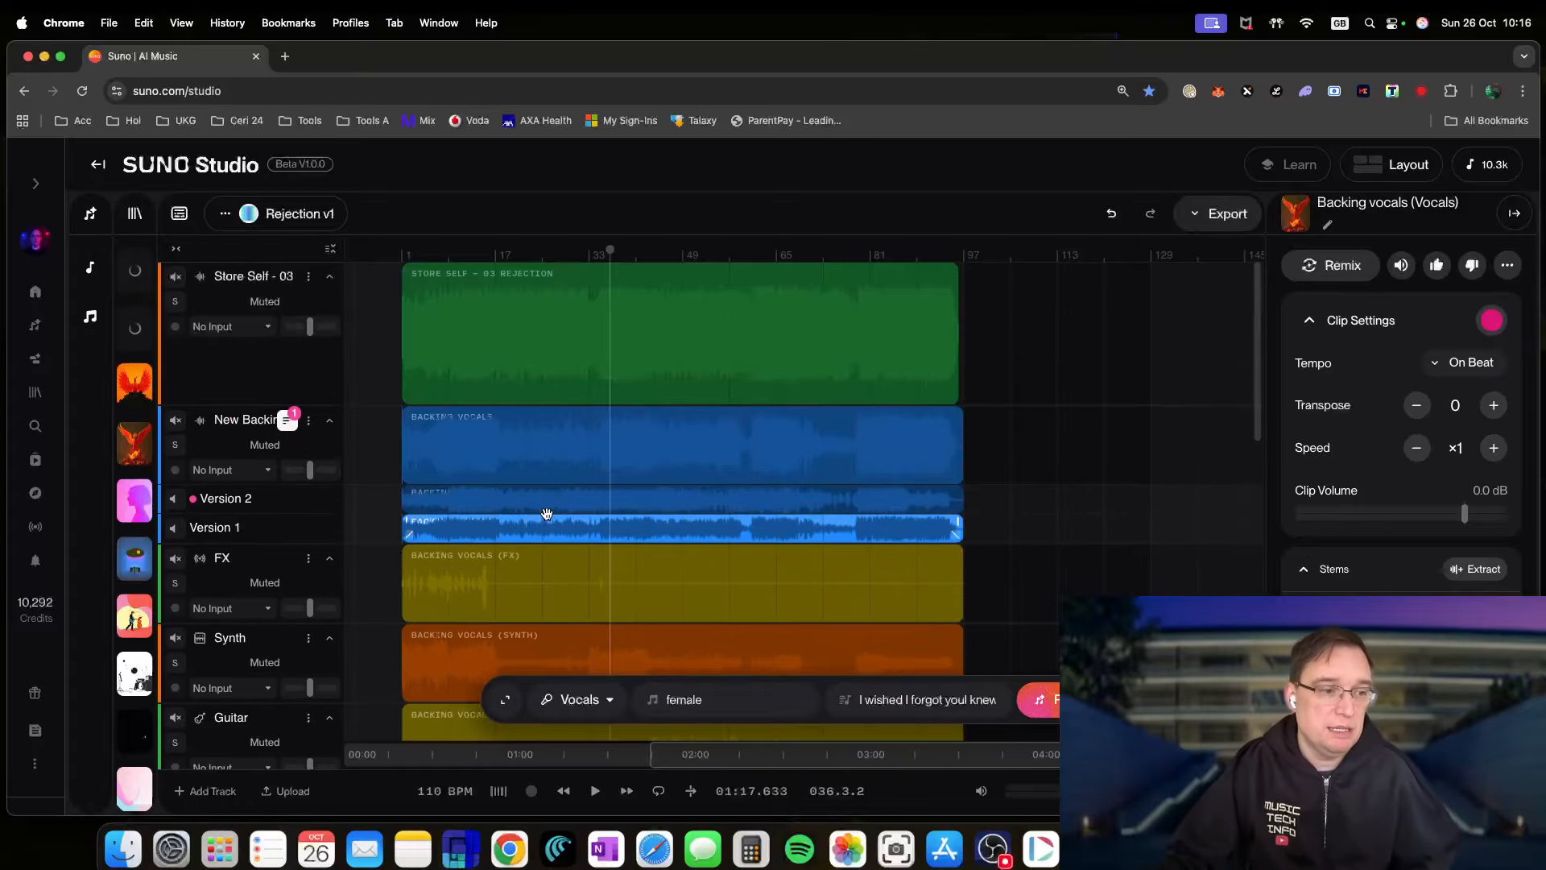
scroll(489, 590, down, 5)
scroll(489, 590, down, 10)
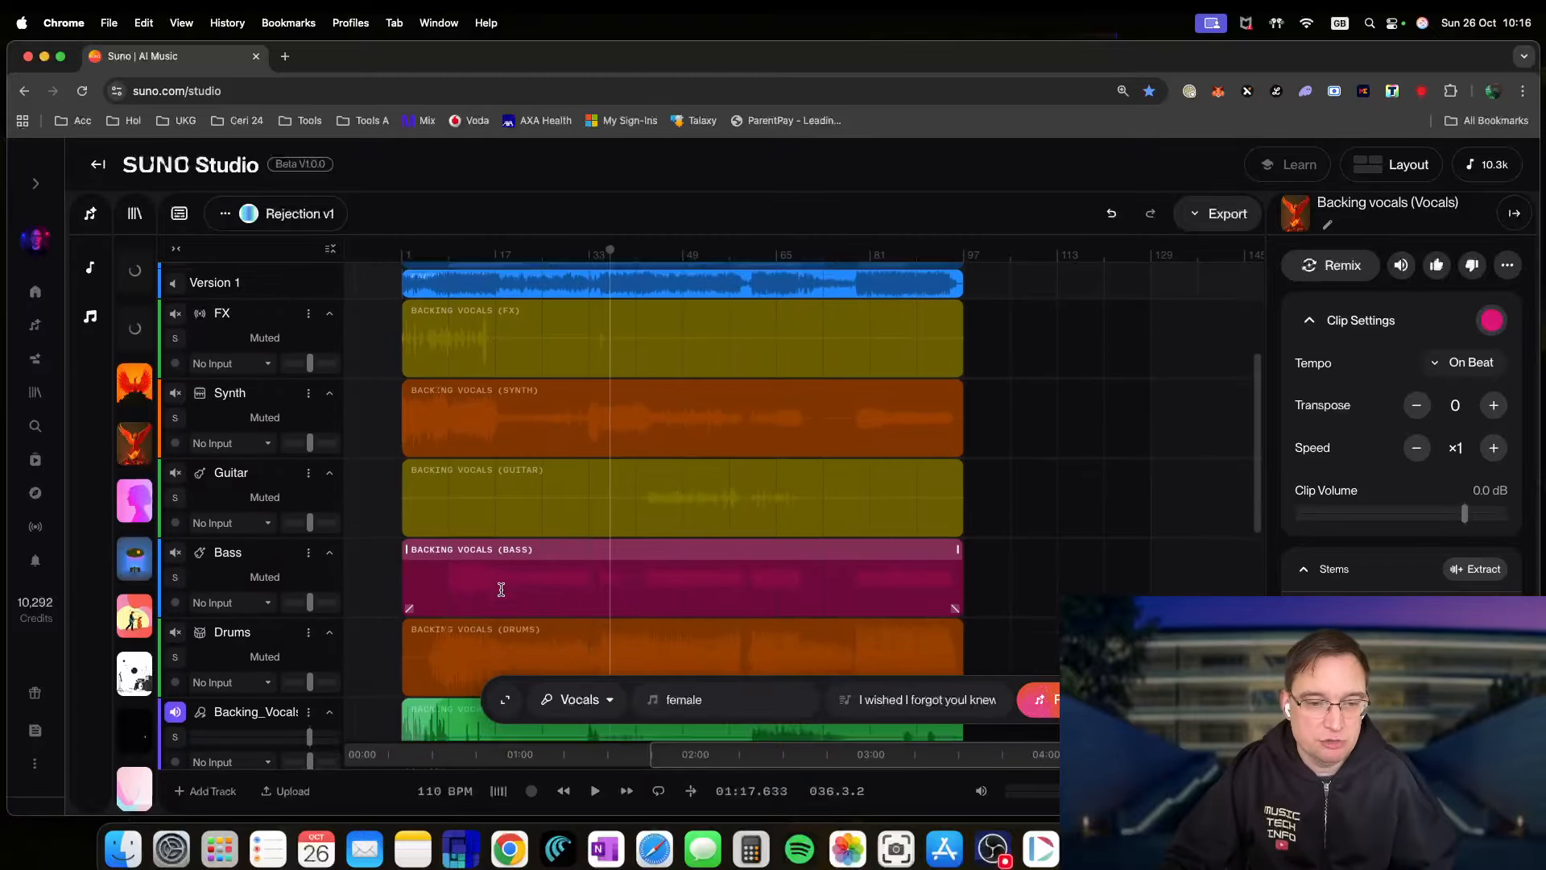
scroll(500, 591, down, 1)
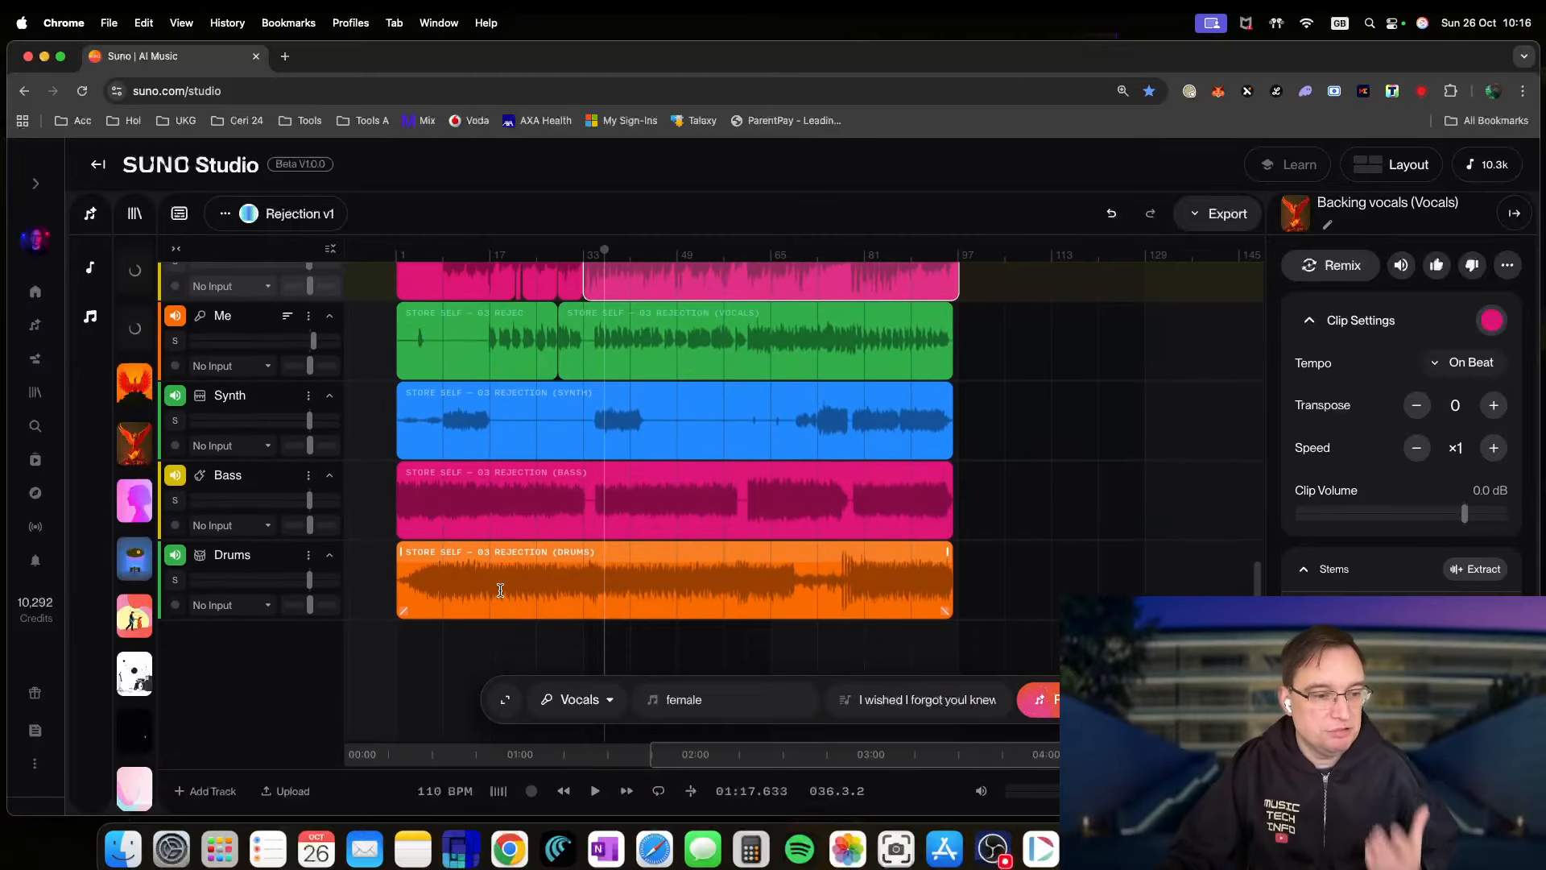
scroll(500, 590, up, 3)
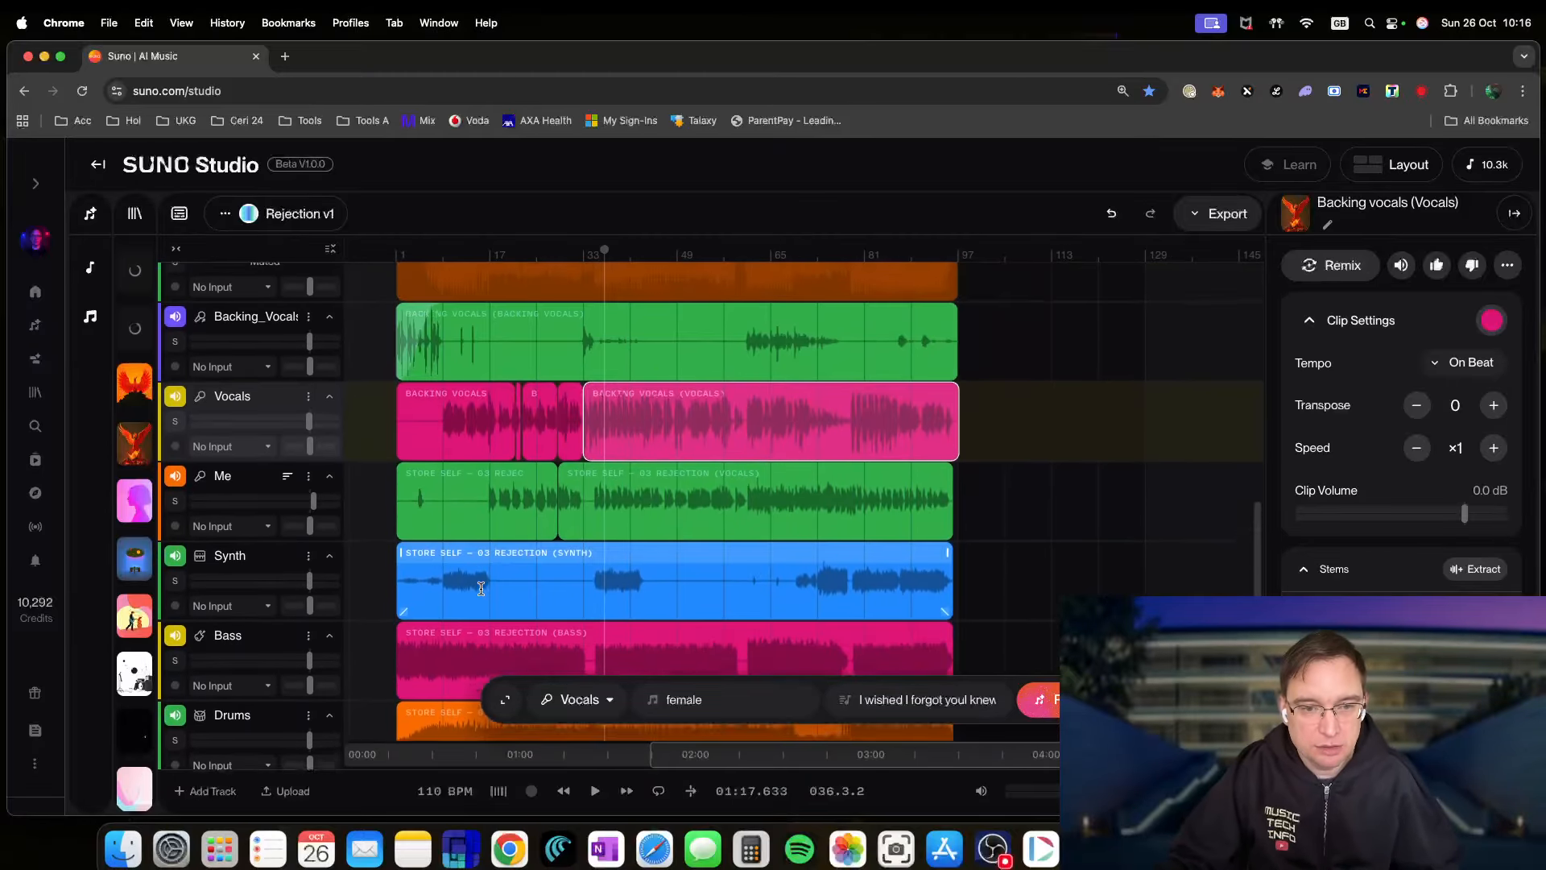